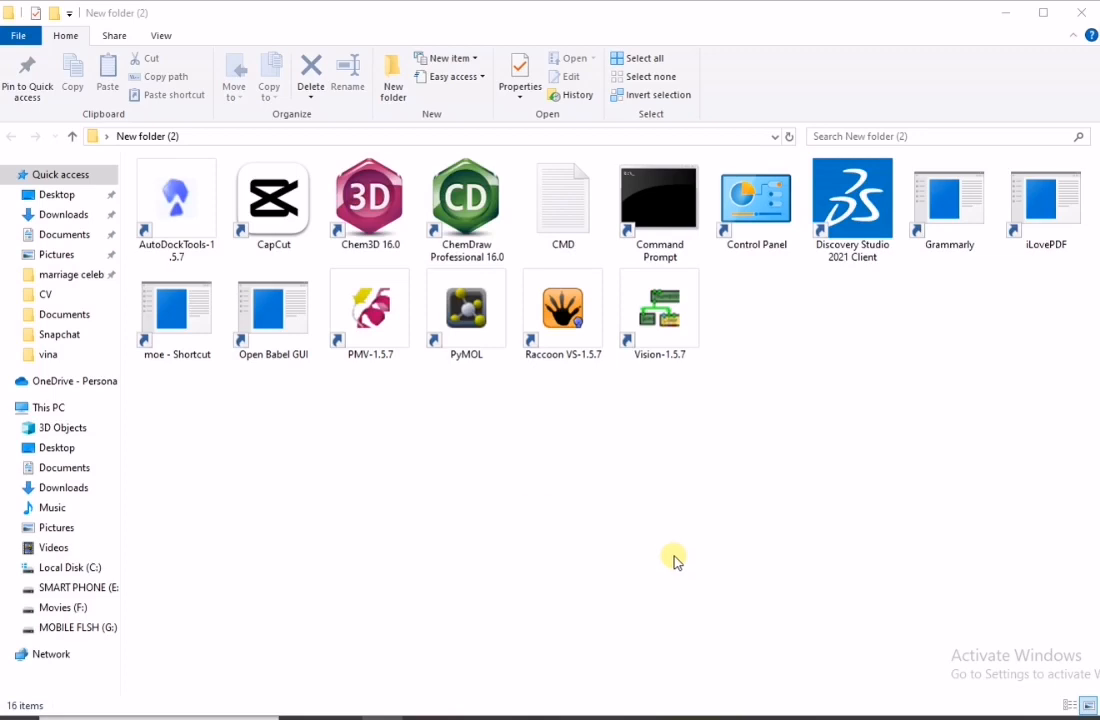
Step: Launch AutoDockTools 1.5.7 and postpone the registration request
{"action": "double_click", "coordinate": [204, 246]}
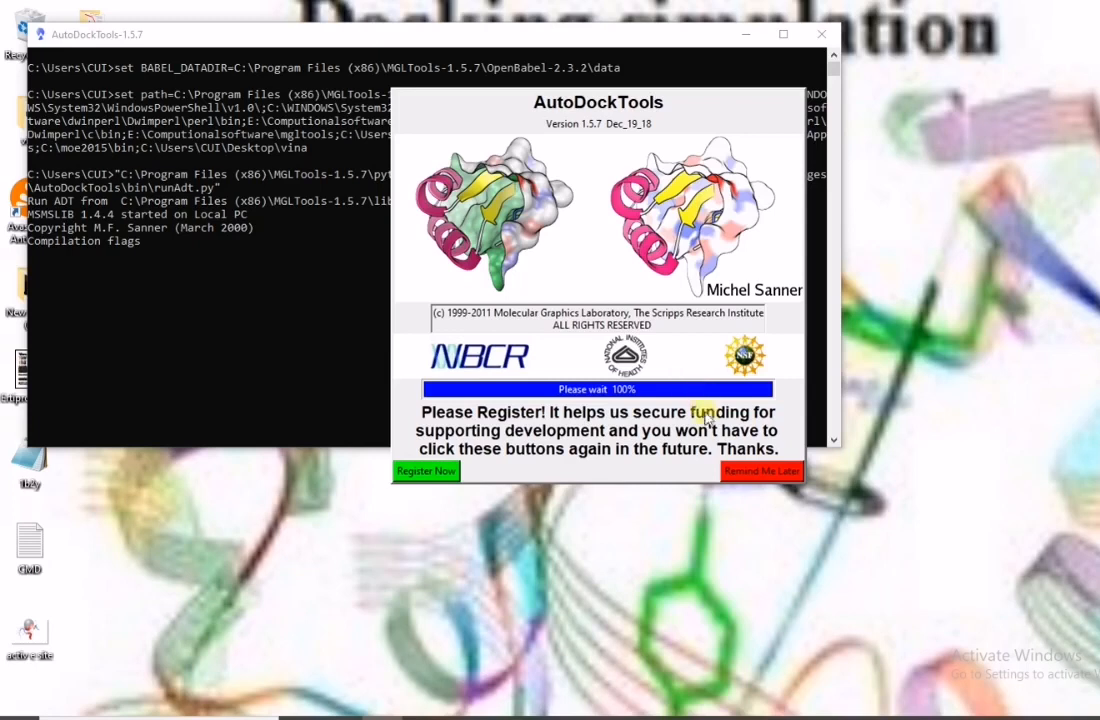
{"action": "left_click", "coordinate": [740, 471]}
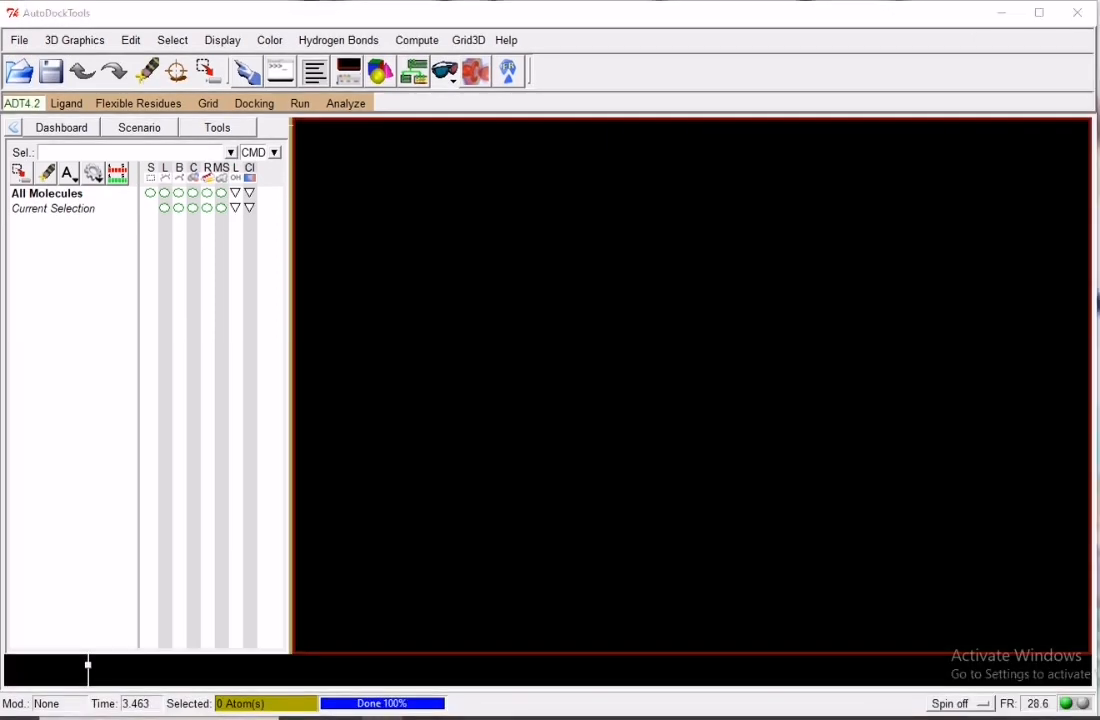
Step: Check the desktop for the 1b2y, Inhibitor and L structure files, and return to the AutoDockTools window
{"action": "left_click", "coordinate": [1001, 12]}
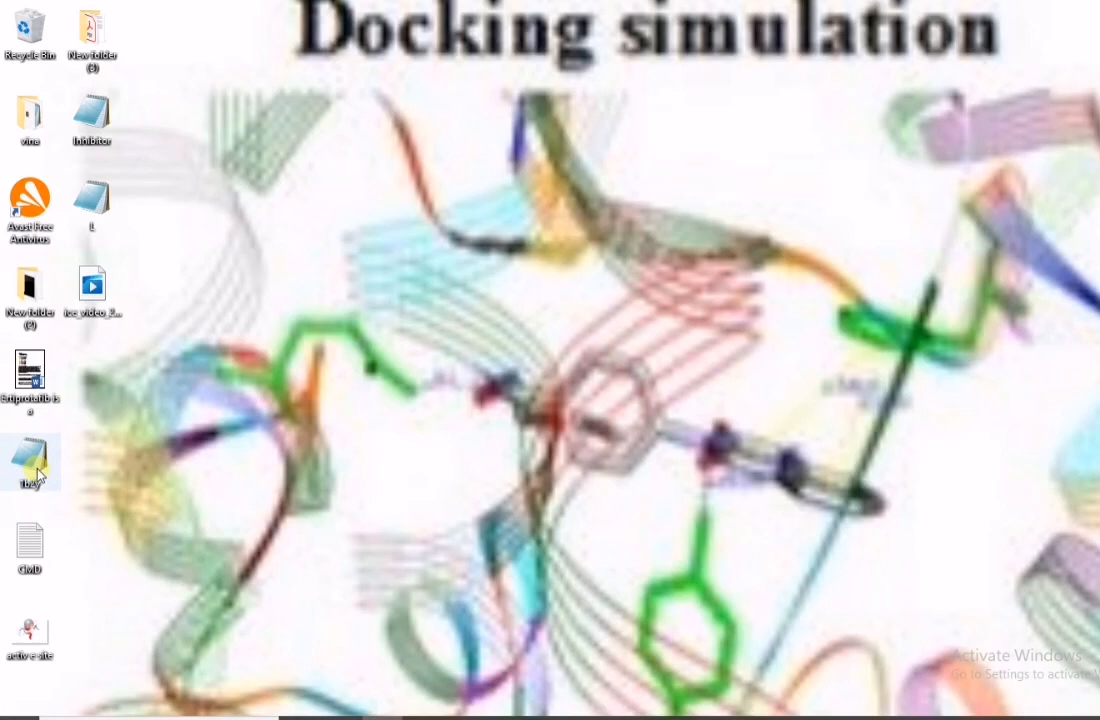
{"action": "left_click_drag", "start_coordinate": [147, 92], "coordinate": [62, 232]}
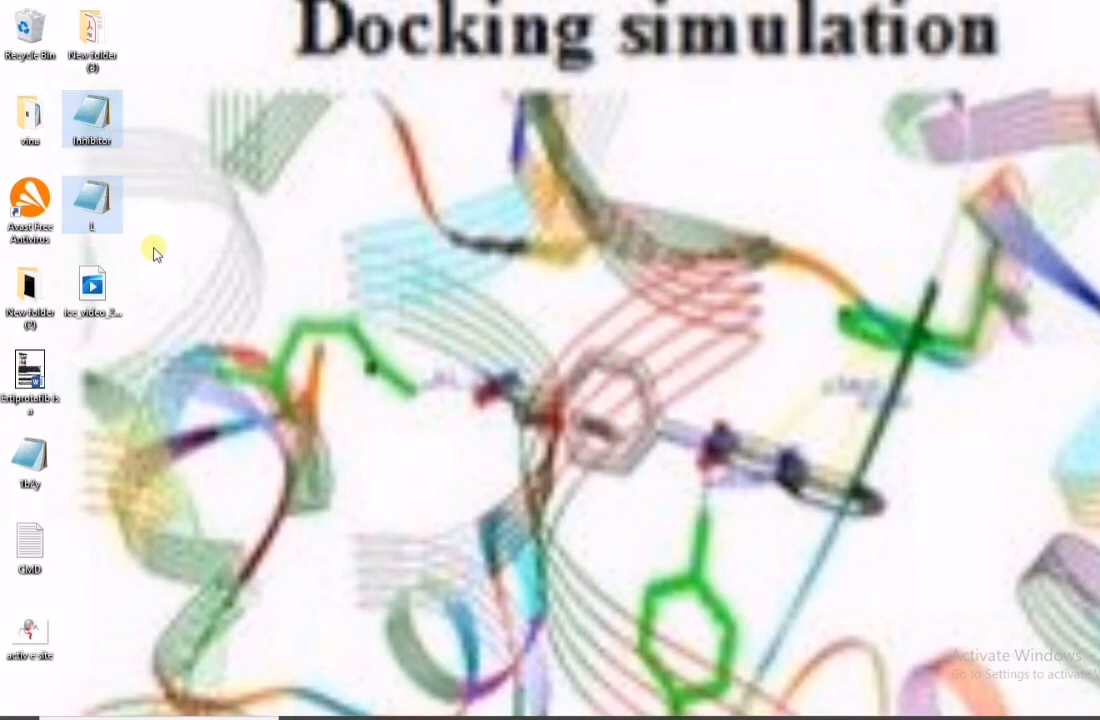
{"action": "left_click", "coordinate": [586, 717]}
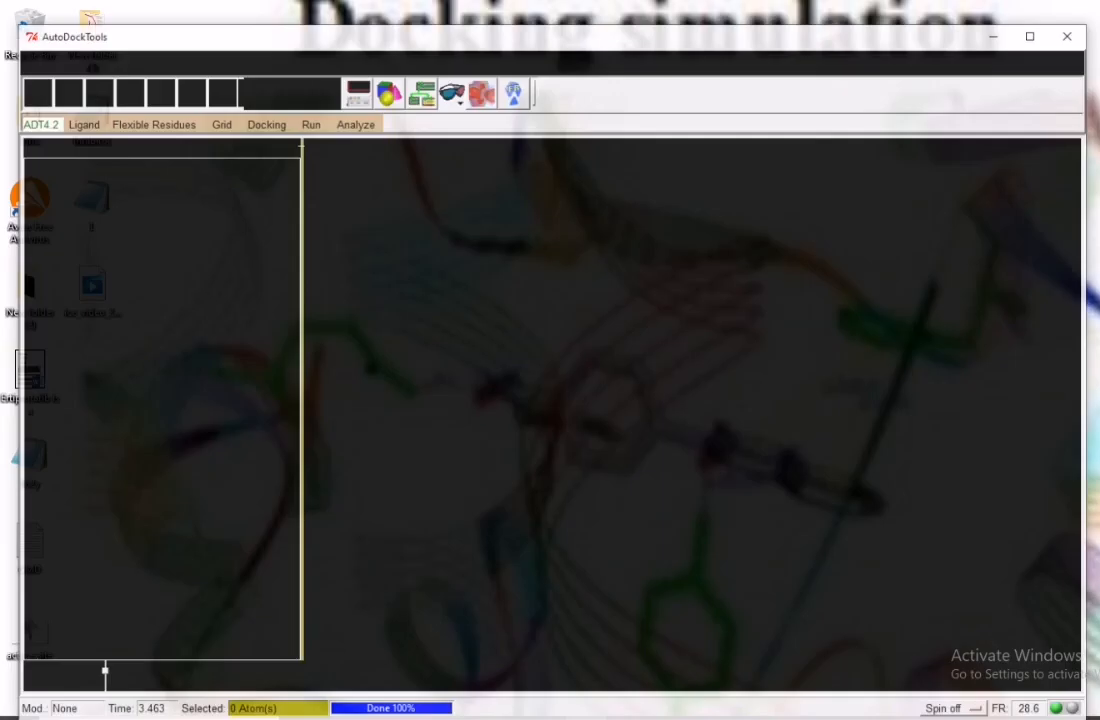
Step: Load the 1b2y protein structure from the Desktop as a molecule
{"action": "left_click", "coordinate": [18, 41]}
{"action": "left_click", "coordinate": [37, 74]}
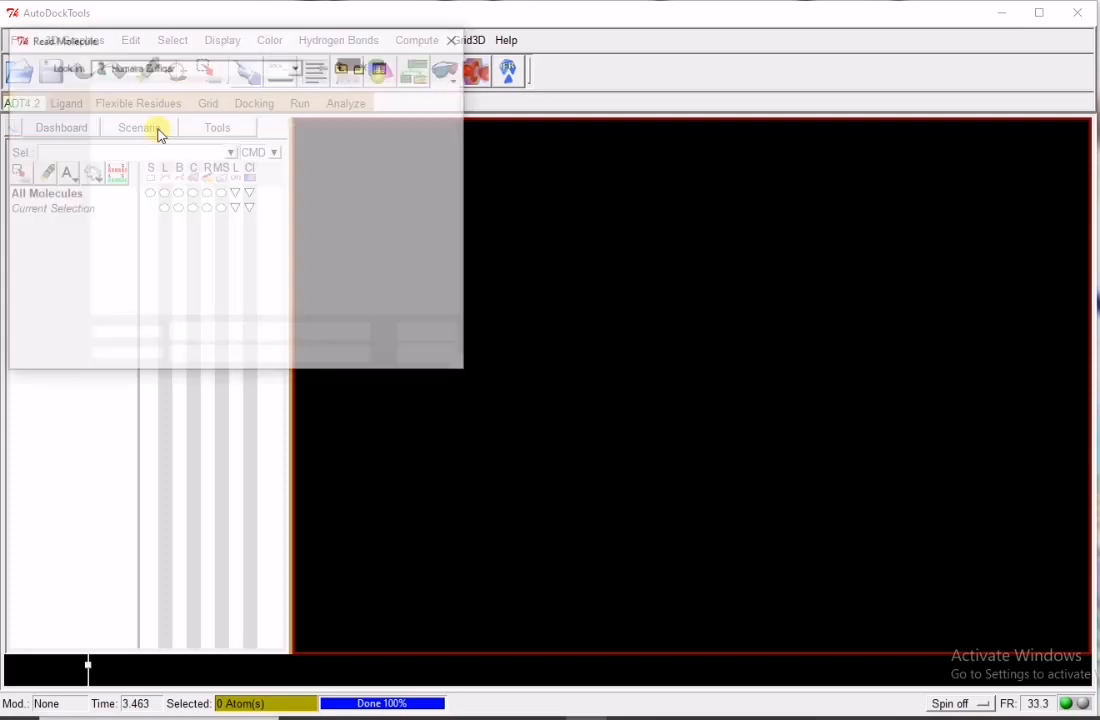
{"action": "left_click", "coordinate": [62, 150]}
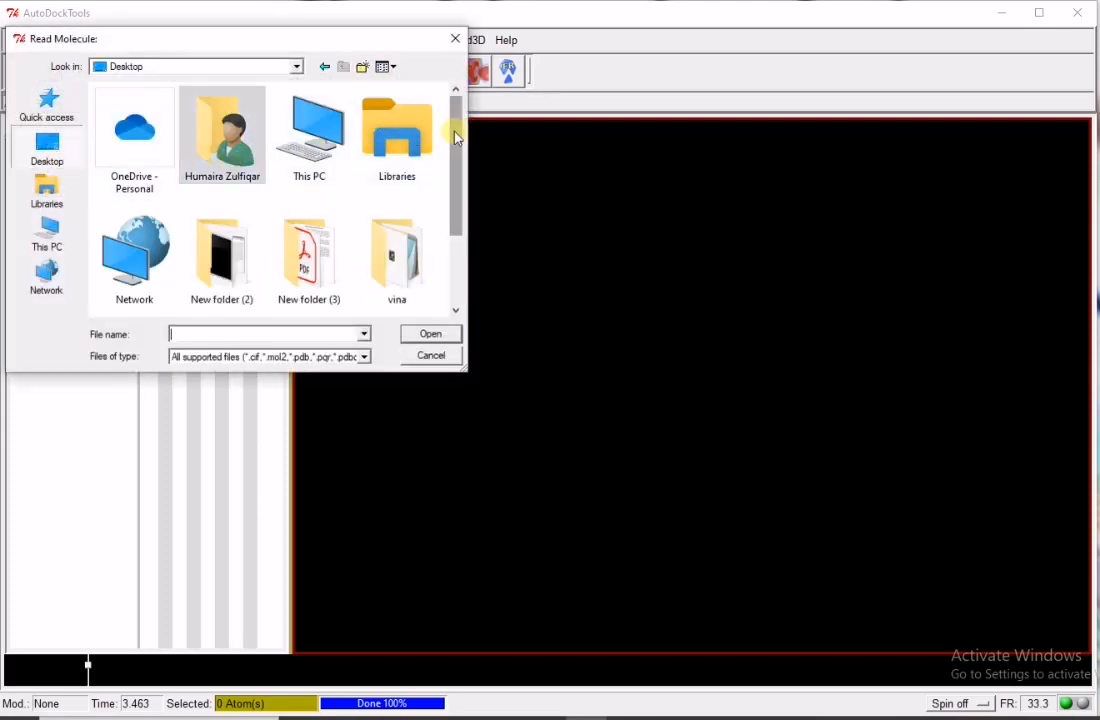
{"action": "left_click_drag", "start_coordinate": [454, 140], "coordinate": [454, 236]}
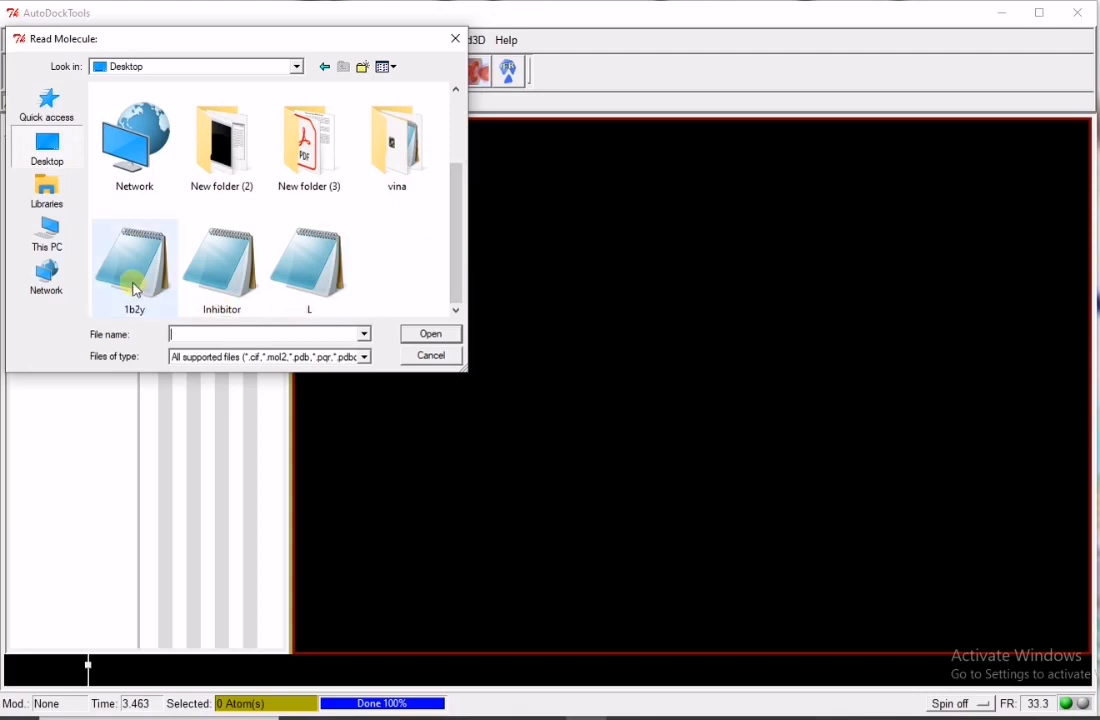
{"action": "double_click", "coordinate": [135, 289]}
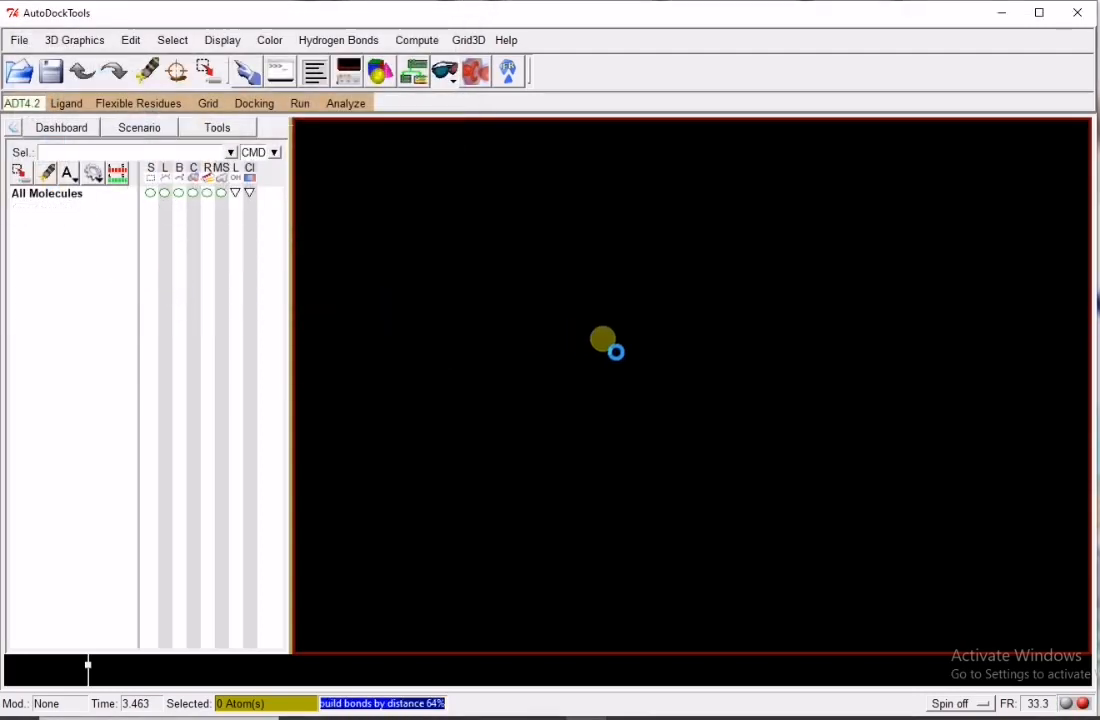
{"action": "left_click_drag", "start_coordinate": [712, 362], "coordinate": [638, 501]}
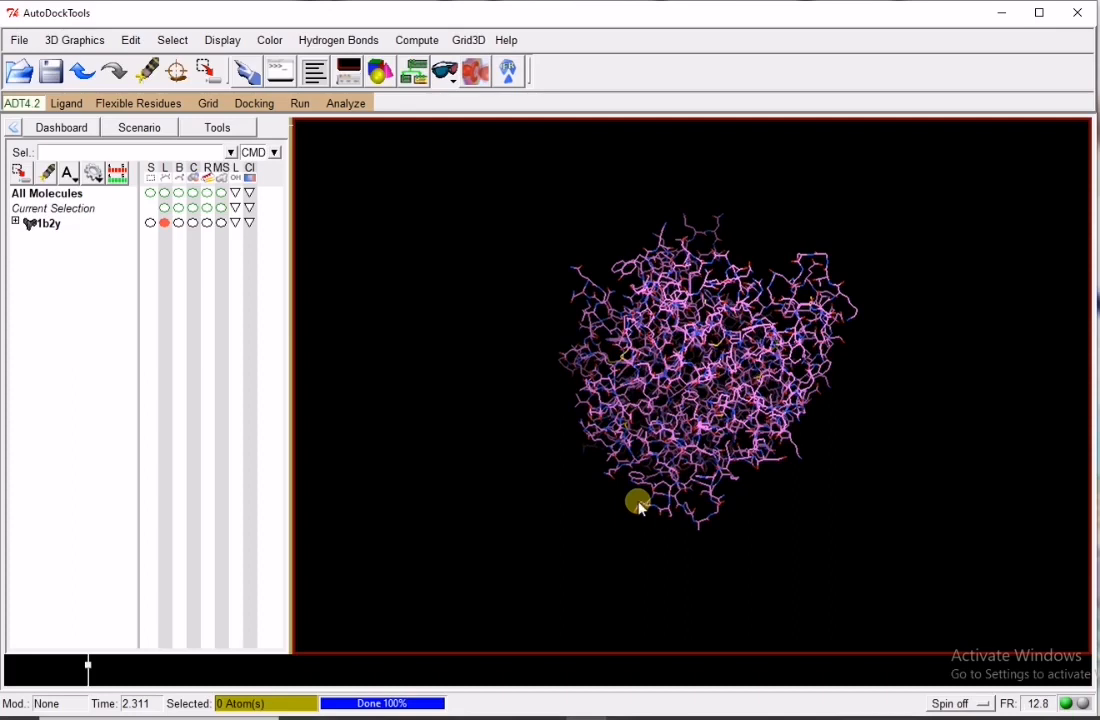
Step: Add Kollman charges to the 1b2y protein
{"action": "left_click", "coordinate": [135, 42]}
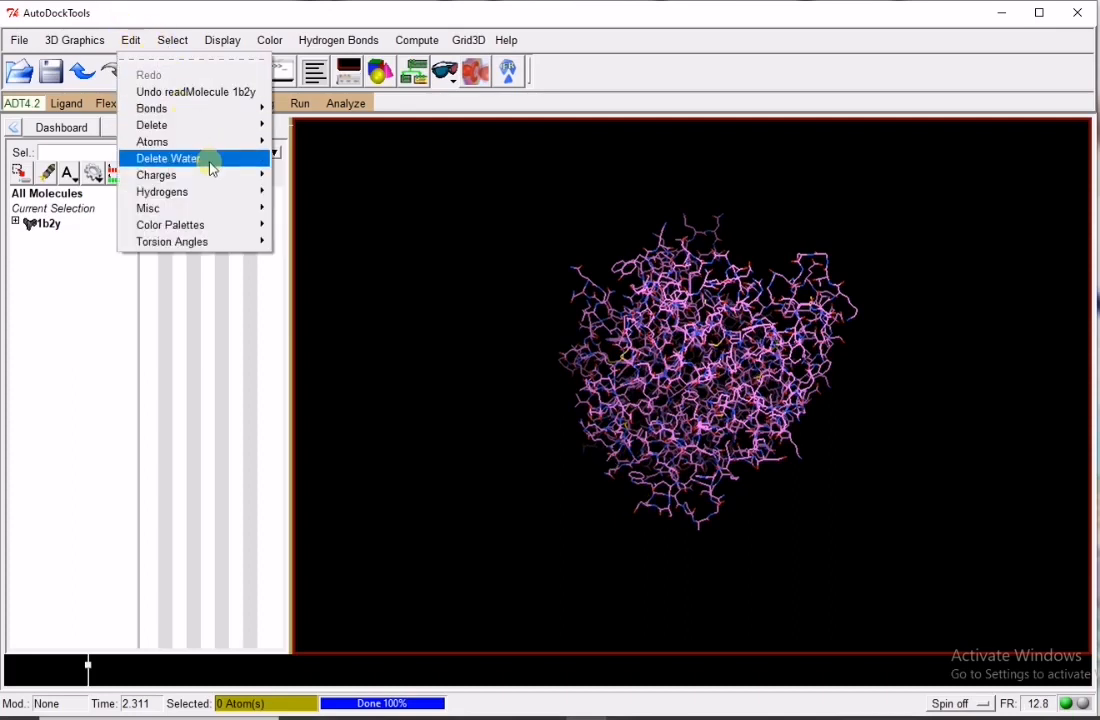
{"action": "mouse_move", "coordinate": [218, 178]}
{"action": "left_click", "coordinate": [290, 187]}
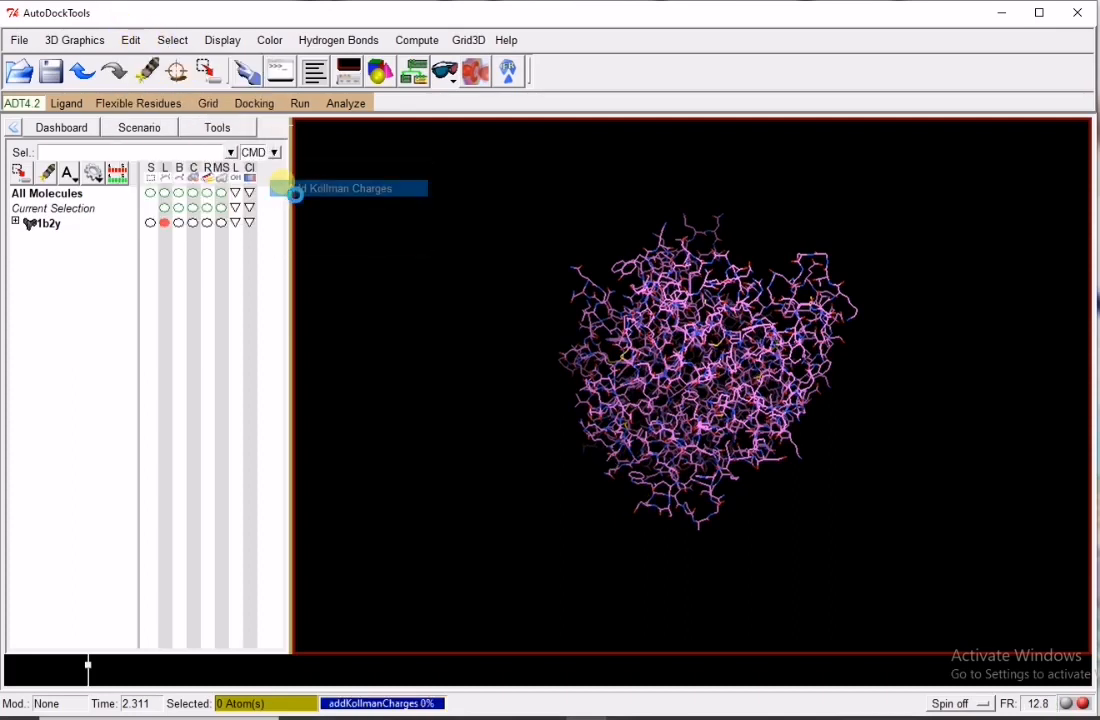
{"action": "left_click", "coordinate": [672, 420]}
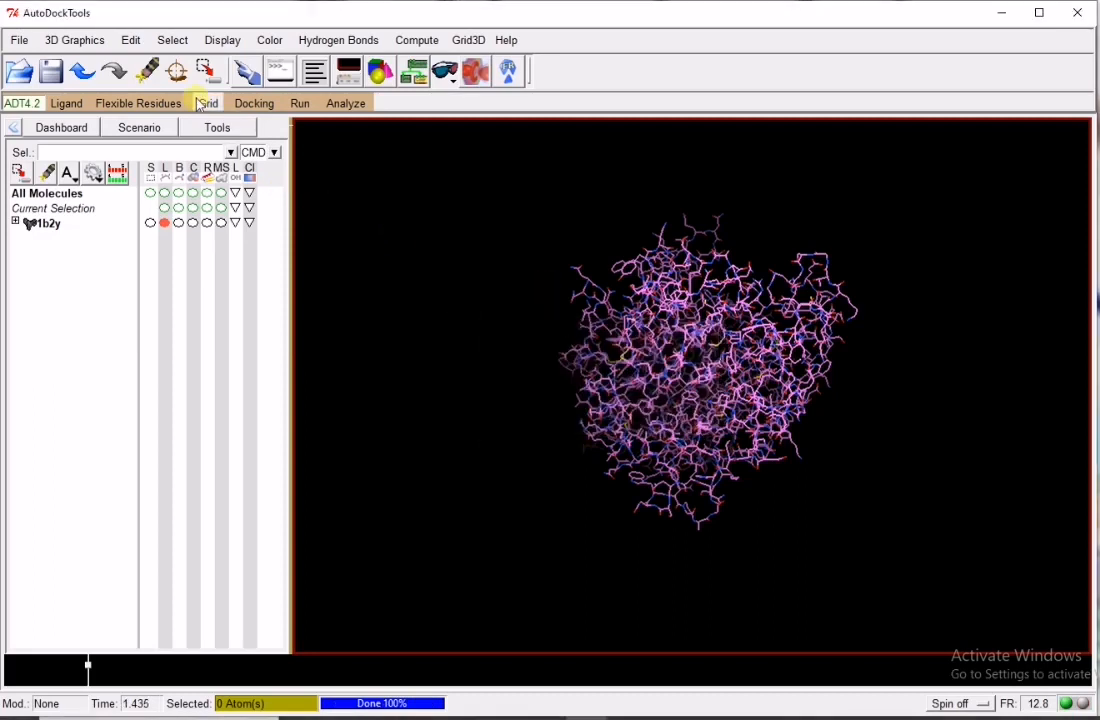
Step: Add polar hydrogens only to 1b2y despite its non-bonded atom, using the noBondOrder method and renumbering the atoms
{"action": "left_click", "coordinate": [131, 40]}
{"action": "mouse_move", "coordinate": [203, 194]}
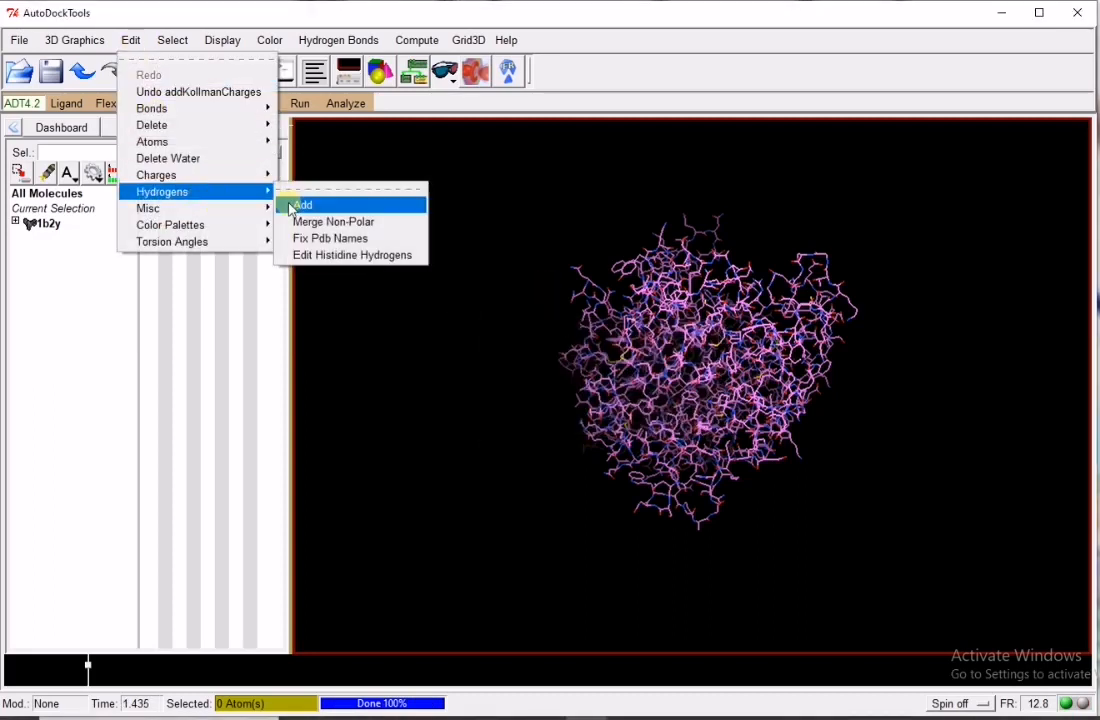
{"action": "left_click", "coordinate": [298, 206]}
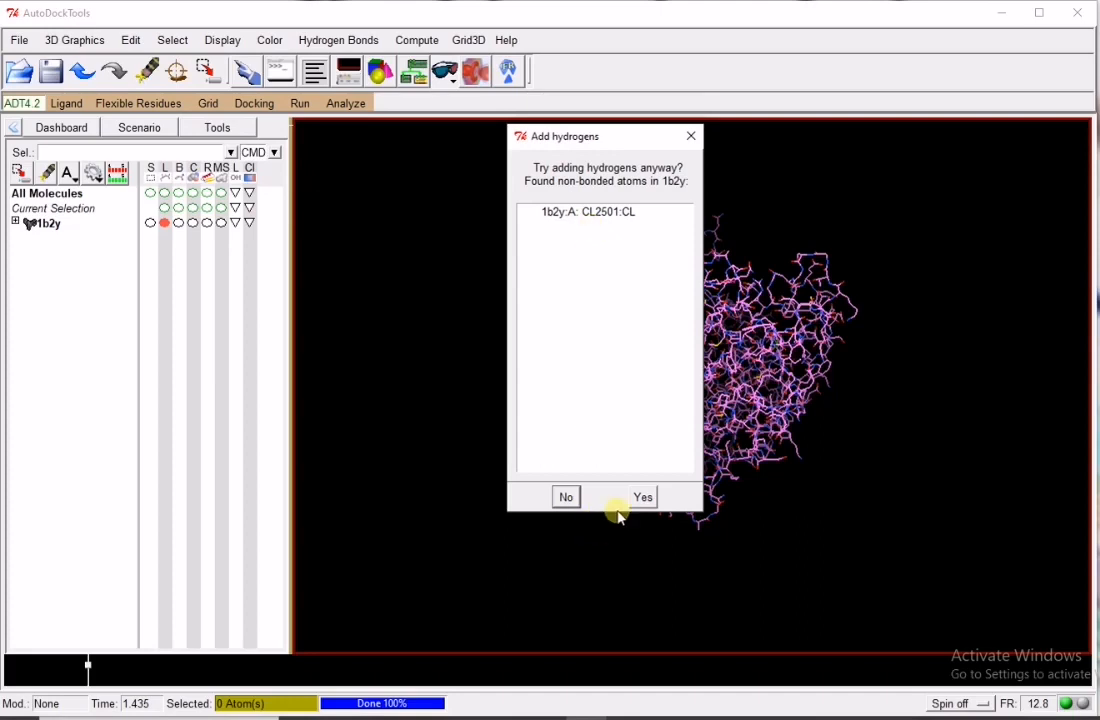
{"action": "left_click", "coordinate": [638, 498]}
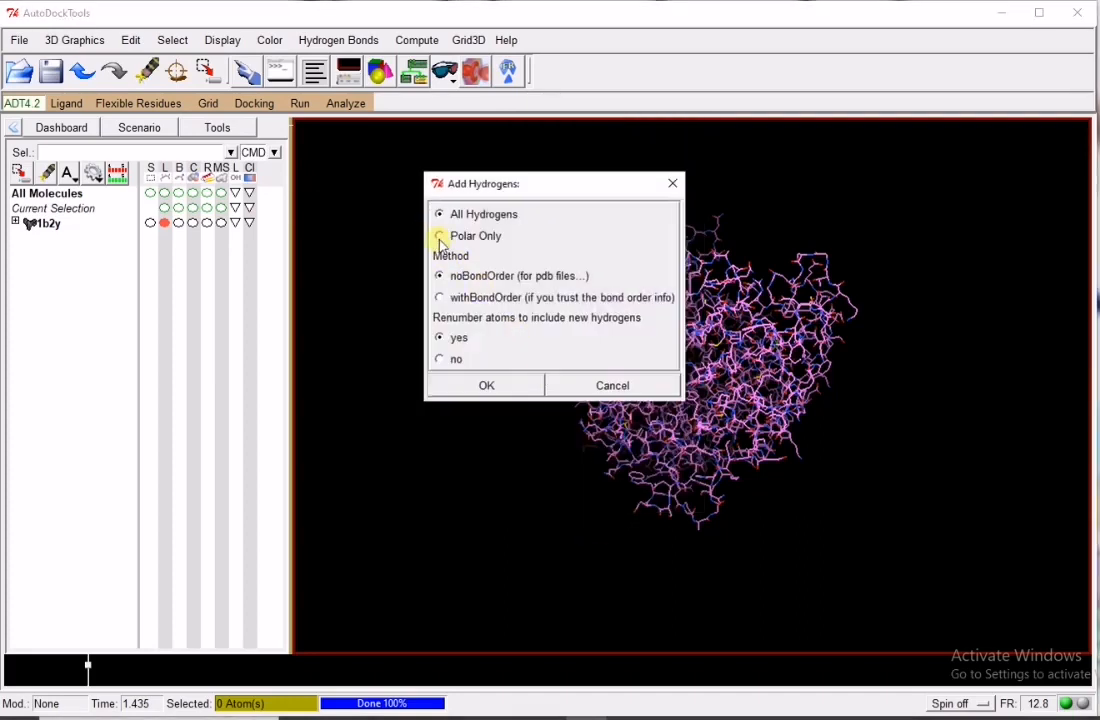
{"action": "left_click", "coordinate": [492, 386]}
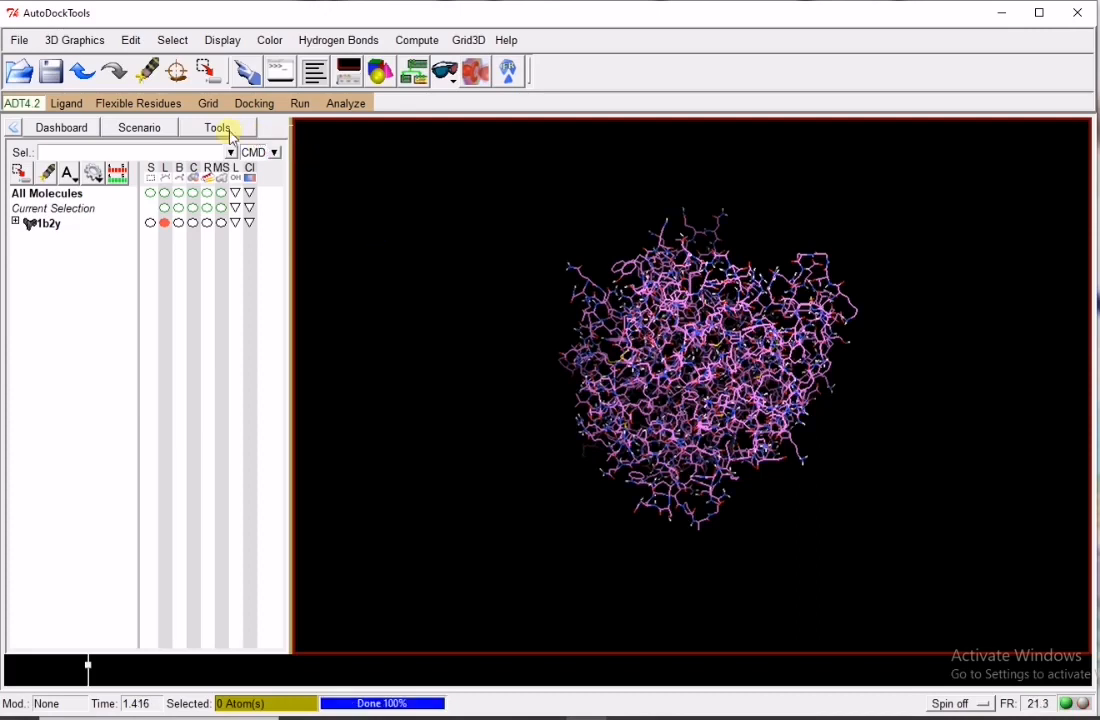
Step: Choose 1b2y as the macromolecule for the grid and accept the non-bonded atom warning
{"action": "left_click", "coordinate": [208, 103]}
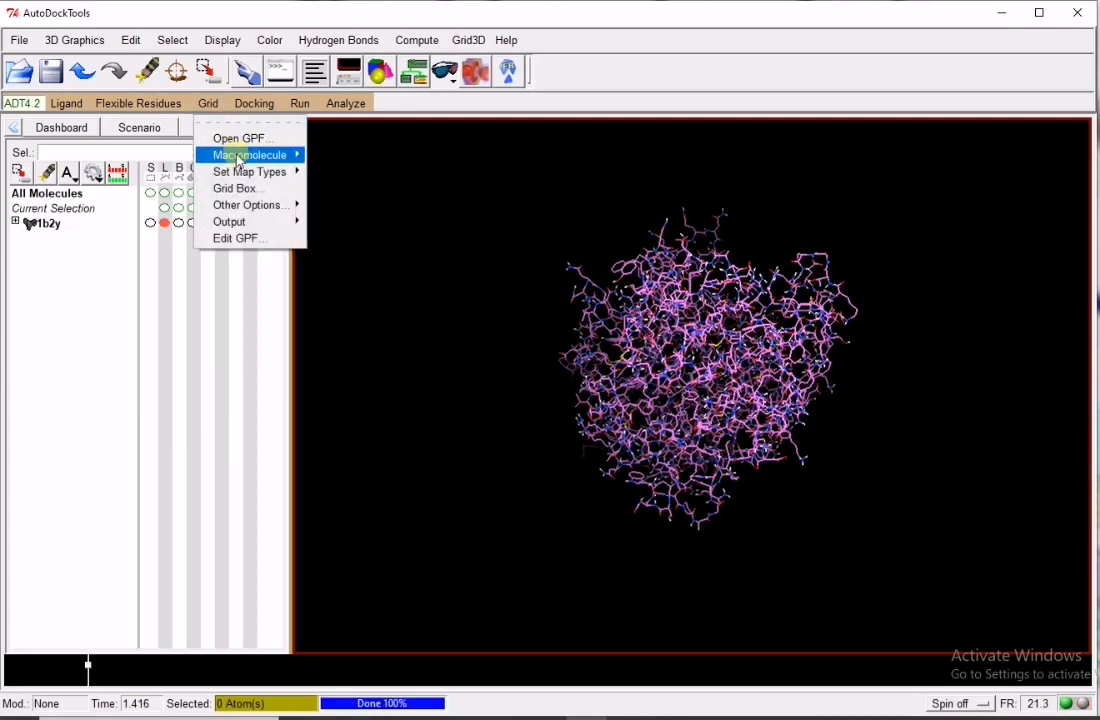
{"action": "mouse_move", "coordinate": [242, 160]}
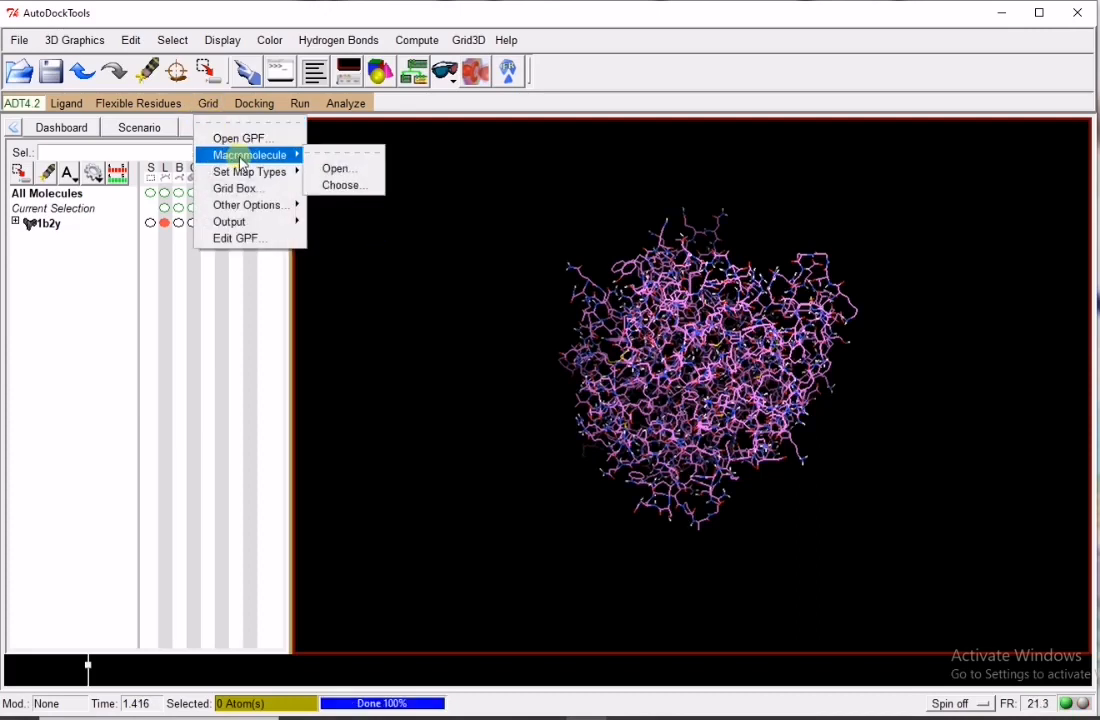
{"action": "left_click", "coordinate": [330, 185]}
{"action": "left_click", "coordinate": [27, 64]}
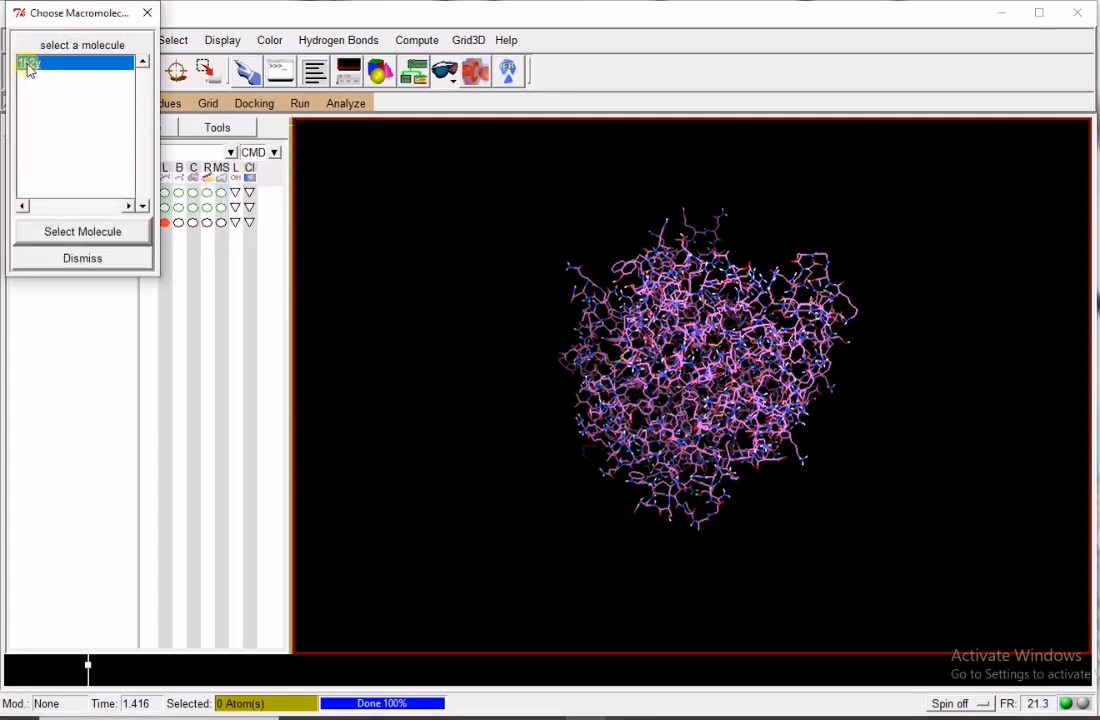
{"action": "left_click", "coordinate": [88, 231]}
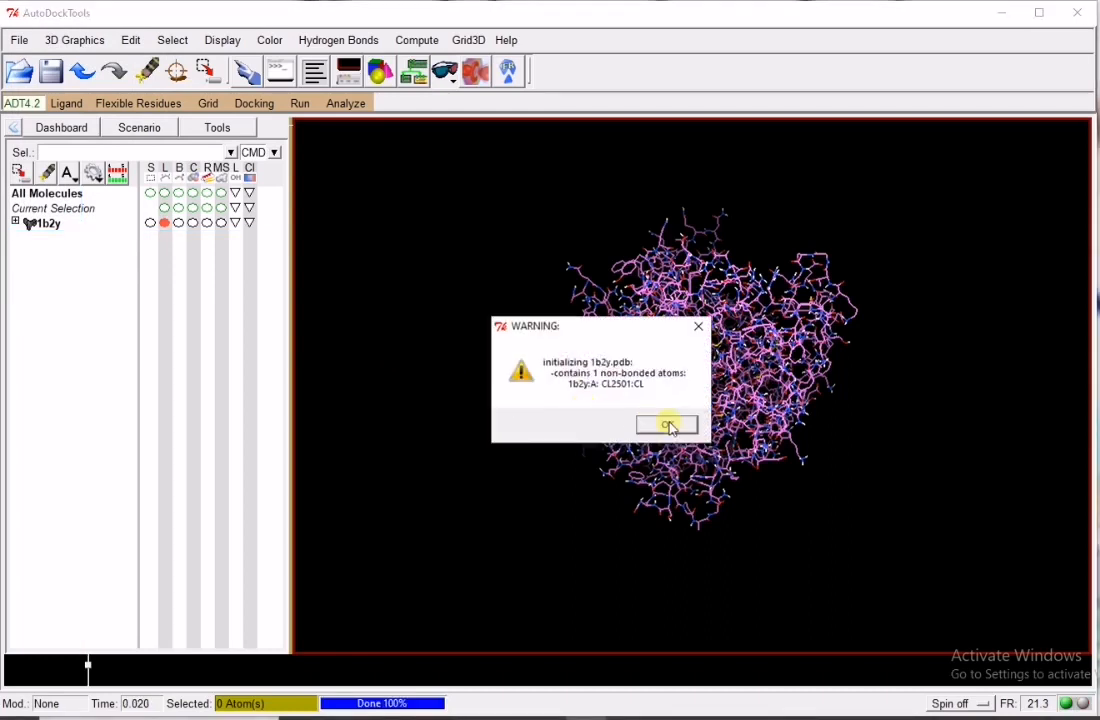
{"action": "left_click", "coordinate": [667, 425]}
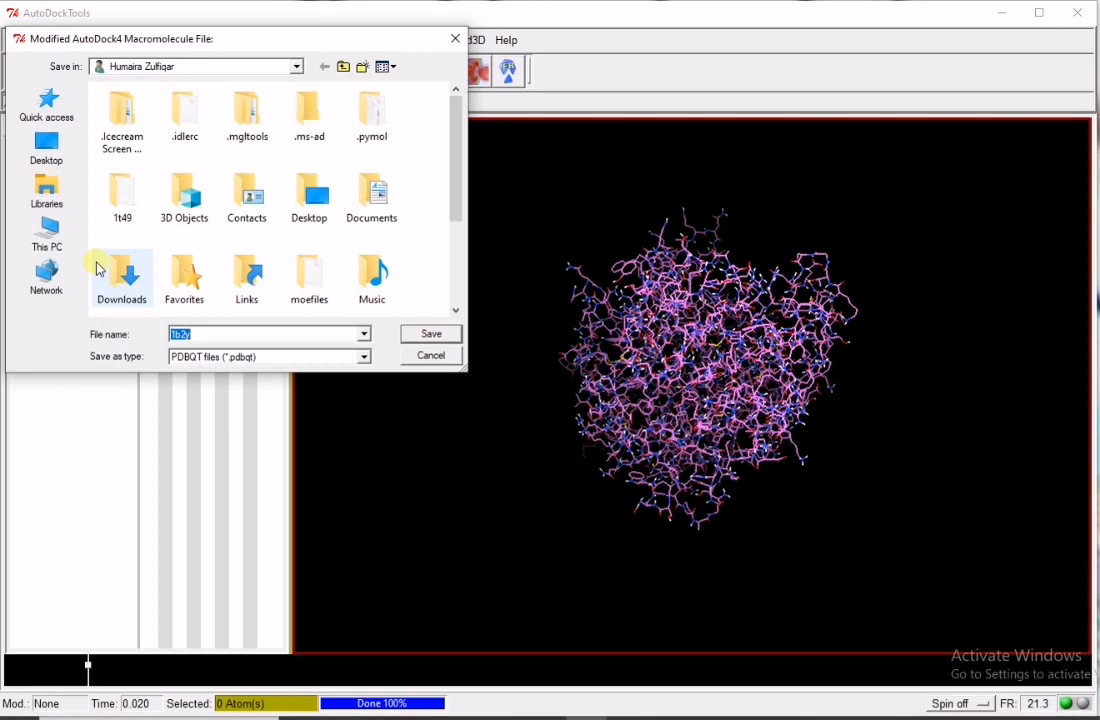
Step: Save the modified macromolecule to the Desktop as 1b2y.pdbqt and dismiss the zero-charge warning
{"action": "left_click", "coordinate": [45, 148]}
{"action": "left_click", "coordinate": [235, 340]}
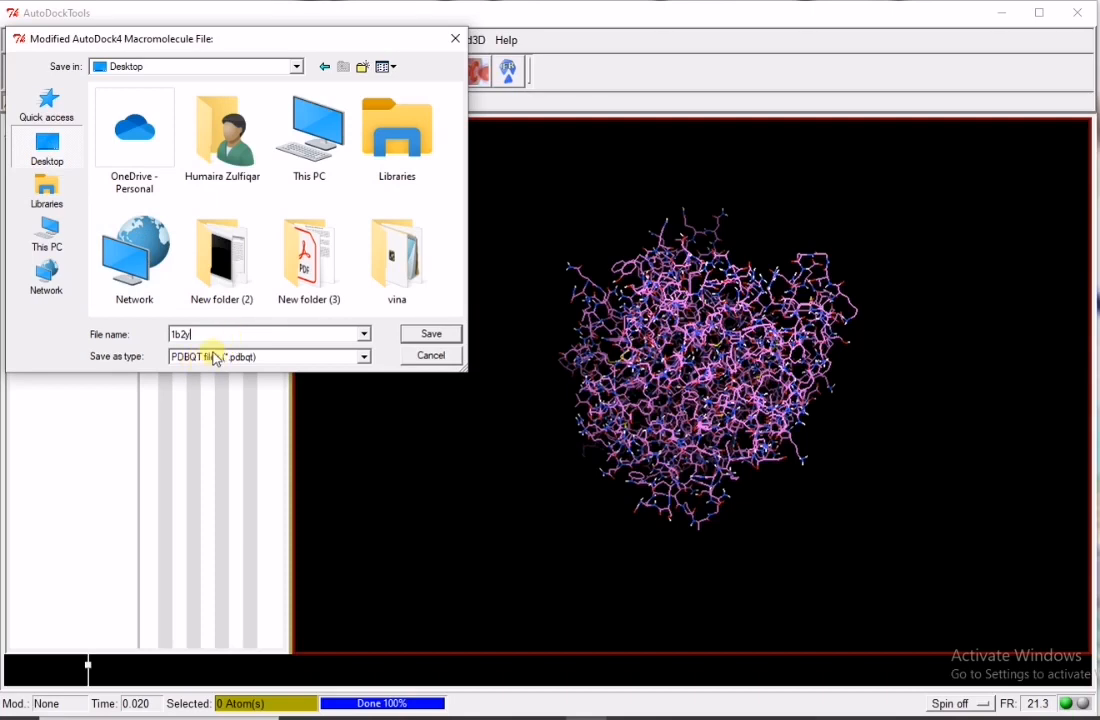
{"action": "type", "text": ".pd"}
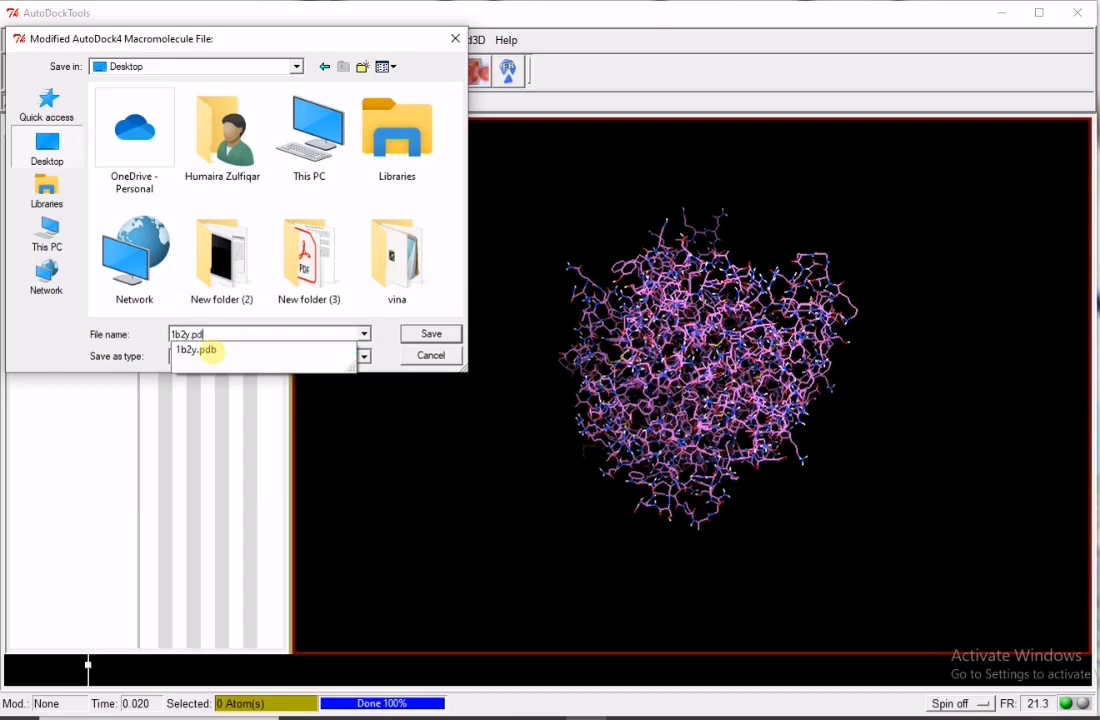
{"action": "left_click", "coordinate": [205, 350]}
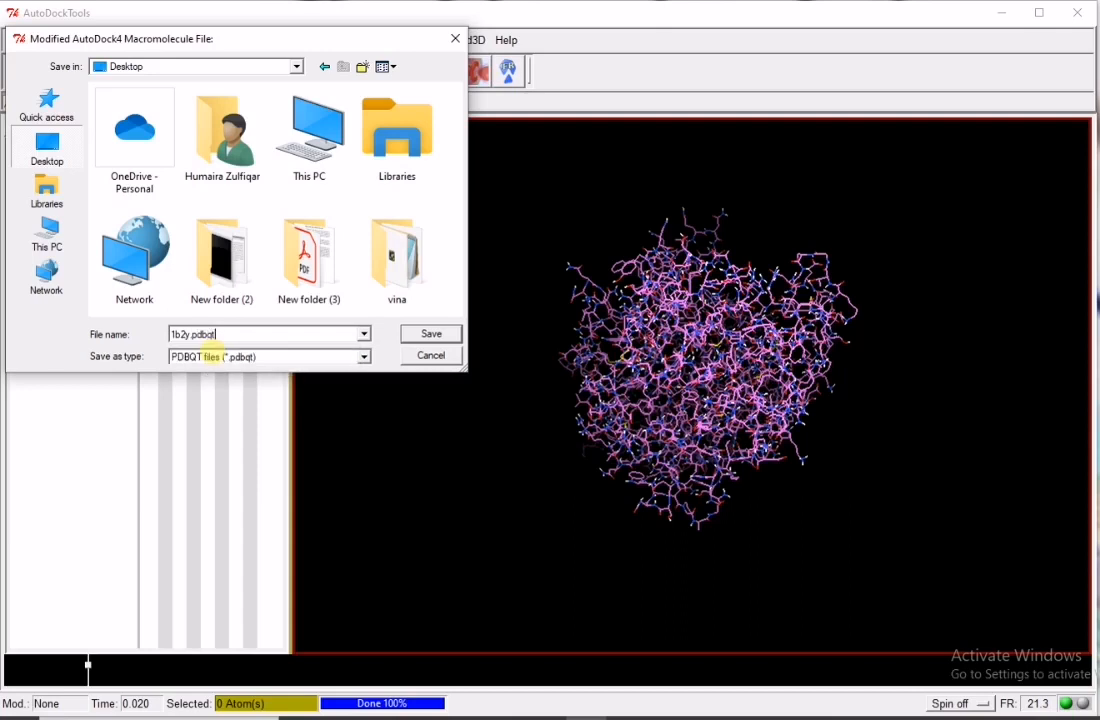
{"action": "left_click", "coordinate": [410, 334]}
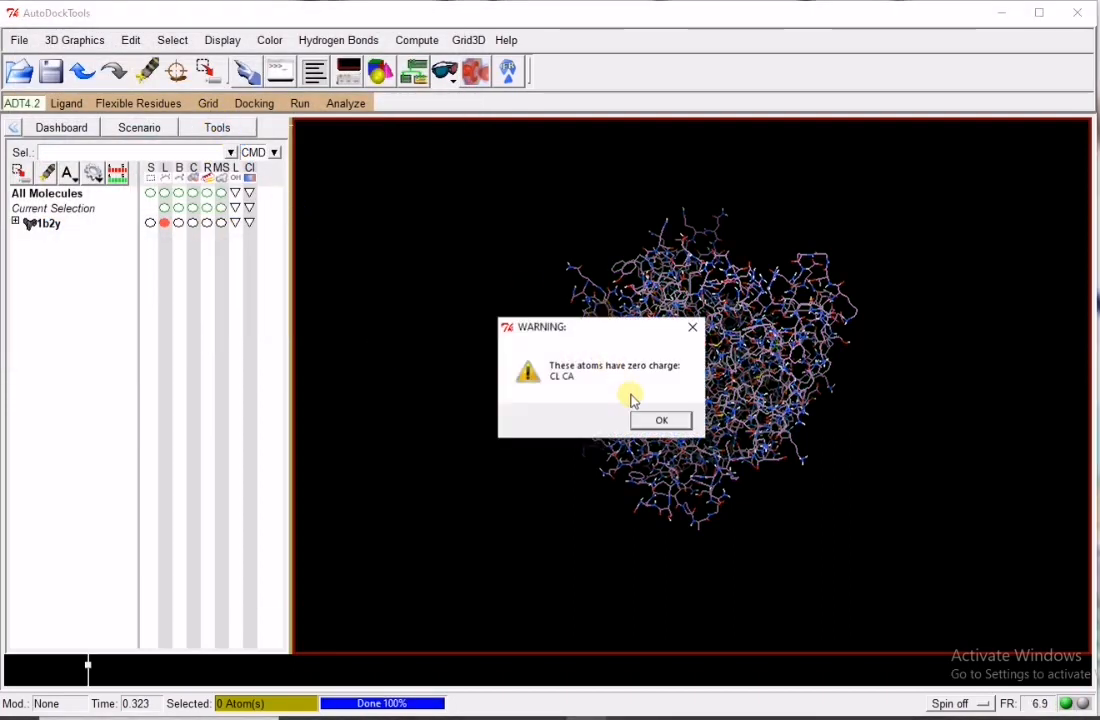
{"action": "left_click", "coordinate": [658, 420]}
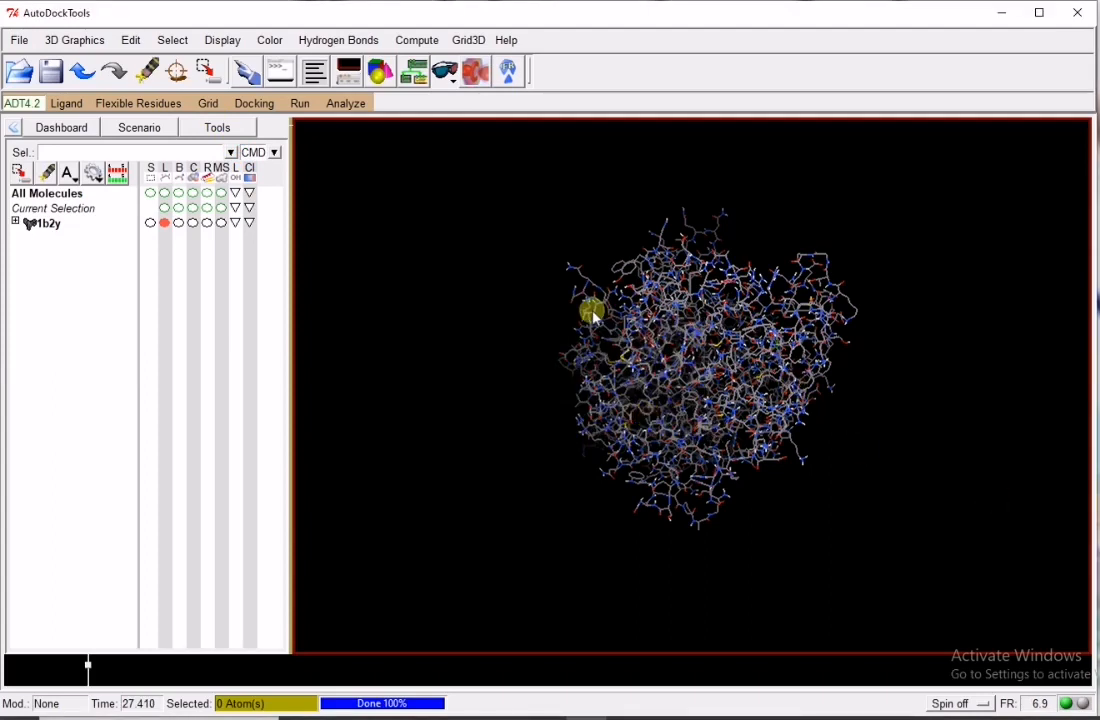
Step: Set the grid box to 26 points in the x, y and z dimensions with a spacing of 1.000 angstrom
{"action": "left_click", "coordinate": [208, 103]}
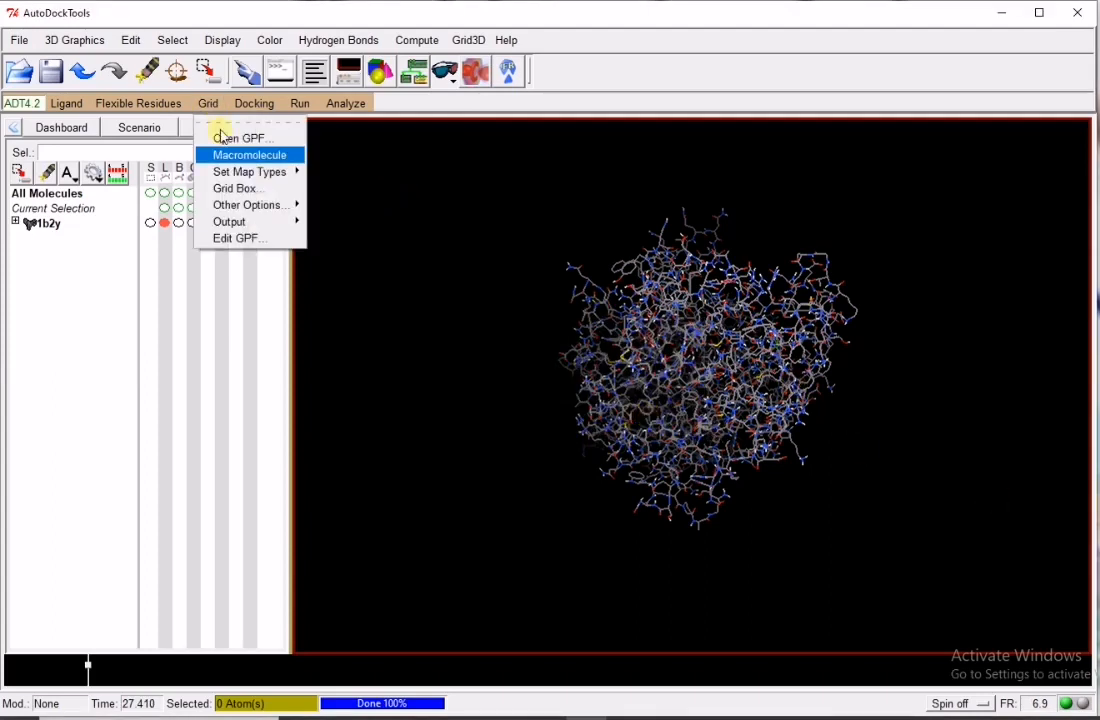
{"action": "left_click", "coordinate": [272, 189]}
{"action": "left_click_drag", "start_coordinate": [184, 107], "coordinate": [250, 152]}
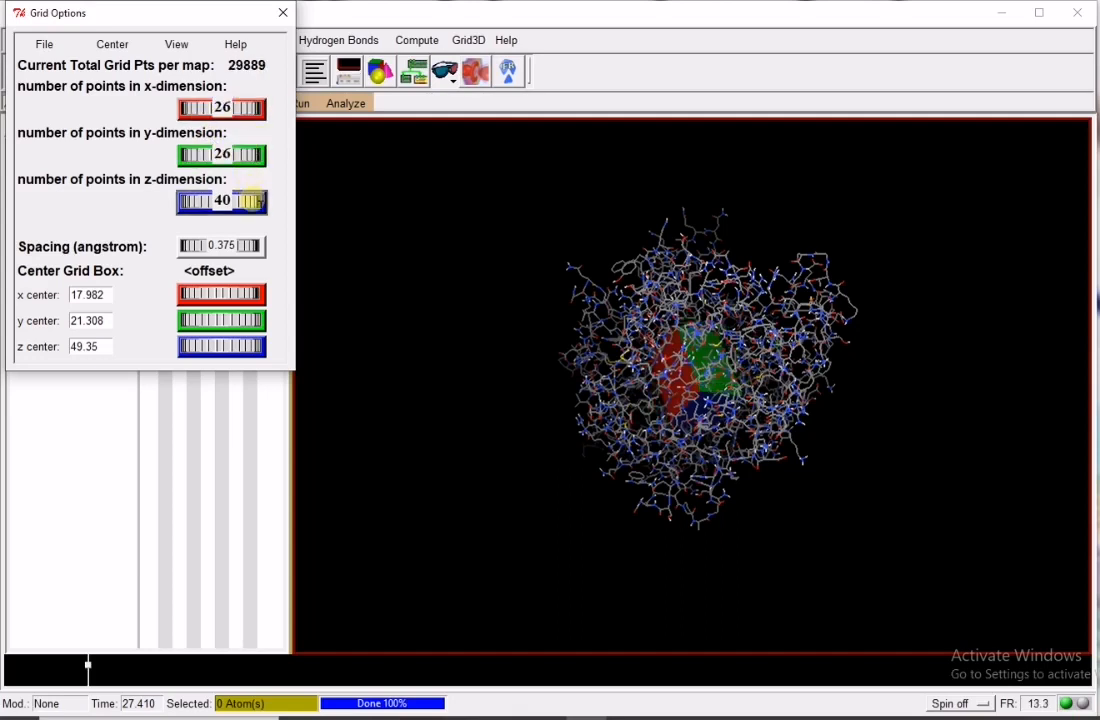
{"action": "left_click_drag", "start_coordinate": [253, 196], "coordinate": [250, 199]}
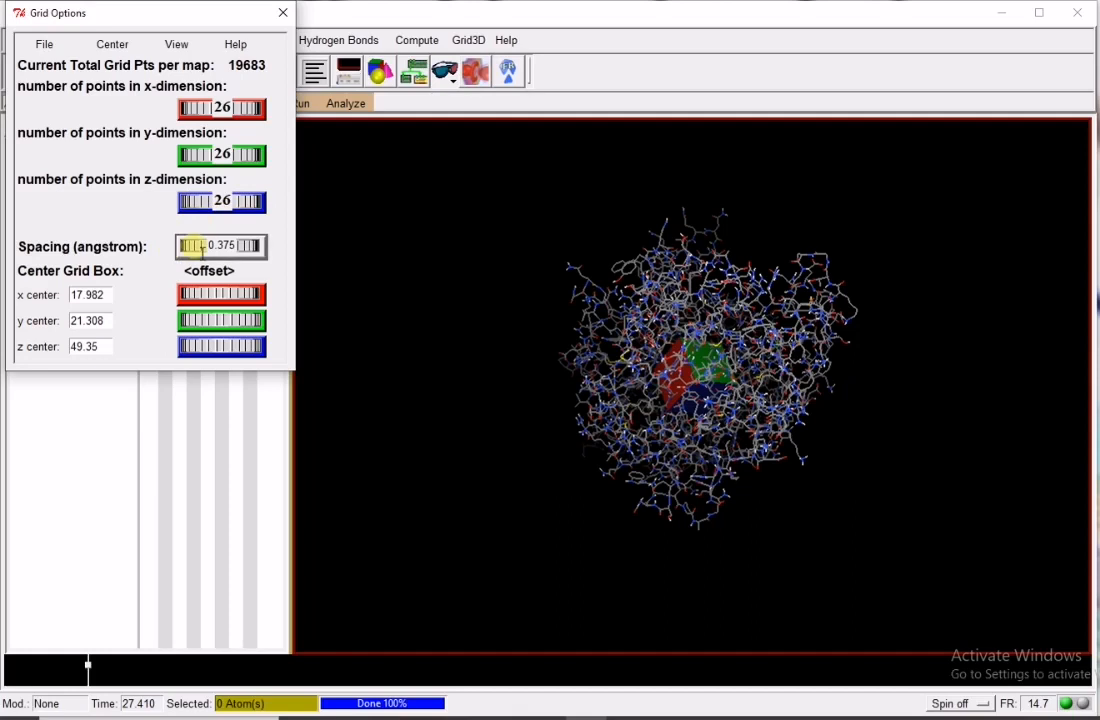
{"action": "left_click_drag", "start_coordinate": [193, 248], "coordinate": [307, 255]}
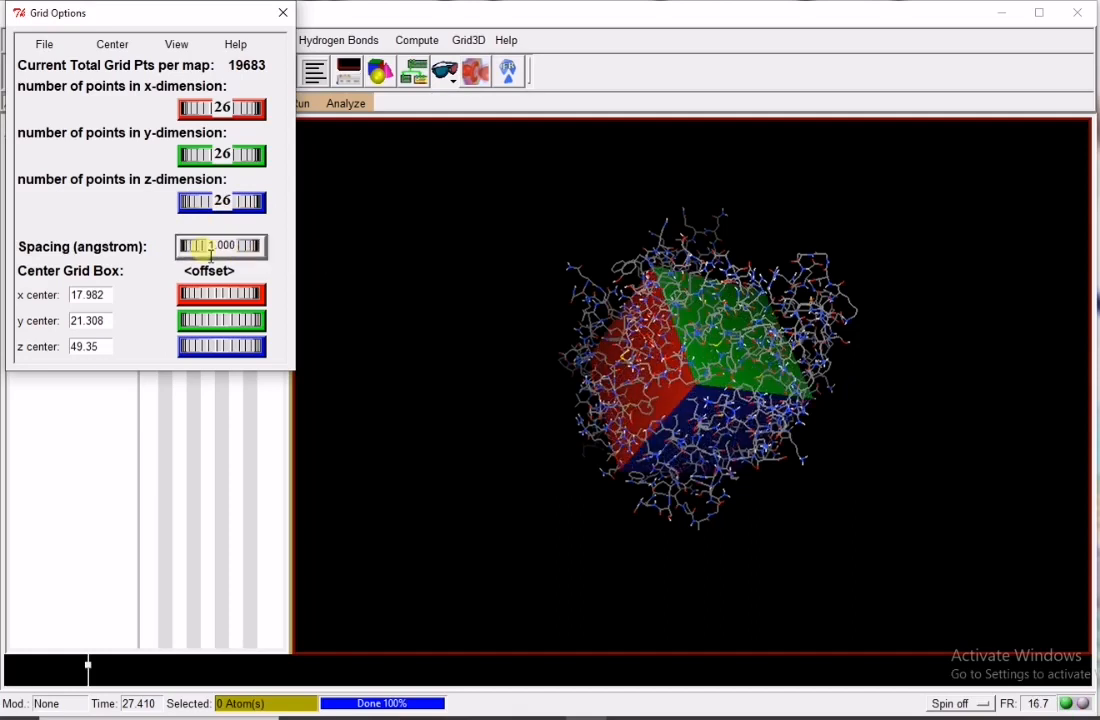
Step: Output the grid dimensions to the Desktop as a .txt file named Grid, and close the grid options, saving the current settings
{"action": "left_click", "coordinate": [44, 44]}
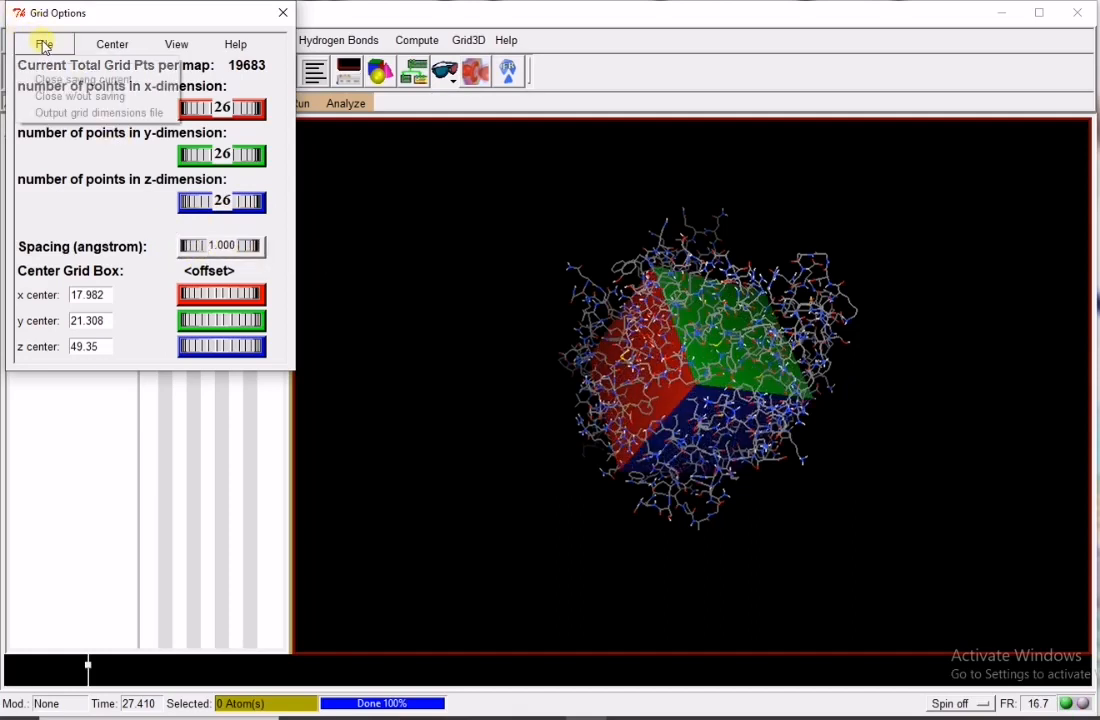
{"action": "left_click", "coordinate": [72, 113]}
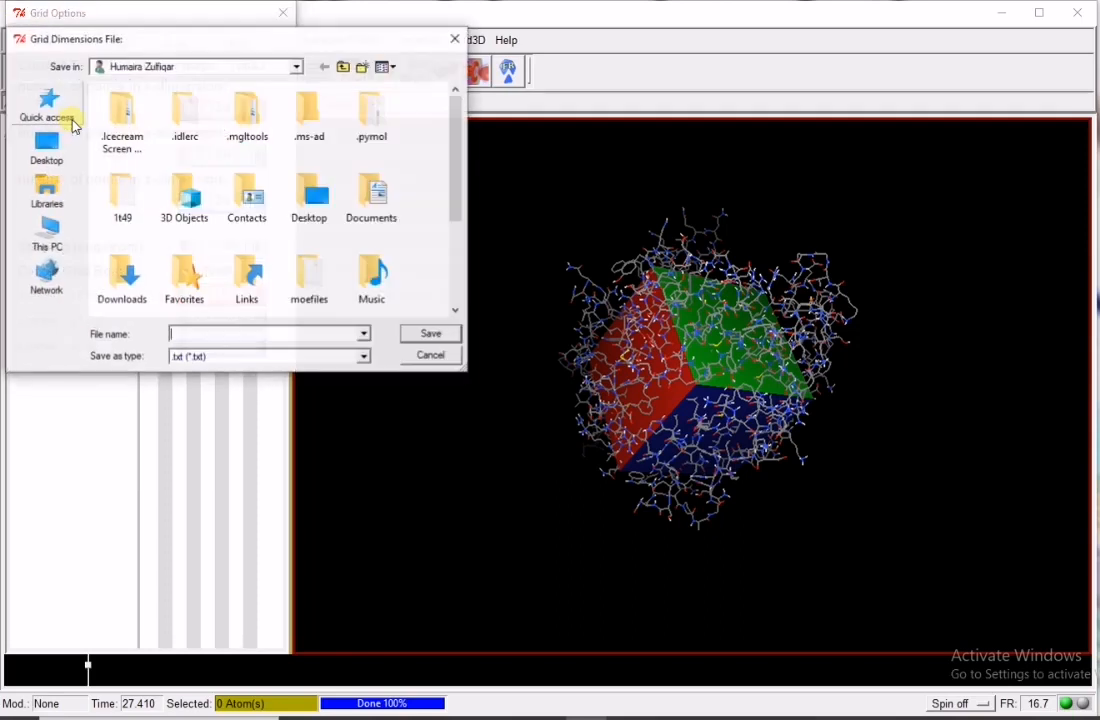
{"action": "left_click", "coordinate": [47, 150]}
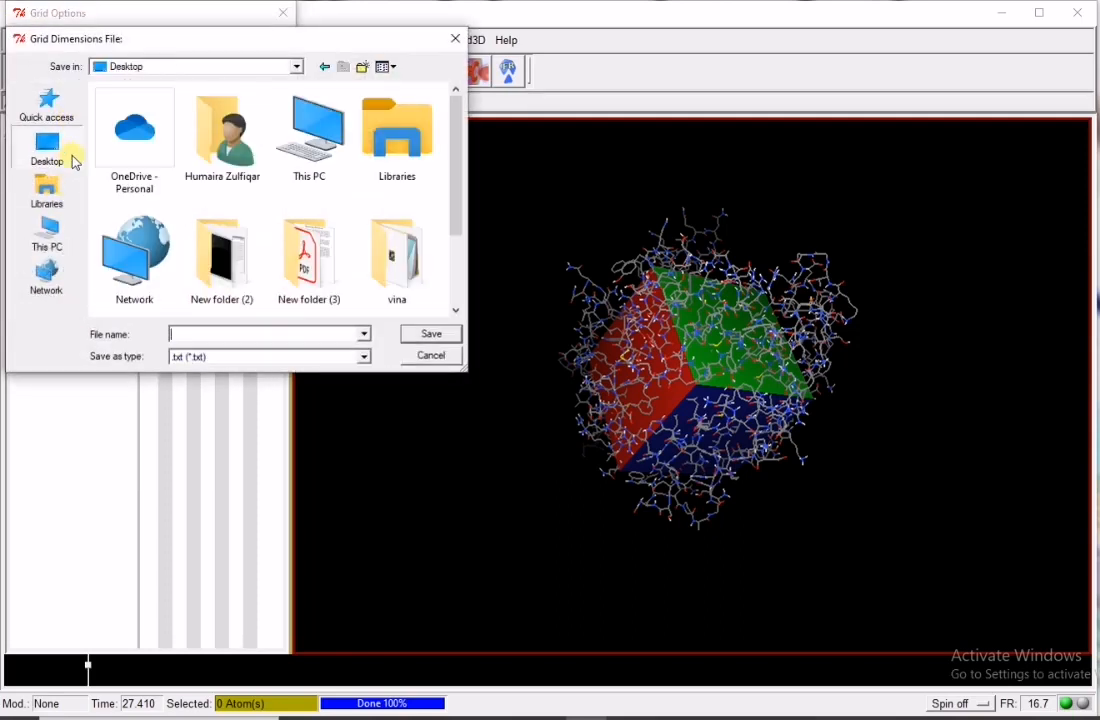
{"action": "left_click", "coordinate": [227, 337]}
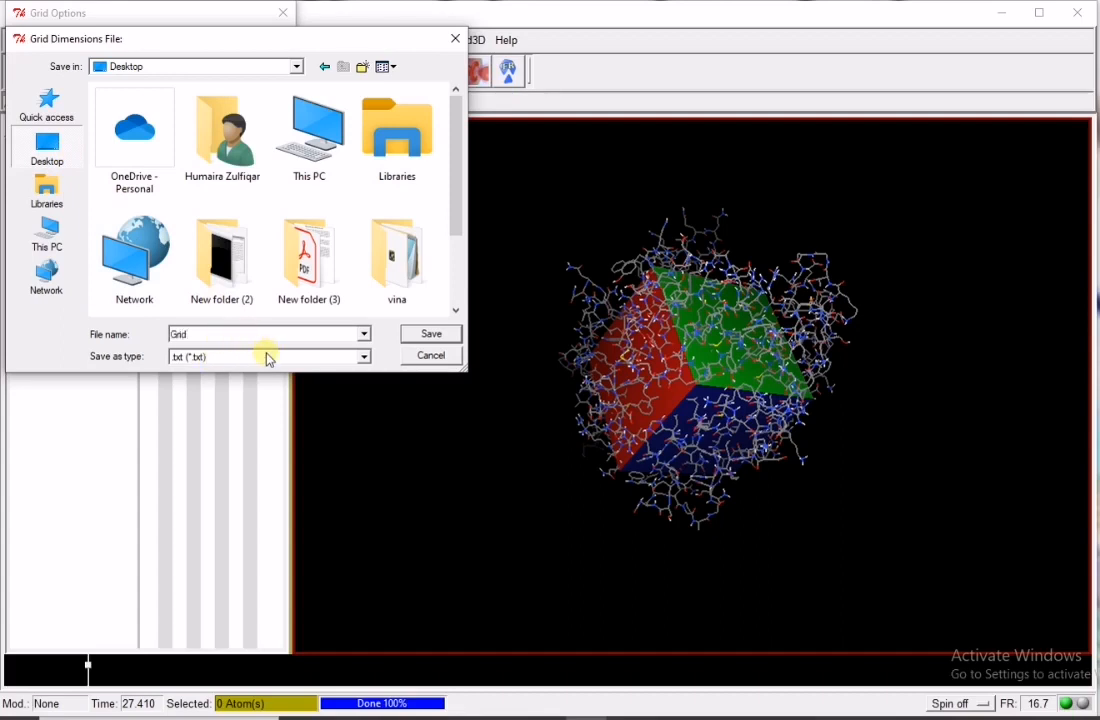
{"action": "left_click", "coordinate": [363, 356]}
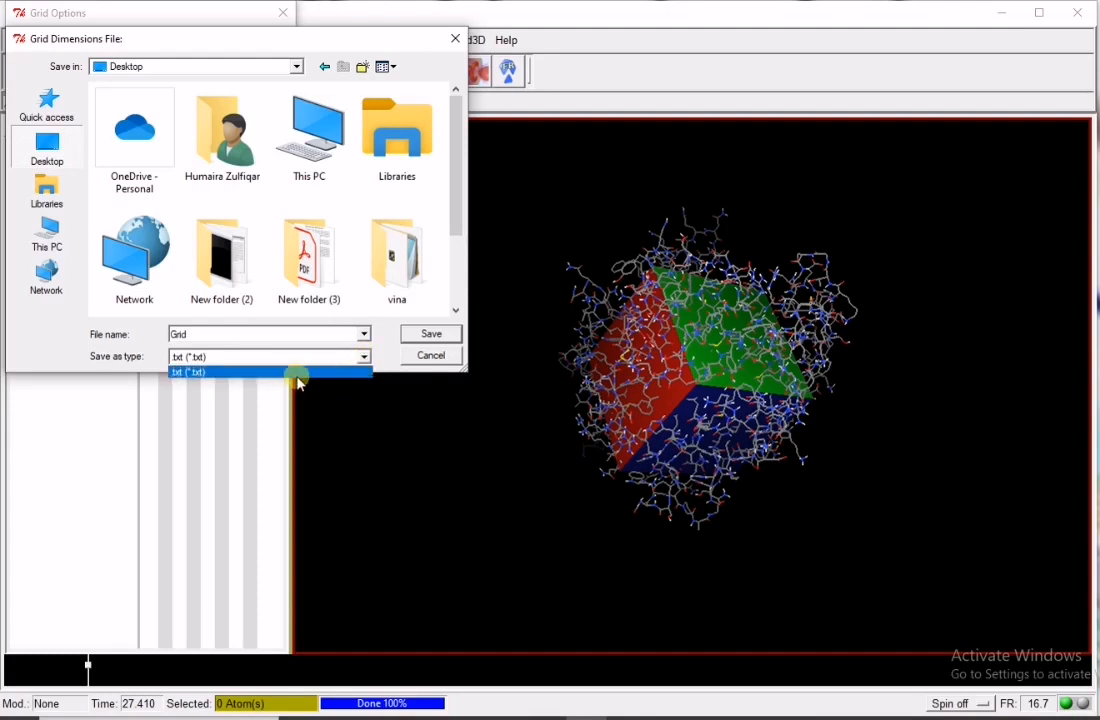
{"action": "left_click", "coordinate": [285, 373]}
{"action": "left_click", "coordinate": [415, 340]}
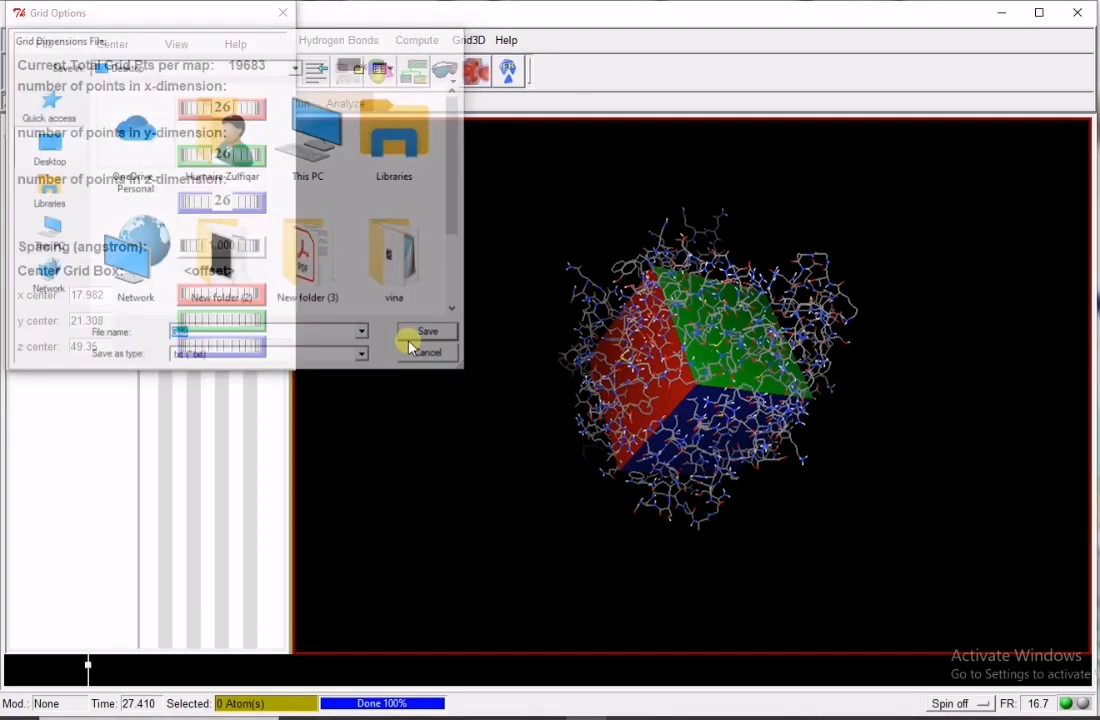
{"action": "left_click", "coordinate": [44, 44]}
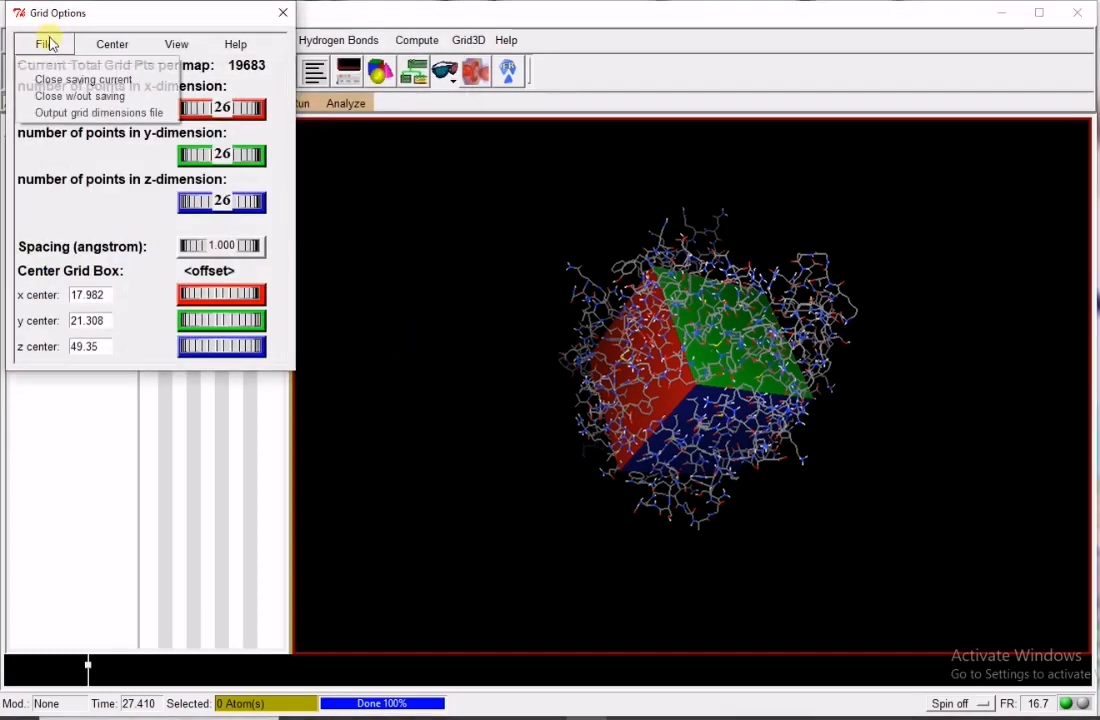
{"action": "left_click", "coordinate": [60, 74]}
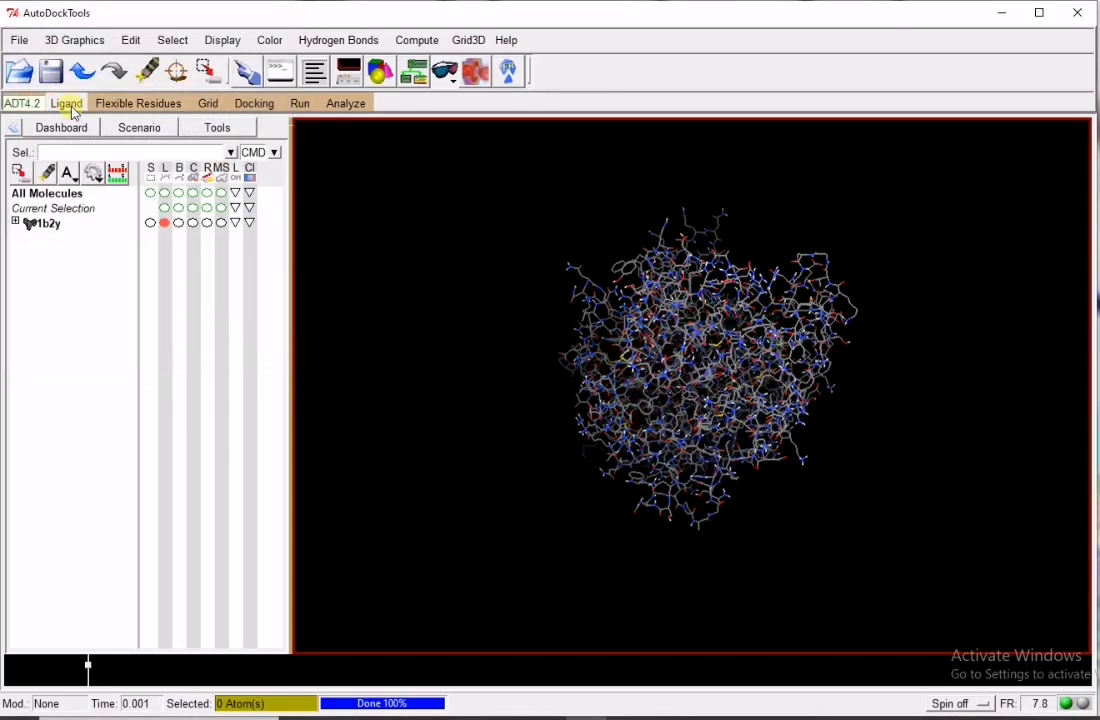
Step: Open the Inhibitor PDB file from the Desktop as the ligand, with the file filter set to all files
{"action": "left_click", "coordinate": [68, 104]}
{"action": "mouse_move", "coordinate": [100, 139]}
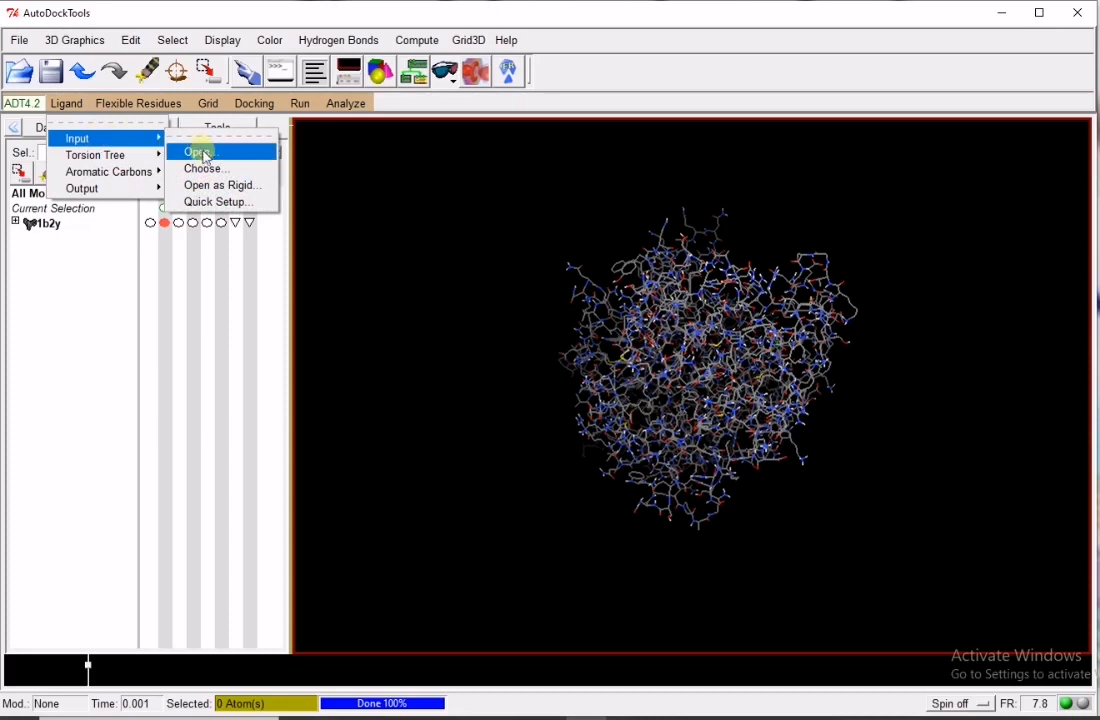
{"action": "left_click", "coordinate": [200, 152]}
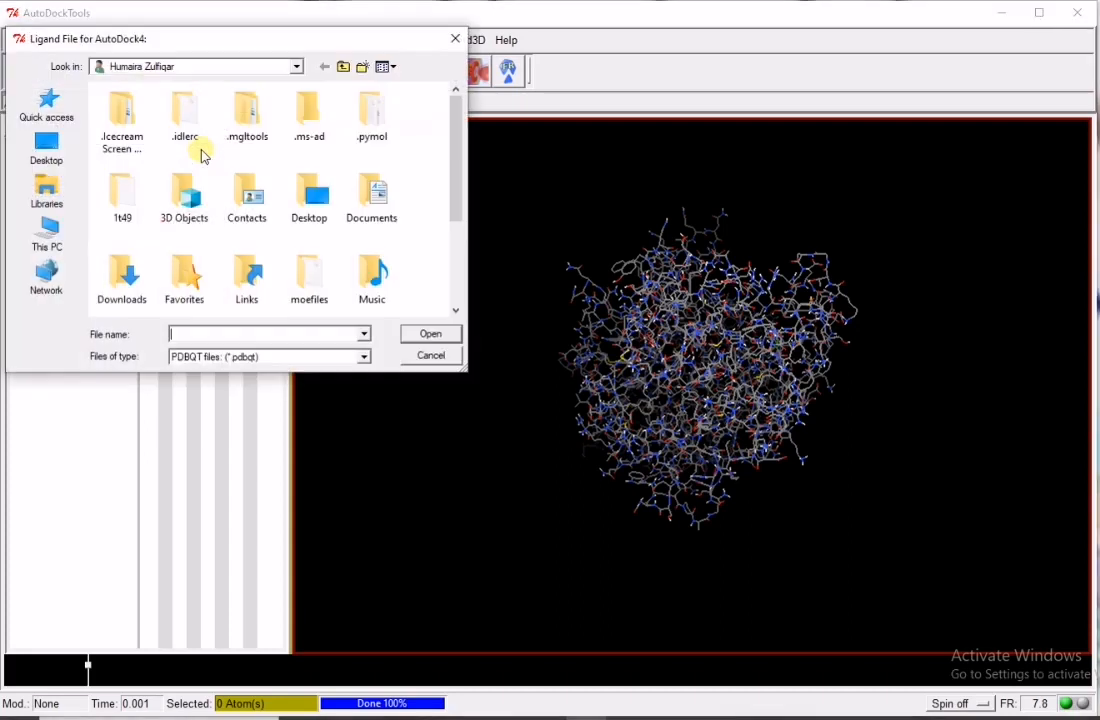
{"action": "left_click", "coordinate": [47, 150]}
{"action": "left_click_drag", "start_coordinate": [455, 152], "coordinate": [457, 222]}
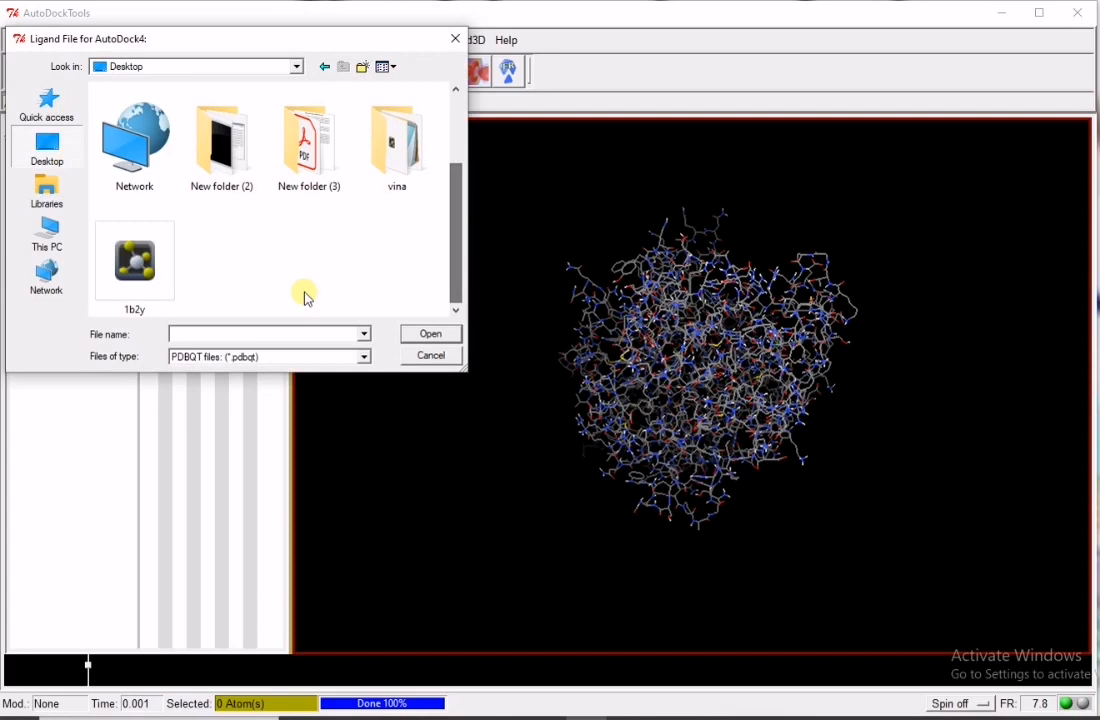
{"action": "left_click", "coordinate": [364, 358]}
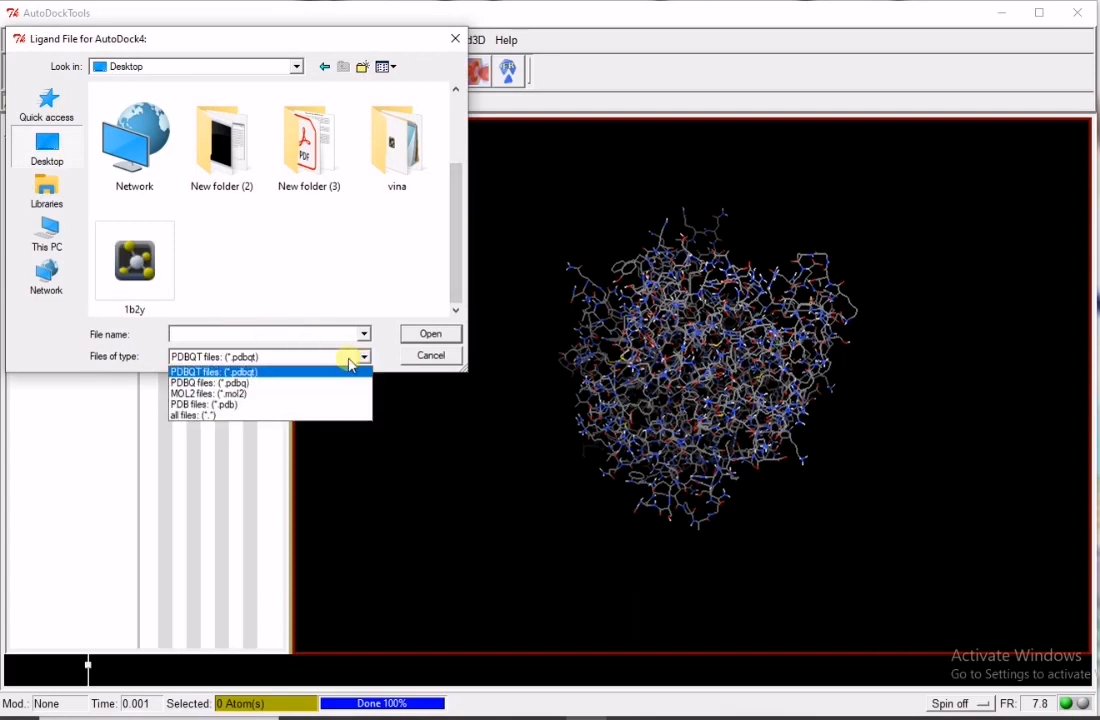
{"action": "left_click", "coordinate": [227, 416]}
{"action": "left_click_drag", "start_coordinate": [454, 164], "coordinate": [466, 287]}
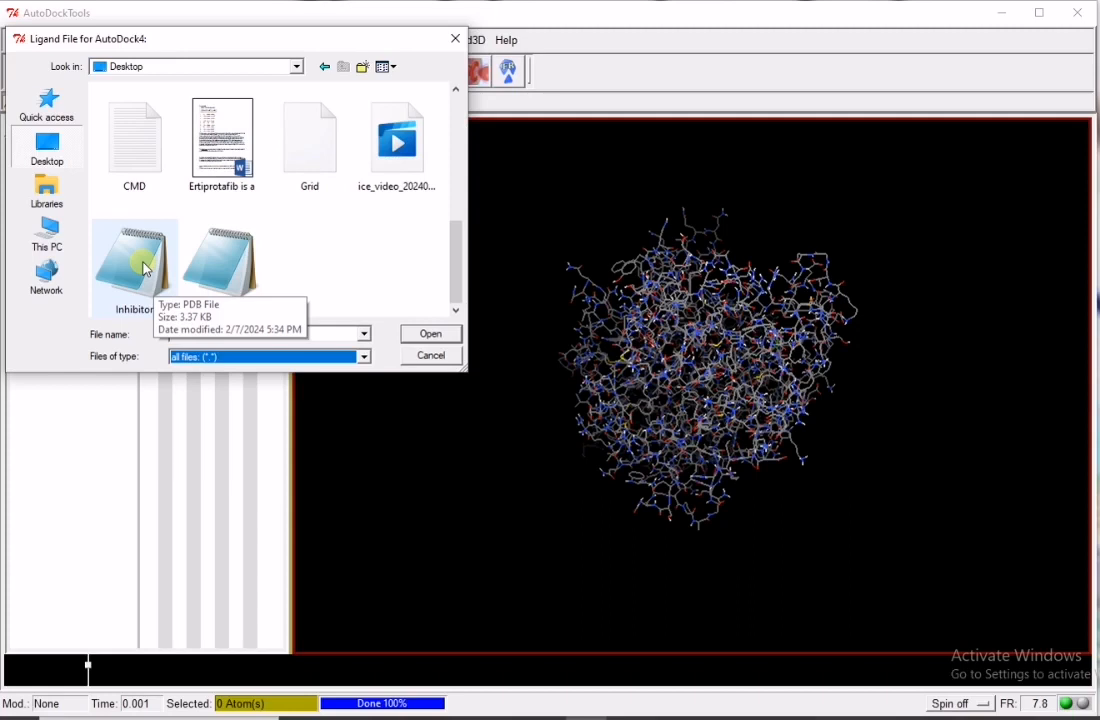
{"action": "double_click", "coordinate": [143, 268]}
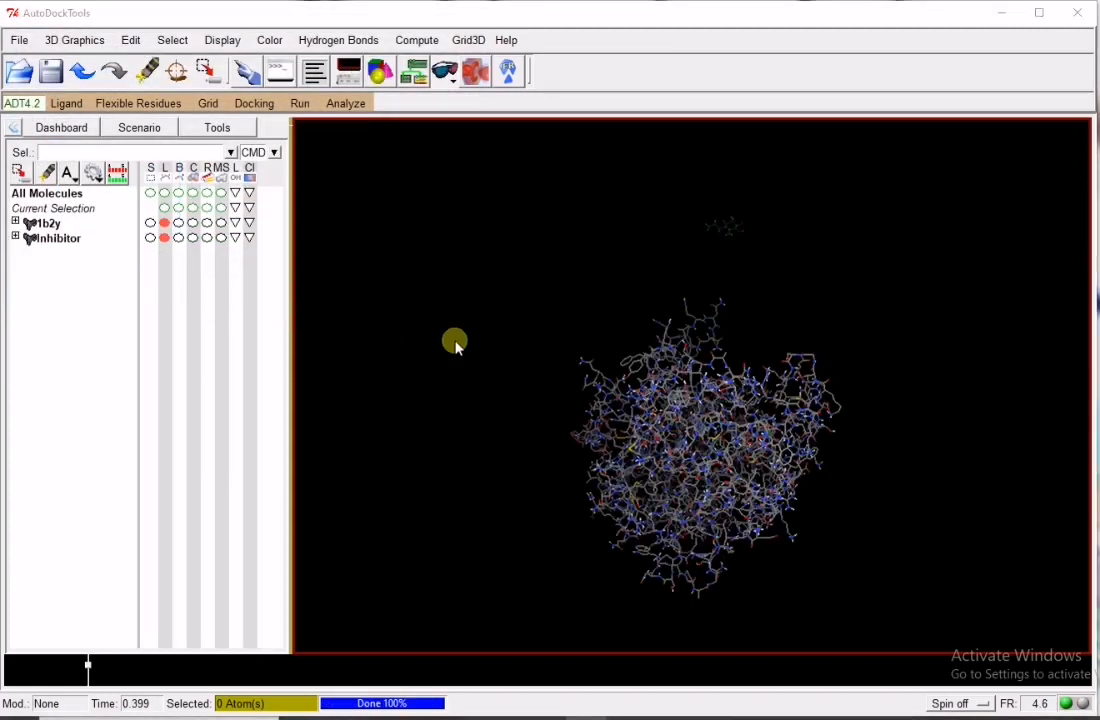
Step: Choose the torsions of the Inhibitor ligand, accepting the detected rotatable bonds
{"action": "left_click", "coordinate": [664, 437]}
{"action": "left_click_drag", "start_coordinate": [665, 446], "coordinate": [428, 295]}
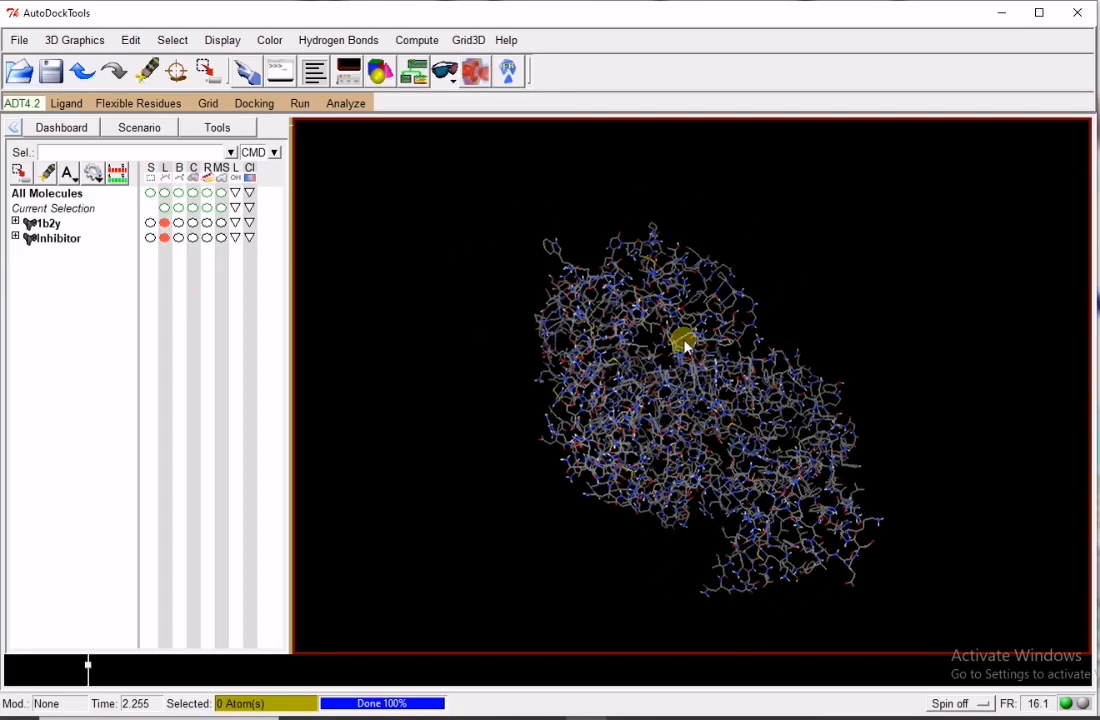
{"action": "mouse_move", "coordinate": [684, 342]}
{"action": "left_mouse_down"}
{"action": "mouse_move", "coordinate": [815, 454]}
{"action": "mouse_move", "coordinate": [839, 372]}
{"action": "mouse_move", "coordinate": [928, 486]}
{"action": "mouse_move", "coordinate": [714, 420]}
{"action": "mouse_move", "coordinate": [891, 464]}
{"action": "mouse_move", "coordinate": [903, 482]}
{"action": "left_mouse_up"}
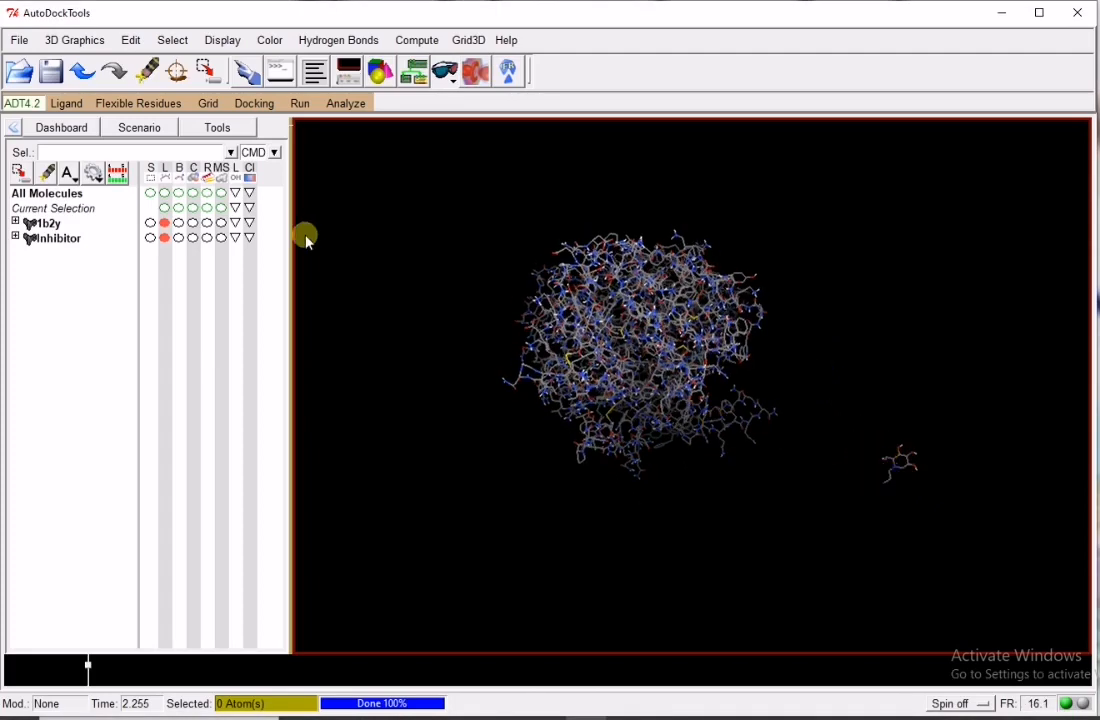
{"action": "left_click", "coordinate": [66, 103]}
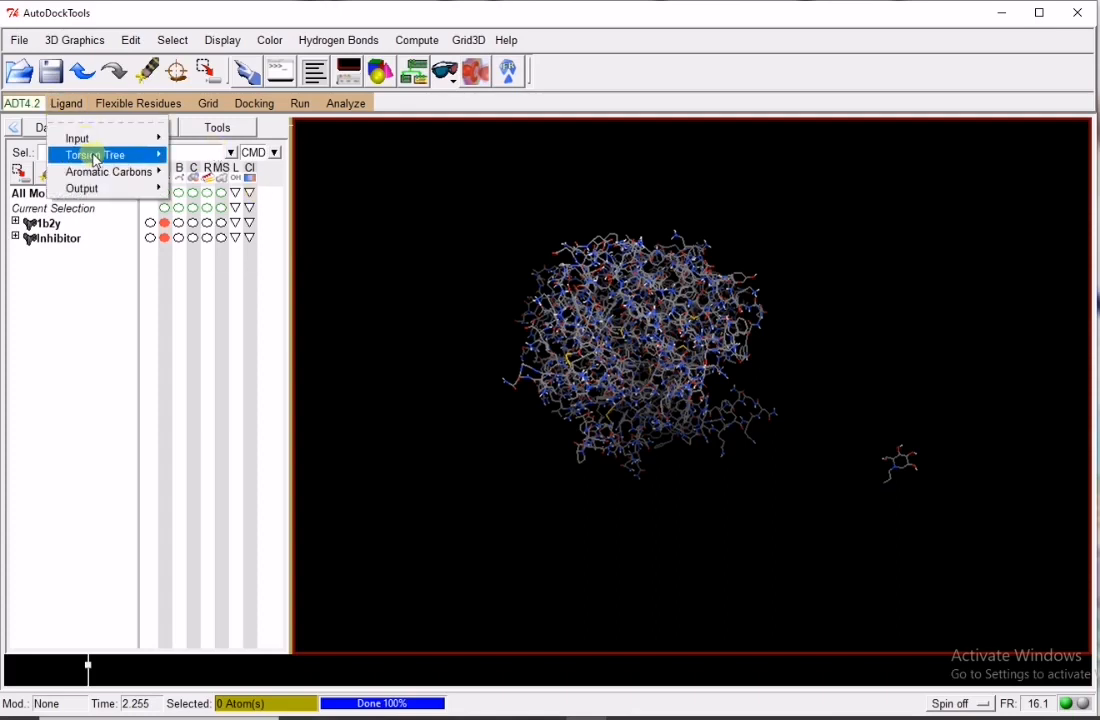
{"action": "mouse_move", "coordinate": [104, 158]}
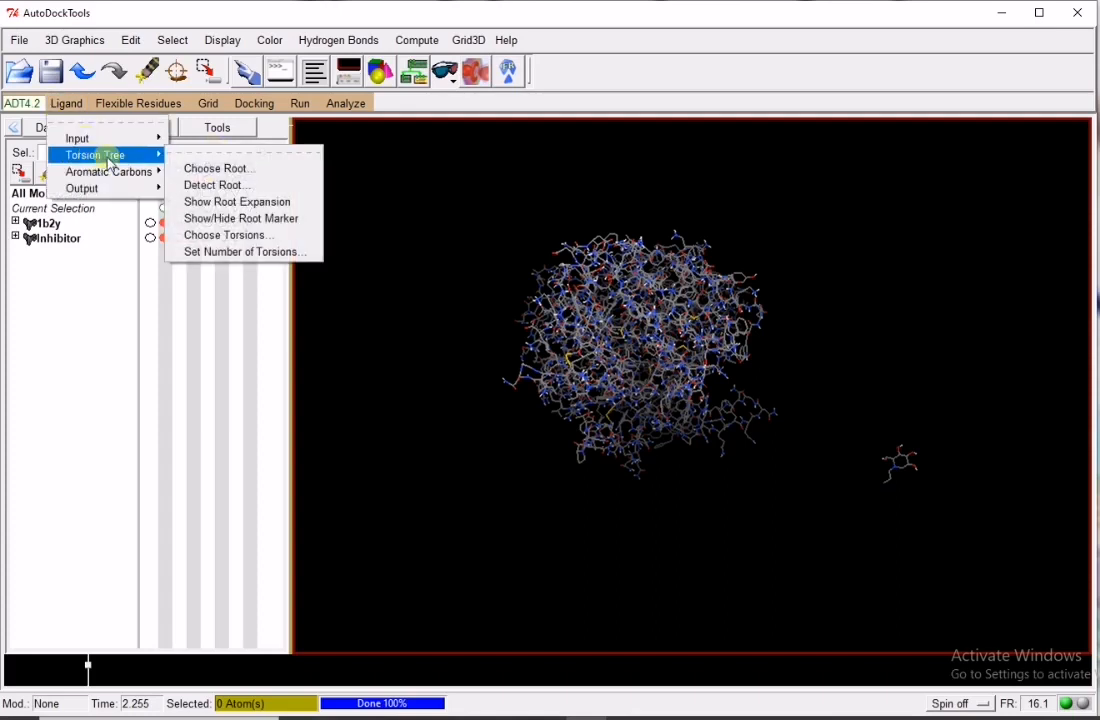
{"action": "left_click", "coordinate": [204, 236]}
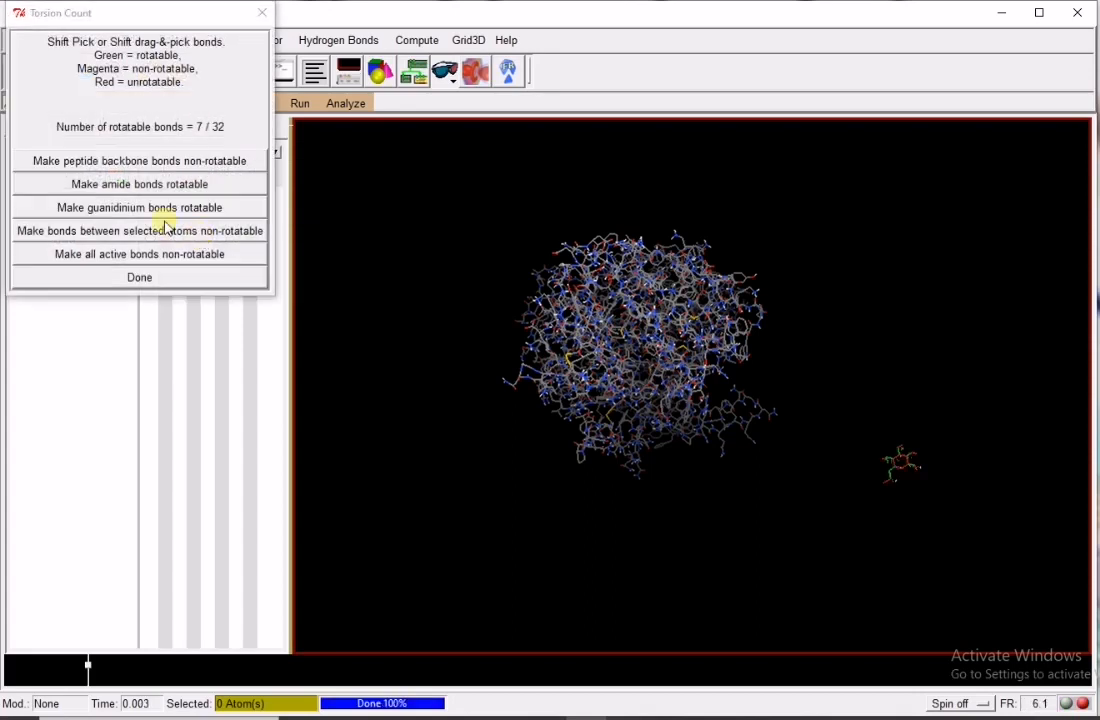
{"action": "left_click", "coordinate": [167, 277]}
Step: Set the ligand's number of active torsions with the fewest atoms moving, and dismiss the setting
{"action": "left_click", "coordinate": [66, 103]}
{"action": "mouse_move", "coordinate": [100, 155]}
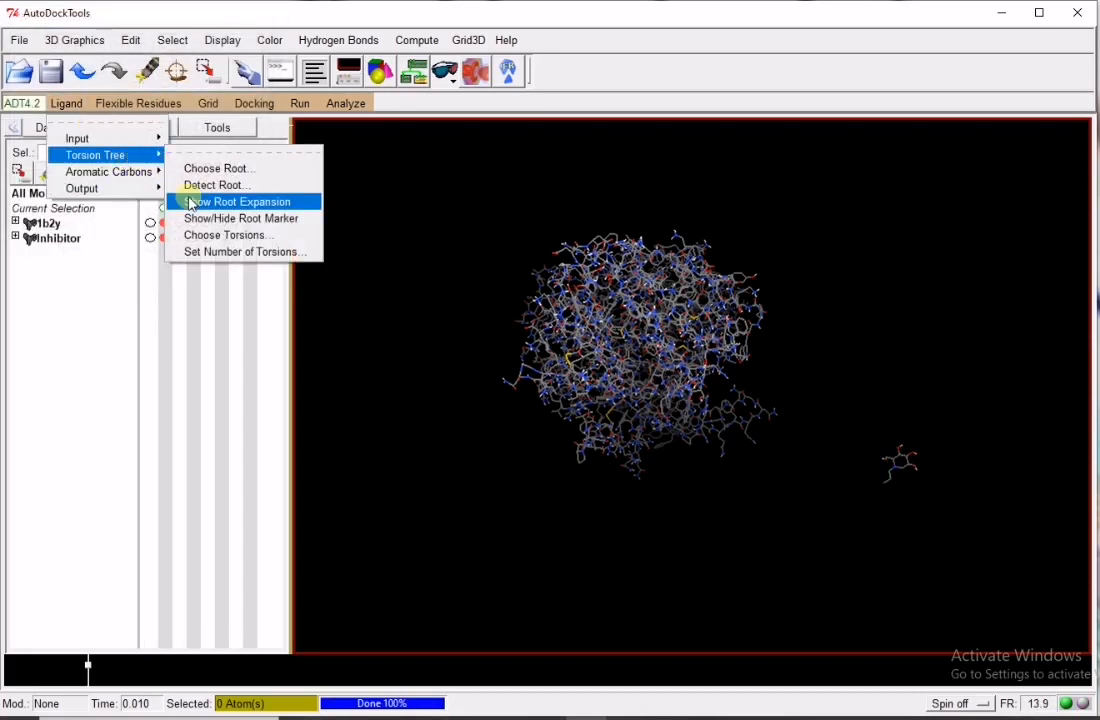
{"action": "left_click", "coordinate": [214, 252]}
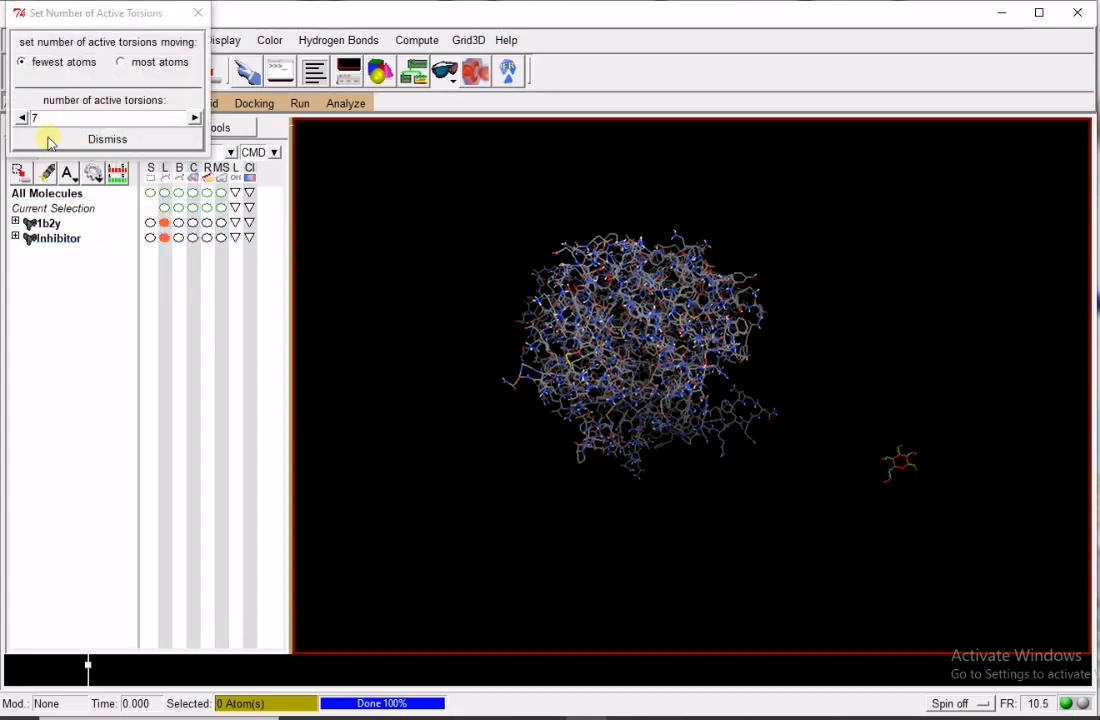
{"action": "left_click", "coordinate": [17, 118]}
{"action": "left_click", "coordinate": [100, 140]}
Step: Save the prepared ligand to the Desktop in PDBQT format as Inhibitor.pdbqt
{"action": "left_click", "coordinate": [66, 103]}
{"action": "mouse_move", "coordinate": [108, 187]}
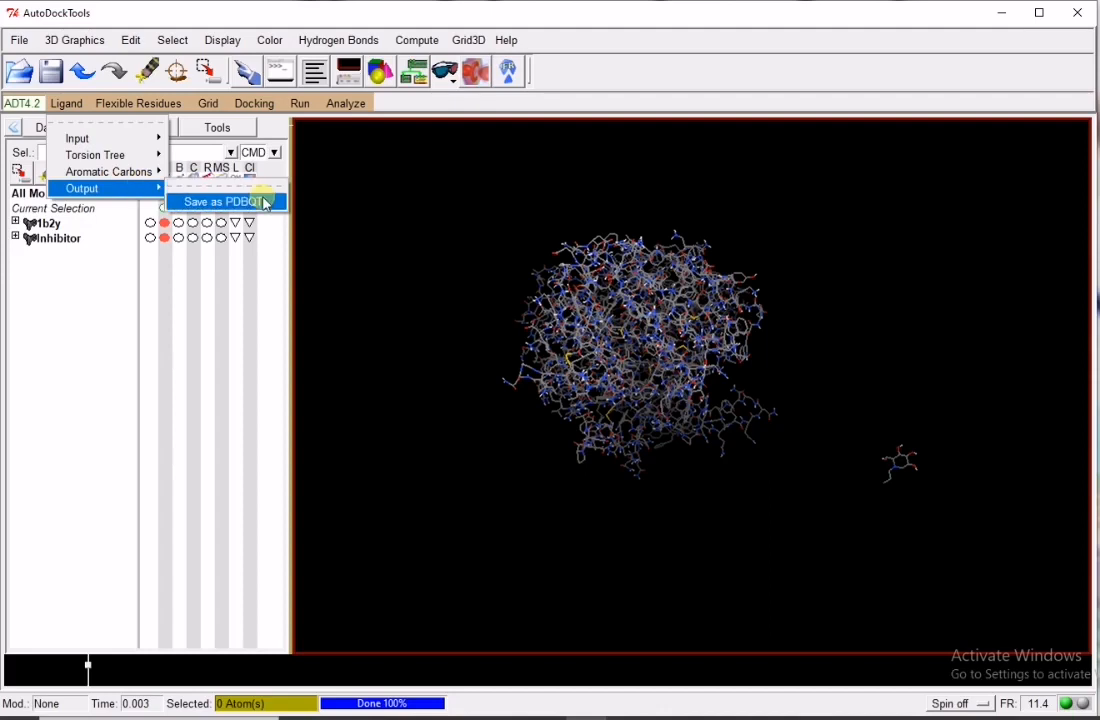
{"action": "left_click", "coordinate": [265, 201]}
{"action": "left_click", "coordinate": [52, 158]}
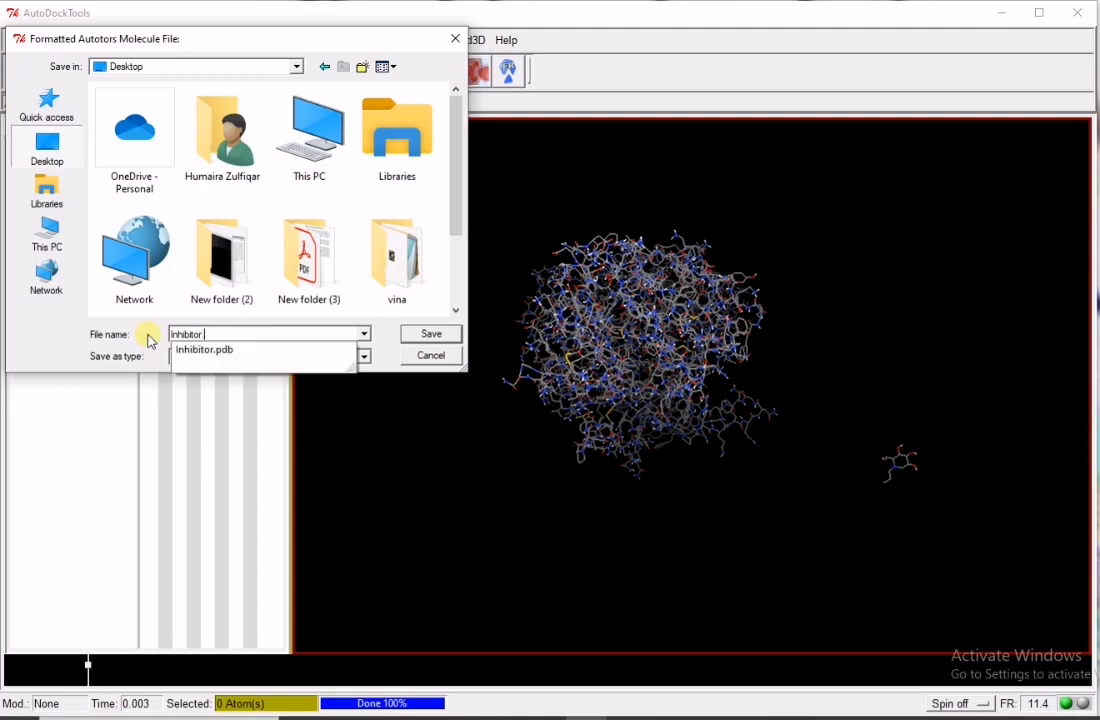
{"action": "type", "text": "bqt"}
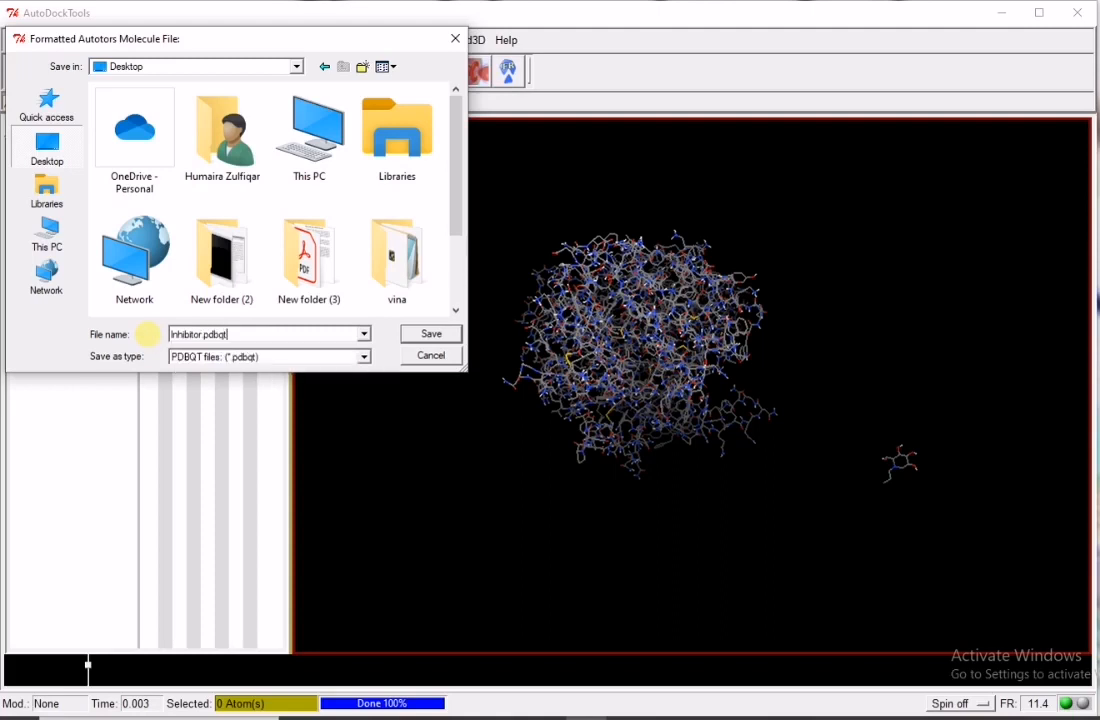
{"action": "key", "text": "Return"}
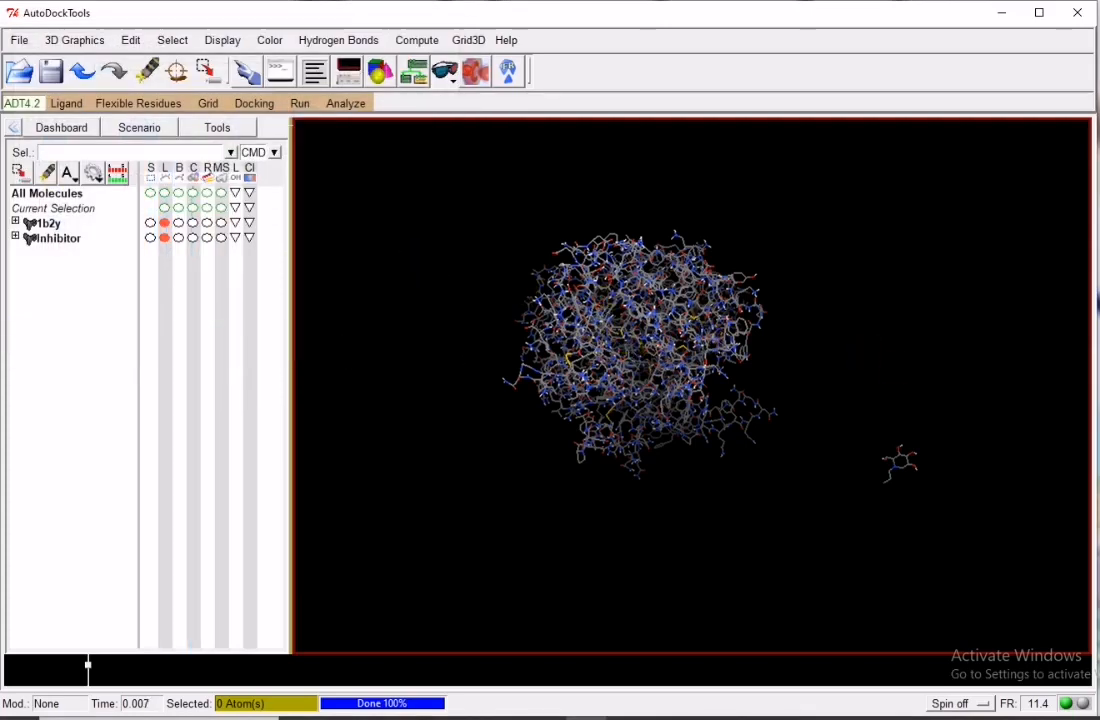
Step: Minimize the current session and read the 1b2y molecule from the Desktop into an empty AutoDockTools session
{"action": "left_click", "coordinate": [1001, 12]}
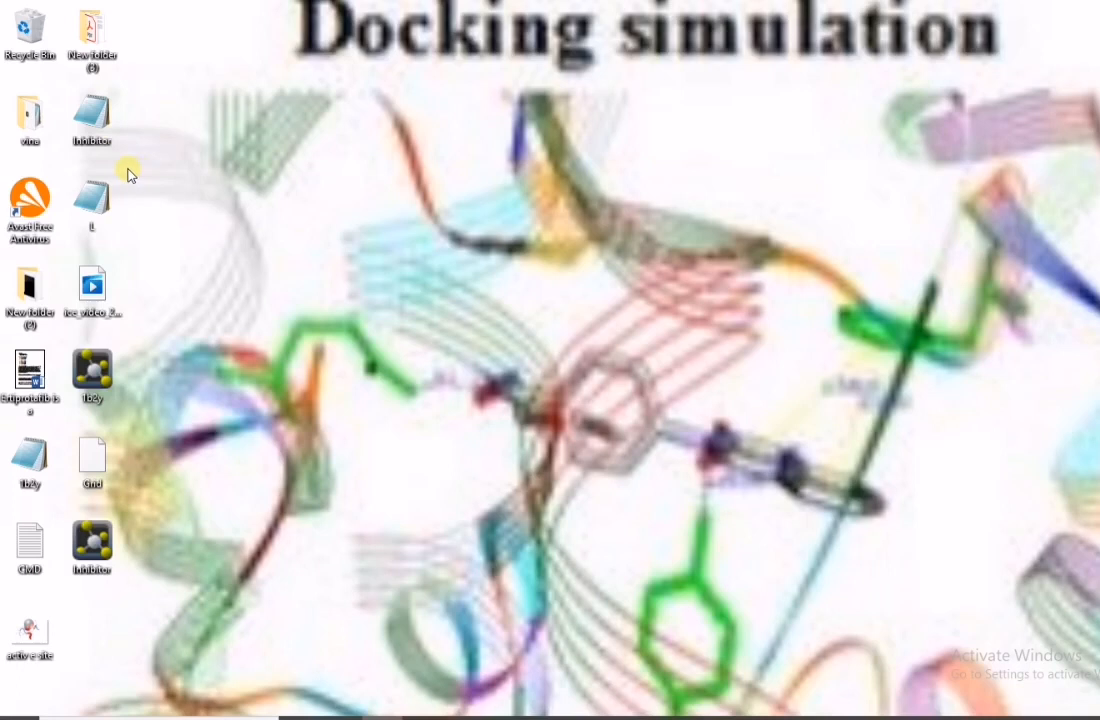
{"action": "left_click", "coordinate": [92, 205]}
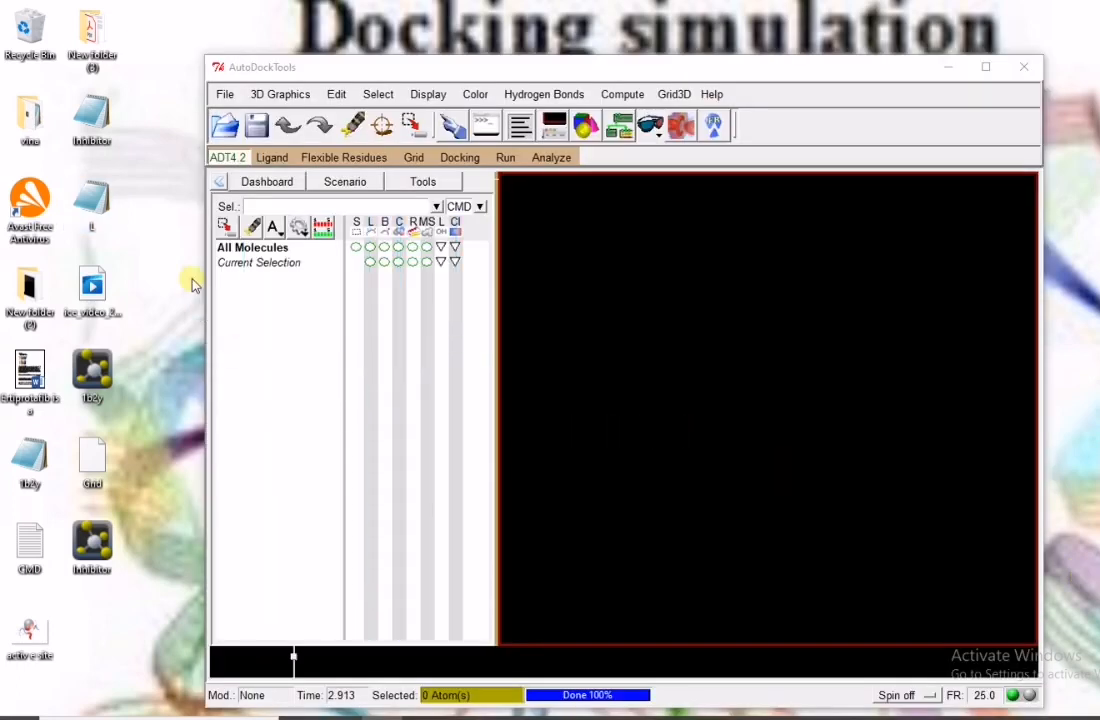
{"action": "left_click", "coordinate": [224, 94]}
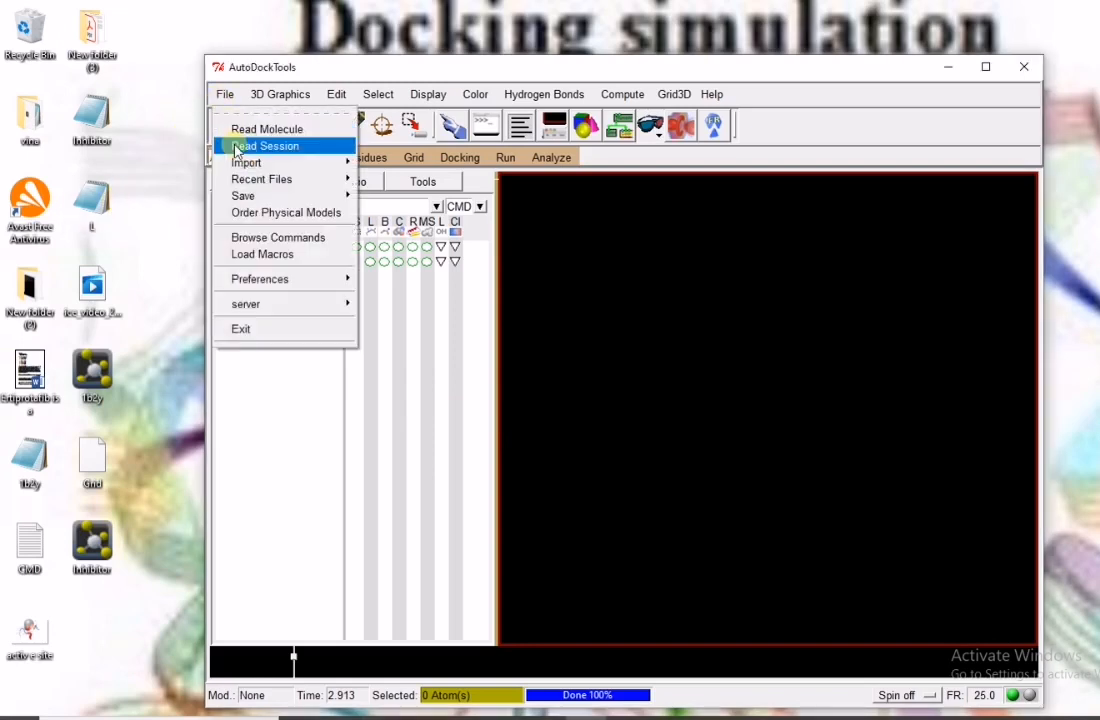
{"action": "left_click", "coordinate": [250, 131]}
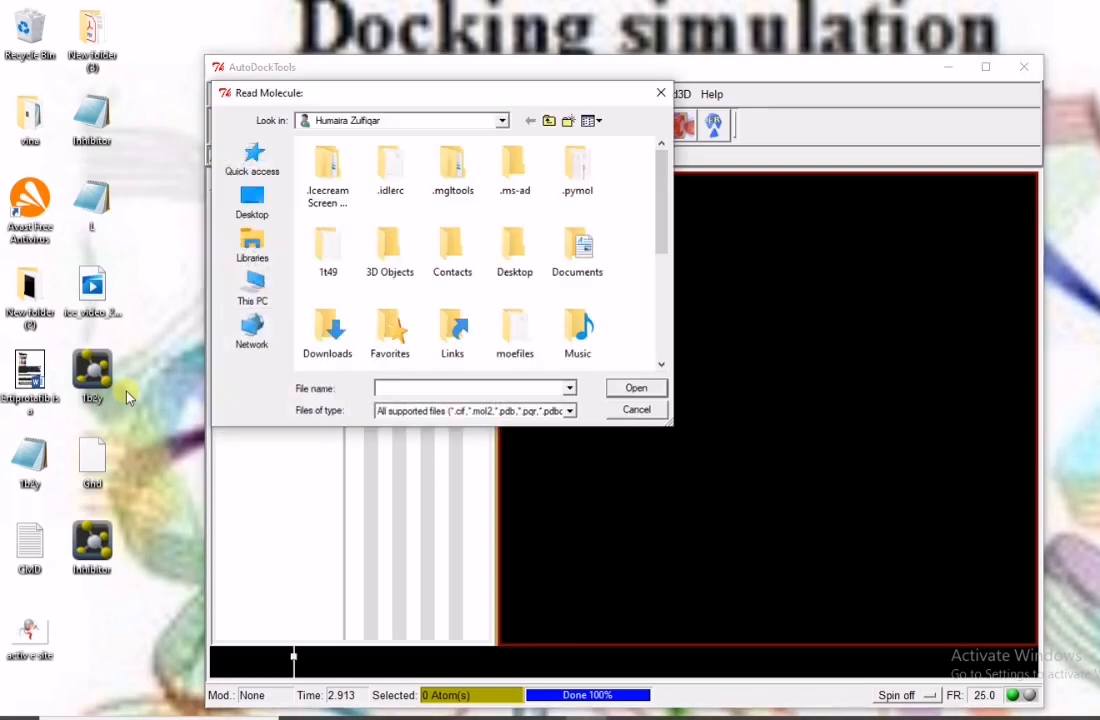
{"action": "left_click", "coordinate": [252, 200]}
{"action": "left_click_drag", "start_coordinate": [660, 205], "coordinate": [656, 296]}
{"action": "double_click", "coordinate": [444, 222]}
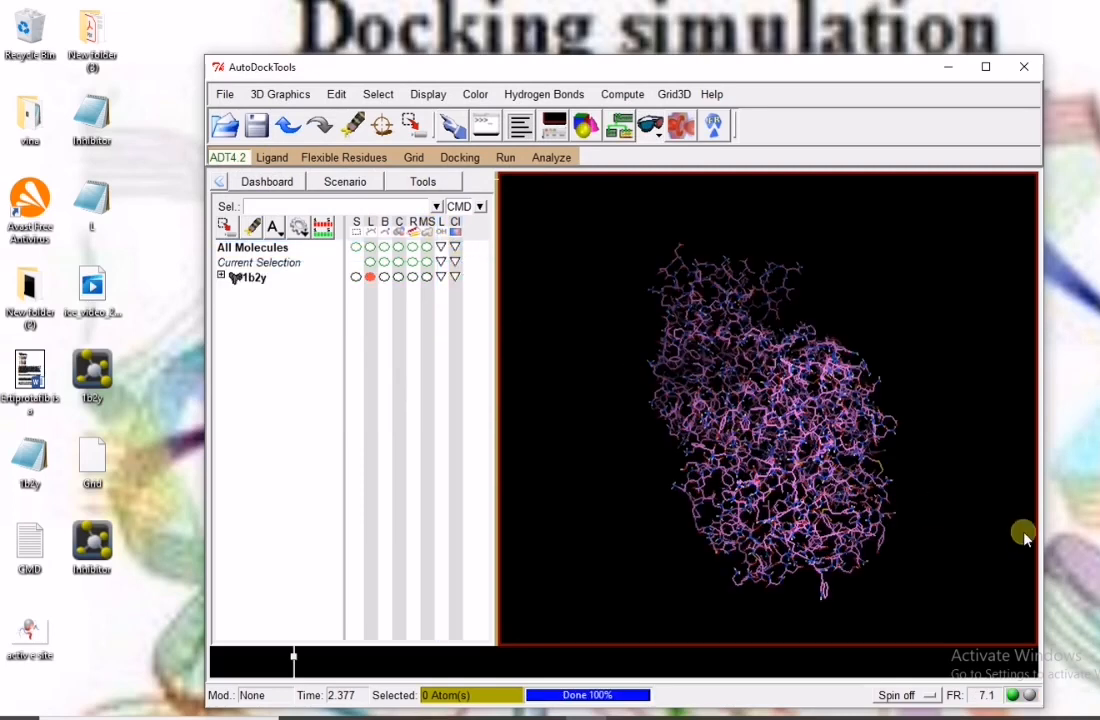
Step: Set the grid box for the reloaded 1b2y to 26 points in x, y and z with a spacing of 1.000 angstrom
{"action": "left_click", "coordinate": [424, 157]}
{"action": "left_click", "coordinate": [455, 243]}
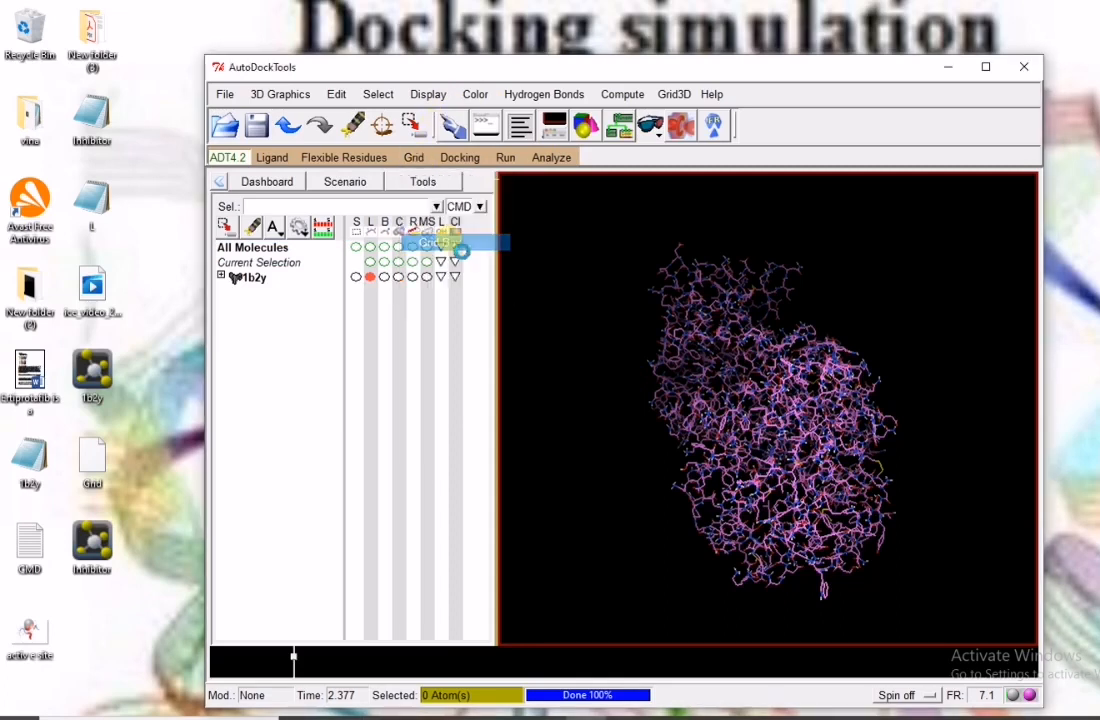
{"action": "left_click_drag", "start_coordinate": [258, 117], "coordinate": [228, 108]}
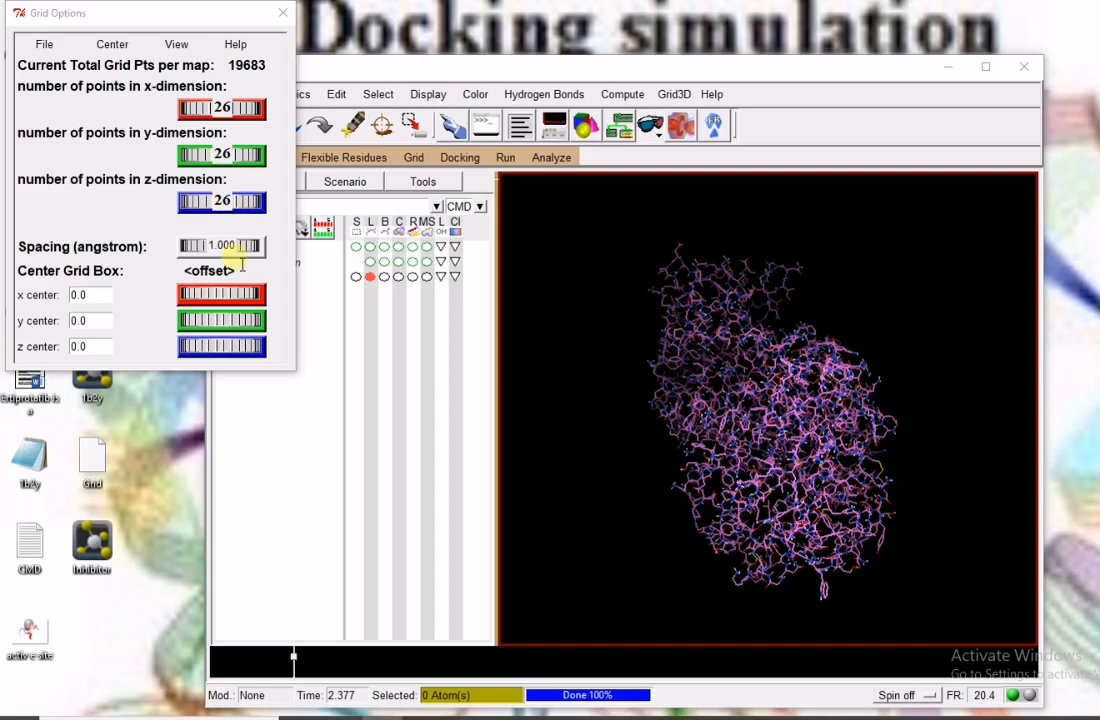
Step: Call up the grid dimensions file output without saving a file, and close the grid options, saving the current settings
{"action": "left_click", "coordinate": [44, 44]}
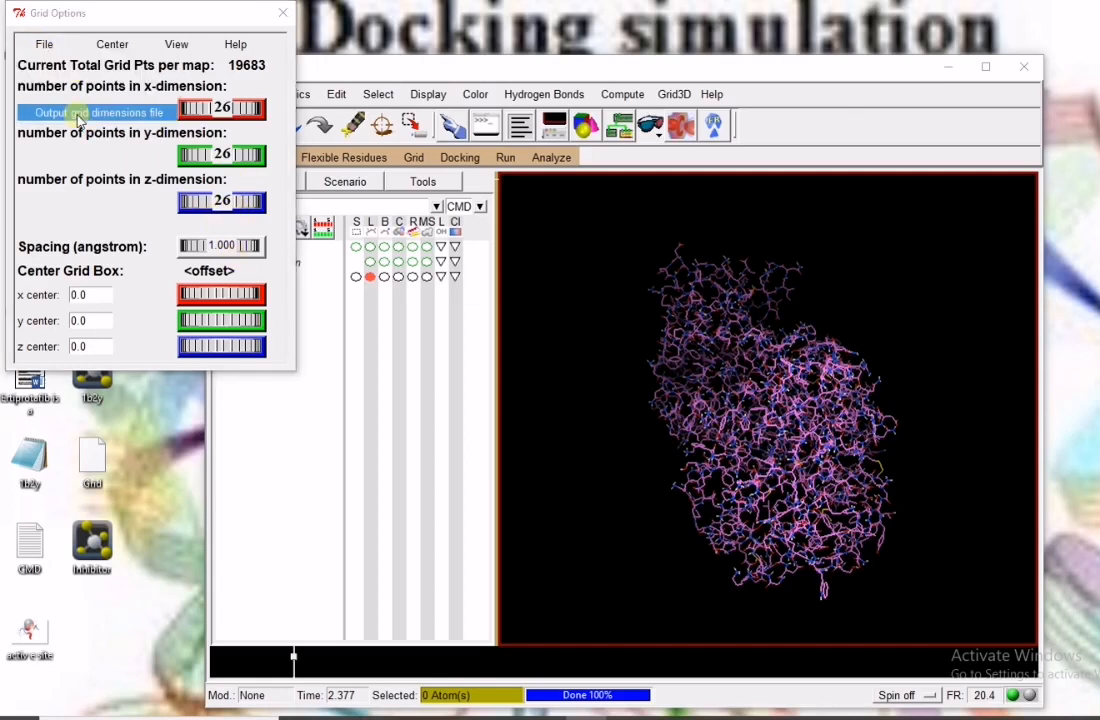
{"action": "left_click", "coordinate": [76, 110]}
{"action": "left_click", "coordinate": [706, 420]}
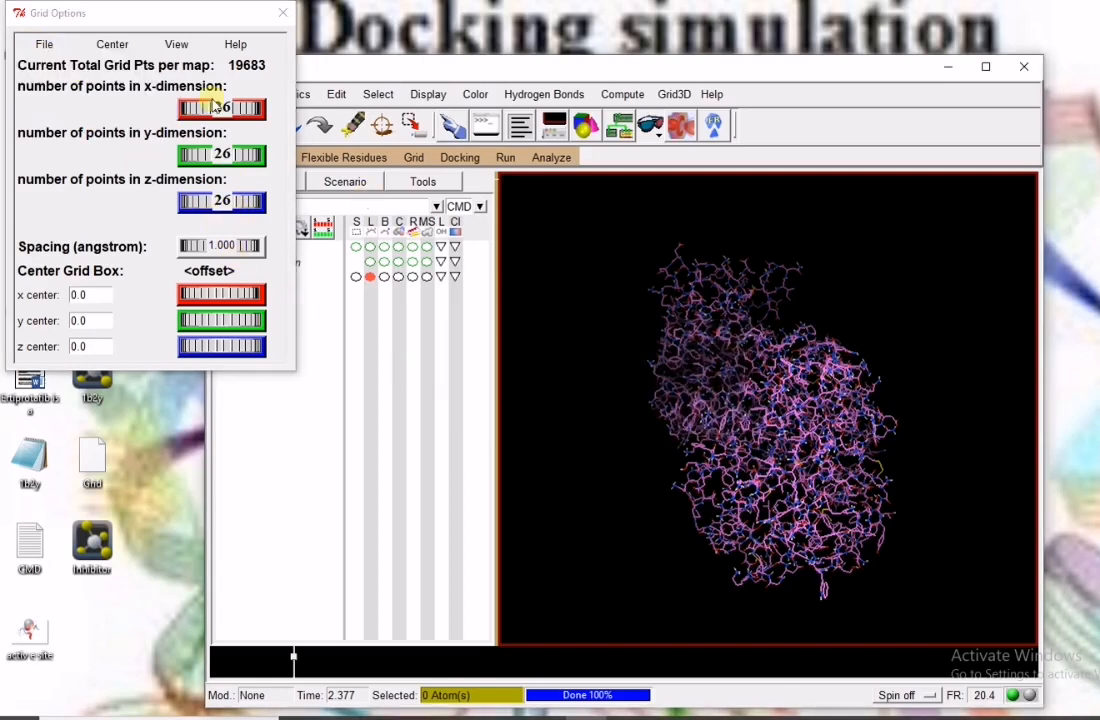
{"action": "left_click", "coordinate": [56, 45]}
{"action": "left_click", "coordinate": [70, 77]}
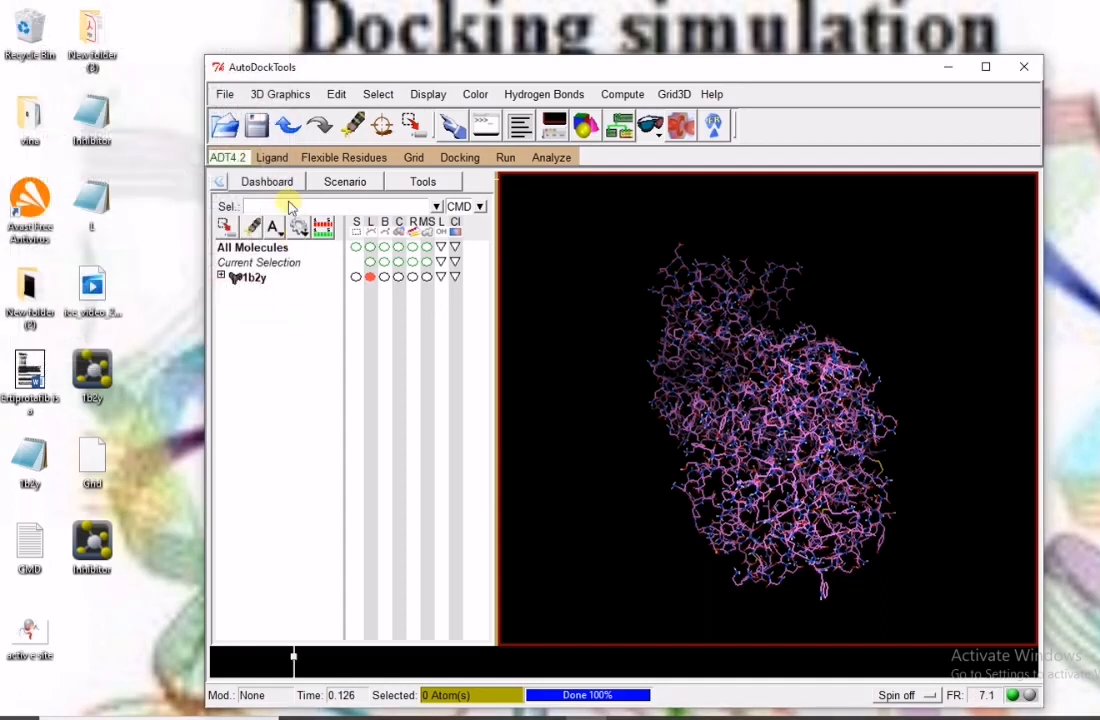
Step: Open the L file from the Desktop as the AutoDock4 ligand, listing all file types, and accept its setup summary
{"action": "left_click", "coordinate": [272, 158]}
{"action": "mouse_move", "coordinate": [360, 192]}
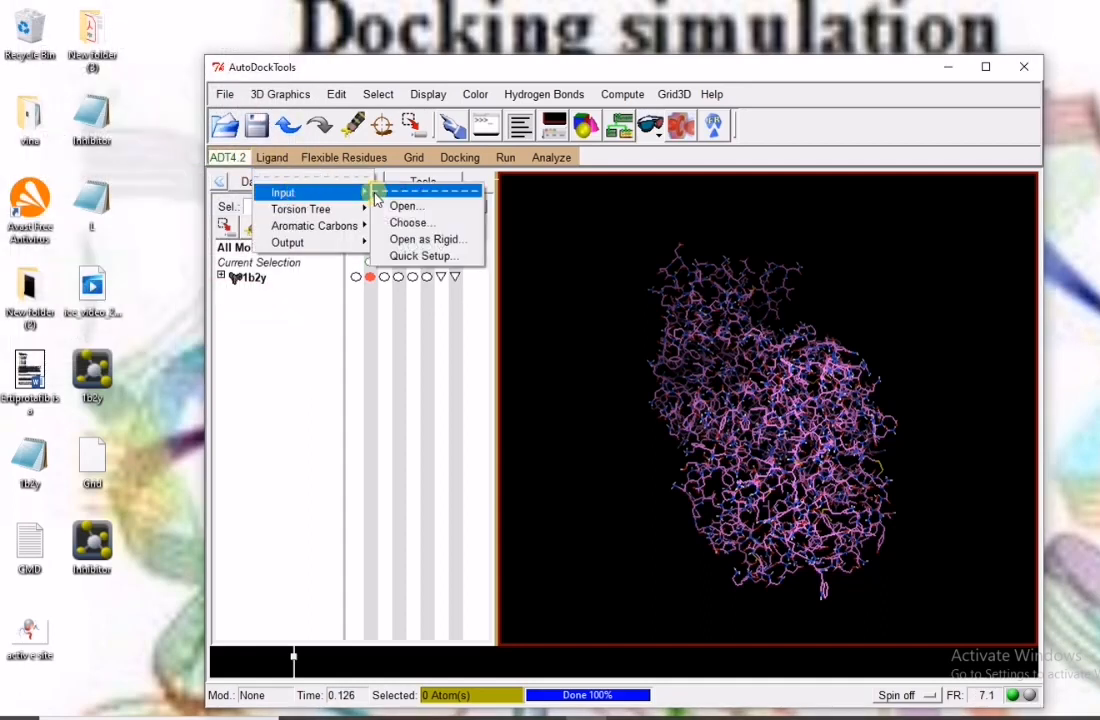
{"action": "left_click", "coordinate": [396, 208]}
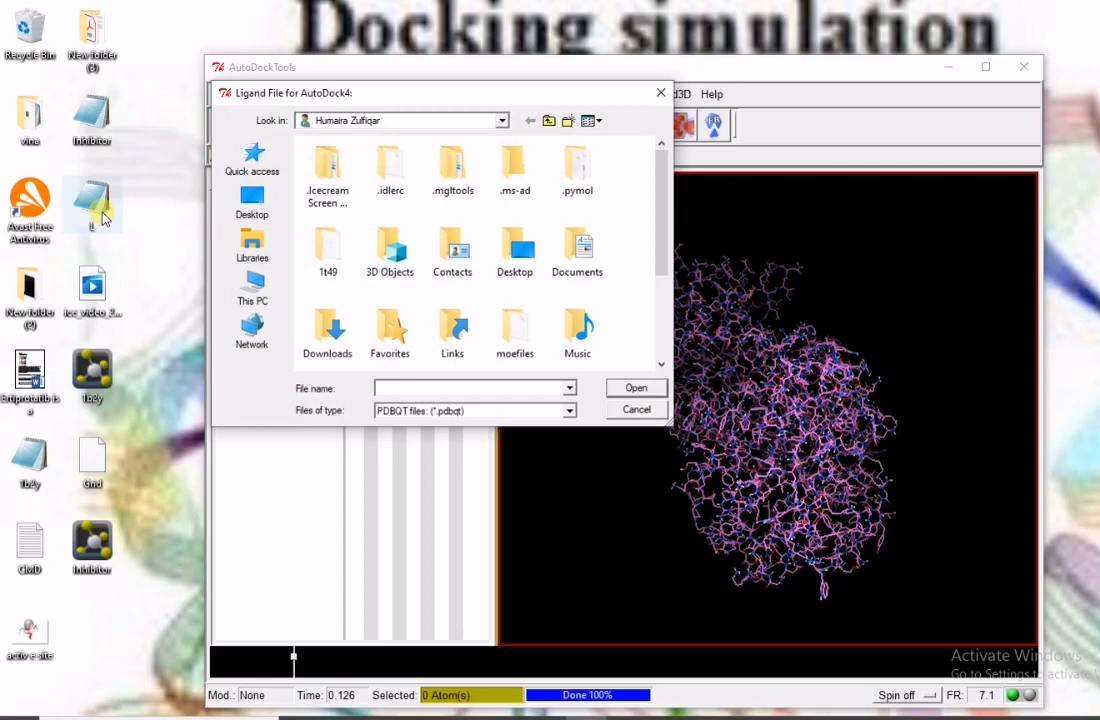
{"action": "left_click", "coordinate": [251, 204]}
{"action": "left_click_drag", "start_coordinate": [663, 209], "coordinate": [668, 300]}
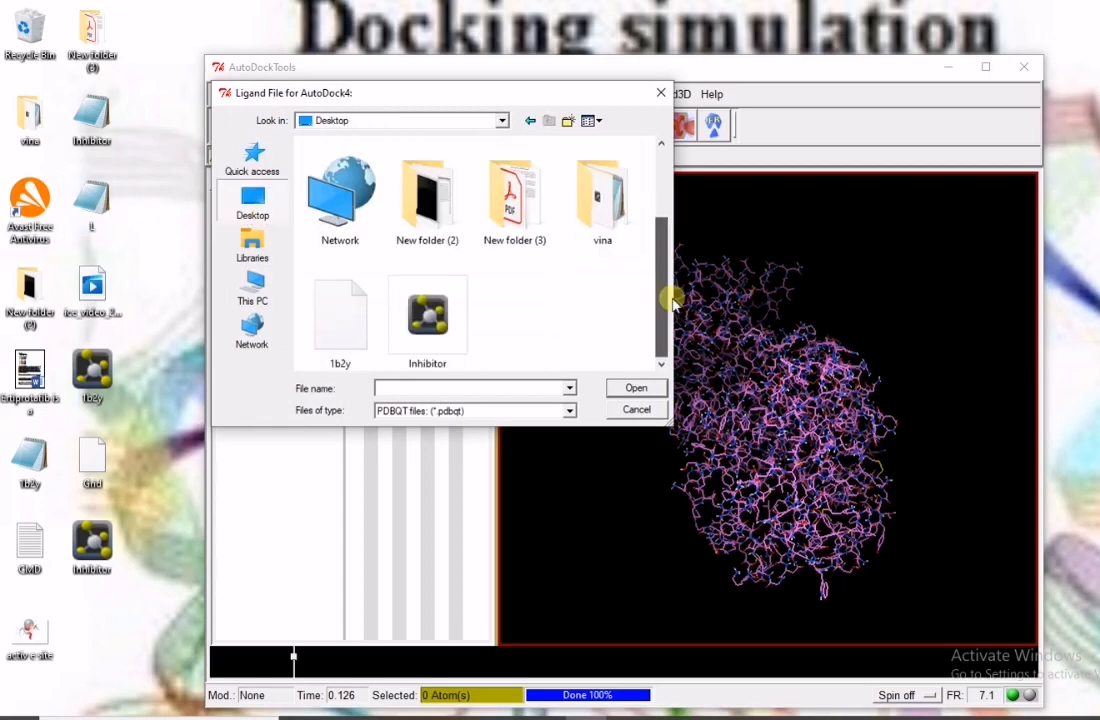
{"action": "left_click", "coordinate": [570, 411]}
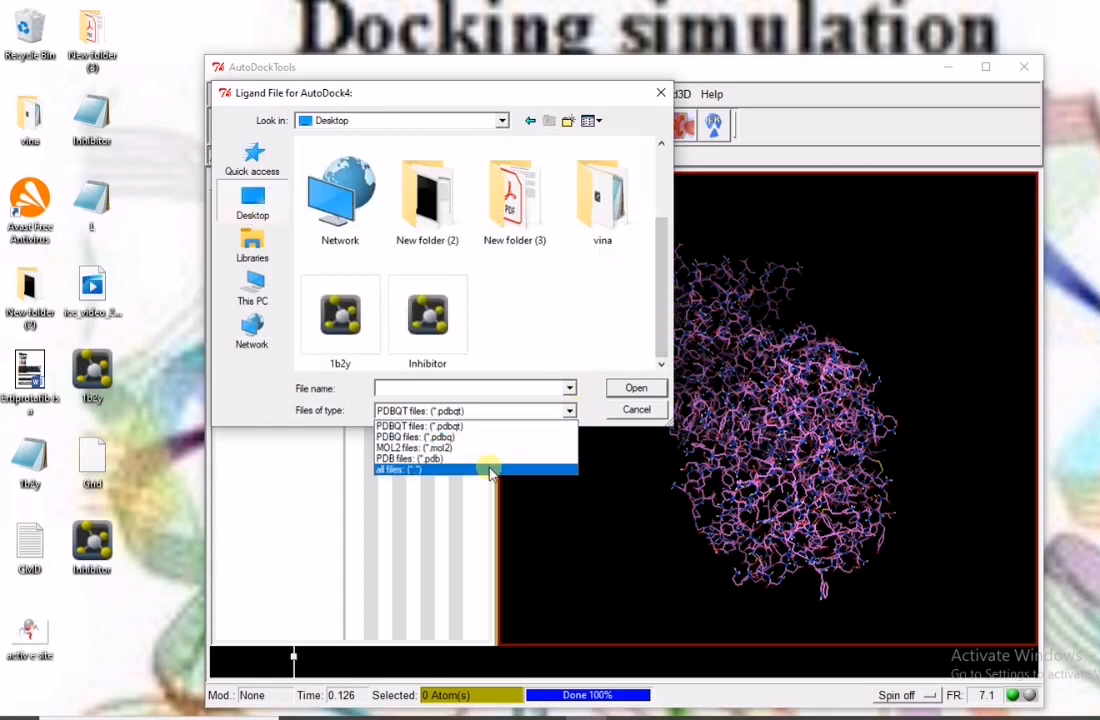
{"action": "left_click", "coordinate": [486, 467]}
{"action": "scroll", "coordinate": [479, 270], "scroll_direction": "down", "scroll_amount": 3}
{"action": "double_click", "coordinate": [520, 300]}
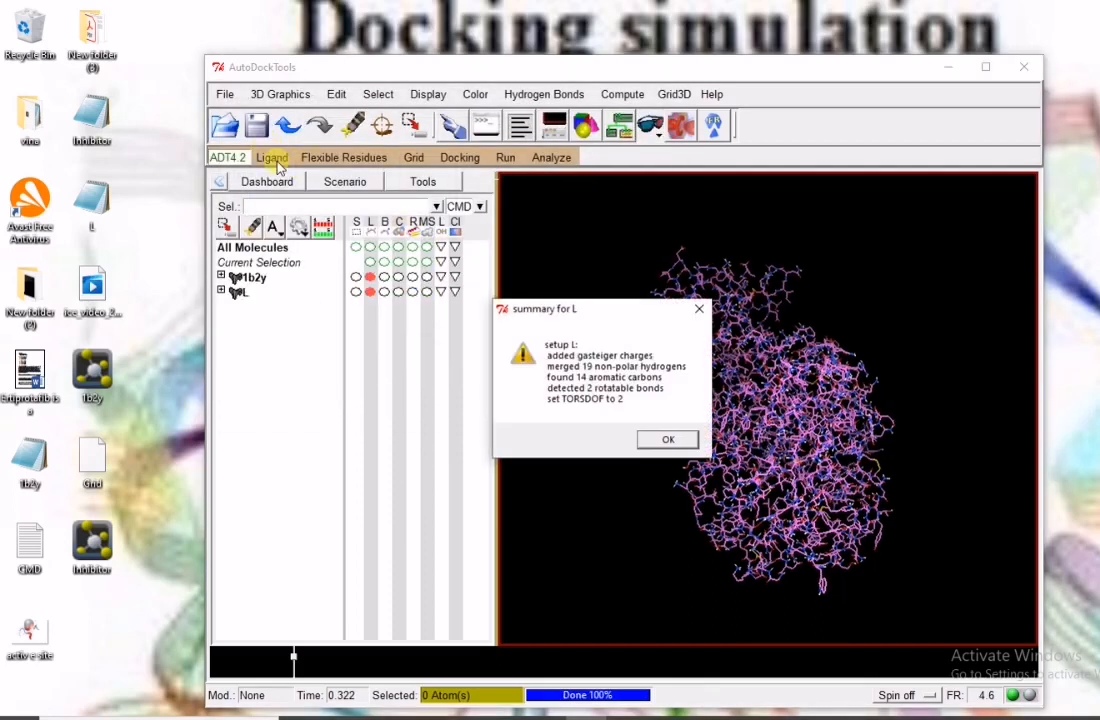
{"action": "key", "text": "Return"}
Step: Accept ligand L's rotatable bonds in the torsion tree and keep its number of active torsions unchanged
{"action": "left_click", "coordinate": [273, 160]}
{"action": "mouse_move", "coordinate": [316, 212]}
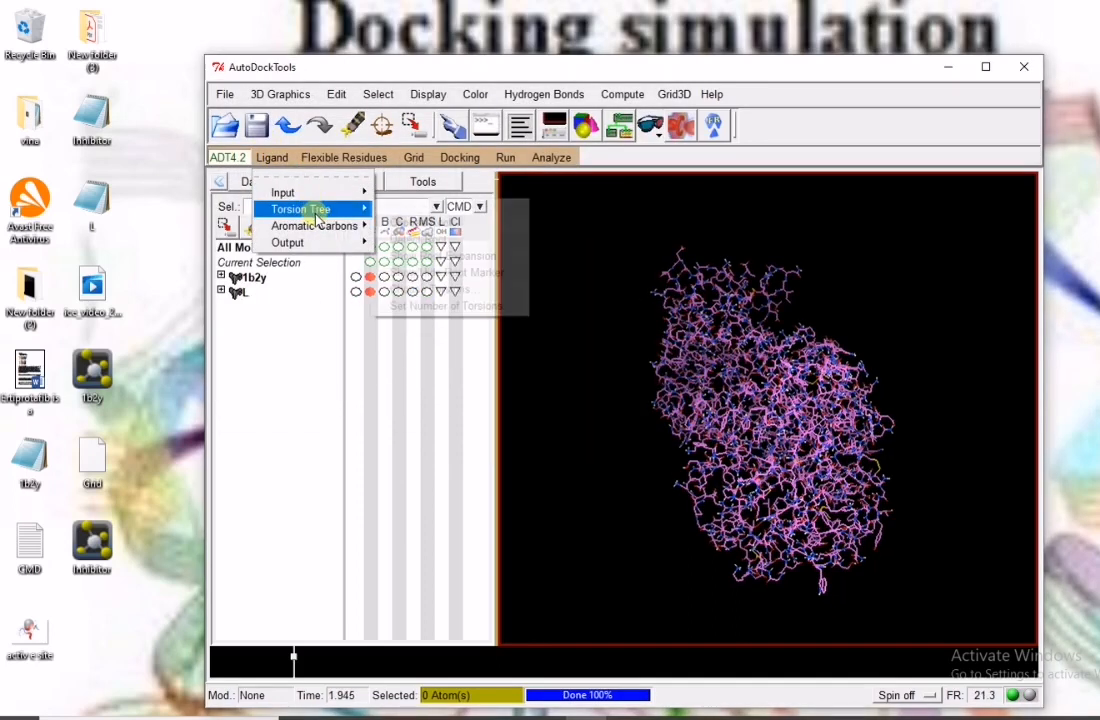
{"action": "left_click", "coordinate": [420, 289]}
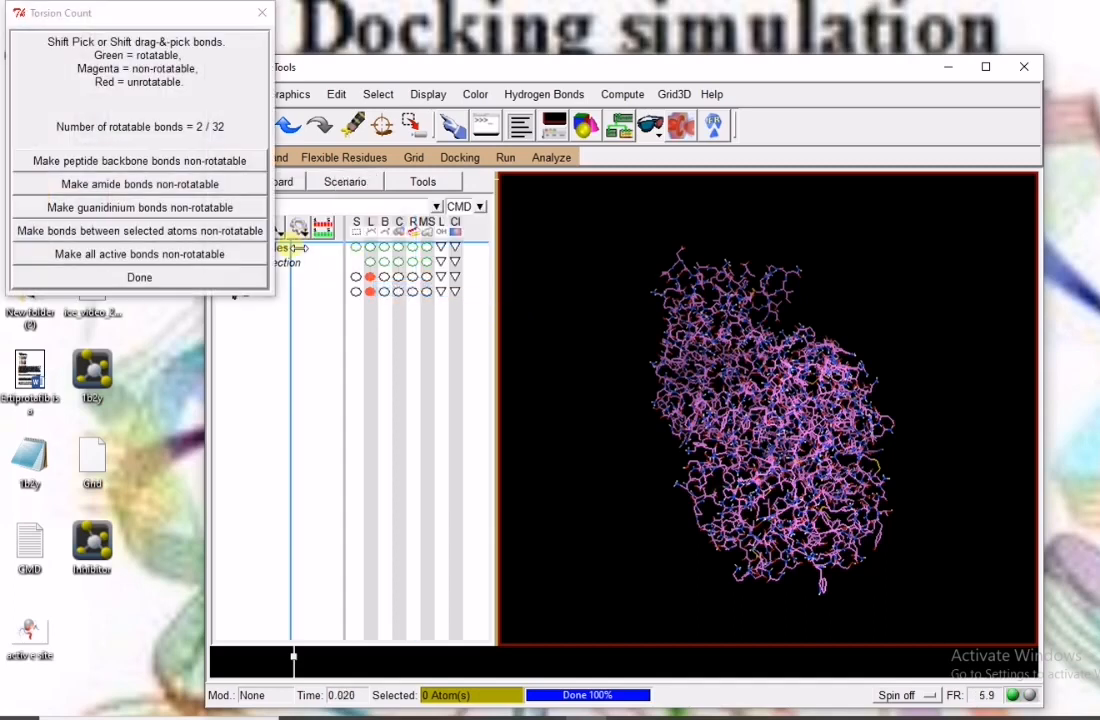
{"action": "left_click", "coordinate": [177, 277]}
{"action": "left_click", "coordinate": [273, 160]}
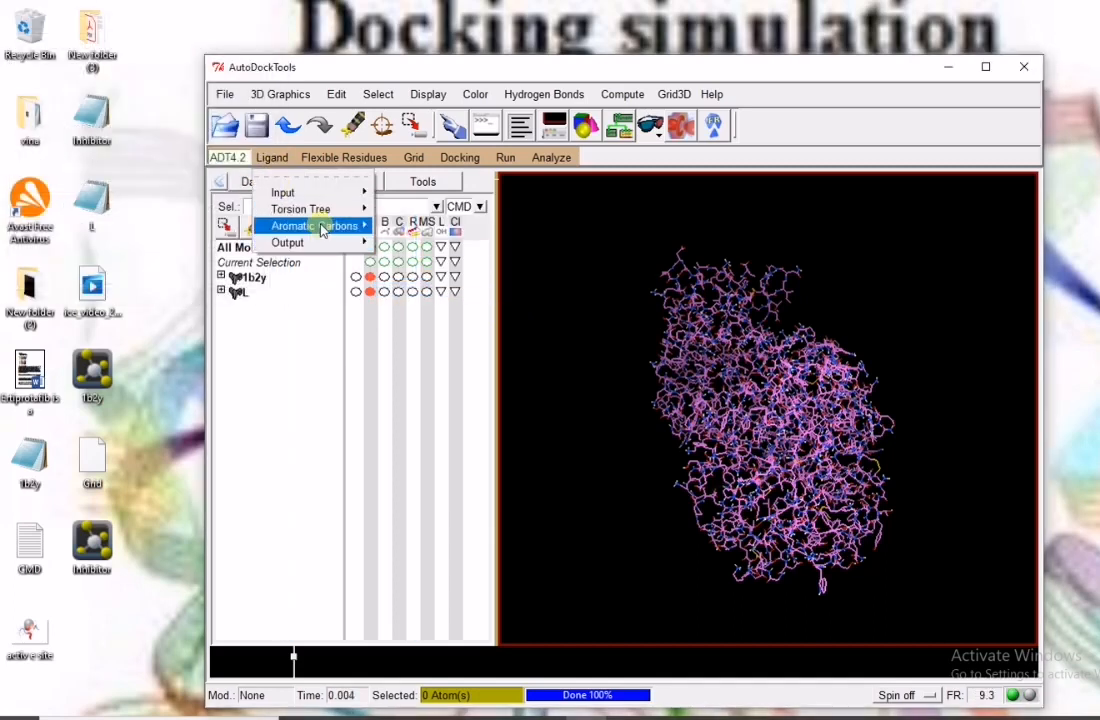
{"action": "mouse_move", "coordinate": [360, 212]}
{"action": "left_click", "coordinate": [376, 304]}
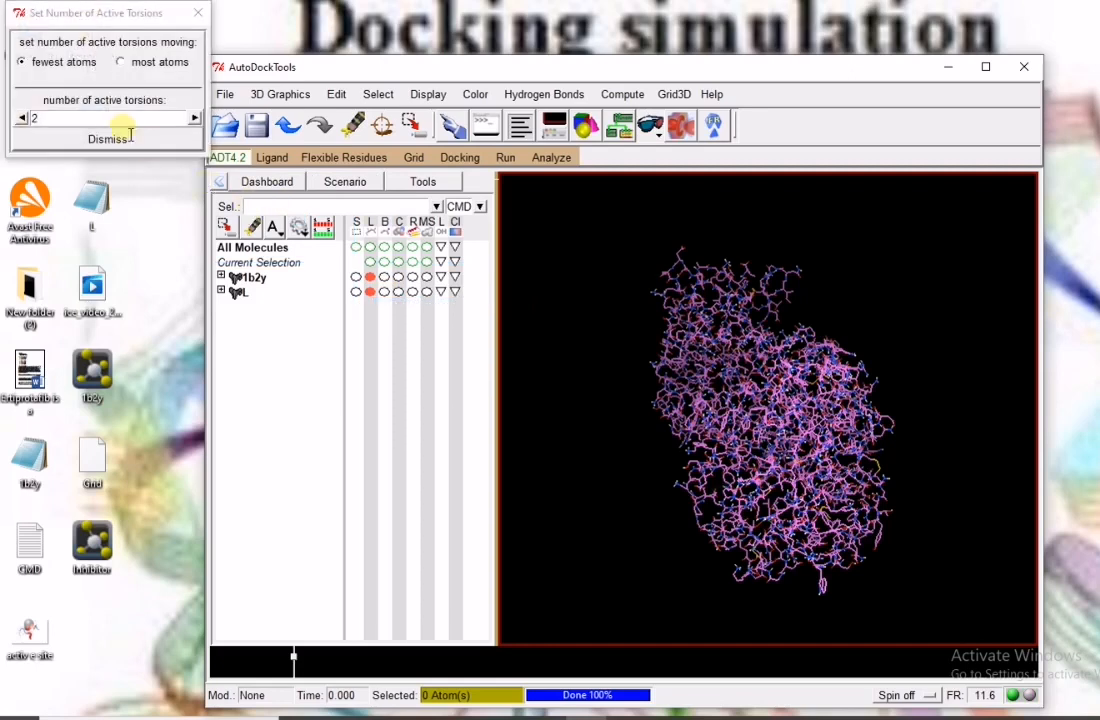
{"action": "left_click", "coordinate": [112, 139]}
Step: Save the prepared ligand L to the Desktop in PDBQT format as L.pdbqt
{"action": "left_click", "coordinate": [272, 158]}
{"action": "mouse_move", "coordinate": [303, 243]}
{"action": "left_click", "coordinate": [425, 252]}
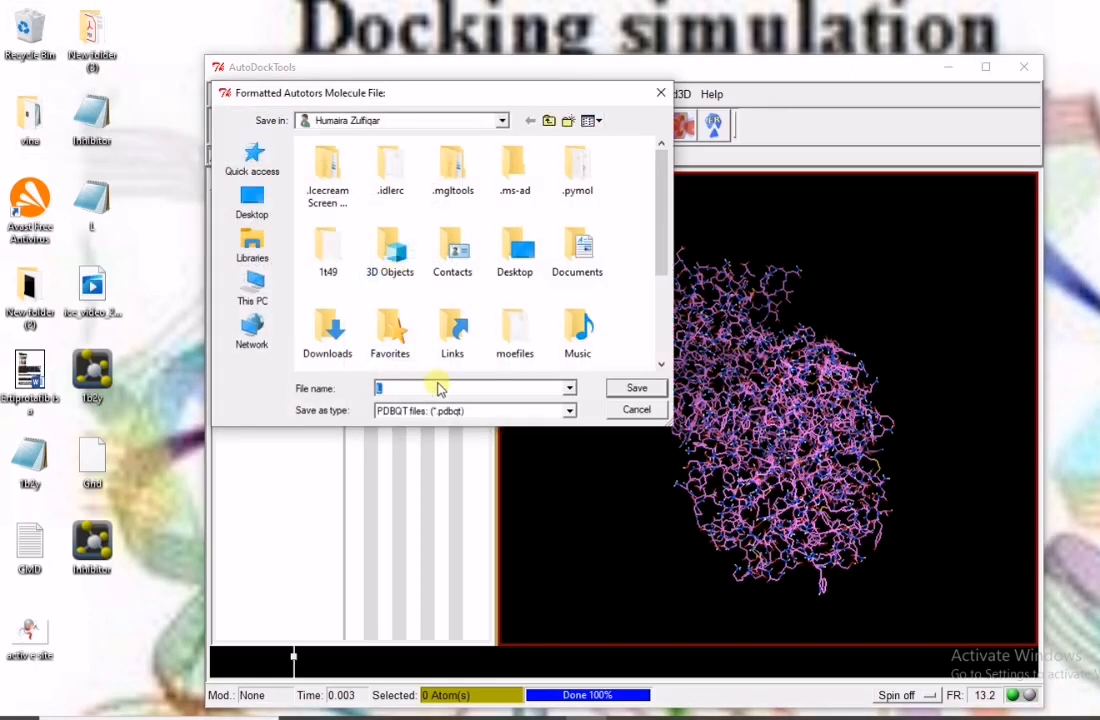
{"action": "left_click", "coordinate": [253, 205]}
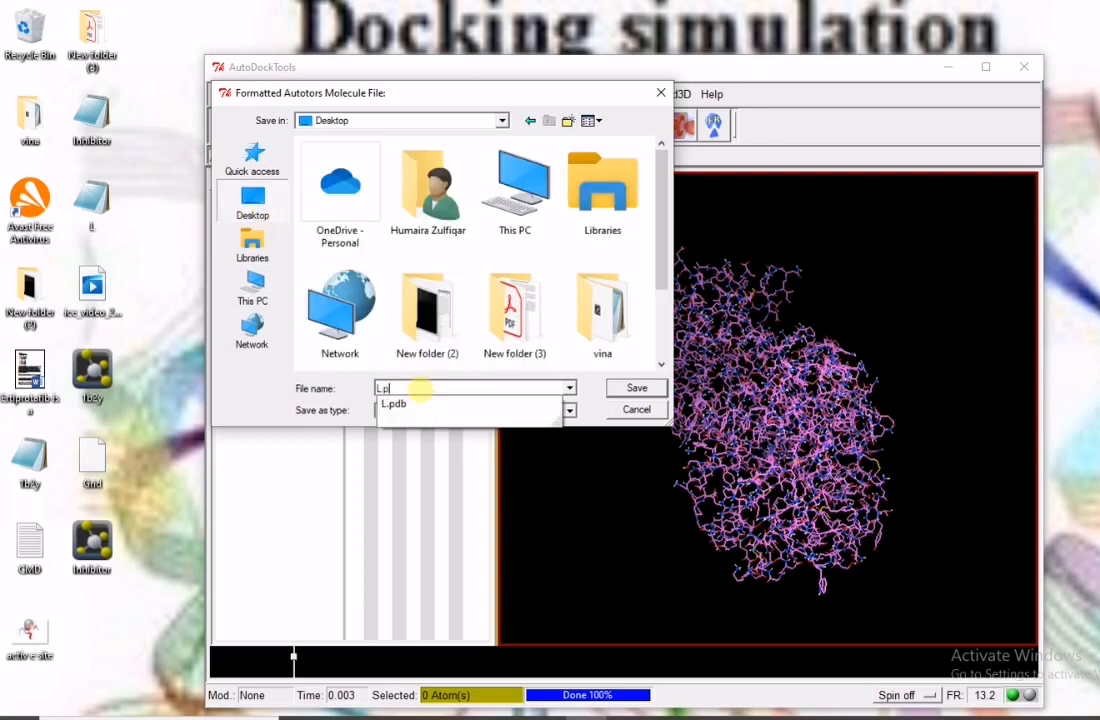
{"action": "type", "text": ".pdbqt"}
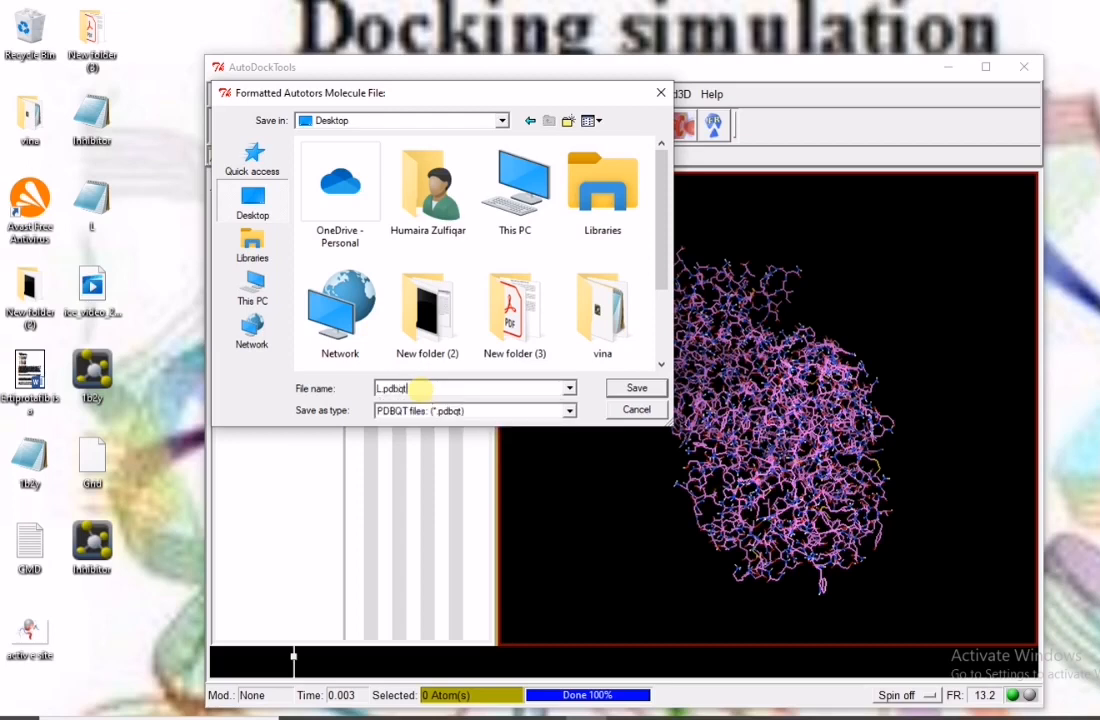
{"action": "left_click", "coordinate": [650, 393]}
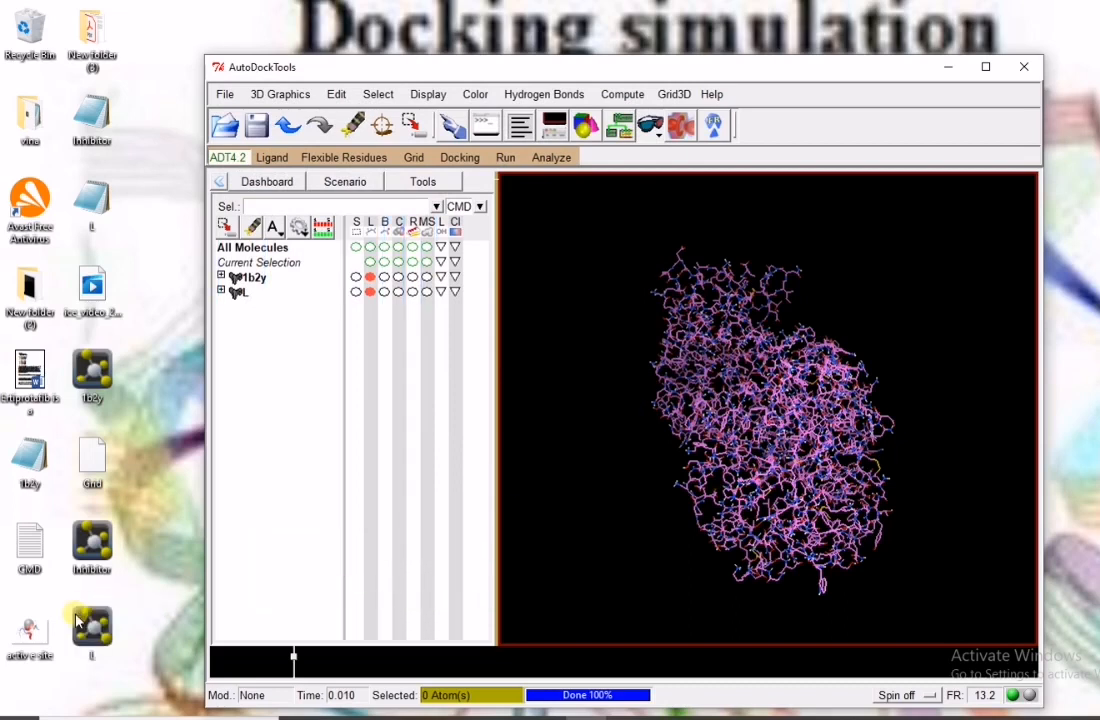
Step: Quit the AutoDockTools session containing 1b2y and L and confirm quitting
{"action": "left_click_drag", "start_coordinate": [160, 532], "coordinate": [88, 640]}
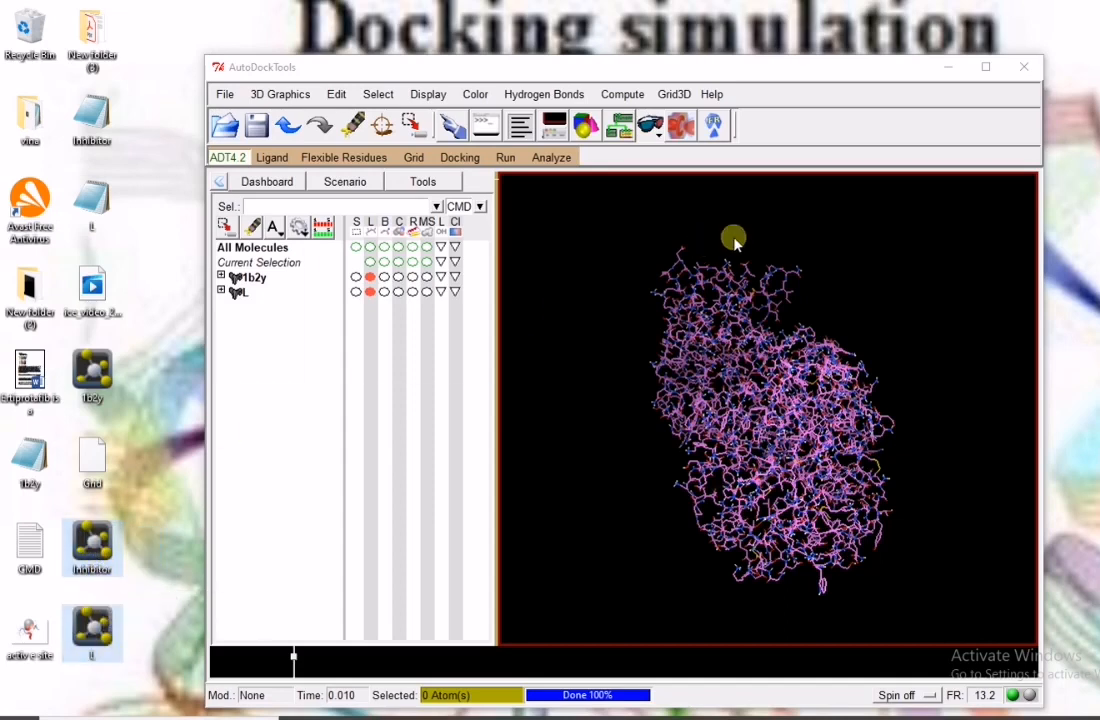
{"action": "left_click", "coordinate": [1024, 67]}
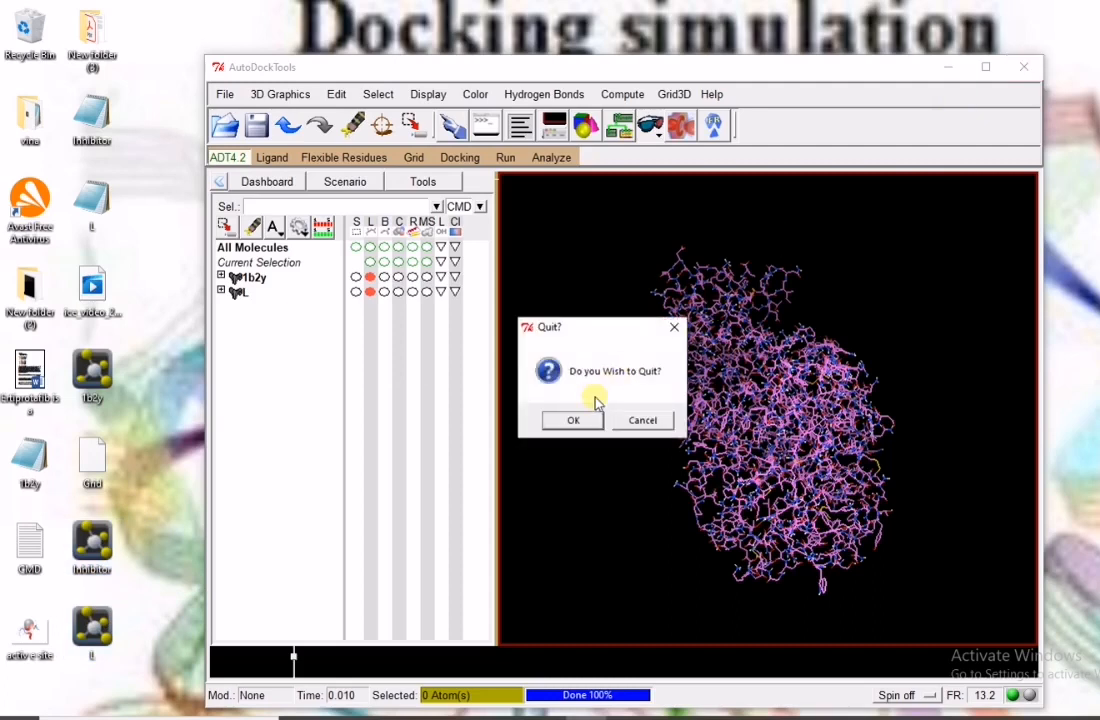
{"action": "left_click", "coordinate": [576, 421]}
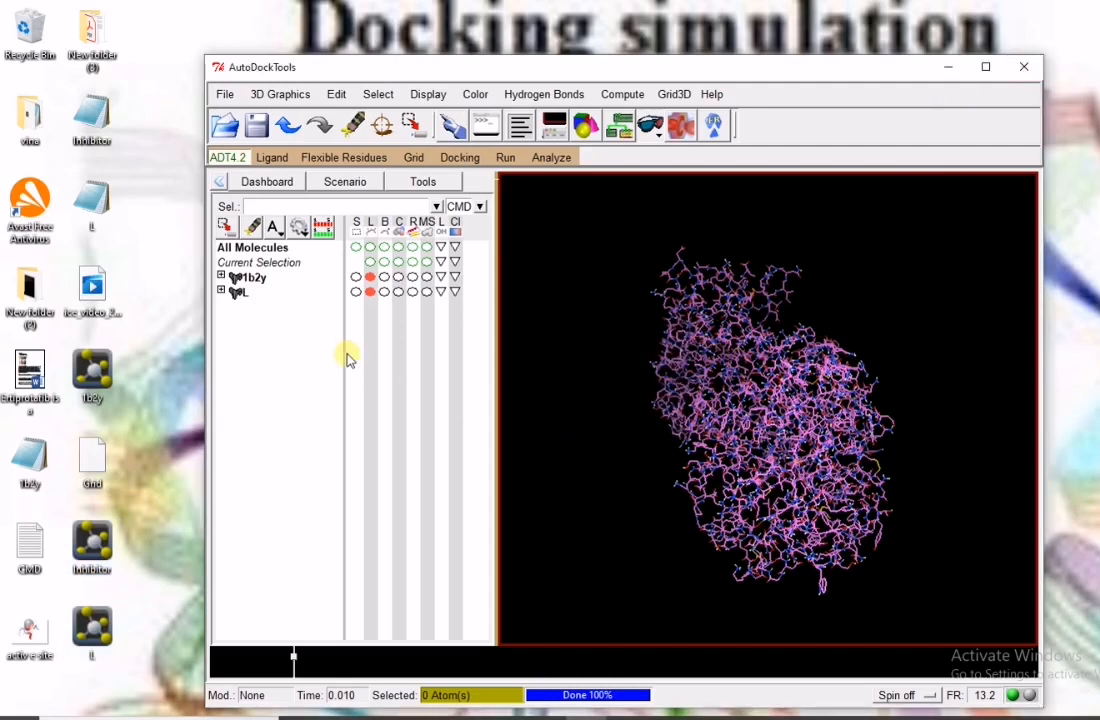
Step: Launch Command Prompt from New folder (2), minimize the folder and place the console clear of the desktop files
{"action": "double_click", "coordinate": [31, 318]}
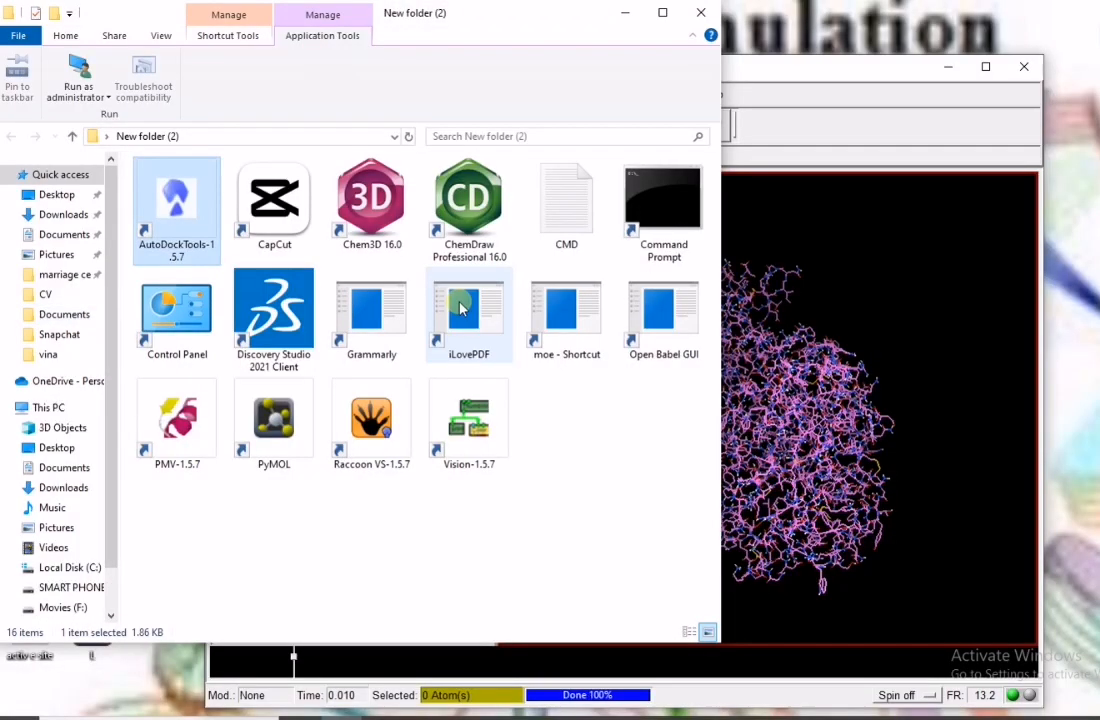
{"action": "double_click", "coordinate": [690, 240]}
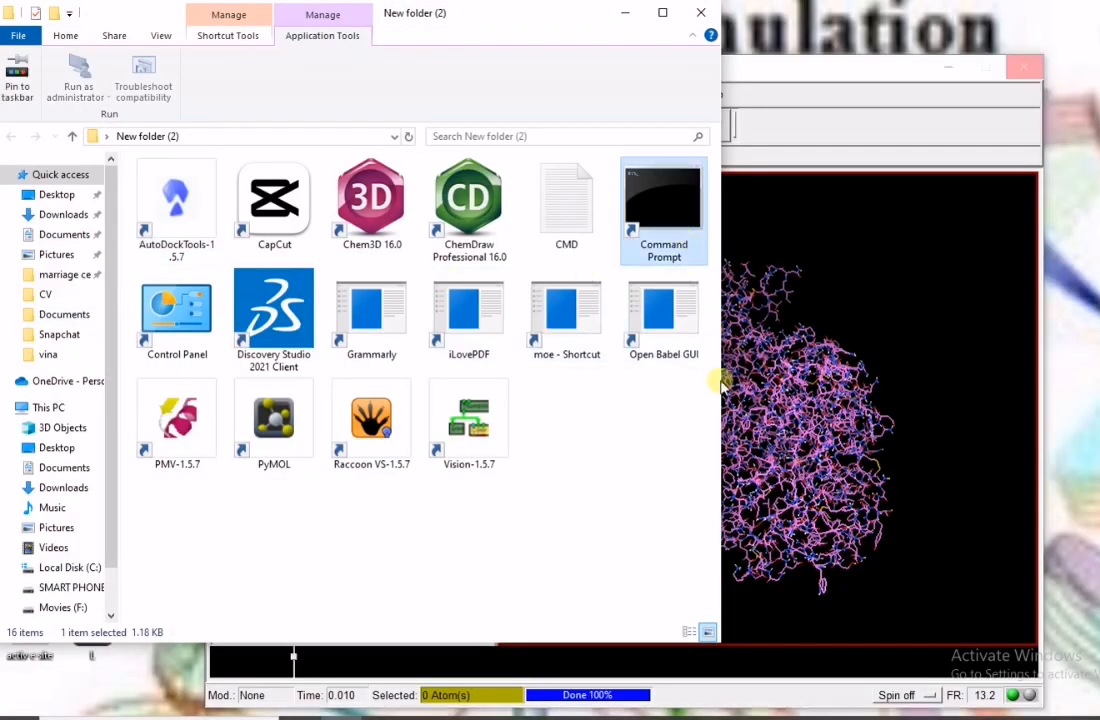
{"action": "left_click", "coordinate": [876, 64]}
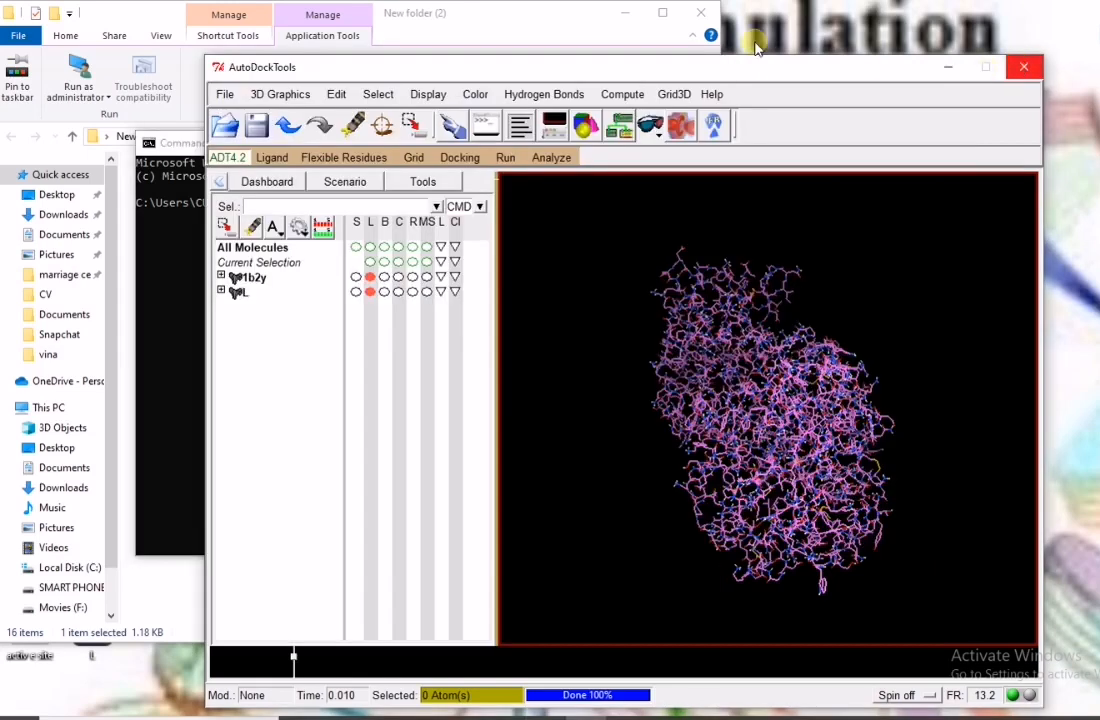
{"action": "left_click", "coordinate": [627, 14]}
{"action": "left_click_drag", "start_coordinate": [764, 151], "coordinate": [852, 115]}
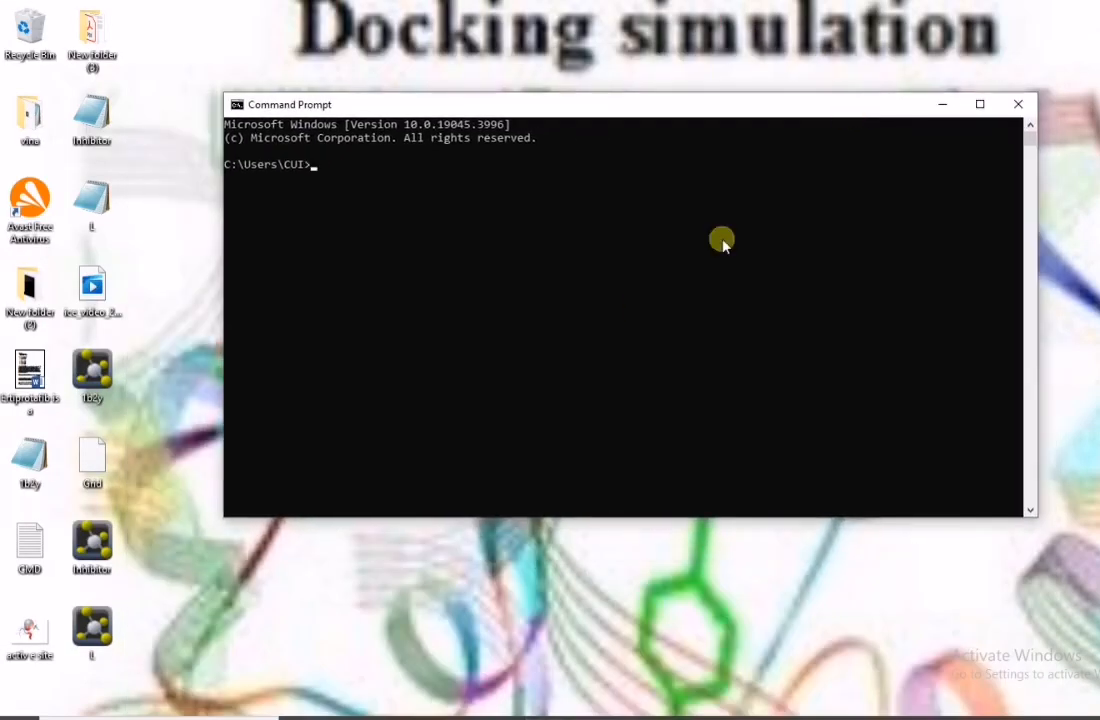
Step: Cut the 1b2y and Inhibitor PDBQT files from the Desktop and open the vina folder maximized
{"action": "right_click", "coordinate": [216, 314]}
{"action": "left_click", "coordinate": [247, 364]}
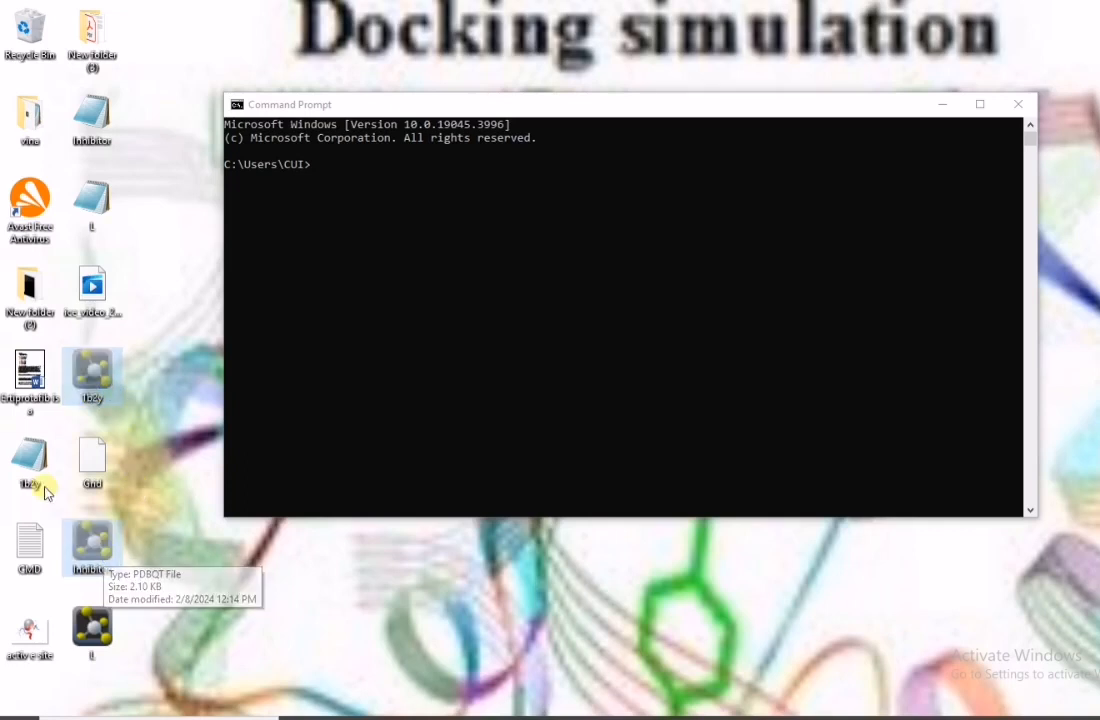
{"action": "double_click", "coordinate": [50, 148]}
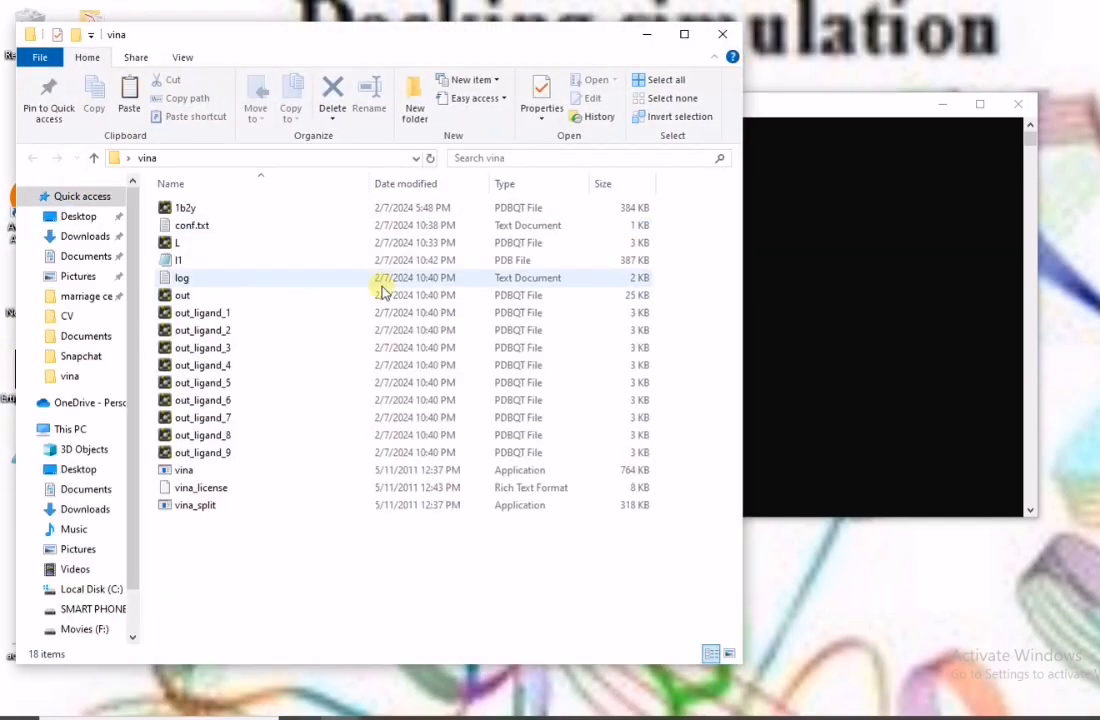
{"action": "left_click", "coordinate": [684, 34]}
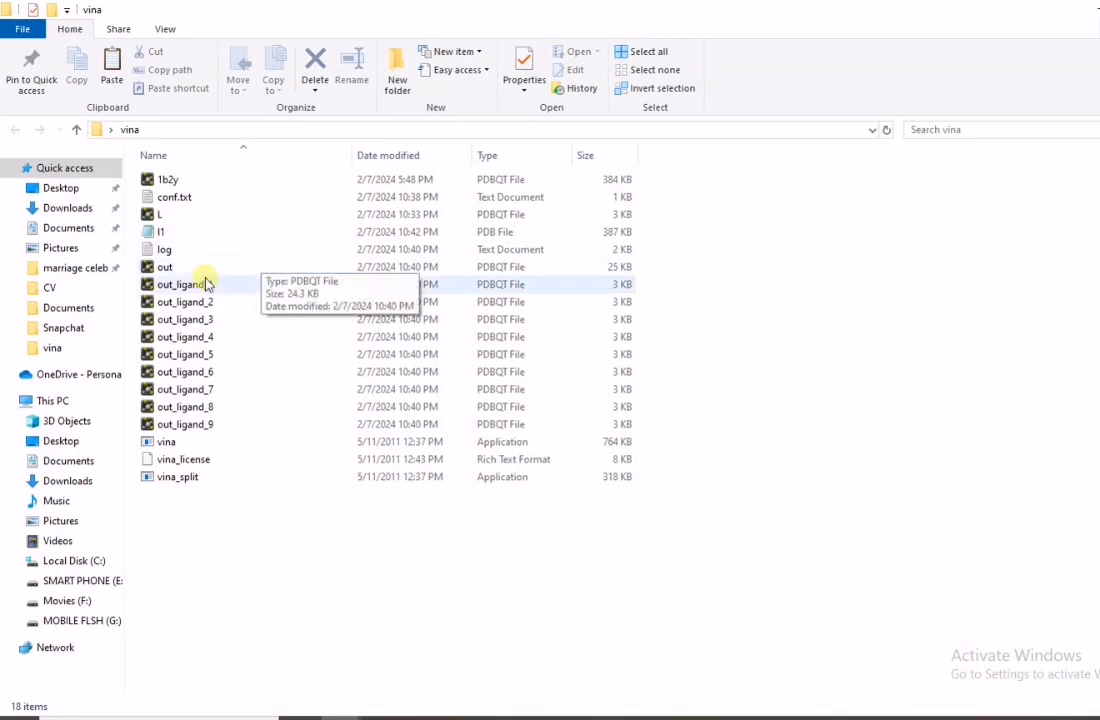
Step: Delete the old out, out_ligand_1 to out_ligand_9, 1b2y and L PDBQT files from the vina folder
{"action": "left_click", "coordinate": [148, 268]}
{"action": "left_click", "coordinate": [263, 427], "text": "shift"}
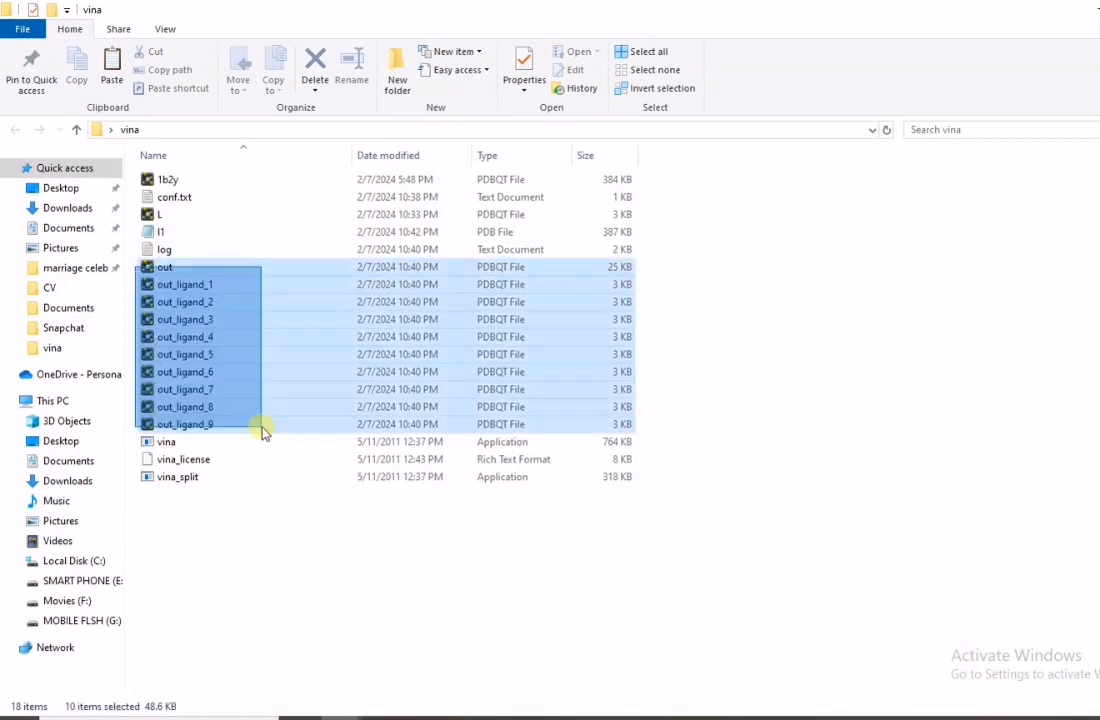
{"action": "key", "text": "Delete"}
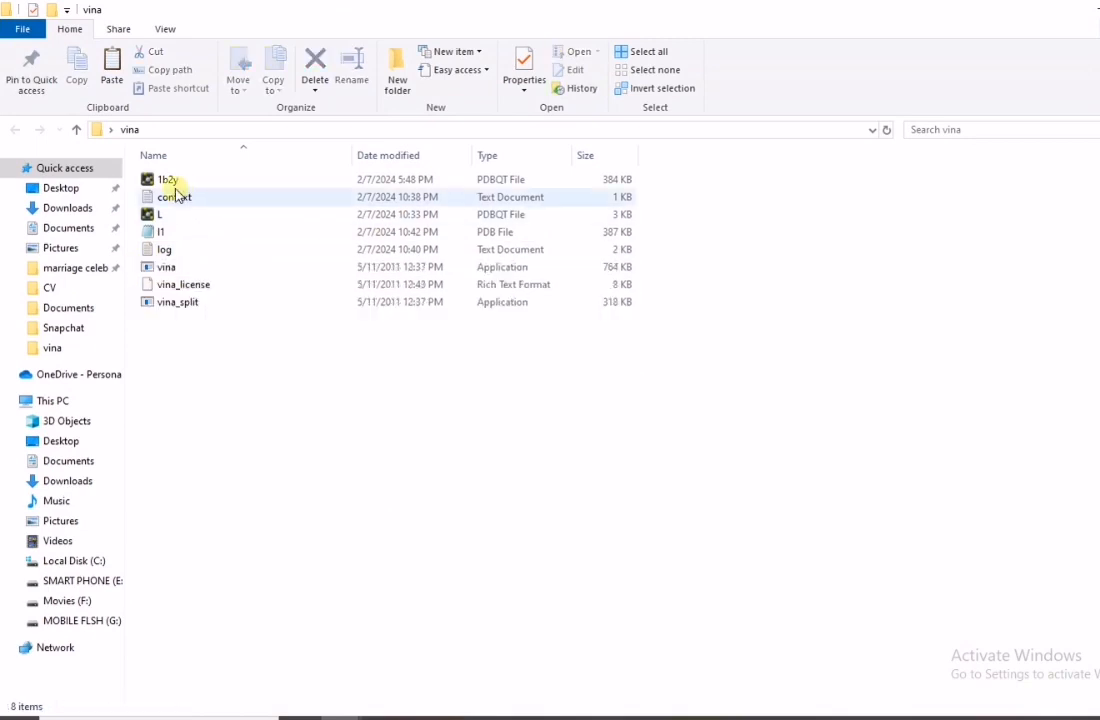
{"action": "left_click", "coordinate": [172, 180]}
{"action": "key", "text": "Delete"}
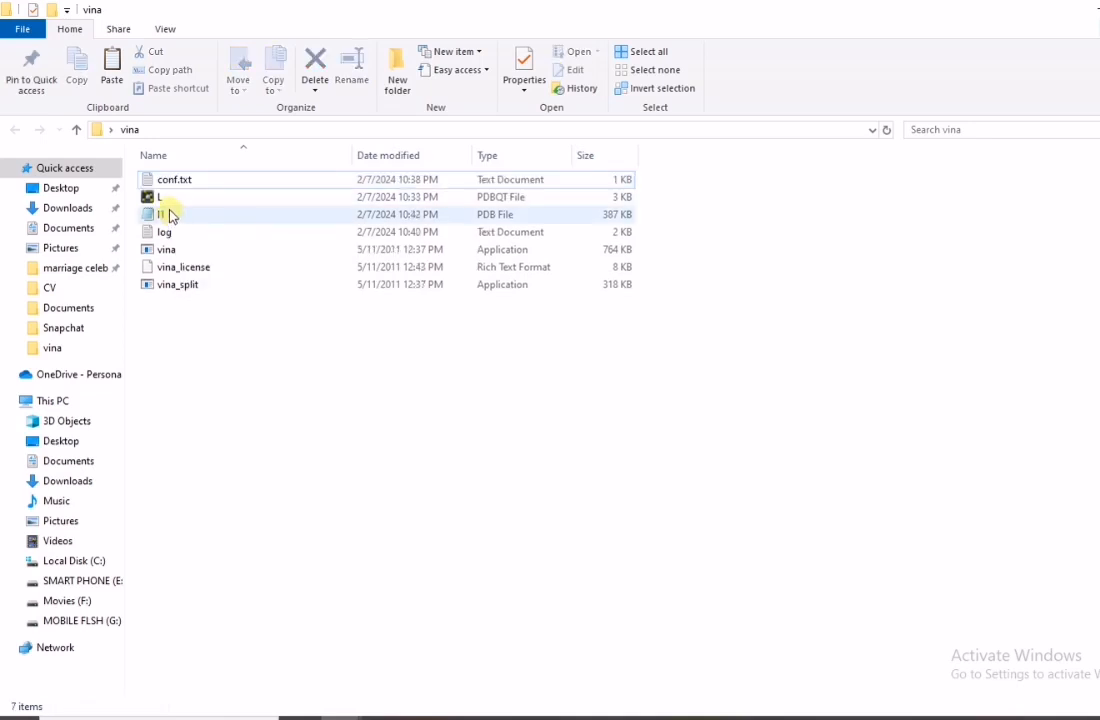
{"action": "left_click", "coordinate": [166, 198]}
{"action": "key", "text": "Delete"}
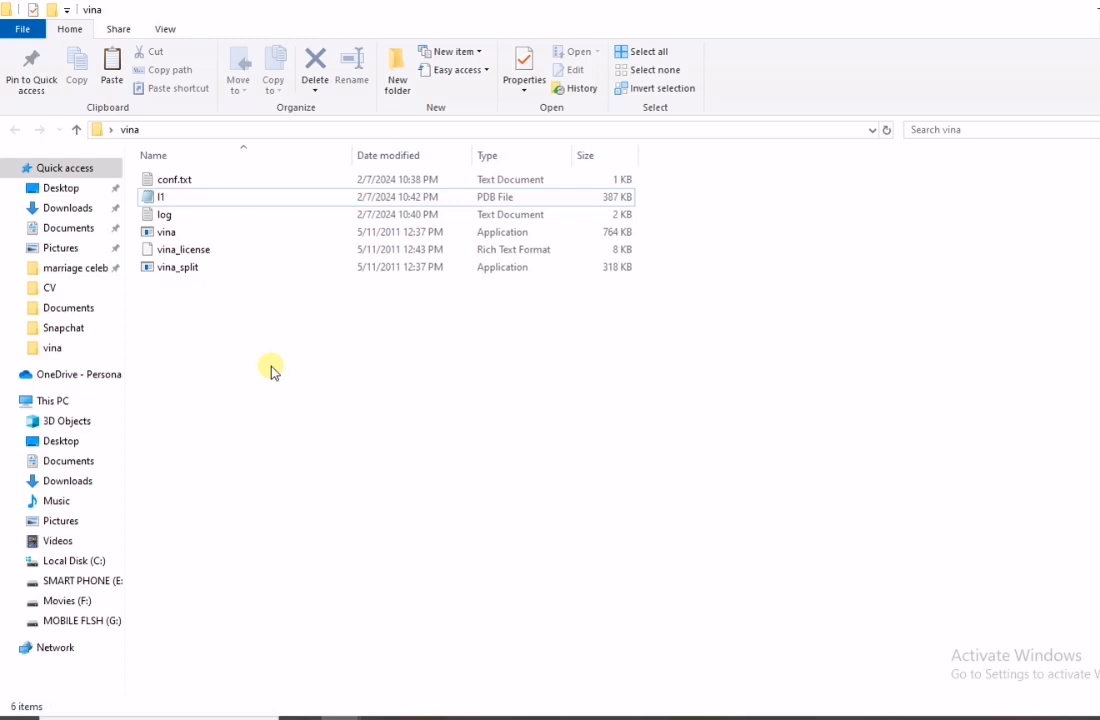
Step: Paste the new Inhibitor and 1b2y PDBQT files into the vina folder and close it
{"action": "key", "text": "ctrl+v"}
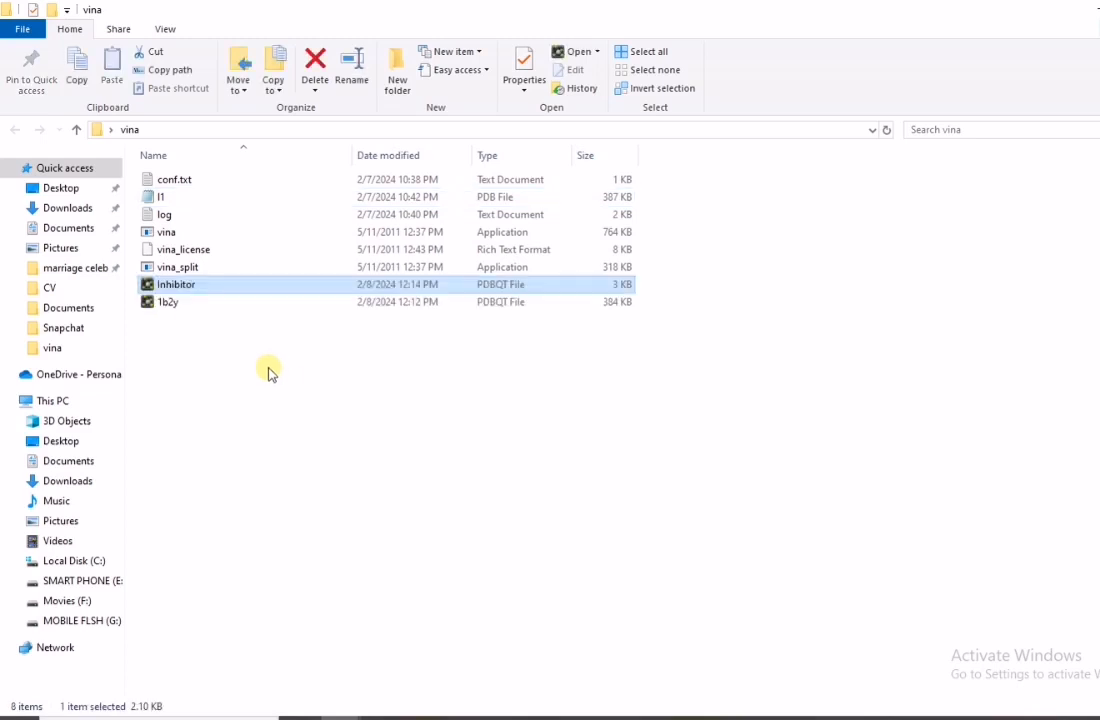
{"action": "left_click", "coordinate": [352, 365]}
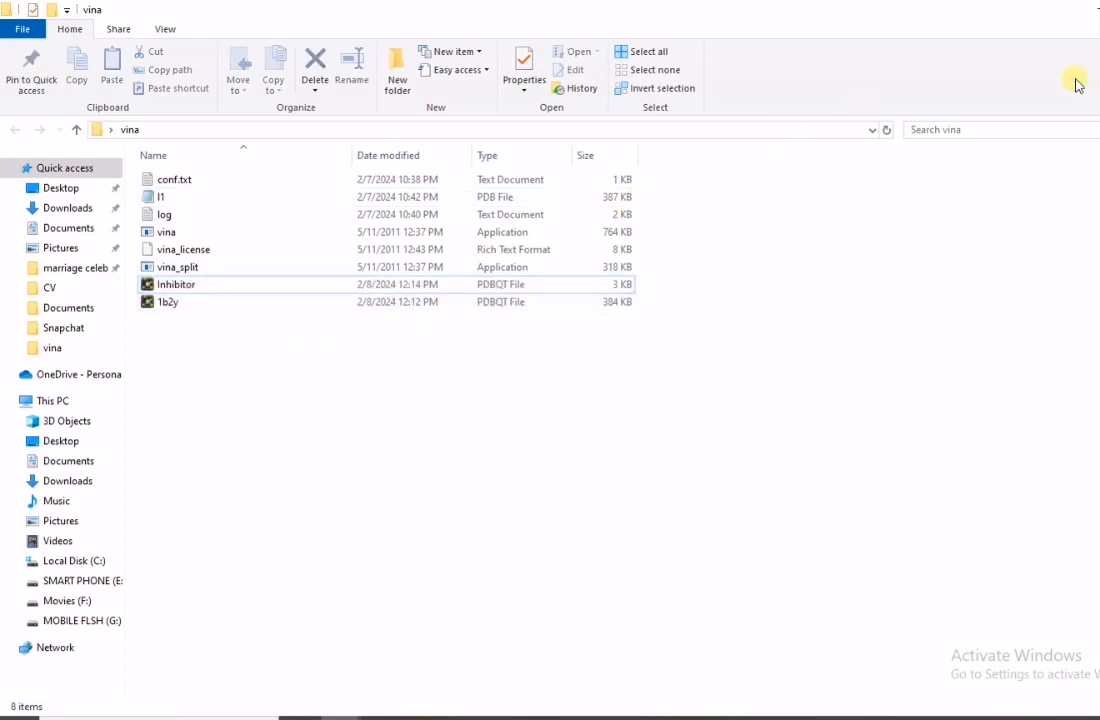
{"action": "left_click", "coordinate": [1091, 13]}
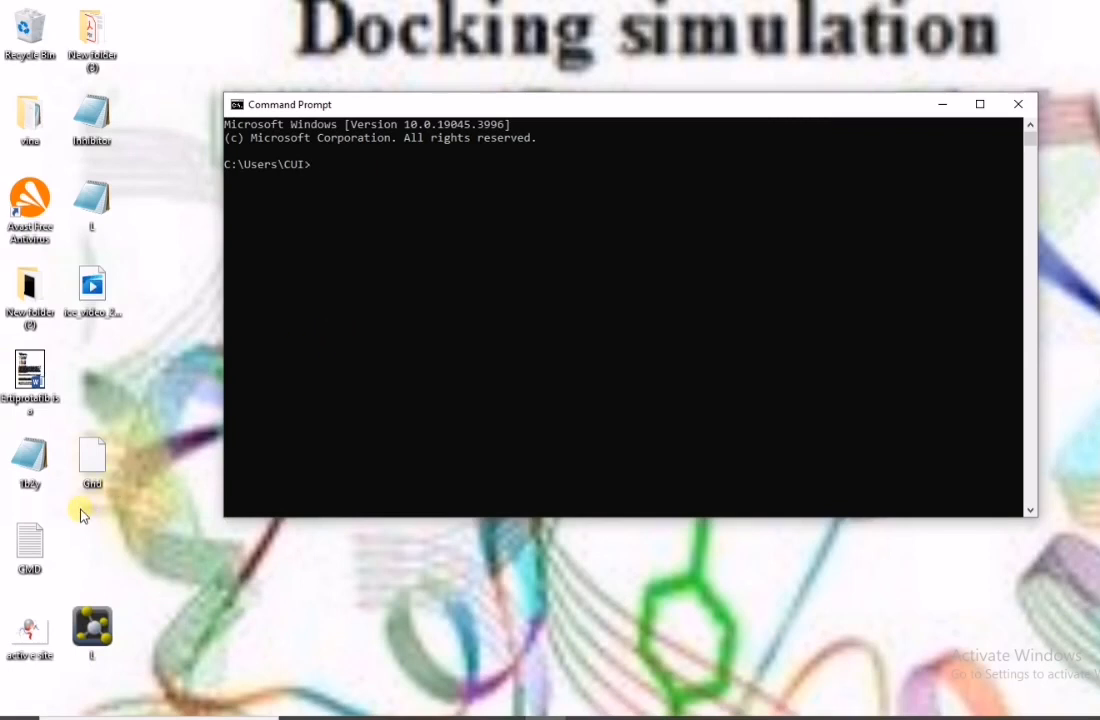
Step: Open the Desktop's Grid file in Notepad and move its window so that all grid values can be read
{"action": "left_click", "coordinate": [94, 470]}
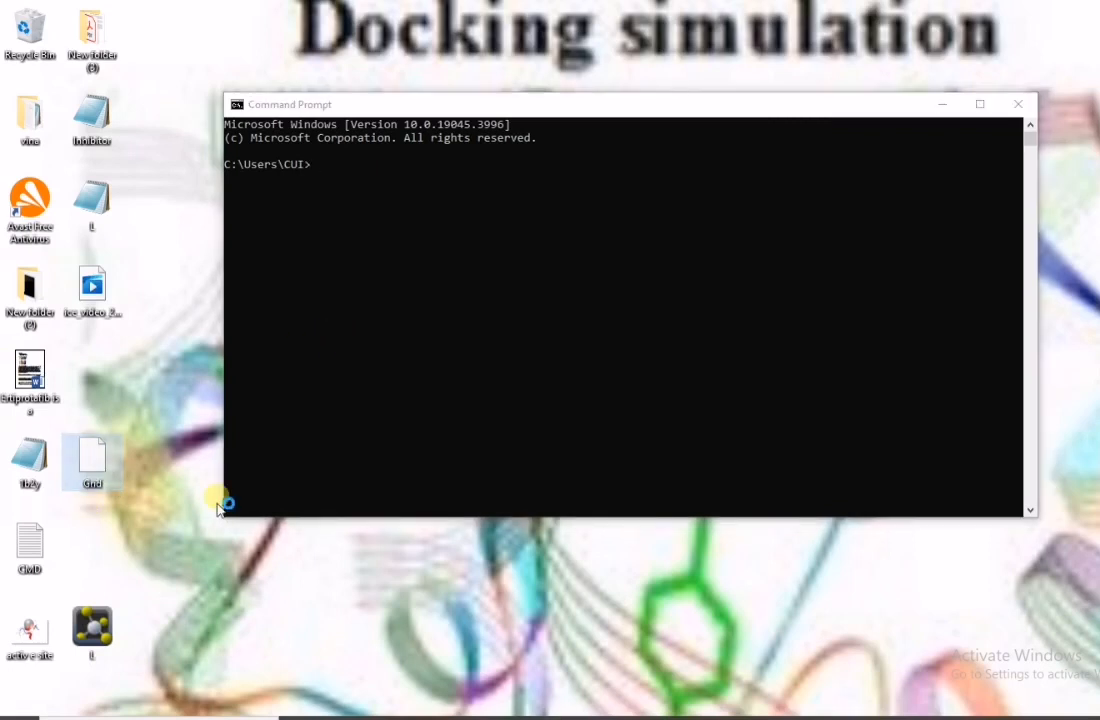
{"action": "scroll", "coordinate": [572, 449], "scroll_direction": "down", "scroll_amount": 2}
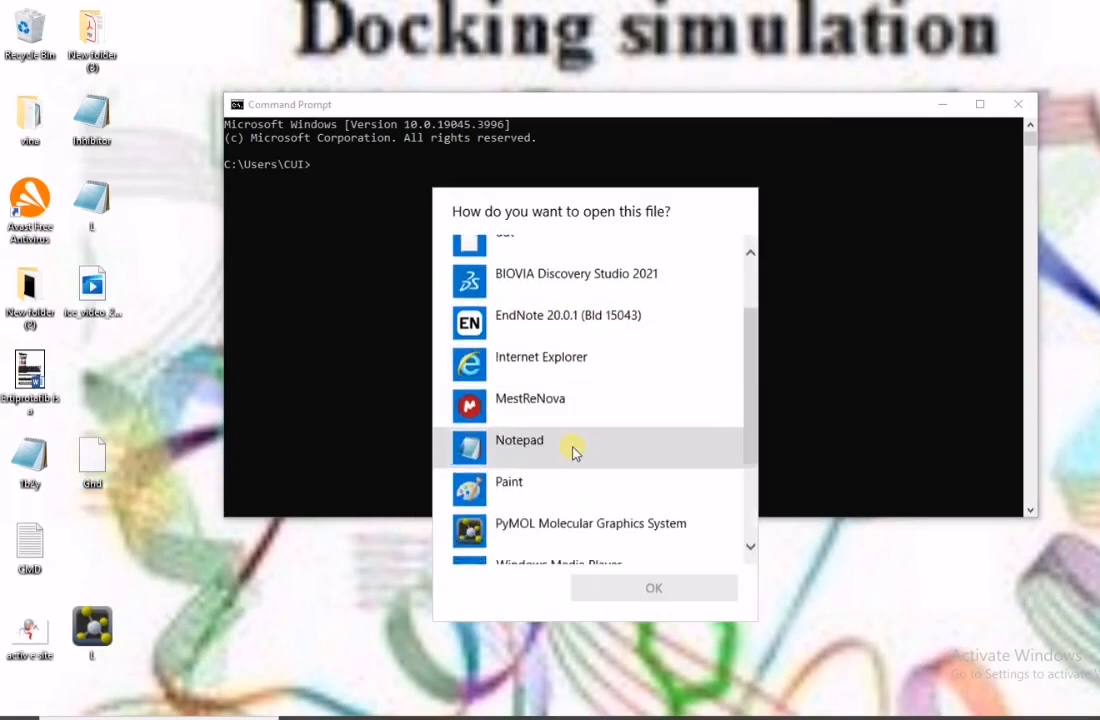
{"action": "double_click", "coordinate": [519, 456]}
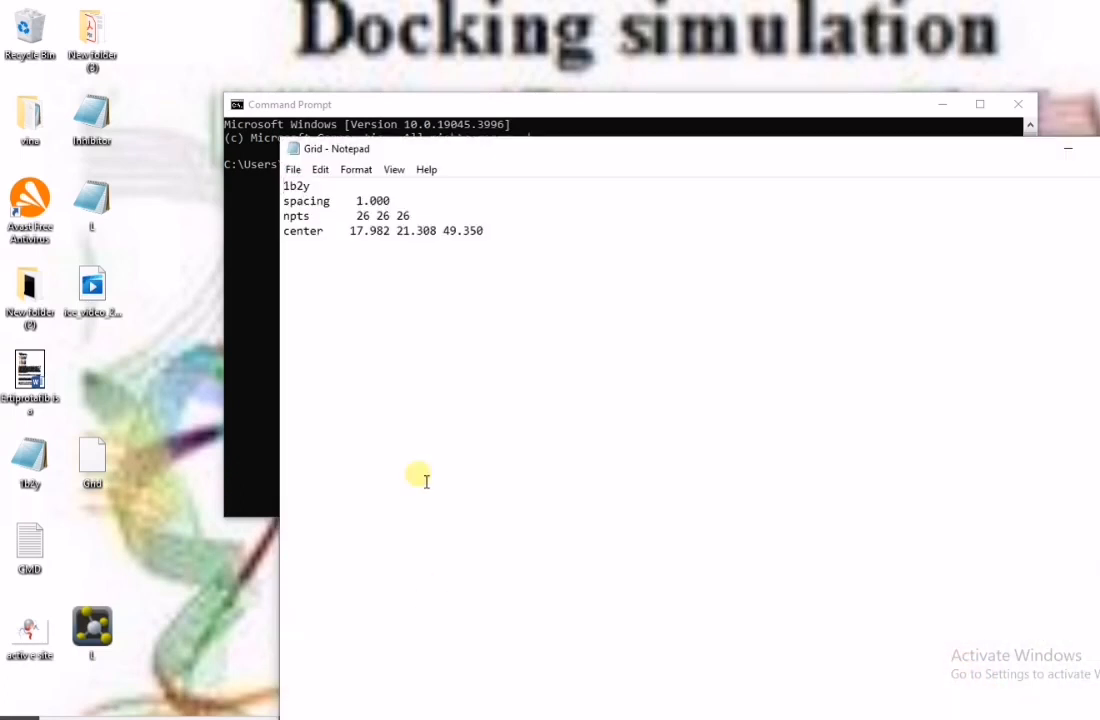
{"action": "left_click_drag", "start_coordinate": [418, 152], "coordinate": [260, 86]}
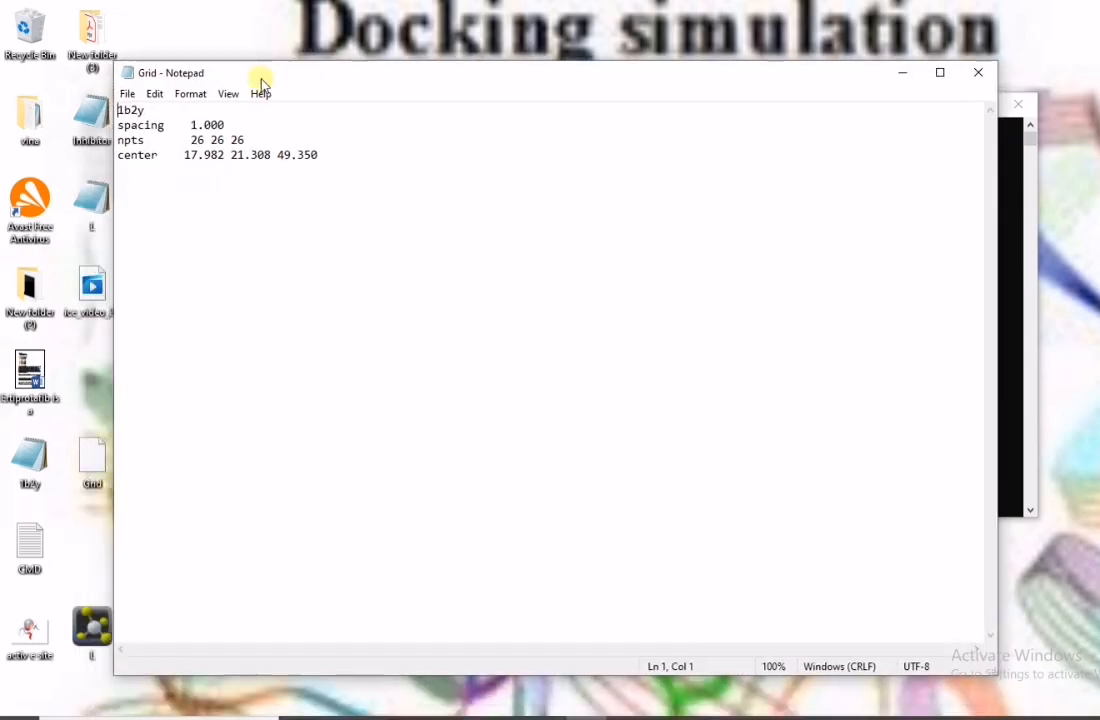
Step: Open the conf.txt configuration file from the vina folder in Notepad
{"action": "double_click", "coordinate": [45, 120]}
{"action": "double_click", "coordinate": [190, 227]}
{"action": "double_click", "coordinate": [189, 209]}
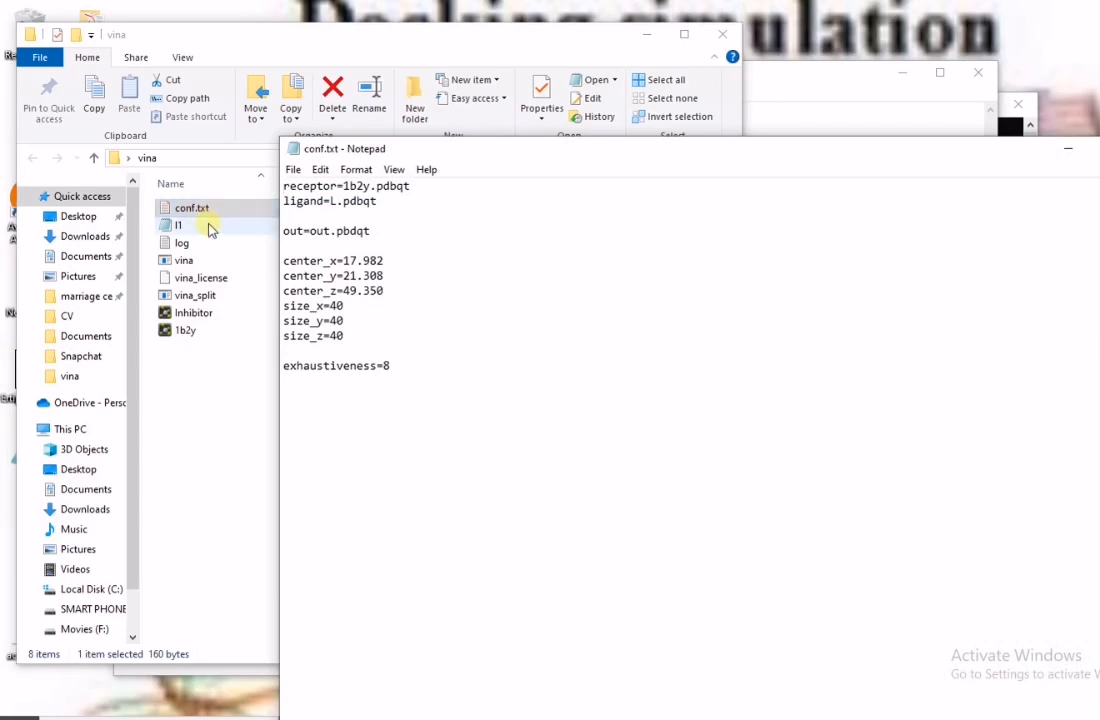
Step: Delete the l1 PDB file from the vina folder, minimize the folder and place the conf.txt window beside the Grid file
{"action": "left_click", "coordinate": [210, 232]}
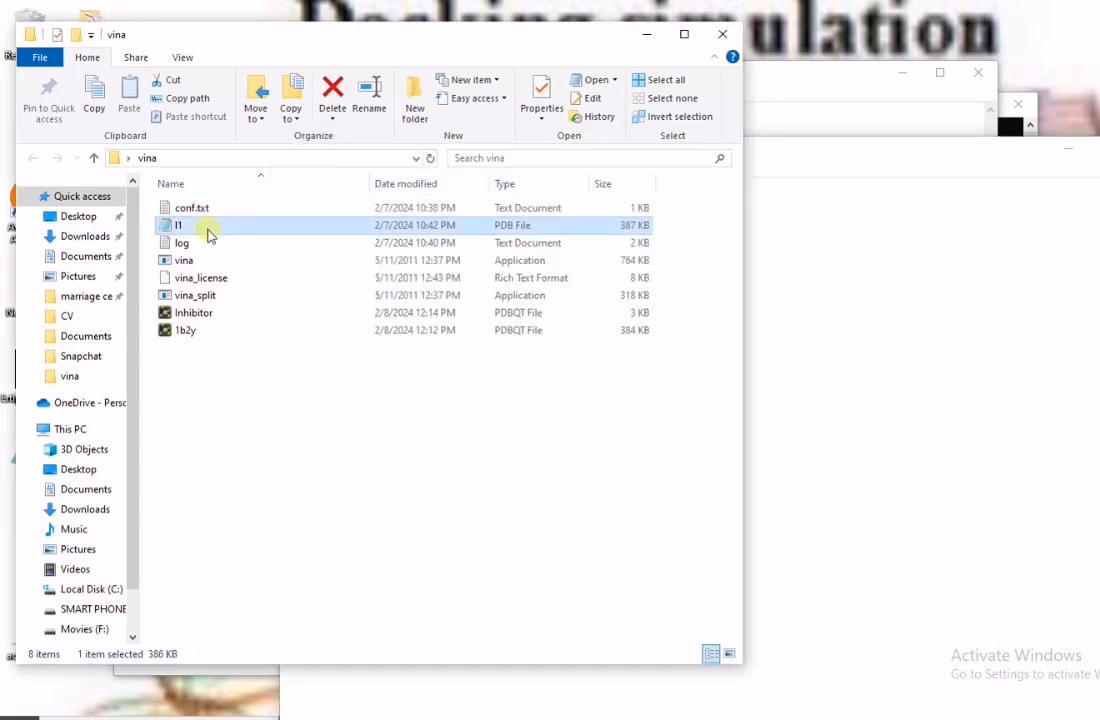
{"action": "key", "text": "Delete"}
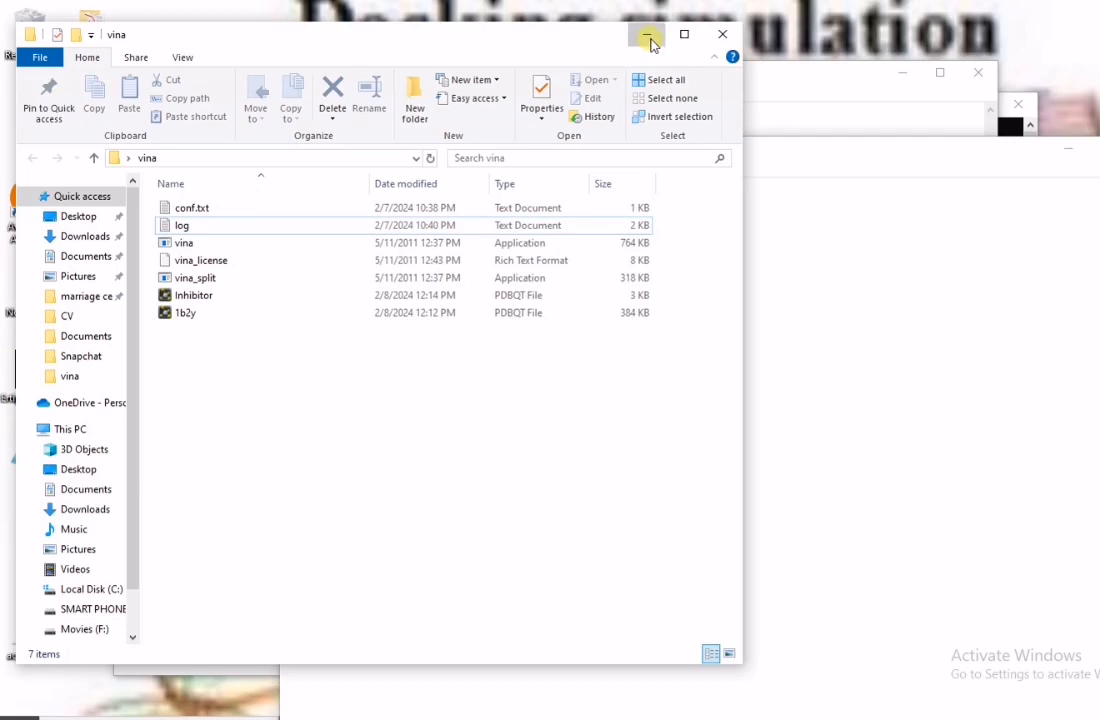
{"action": "left_click", "coordinate": [648, 40]}
{"action": "left_click_drag", "start_coordinate": [449, 155], "coordinate": [595, 85]}
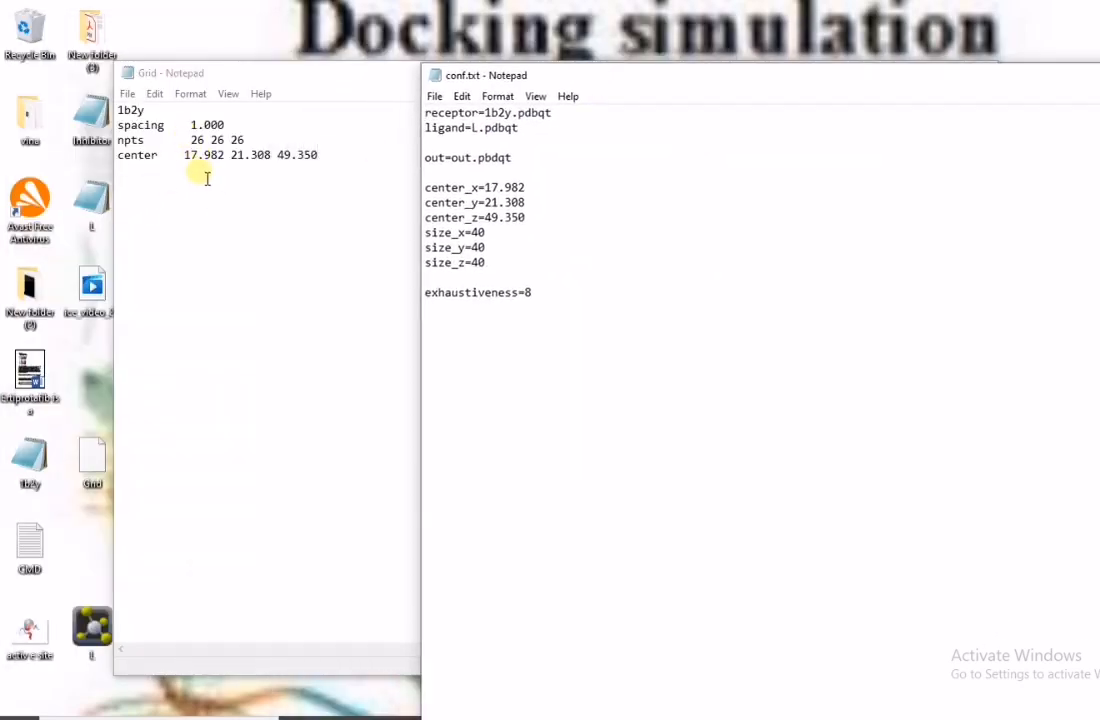
Step: Examine the three center coordinates in the Grid file, one value after another
{"action": "left_click_drag", "start_coordinate": [186, 158], "coordinate": [326, 170]}
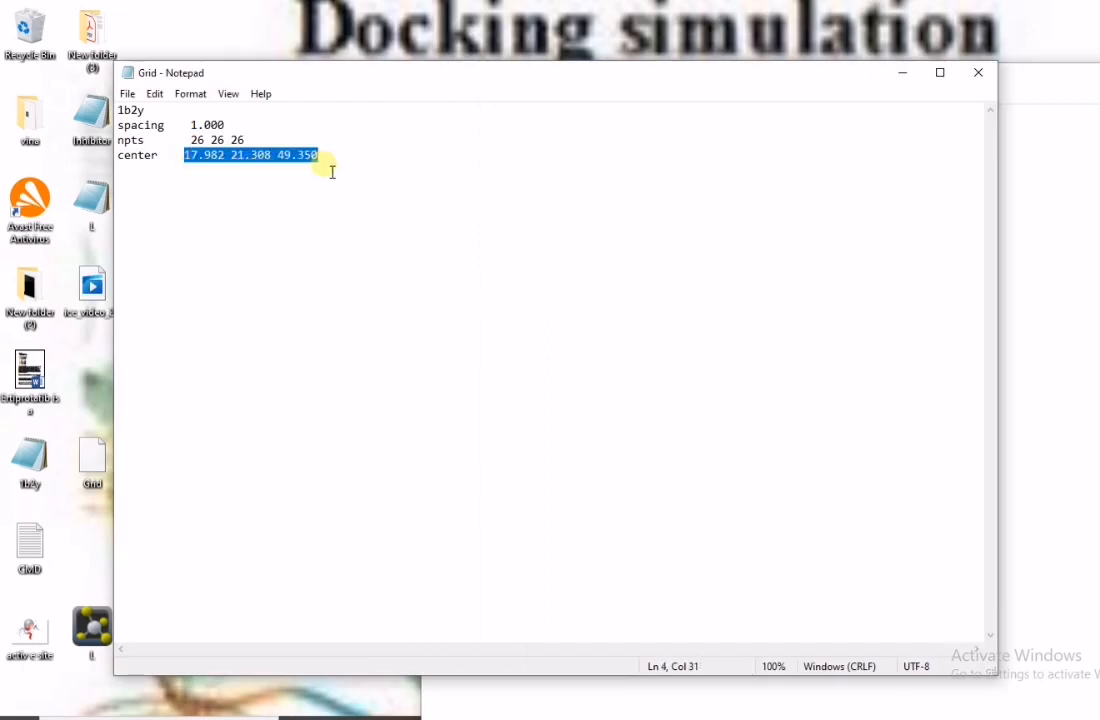
{"action": "left_click", "coordinate": [226, 176]}
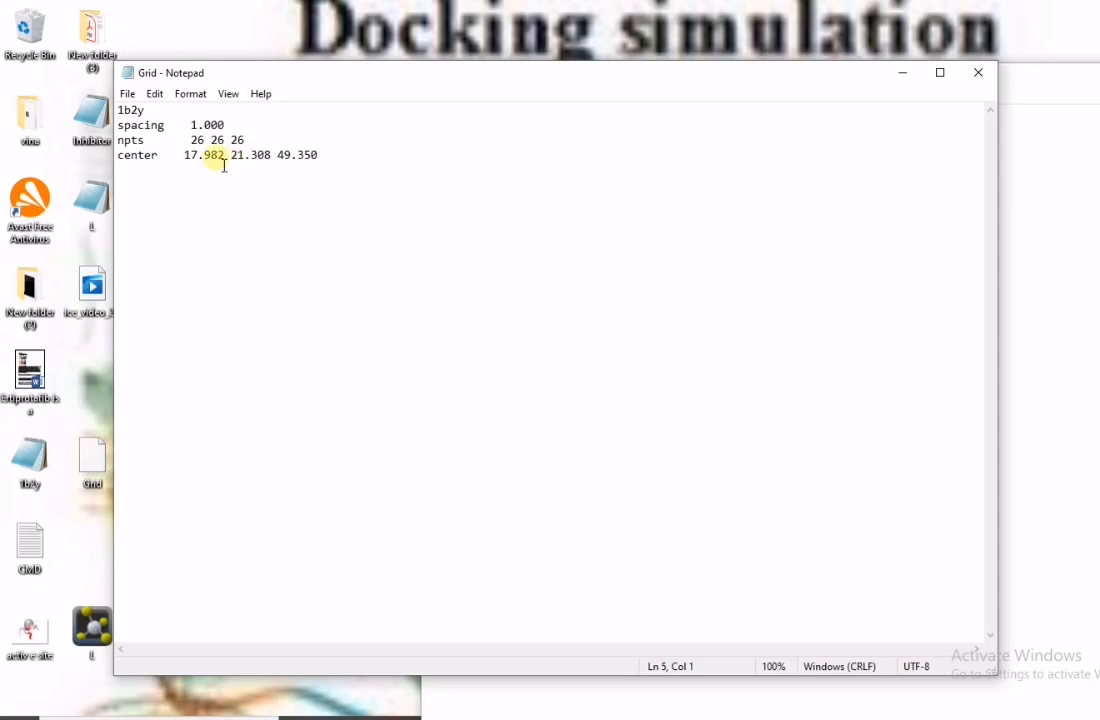
{"action": "left_click_drag", "start_coordinate": [234, 166], "coordinate": [172, 161]}
{"action": "left_click_drag", "start_coordinate": [273, 162], "coordinate": [241, 169]}
{"action": "left_click", "coordinate": [333, 166]}
{"action": "left_click_drag", "start_coordinate": [333, 166], "coordinate": [283, 164]}
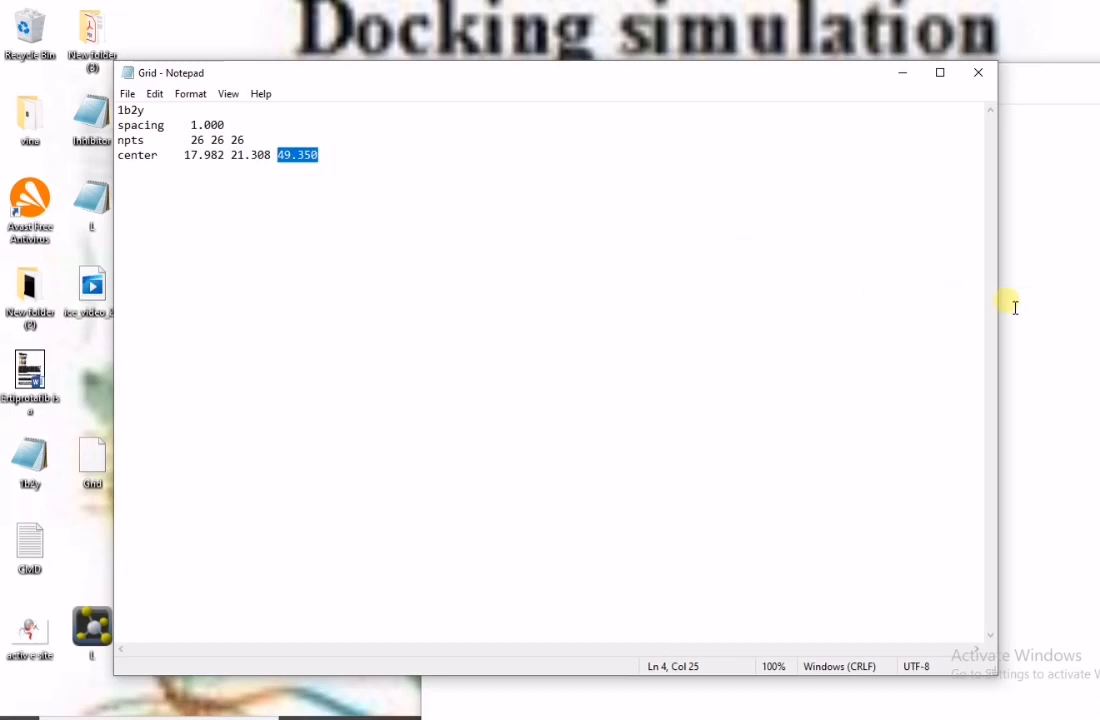
Step: Narrow the Grid window to show conf.txt alongside, and replace the center_x value in conf.txt with 17.982 from the Grid file
{"action": "left_click_drag", "start_coordinate": [1004, 301], "coordinate": [370, 342]}
{"action": "left_click_drag", "start_coordinate": [184, 158], "coordinate": [231, 172]}
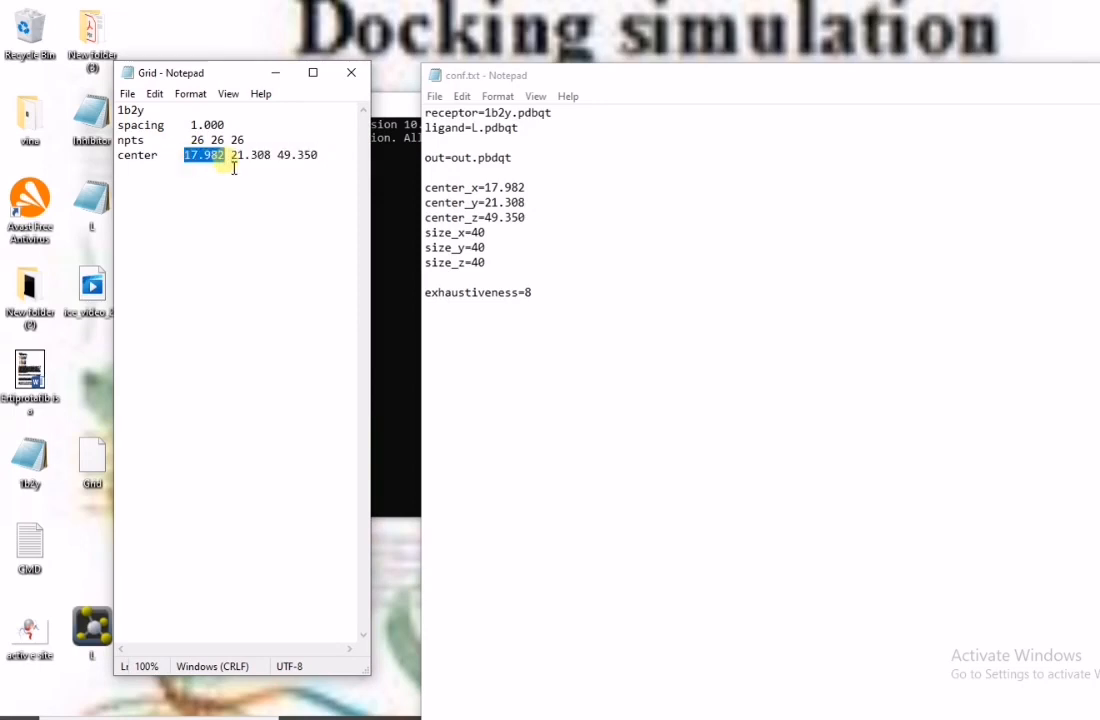
{"action": "left_click_drag", "start_coordinate": [533, 187], "coordinate": [485, 188]}
{"action": "key", "text": "ctrl+c"}
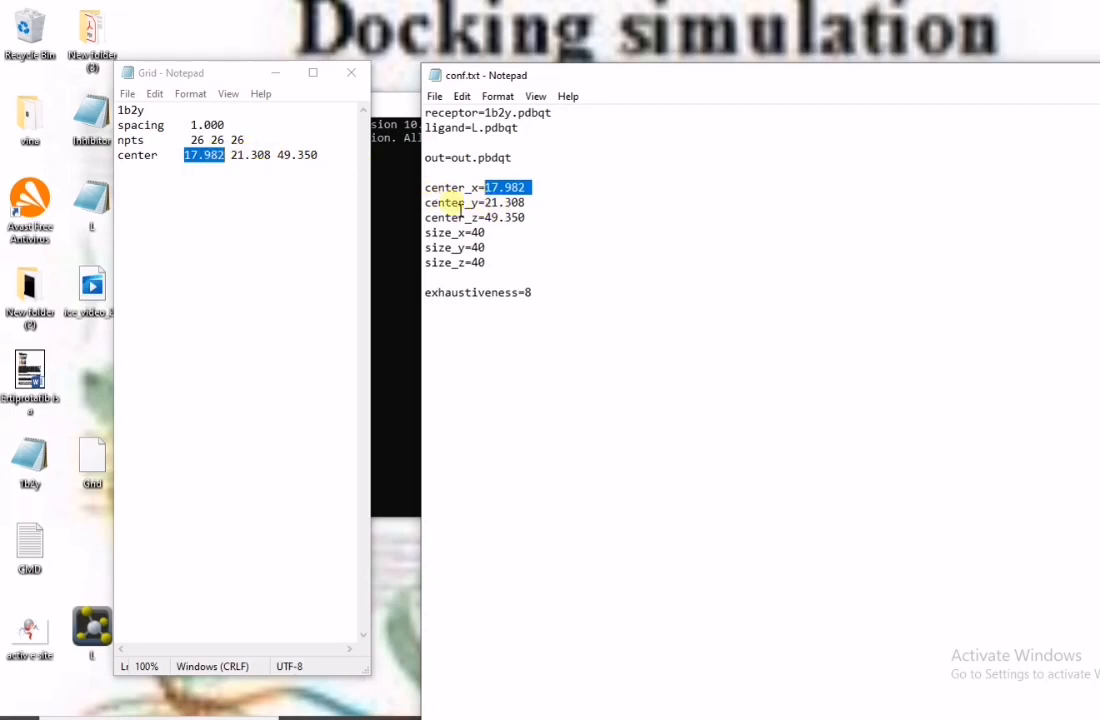
{"action": "key", "text": "BackSpace"}
{"action": "key", "text": "ctrl+v"}
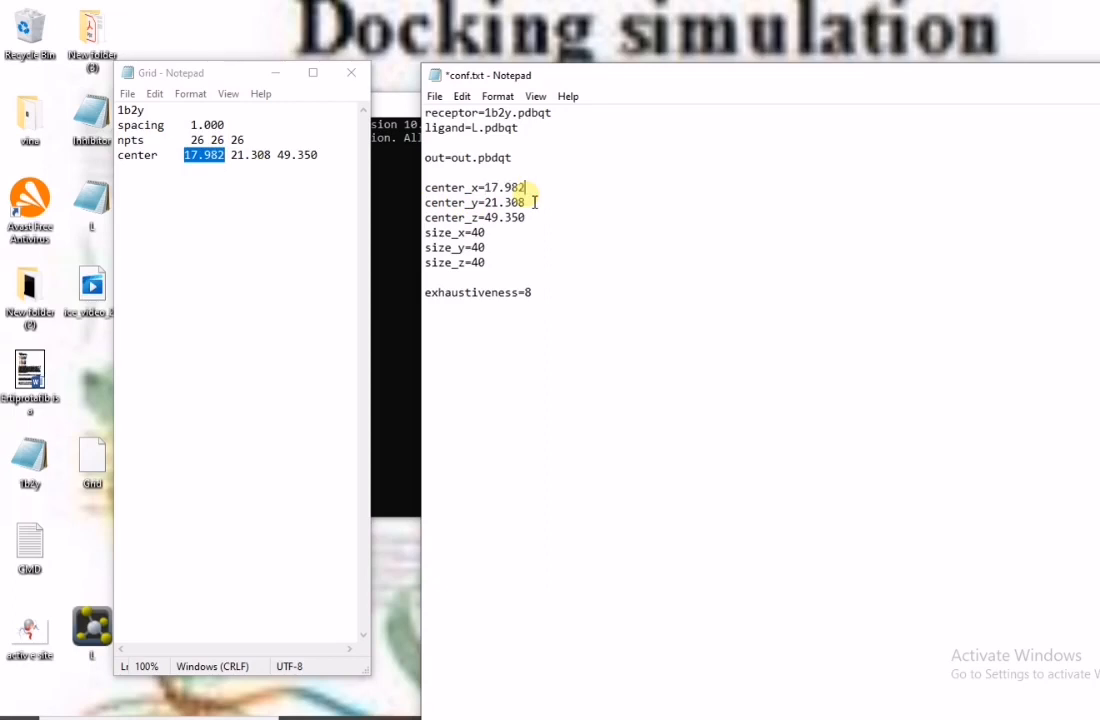
Step: Replace the center_y value in conf.txt with the Grid file's second center coordinate, 21.308
{"action": "left_click_drag", "start_coordinate": [231, 157], "coordinate": [275, 168]}
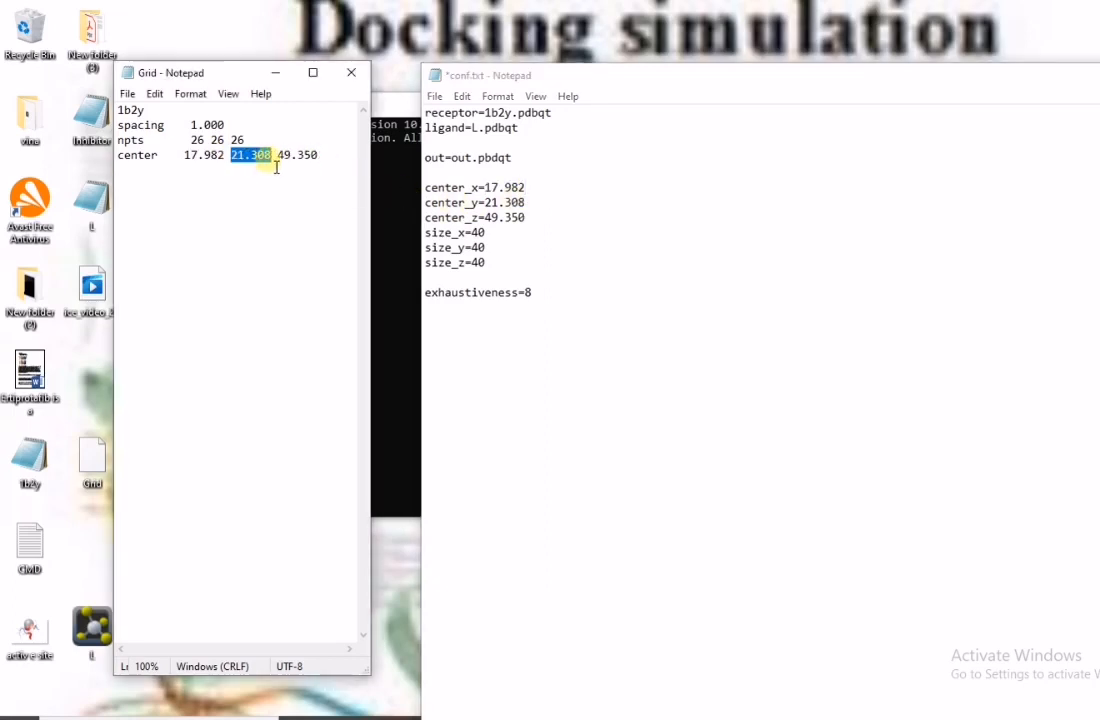
{"action": "left_click", "coordinate": [530, 204]}
{"action": "left_click_drag", "start_coordinate": [536, 214], "coordinate": [488, 214]}
{"action": "key", "text": "ctrl+c"}
{"action": "key", "text": "Right"}
{"action": "key", "text": "BackSpace"}
{"action": "key", "text": "BackSpace"}
{"action": "key", "text": "BackSpace"}
{"action": "key", "text": "BackSpace"}
{"action": "key", "text": "BackSpace"}
{"action": "key", "text": "BackSpace"}
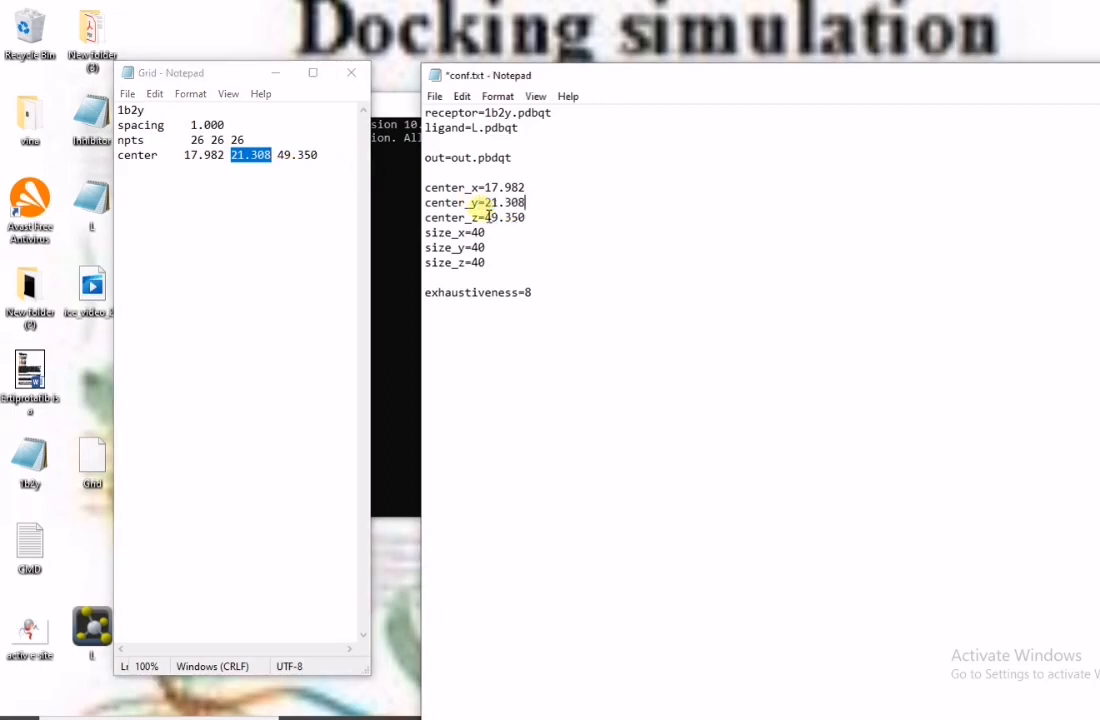
{"action": "key", "text": "ctrl+v"}
Step: Replace the center_z value in conf.txt with 49.350 from the Grid file, and close the Grid file without saving
{"action": "double_click", "coordinate": [300, 157]}
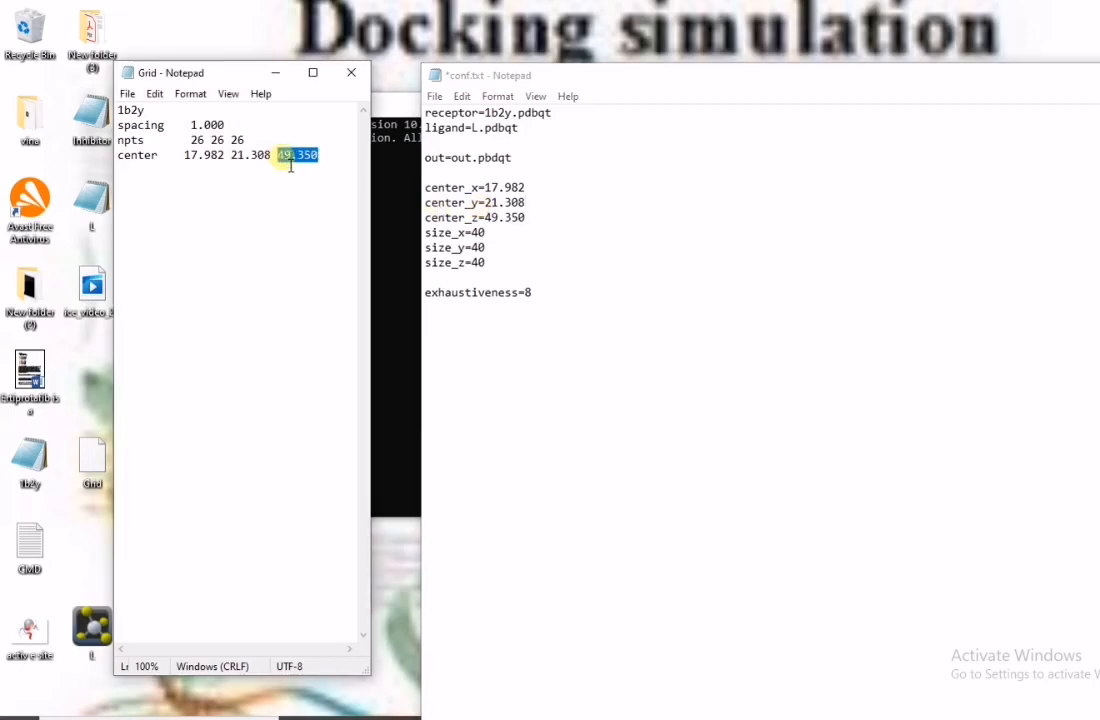
{"action": "key", "text": "ctrl+x"}
{"action": "double_click", "coordinate": [500, 219]}
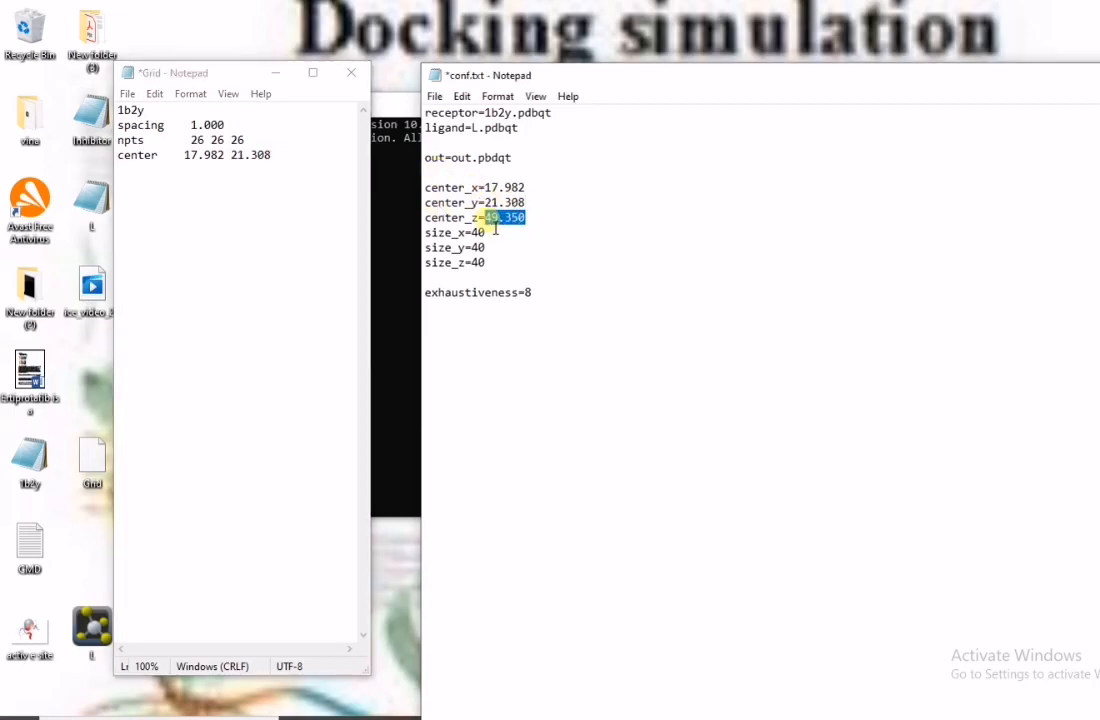
{"action": "key", "text": "ctrl+v"}
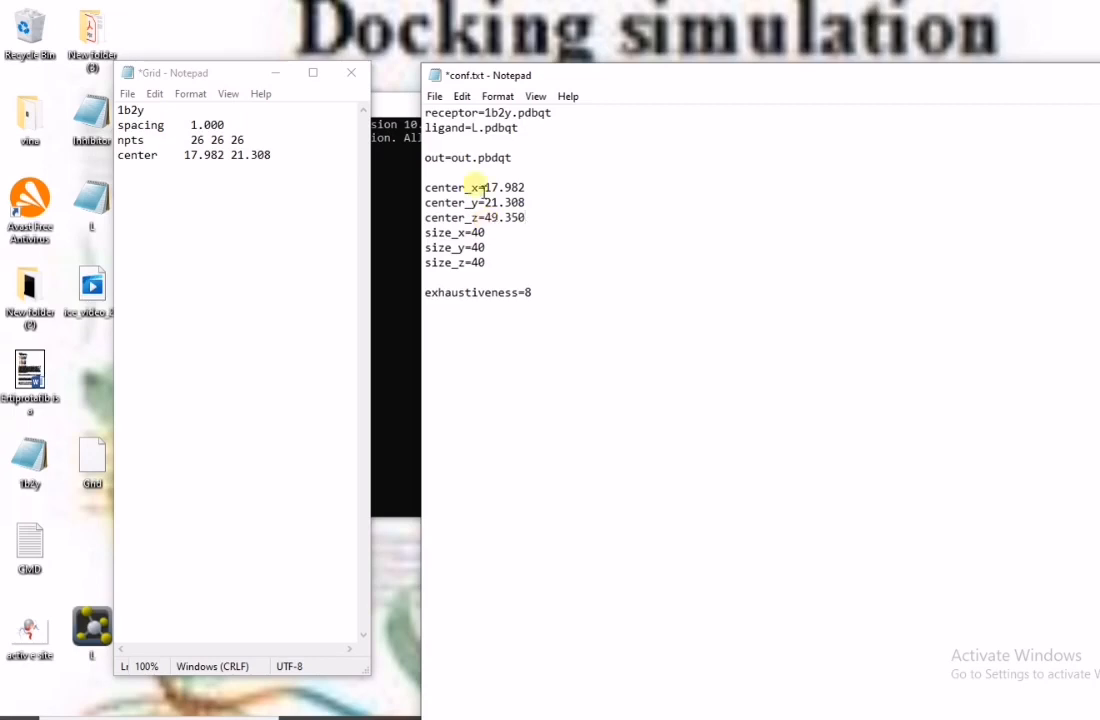
{"action": "left_click", "coordinate": [358, 82]}
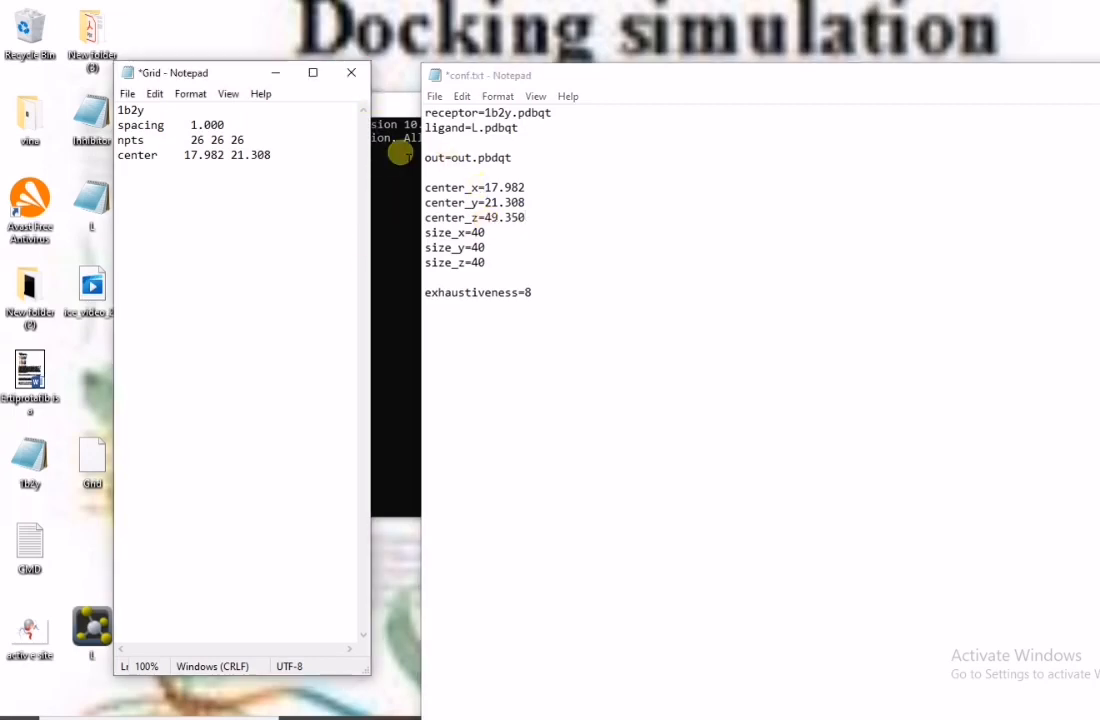
{"action": "left_click", "coordinate": [624, 376]}
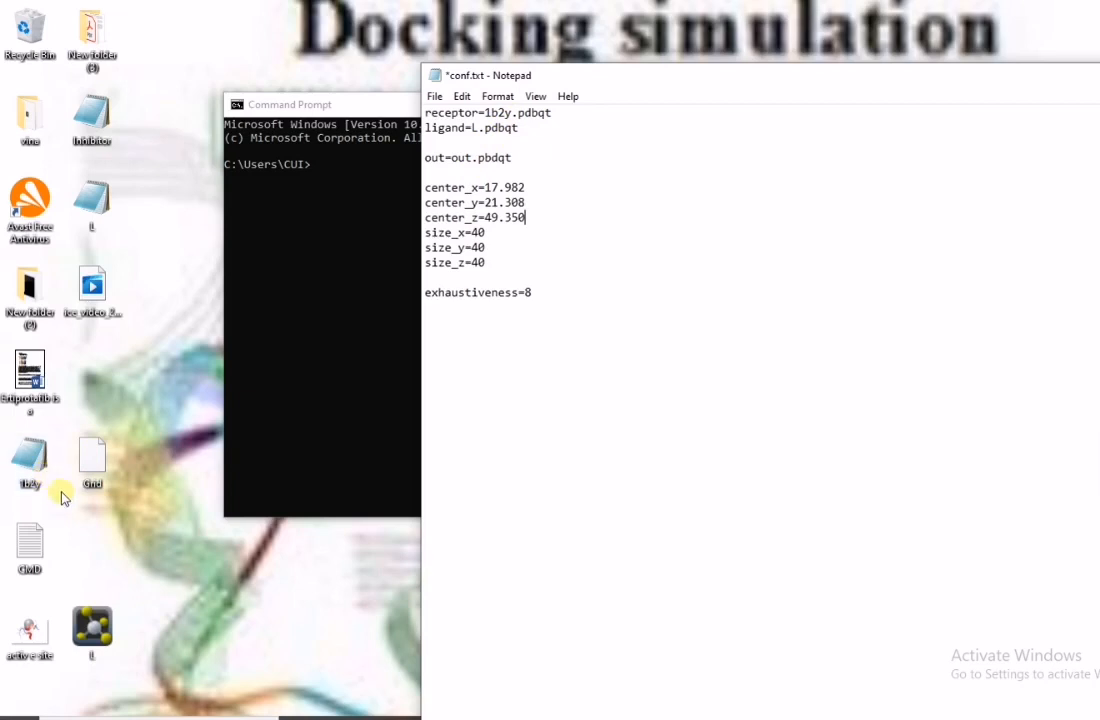
Step: Re-enter the receptor name in conf.txt so that the line reads receptor=1b2y.pdbqt
{"action": "left_click", "coordinate": [33, 486]}
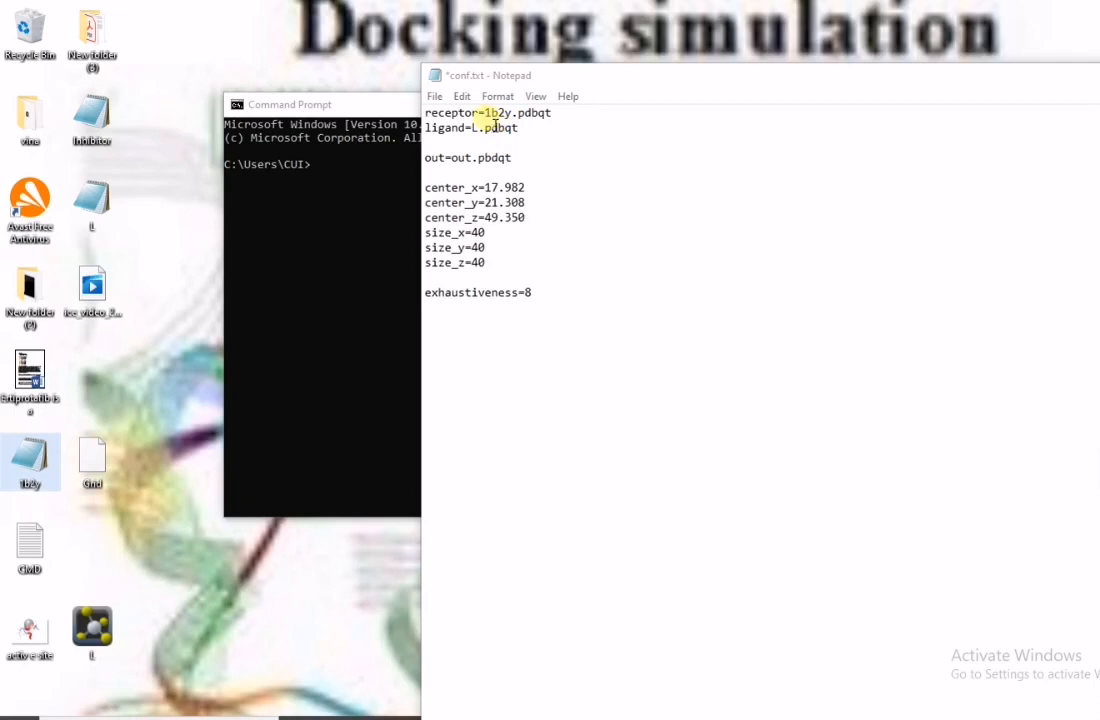
{"action": "left_click_drag", "start_coordinate": [490, 113], "coordinate": [520, 120]}
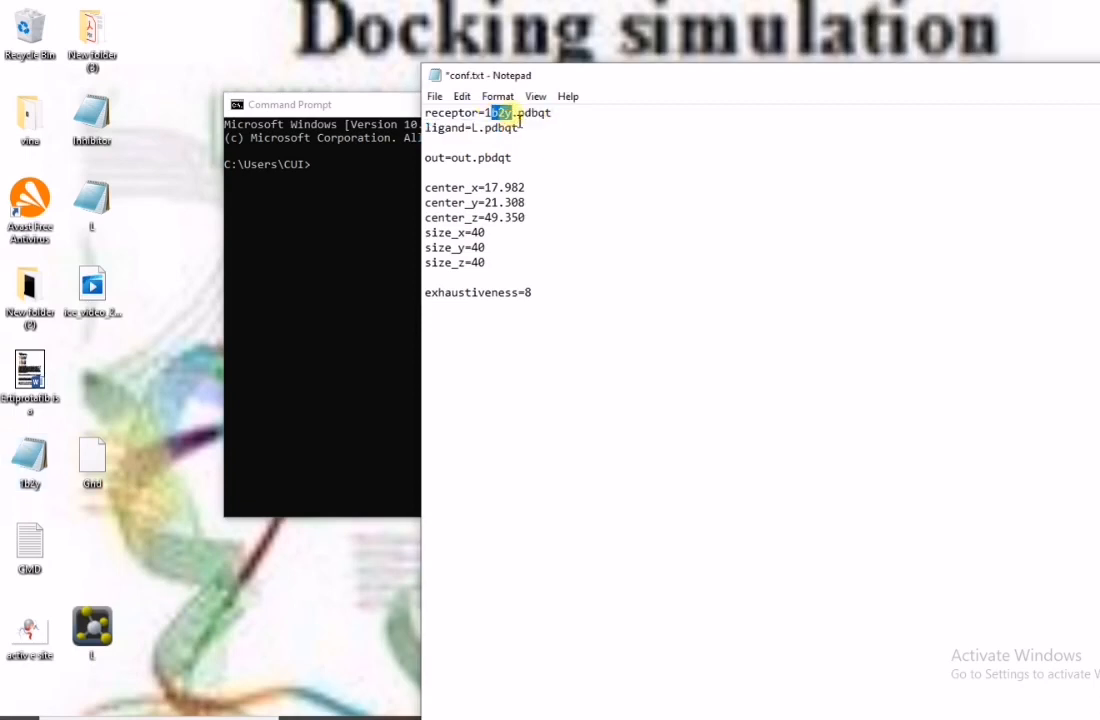
{"action": "type", "text": "b"}
{"action": "type", "text": "df"}
{"action": "key", "text": "BackSpace"}
{"action": "key", "text": "BackSpace"}
{"action": "key", "text": "BackSpace"}
{"action": "type", "text": "b2y"}
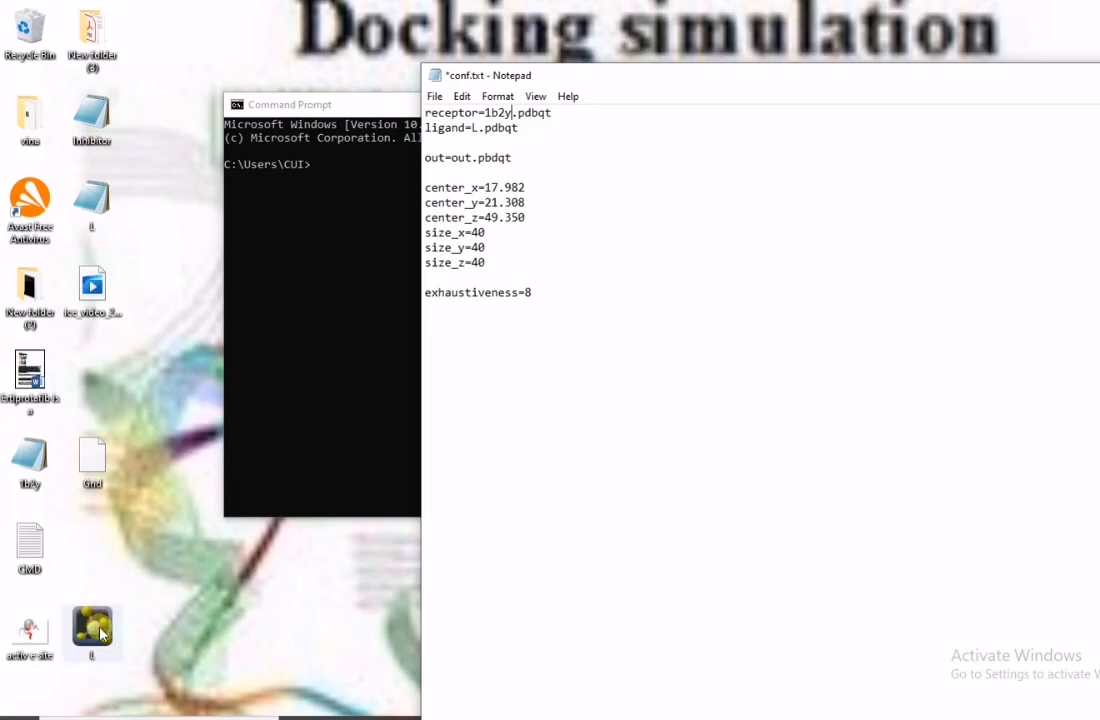
Step: Check the ligand's file name in the vina folder and set the ligand line in conf.txt to Inhibitor.pdbqt
{"action": "mouse_move", "coordinate": [352, 706]}
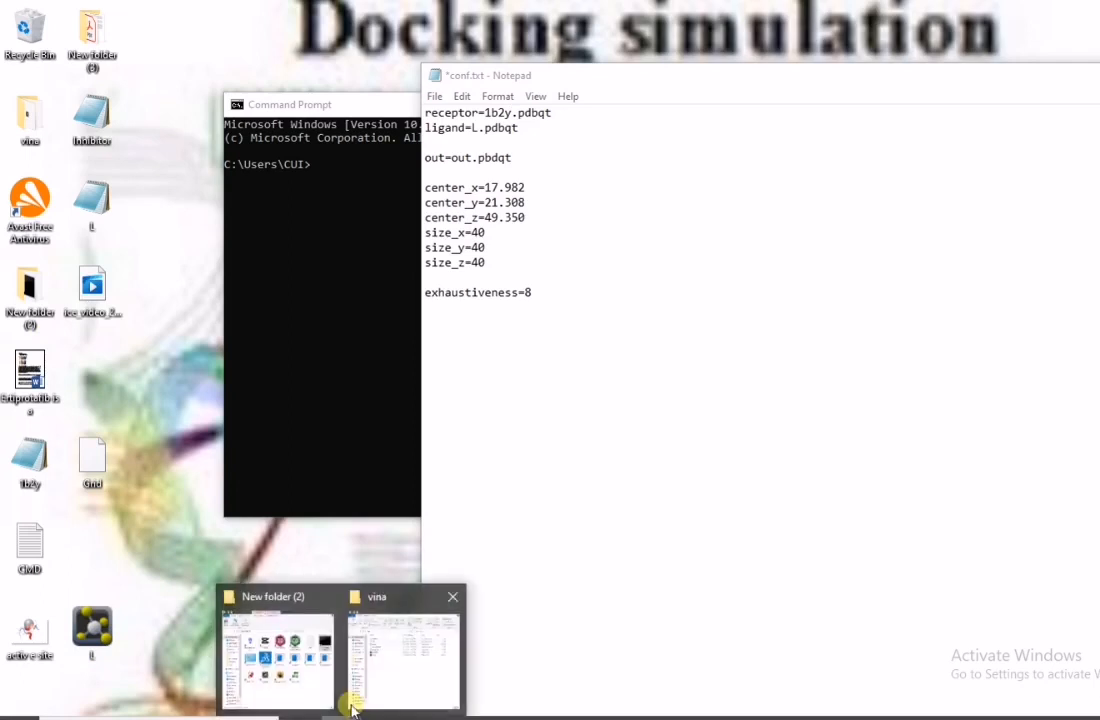
{"action": "left_click", "coordinate": [393, 668]}
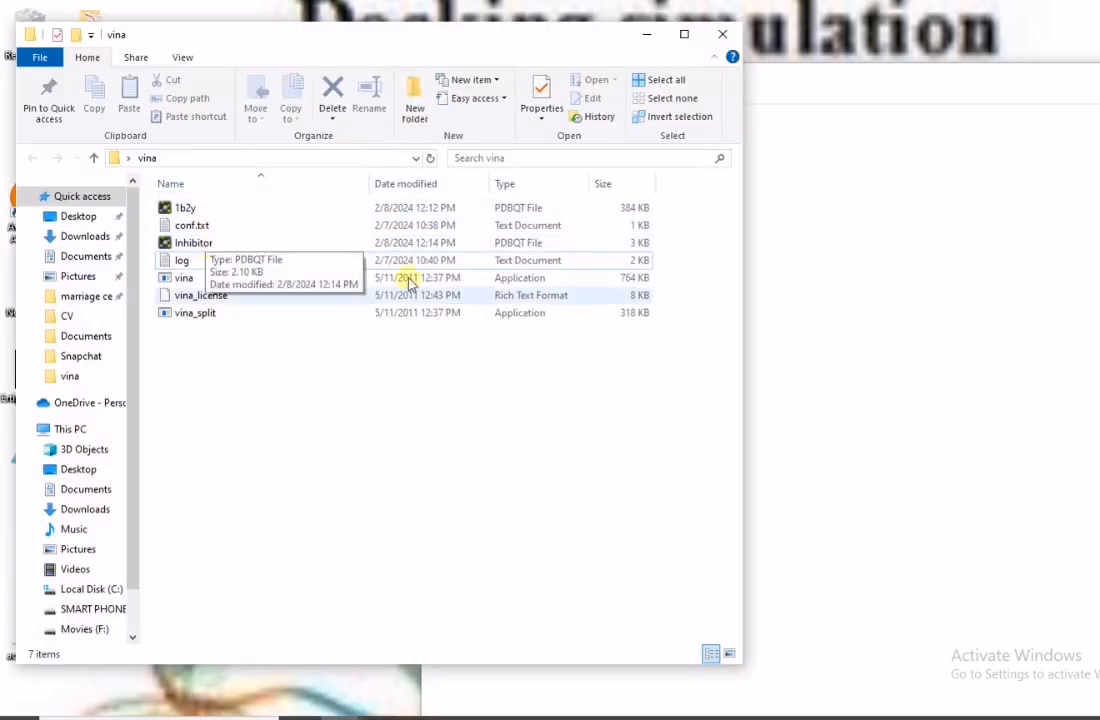
{"action": "key", "text": "alt+Tab"}
{"action": "double_click", "coordinate": [477, 129]}
{"action": "key", "text": "BackSpace"}
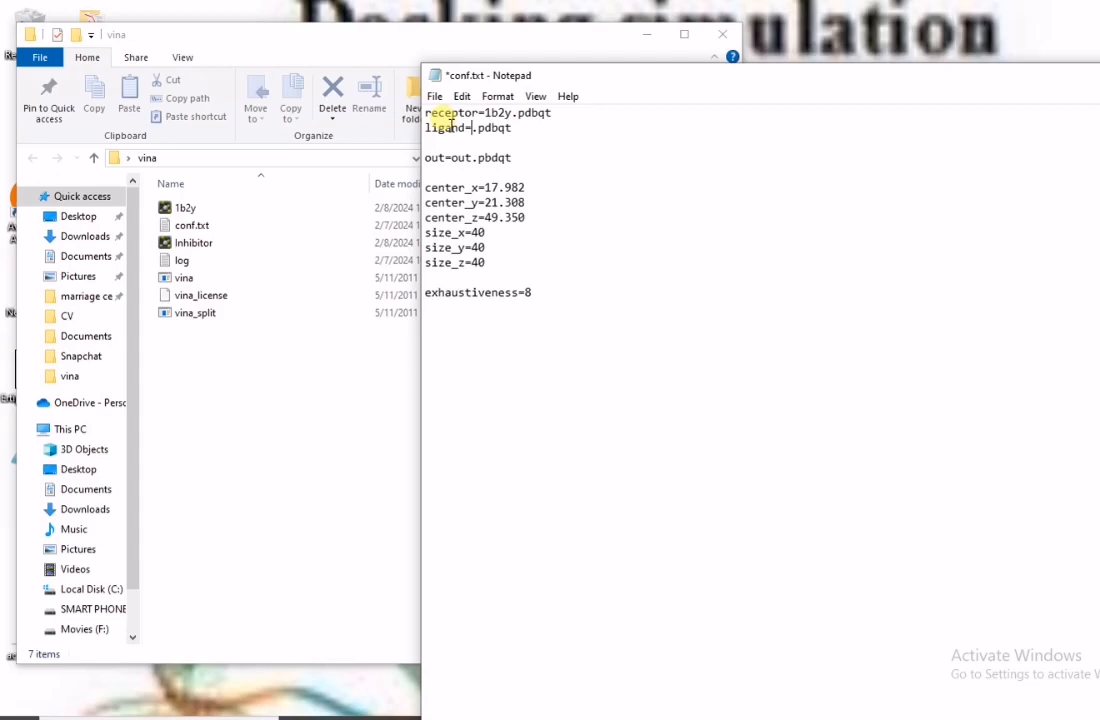
{"action": "type", "text": "I"}
{"action": "type", "text": "n"}
{"action": "type", "text": "hibit"}
{"action": "type", "text": "oor"}
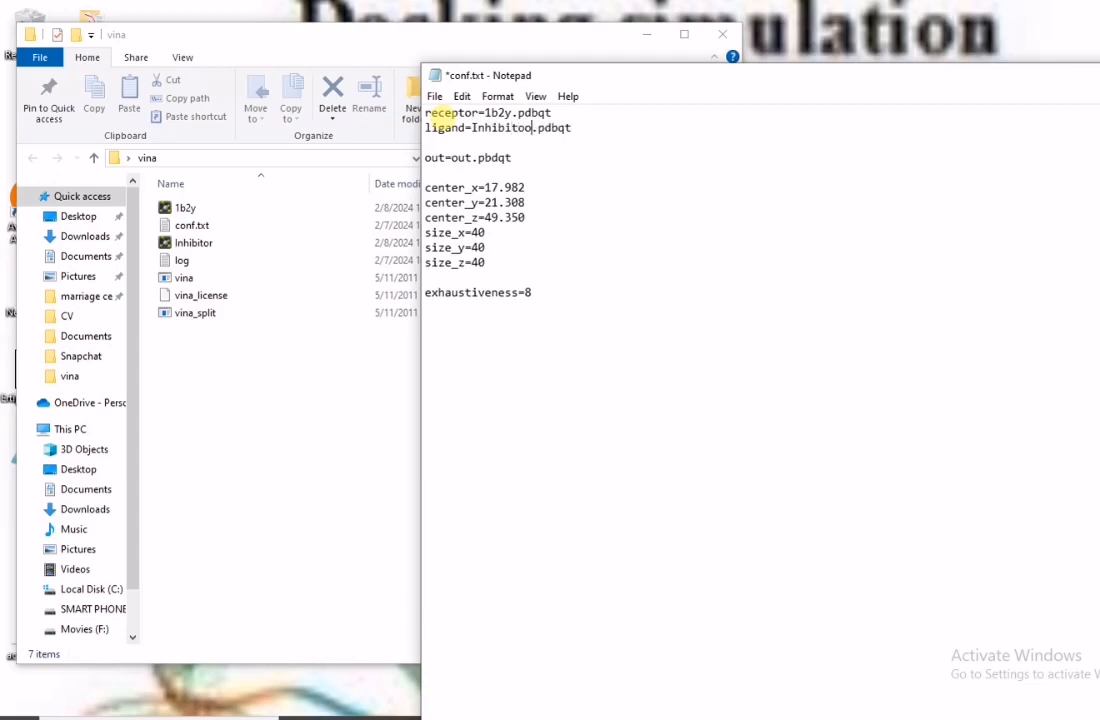
{"action": "key", "text": "BackSpace"}
{"action": "key", "text": "BackSpace"}
{"action": "type", "text": "r"}
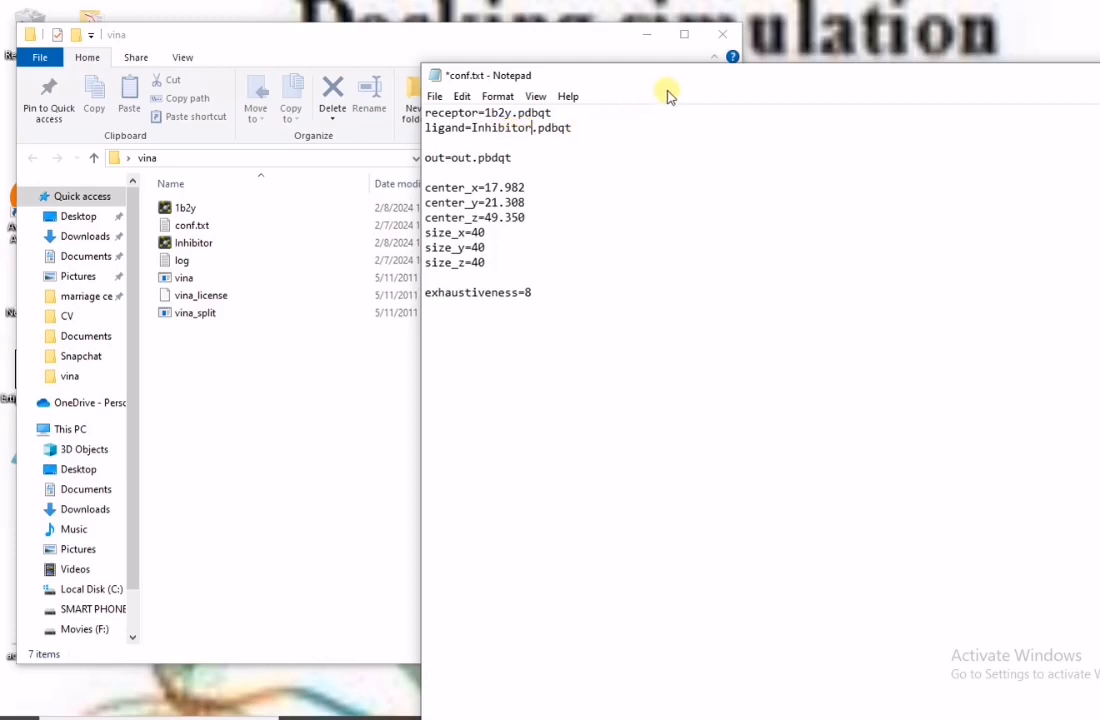
Step: Close conf.txt with its changes saved and close the vina folder
{"action": "left_click_drag", "start_coordinate": [562, 84], "coordinate": [330, 81]}
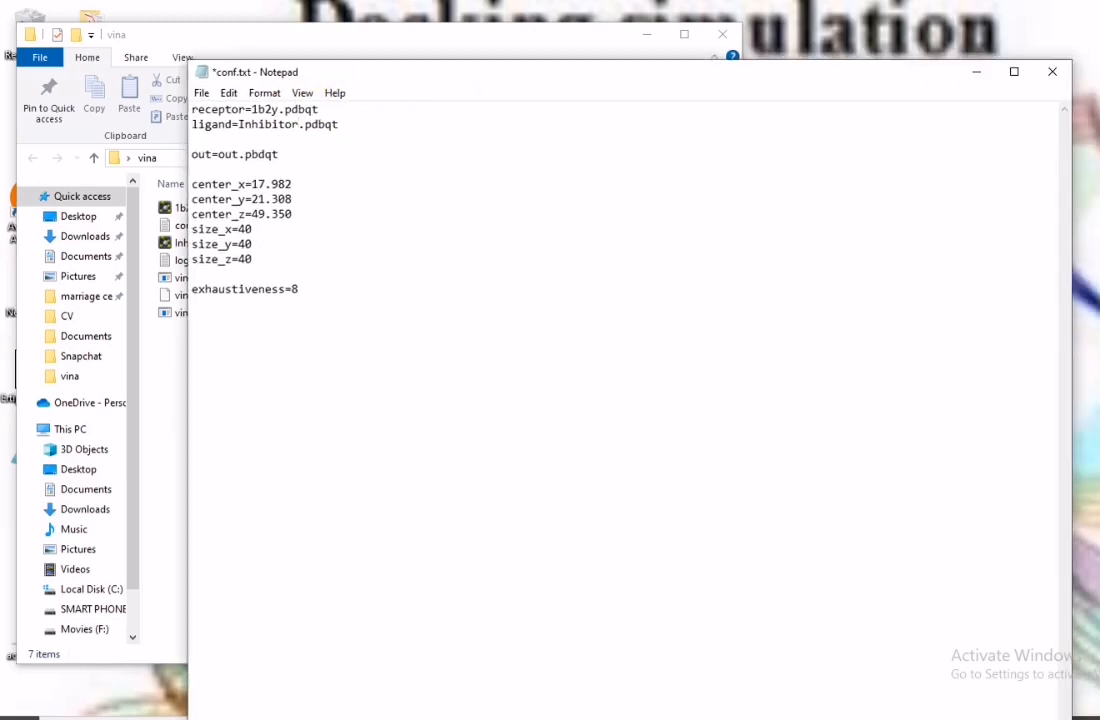
{"action": "left_click", "coordinate": [1058, 75]}
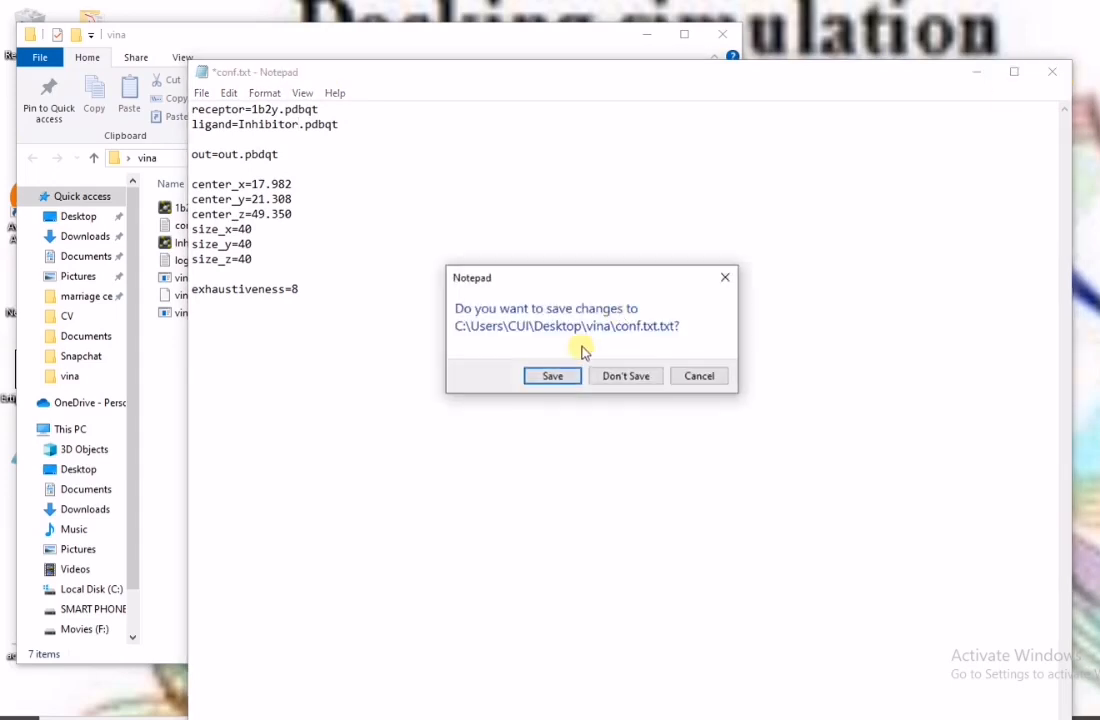
{"action": "left_click", "coordinate": [553, 376]}
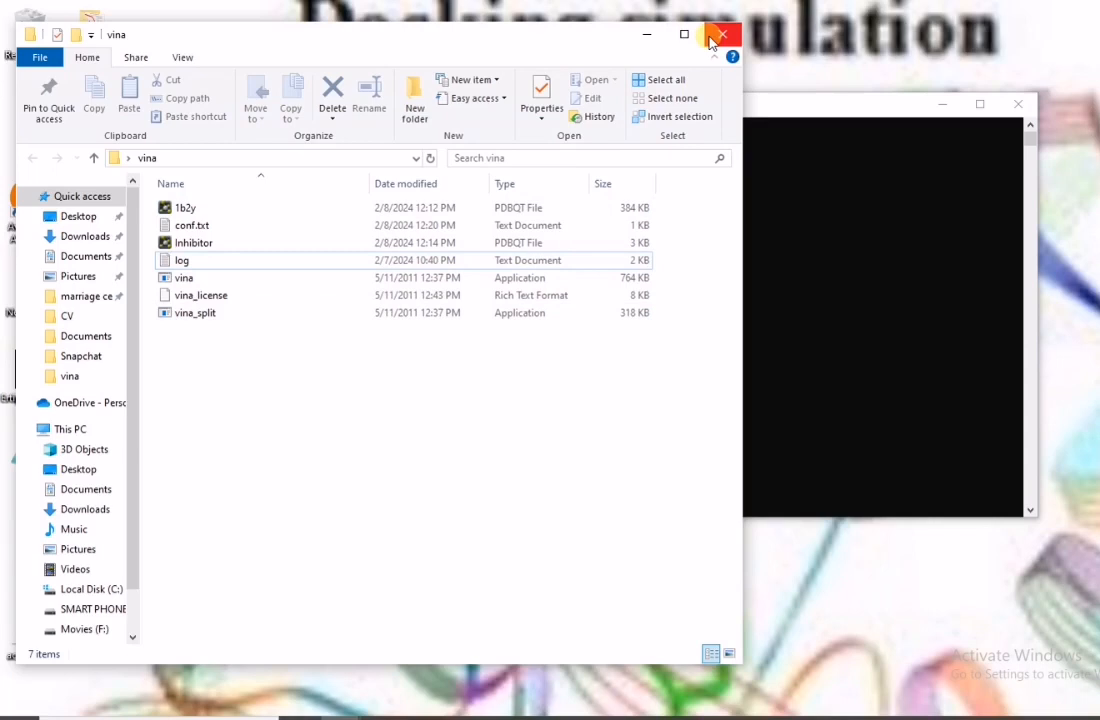
{"action": "left_click", "coordinate": [722, 35]}
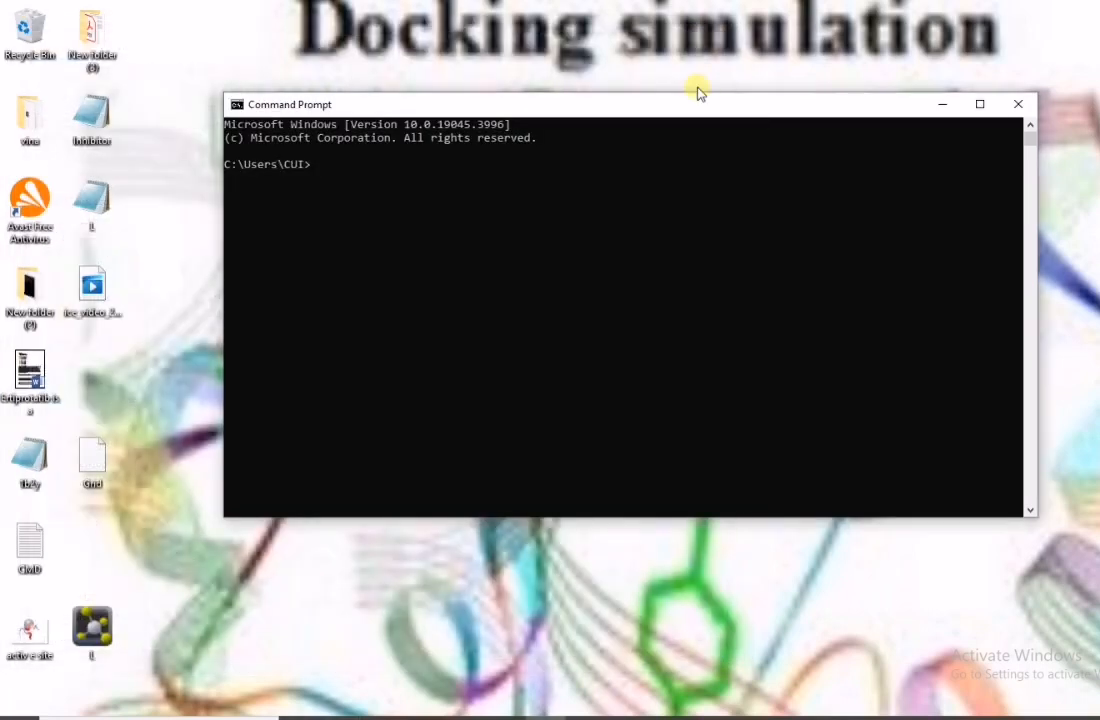
Step: Open the Desktop's CMD notes file and change the Command Prompt directory to desktop and its vina subfolder
{"action": "double_click", "coordinate": [30, 548]}
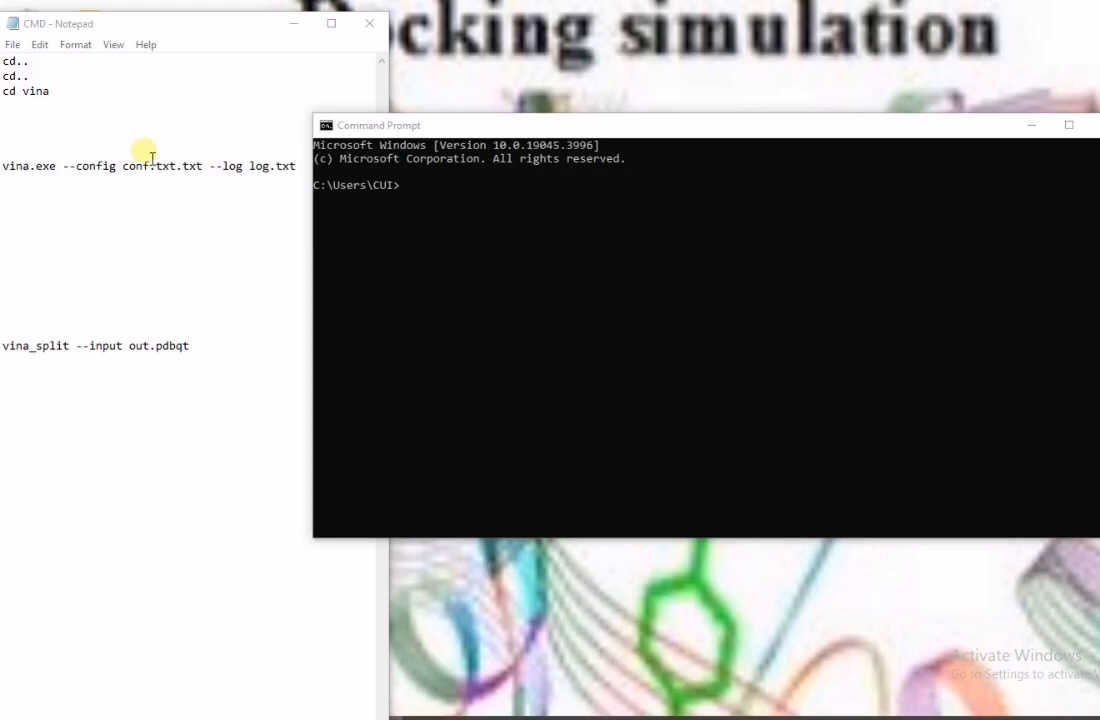
{"action": "left_click", "coordinate": [415, 189]}
{"action": "left_click", "coordinate": [412, 189]}
{"action": "key", "text": "Escape"}
{"action": "type", "text": "cd desktop"}
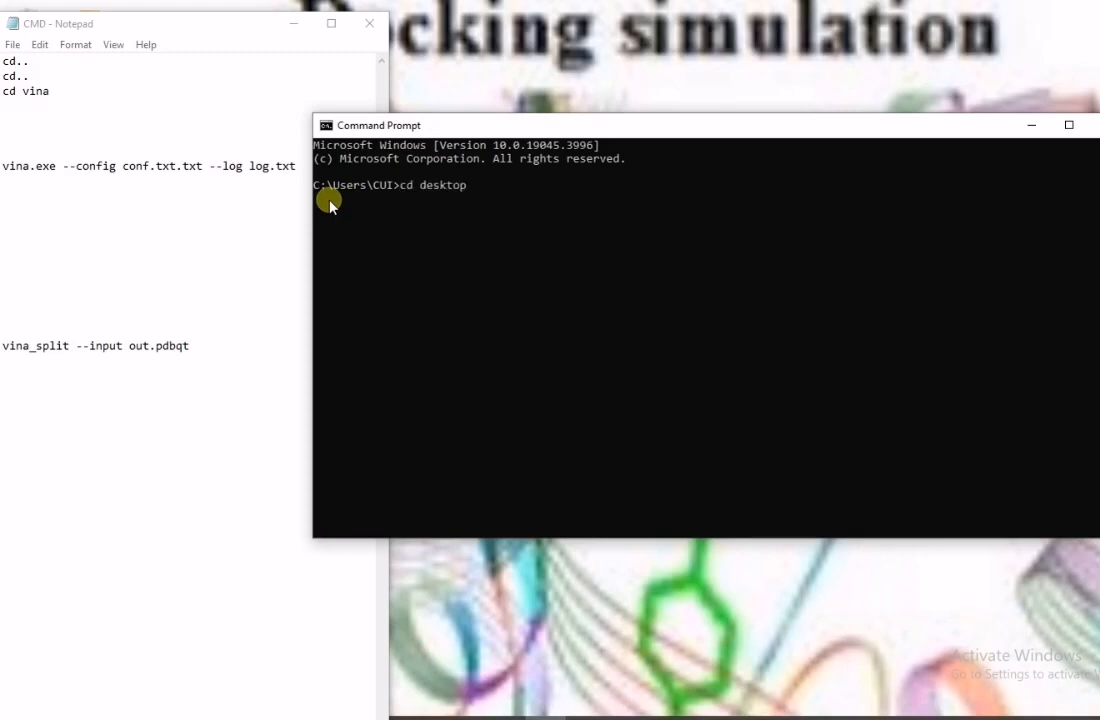
{"action": "key", "text": "Return"}
{"action": "type", "text": "cd vina"}
{"action": "key", "text": "Return"}
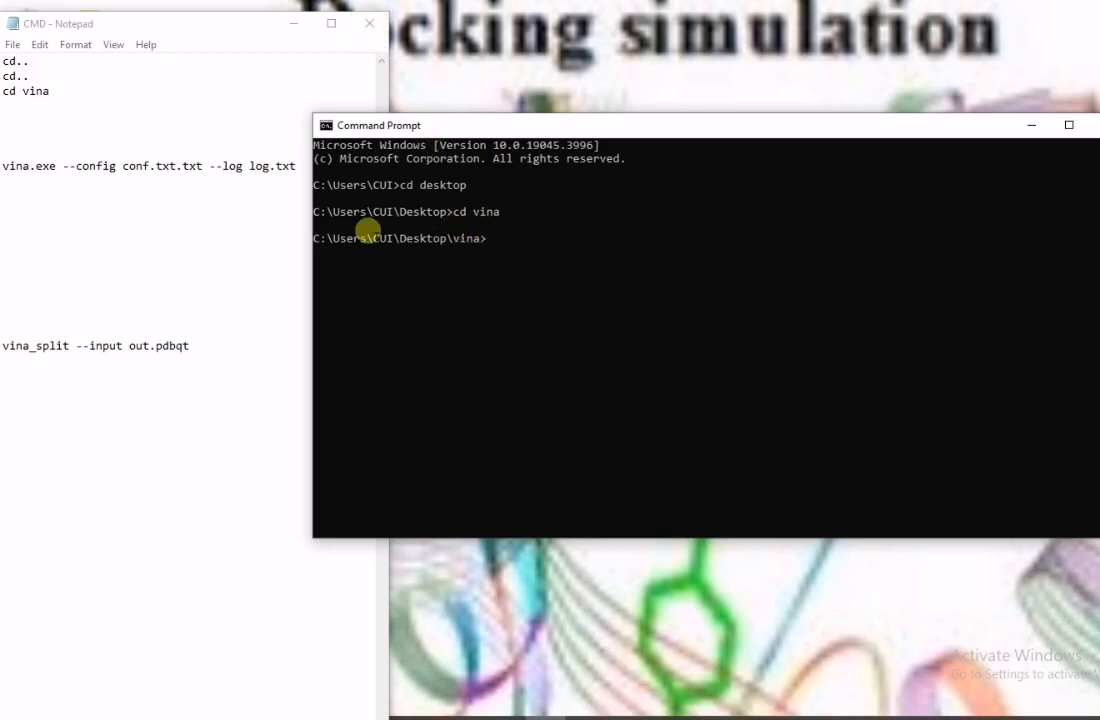
Step: Copy the command vina.exe --config conf.txt.txt --log log.txt from the CMD notes and run it in Command Prompt
{"action": "left_click", "coordinate": [272, 185]}
{"action": "left_click_drag", "start_coordinate": [302, 166], "coordinate": [8, 176]}
{"action": "key", "text": "ctrl+c"}
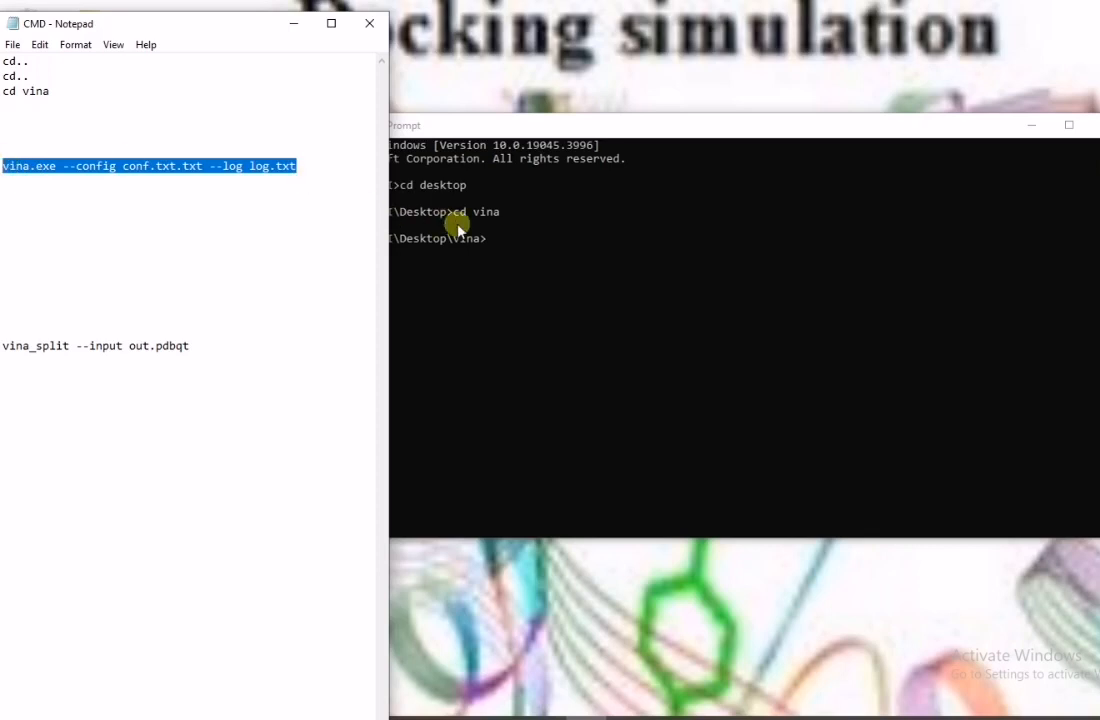
{"action": "left_click", "coordinate": [493, 238]}
{"action": "left_click", "coordinate": [492, 239]}
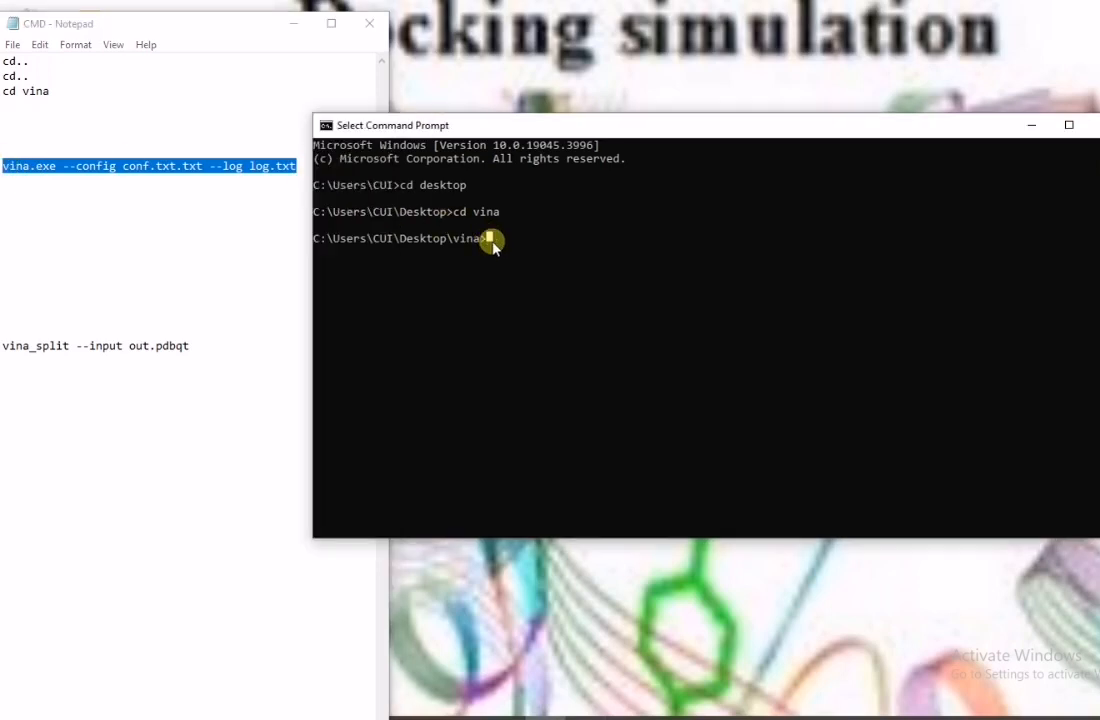
{"action": "right_click", "coordinate": [493, 240]}
{"action": "key", "text": "Return"}
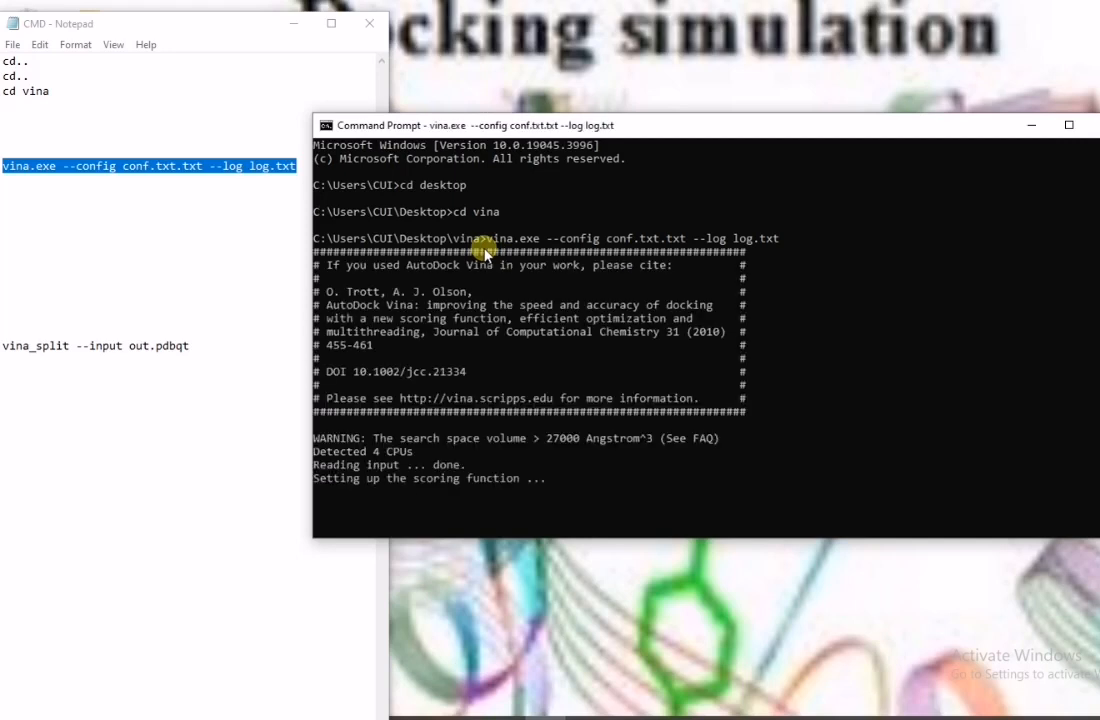
{"action": "scroll", "coordinate": [606, 318], "scroll_direction": "down", "scroll_amount": 1}
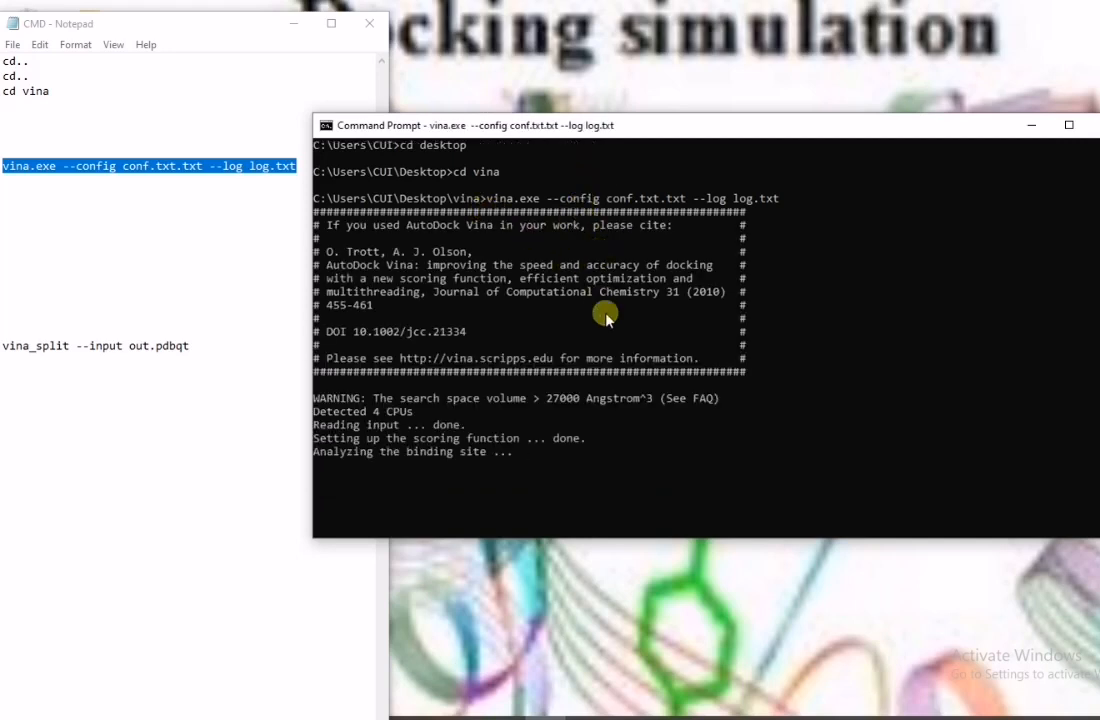
Step: Copy the command vina_split --input out.pdbqt from the CMD notes, minimize the notes and open the Desktop's vina folder
{"action": "scroll", "coordinate": [486, 328], "scroll_direction": "down", "scroll_amount": 1}
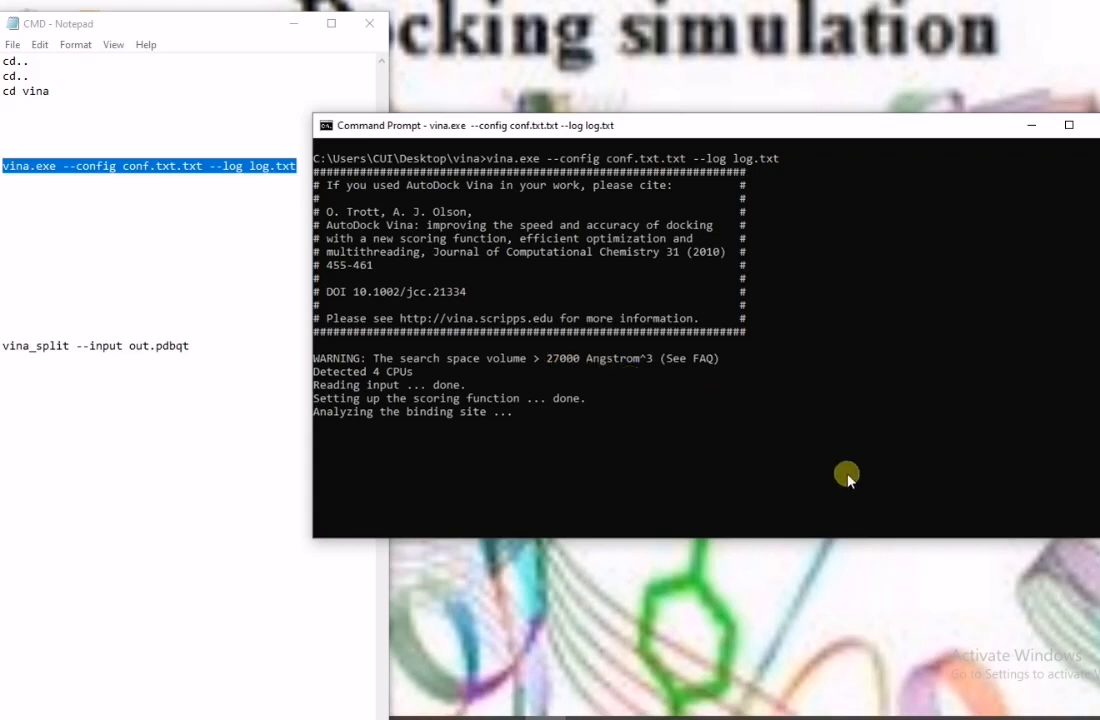
{"action": "scroll", "coordinate": [559, 398], "scroll_direction": "down", "scroll_amount": 1}
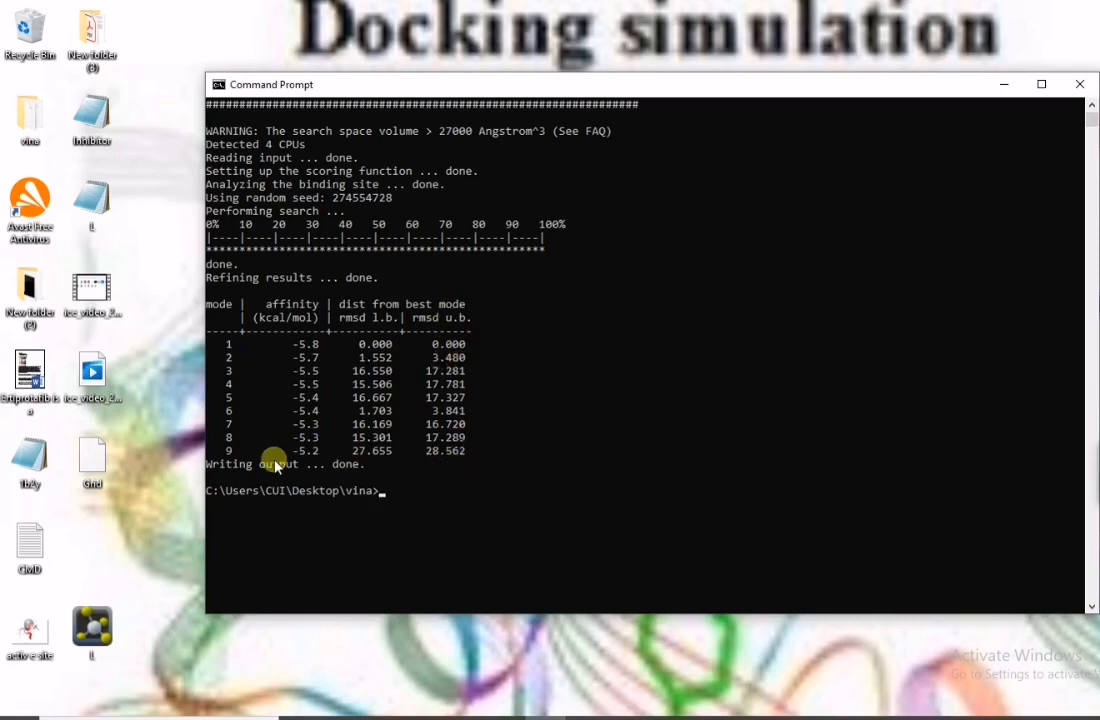
{"action": "left_click", "coordinate": [586, 717]}
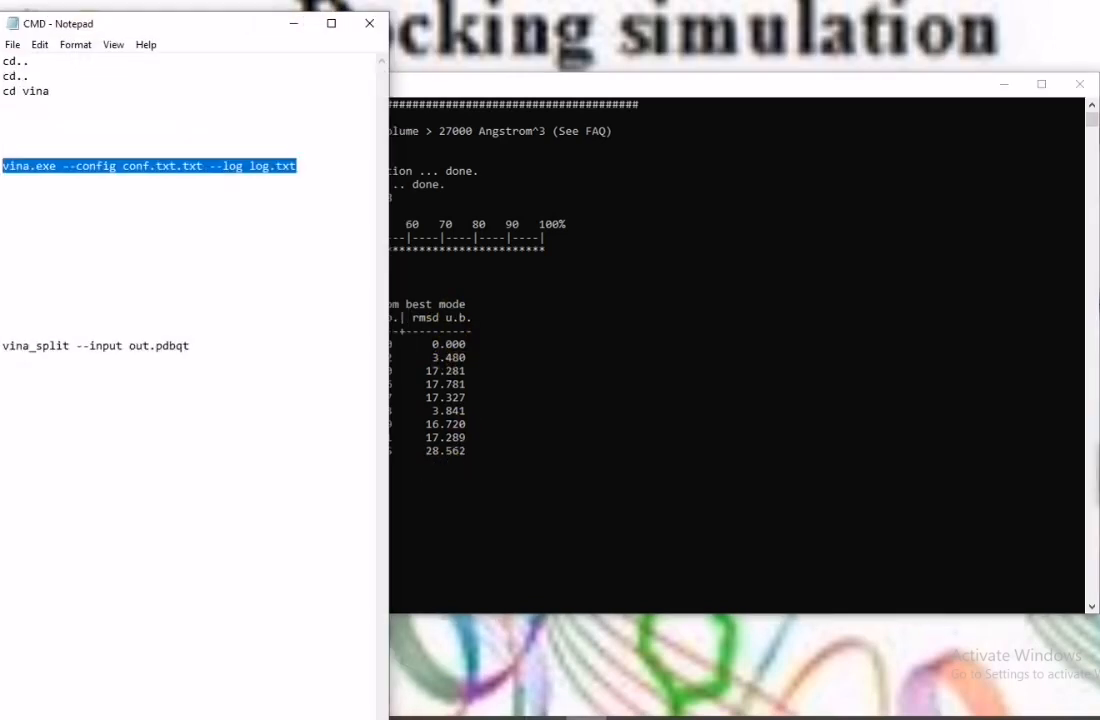
{"action": "left_click_drag", "start_coordinate": [210, 349], "coordinate": [42, 331]}
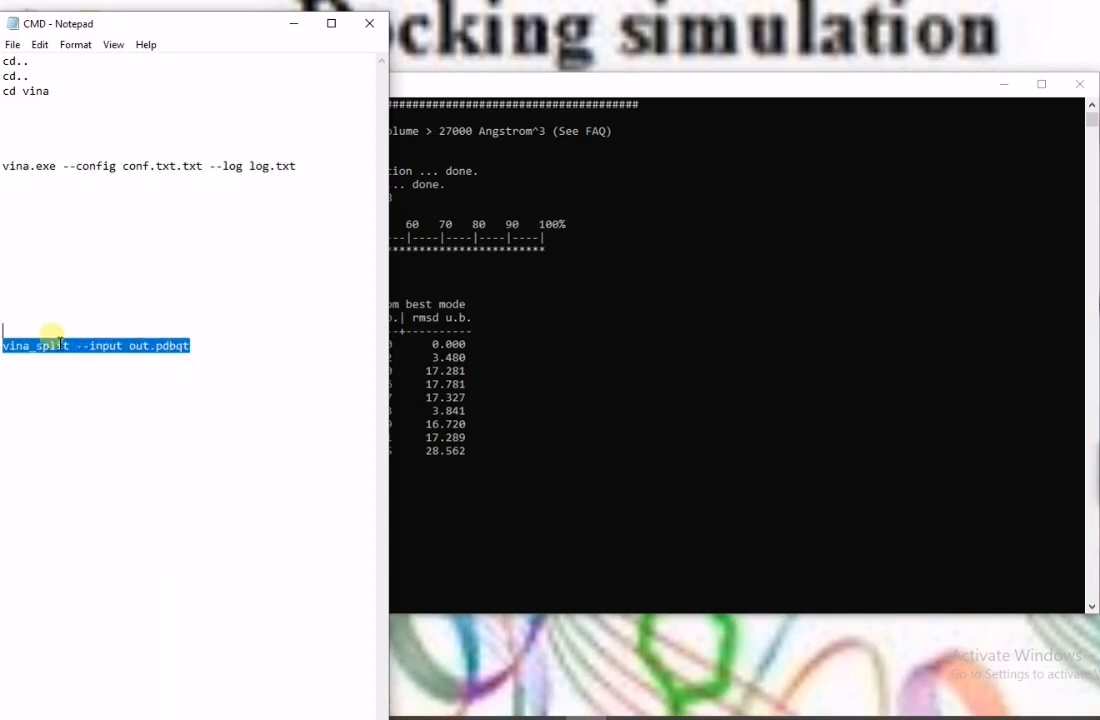
{"action": "left_click", "coordinate": [435, 647]}
{"action": "left_click", "coordinate": [293, 23]}
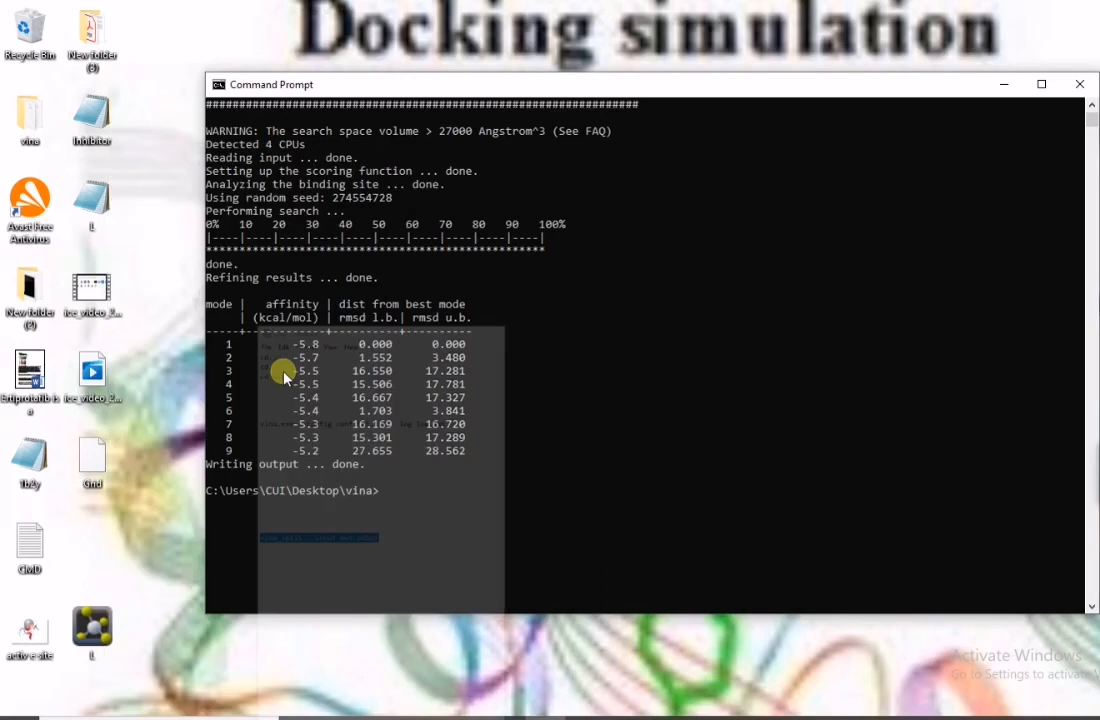
{"action": "double_click", "coordinate": [40, 115]}
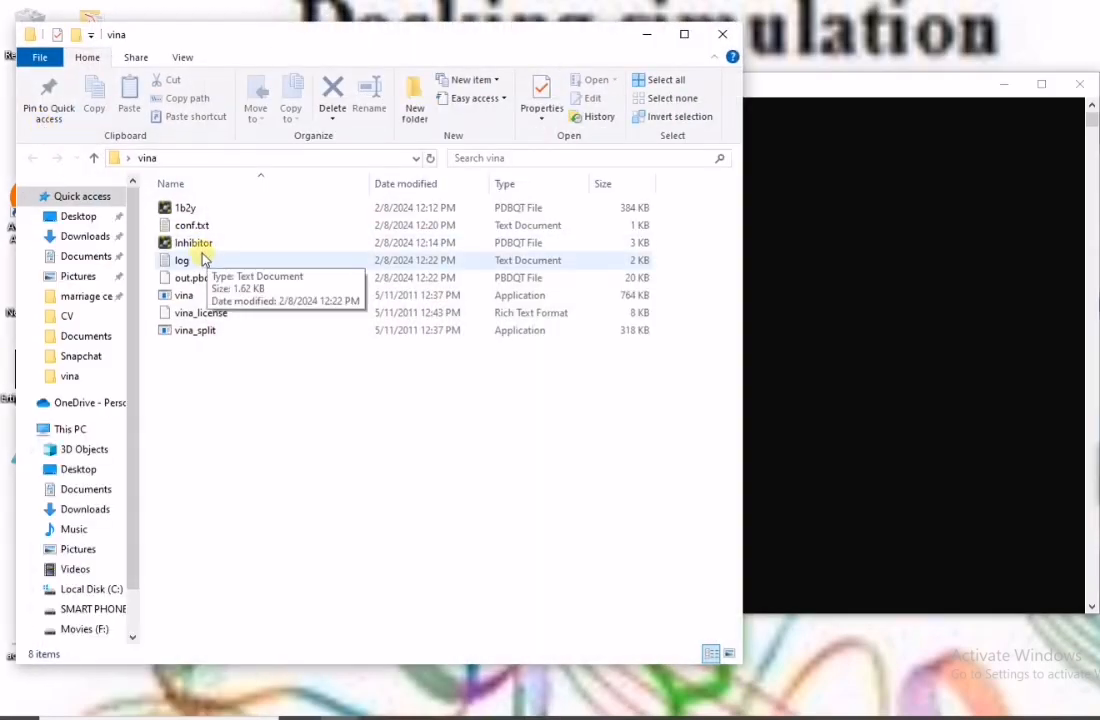
{"action": "left_click", "coordinate": [211, 281]}
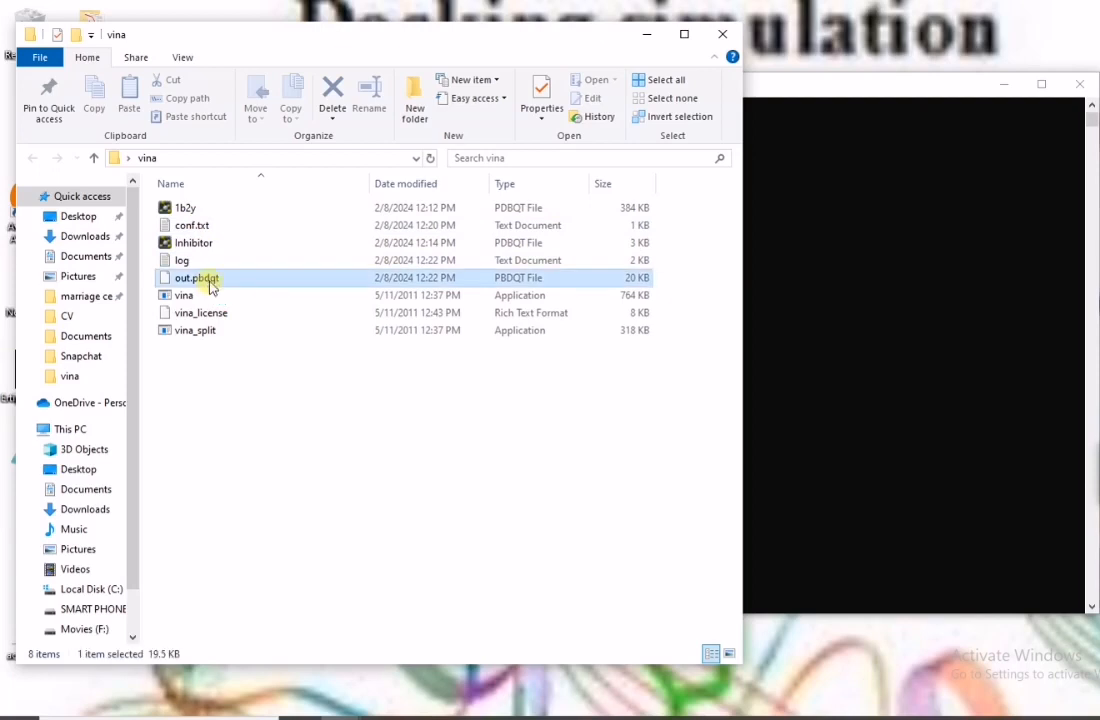
{"action": "left_click", "coordinate": [237, 276]}
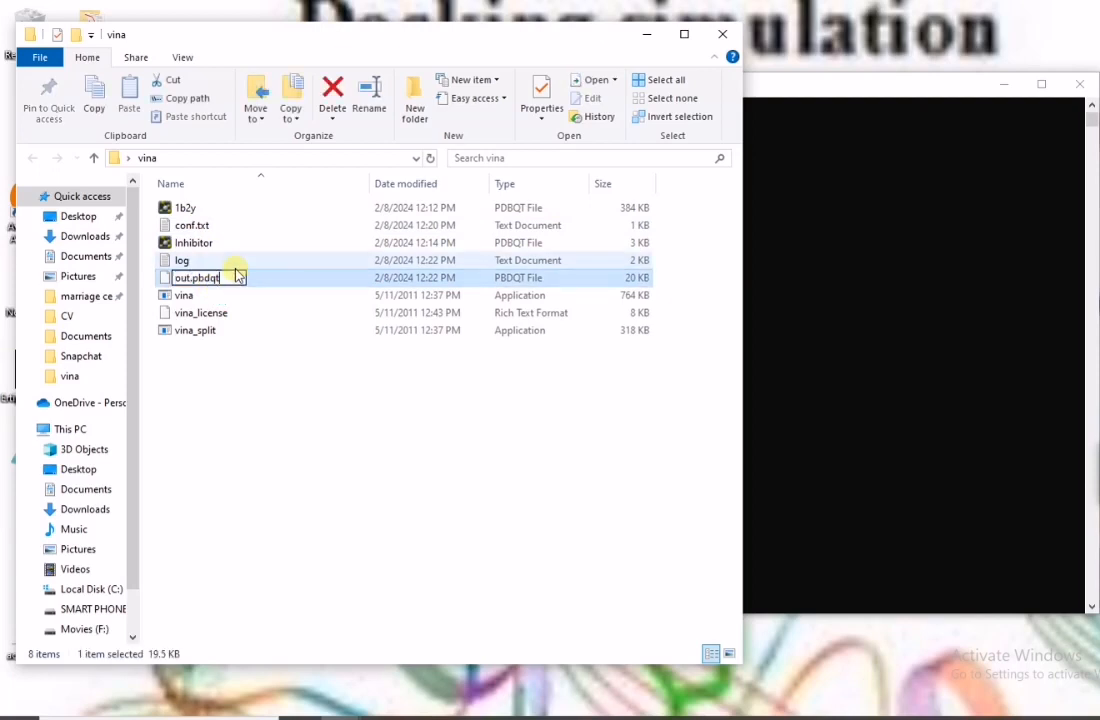
{"action": "key", "text": "BackSpace"}
{"action": "key", "text": "BackSpace"}
{"action": "key", "text": "BackSpace"}
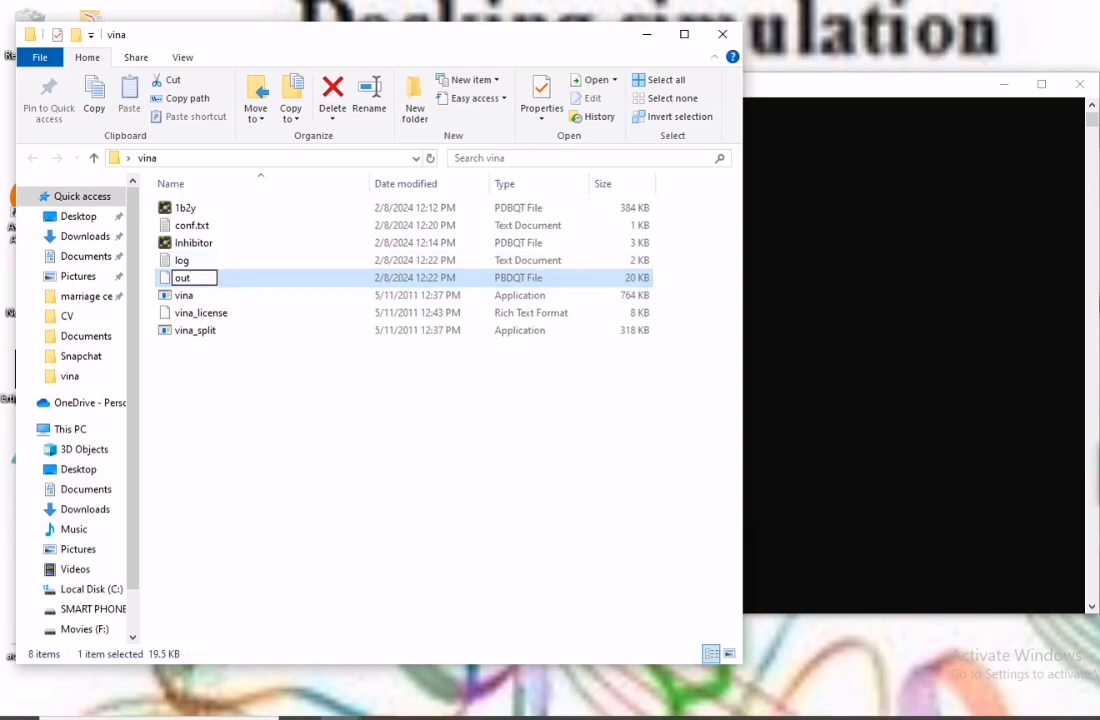
{"action": "left_click", "coordinate": [827, 373]}
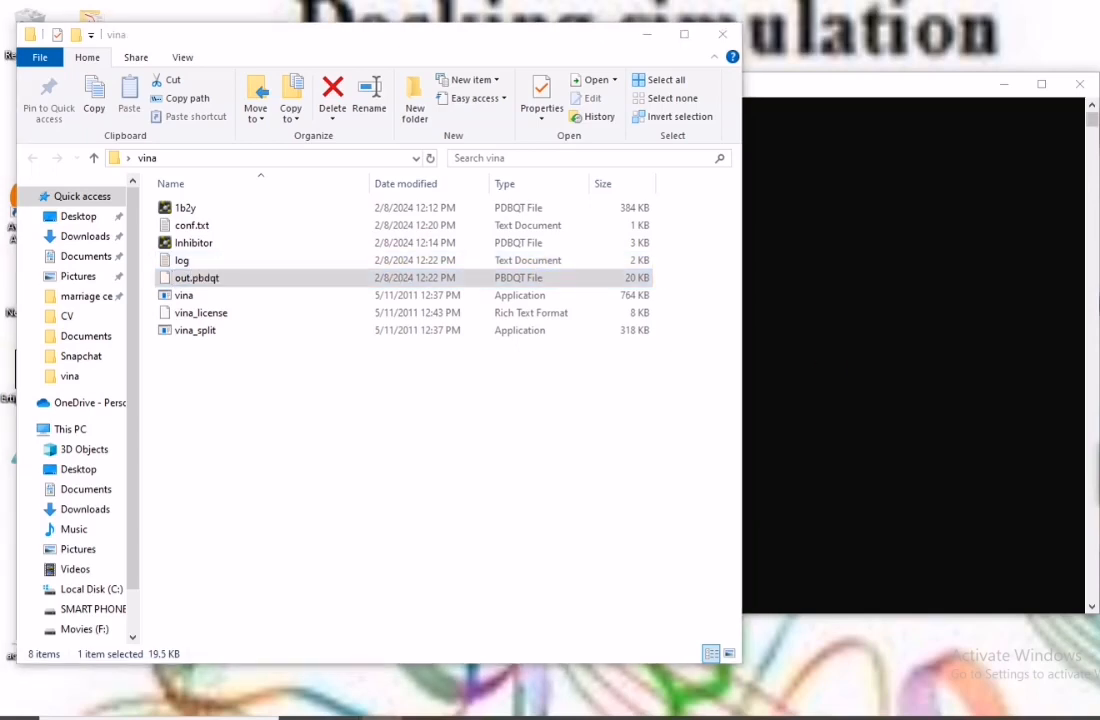
Step: Rename the docking output file out.pbdqt in the vina folder to out.pdbqt
{"action": "left_click", "coordinate": [405, 279]}
{"action": "key", "text": "F2"}
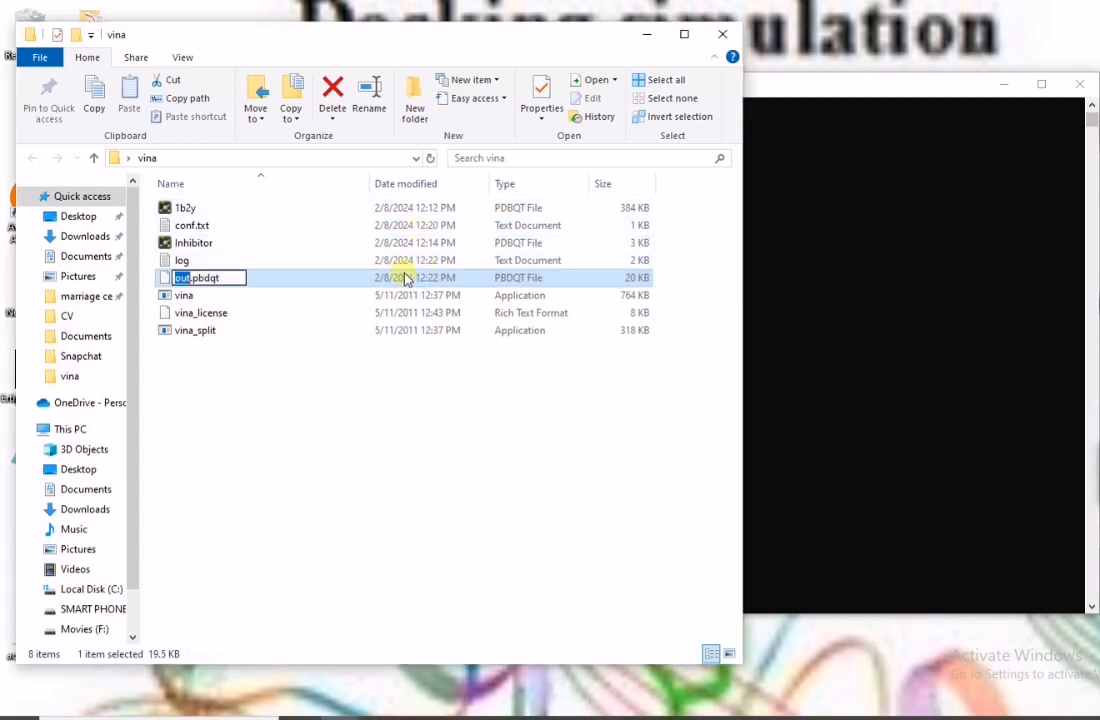
{"action": "key", "text": "BackSpace"}
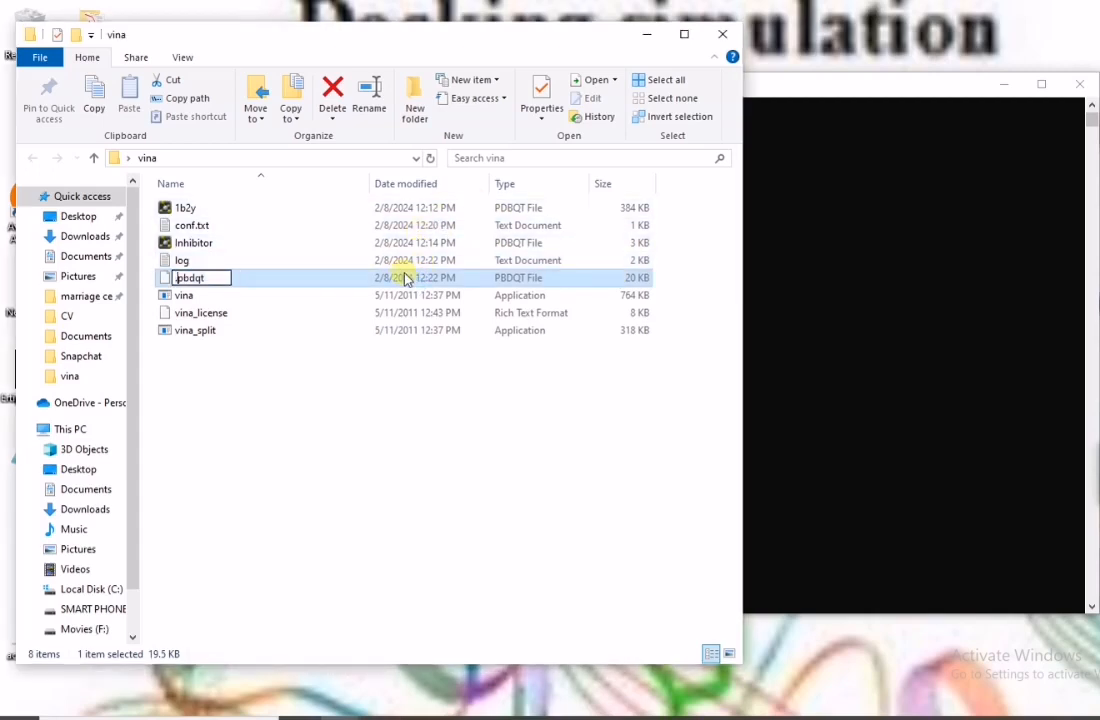
{"action": "key", "text": "BackSpace"}
{"action": "key", "text": "BackSpace"}
{"action": "key", "text": "BackSpace"}
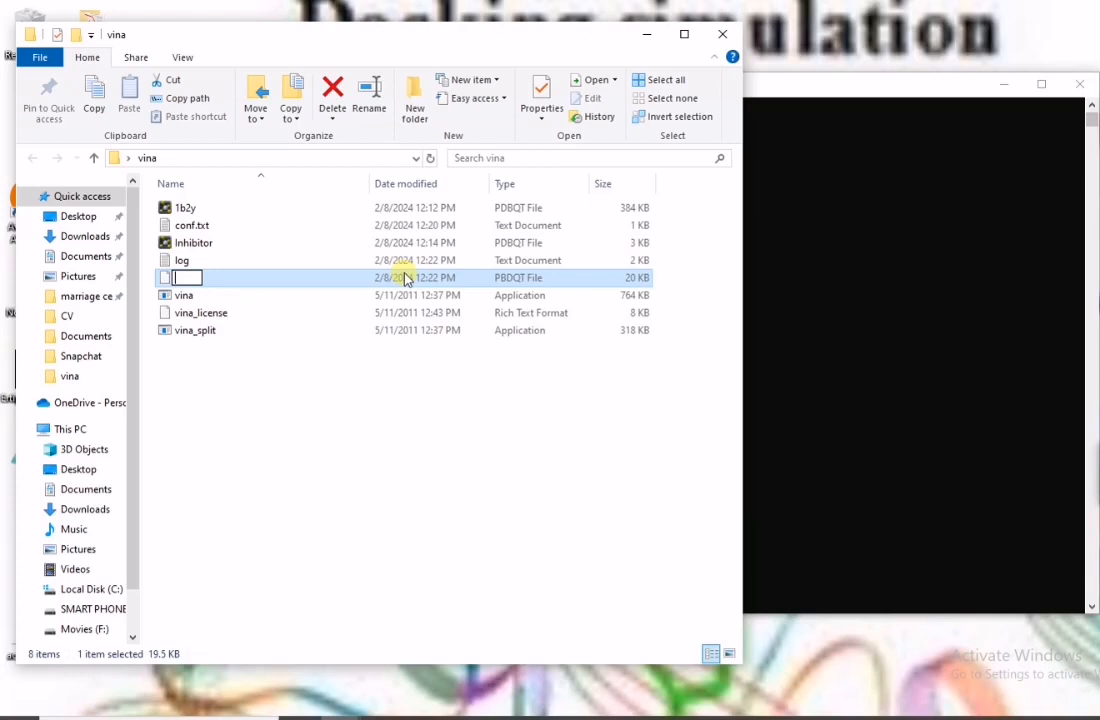
{"action": "type", "text": "ut.pdbqt"}
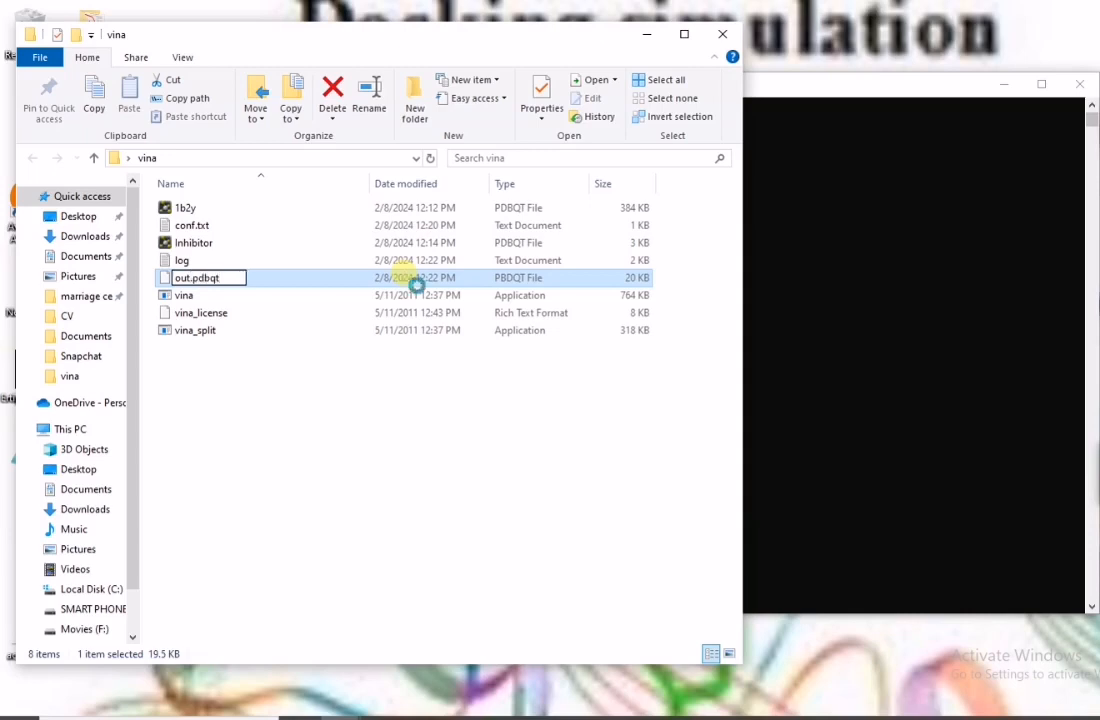
{"action": "key", "text": "Return"}
{"action": "left_click", "coordinate": [686, 377]}
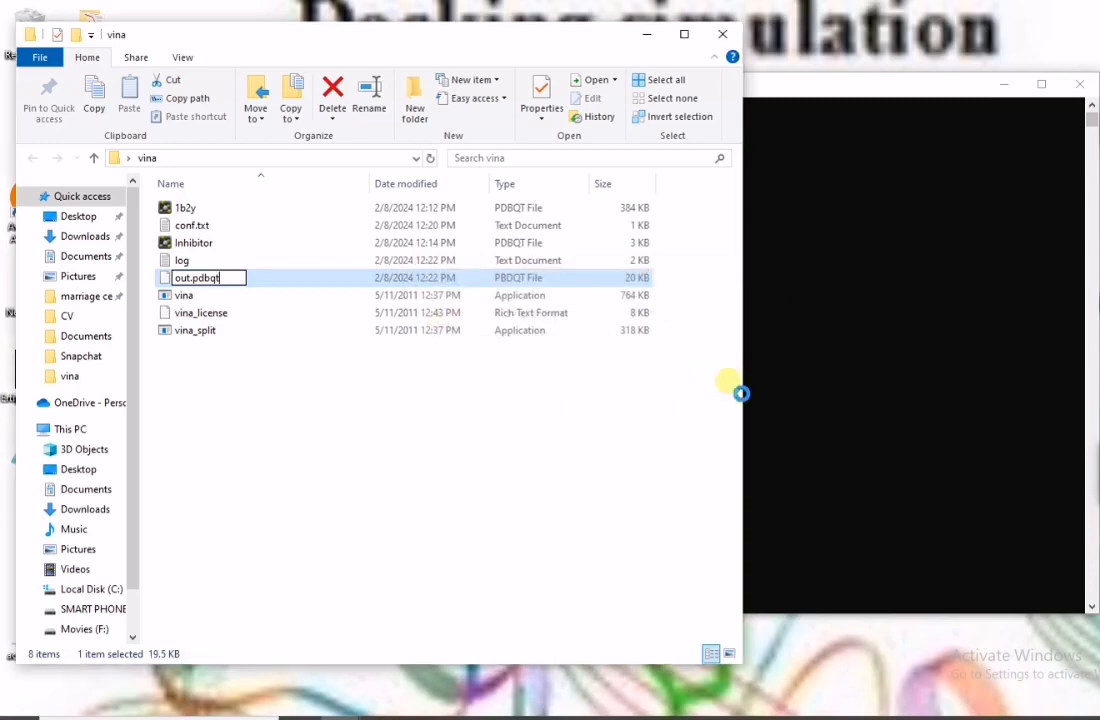
Step: Paste the copied command vina_split --input out.pdbqt at the Command Prompt's vina directory and run it
{"action": "left_click", "coordinate": [818, 381]}
{"action": "left_click", "coordinate": [386, 491]}
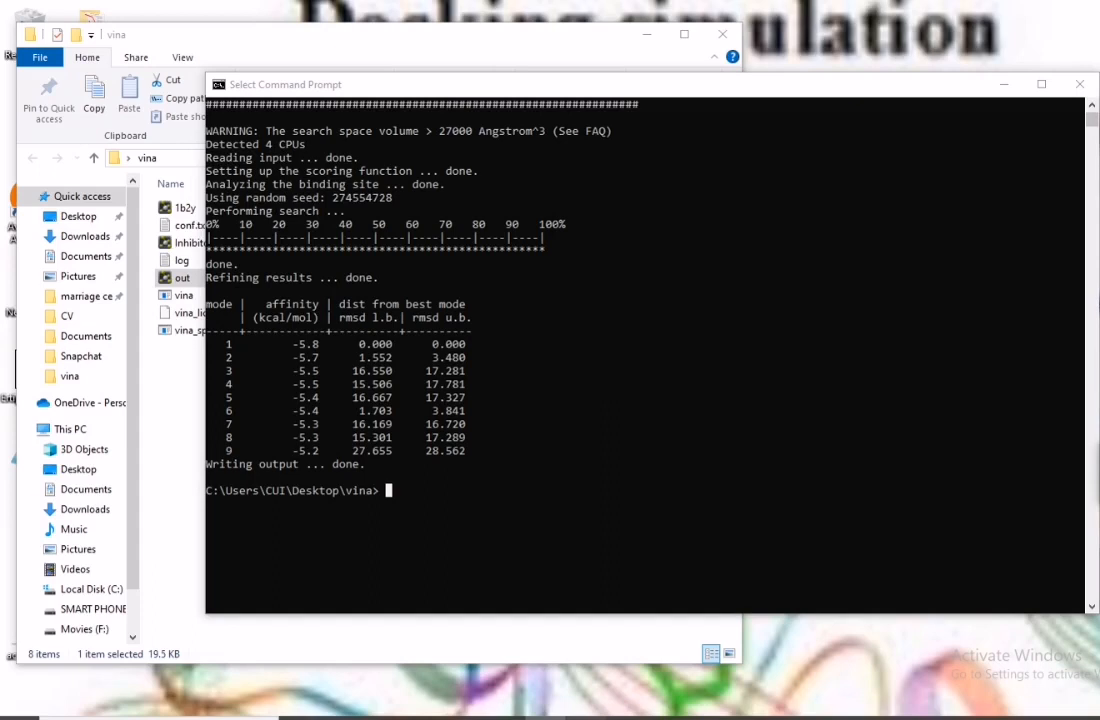
{"action": "key", "text": "alt+Tab"}
{"action": "left_click", "coordinate": [501, 517]}
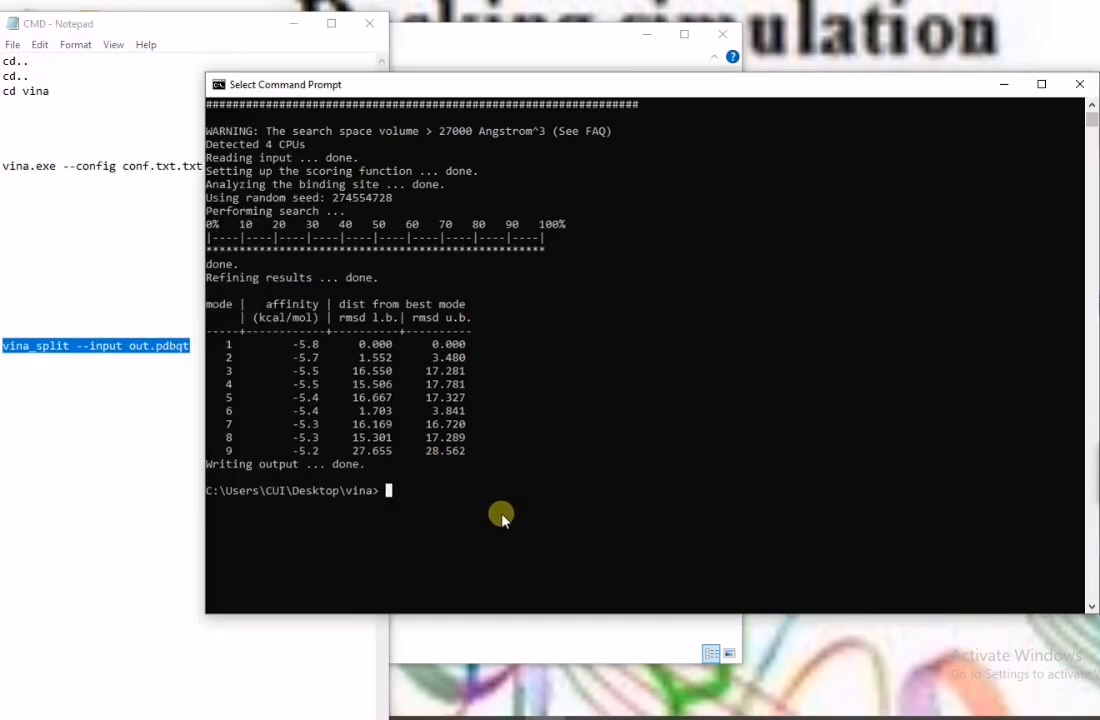
{"action": "right_click", "coordinate": [390, 496]}
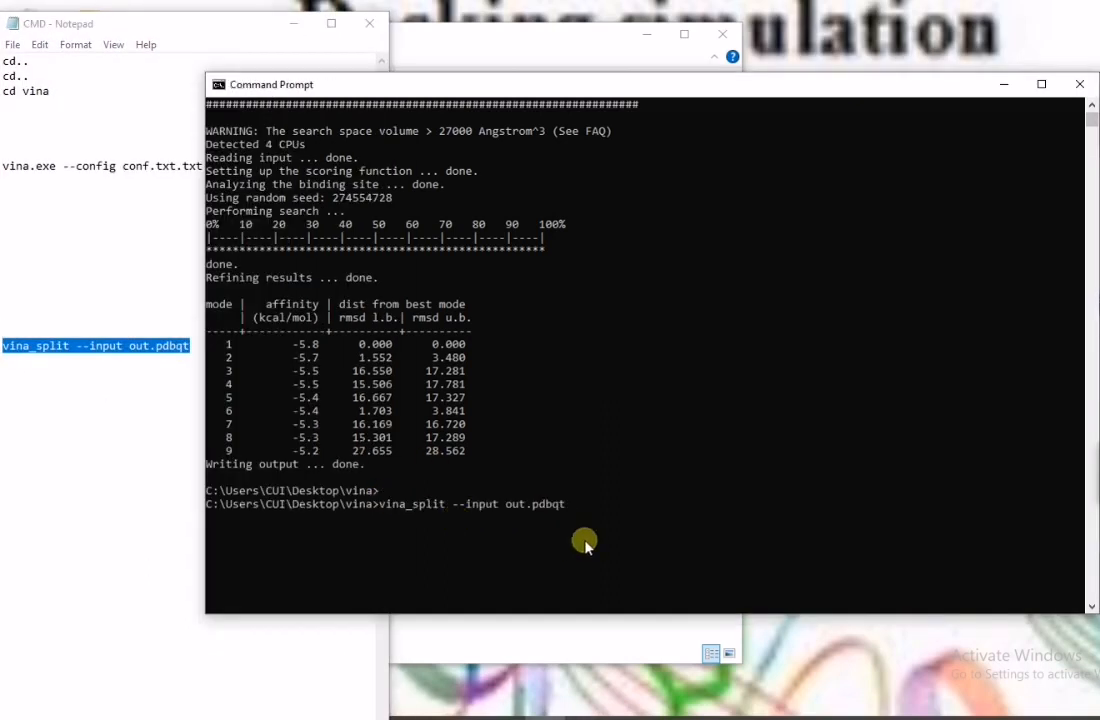
{"action": "key", "text": "Return"}
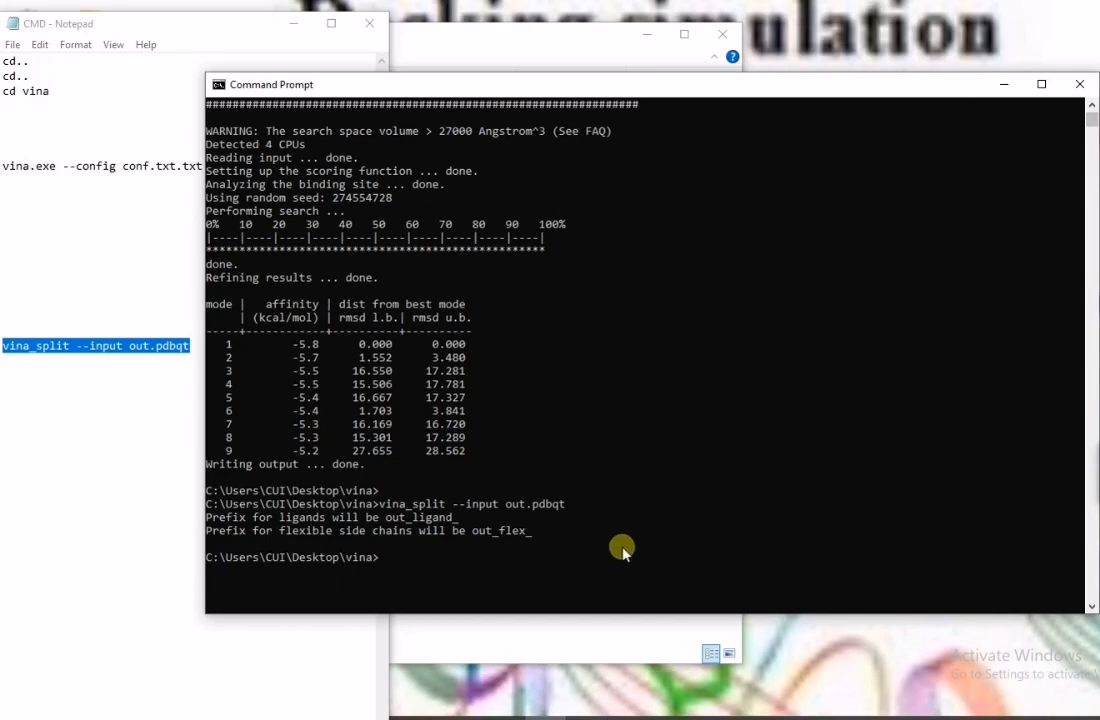
Step: Check the split out_ligand files in the vina folder
{"action": "left_click", "coordinate": [516, 49]}
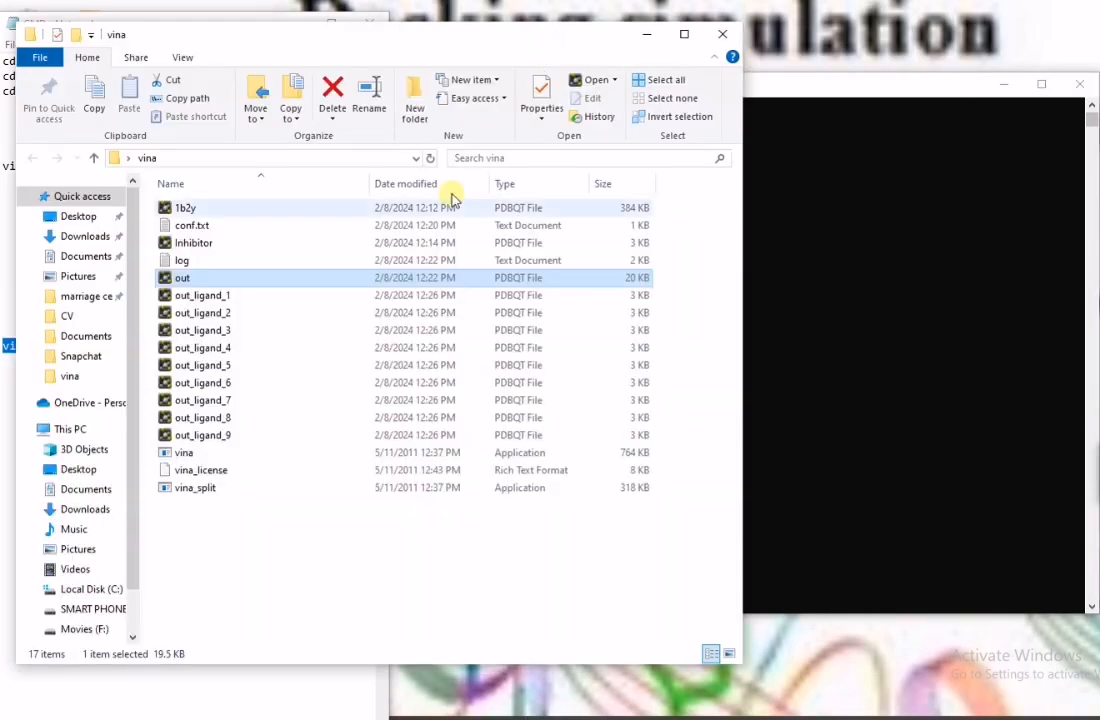
{"action": "left_click_drag", "start_coordinate": [149, 290], "coordinate": [245, 437]}
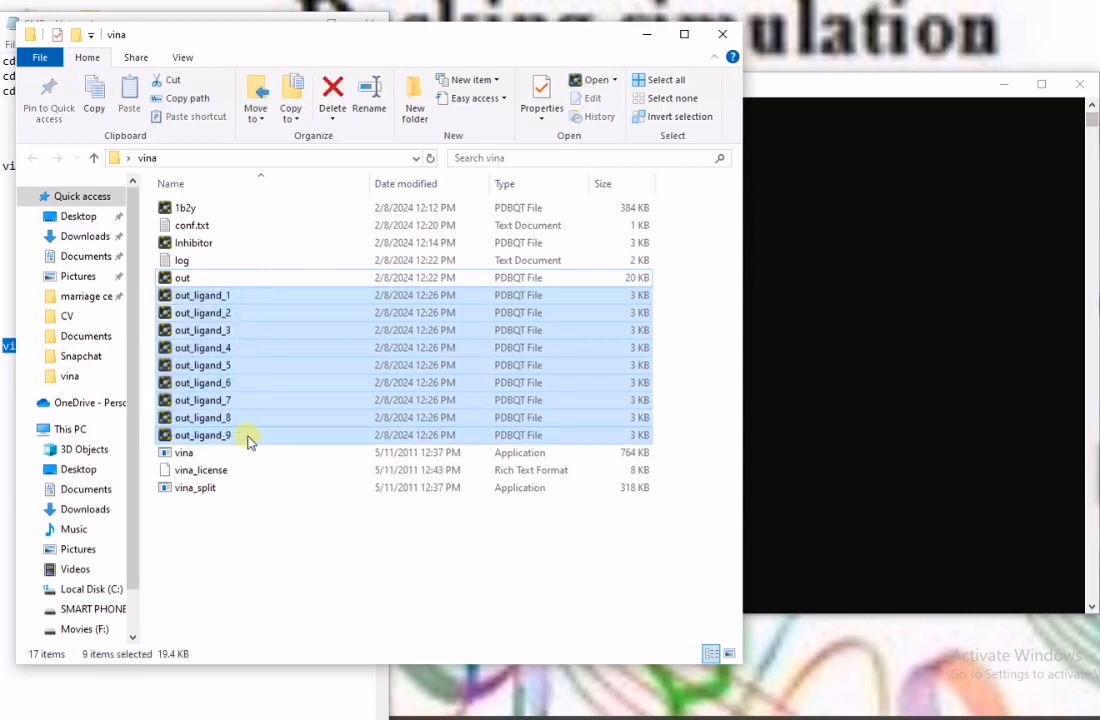
{"action": "left_click", "coordinate": [285, 579]}
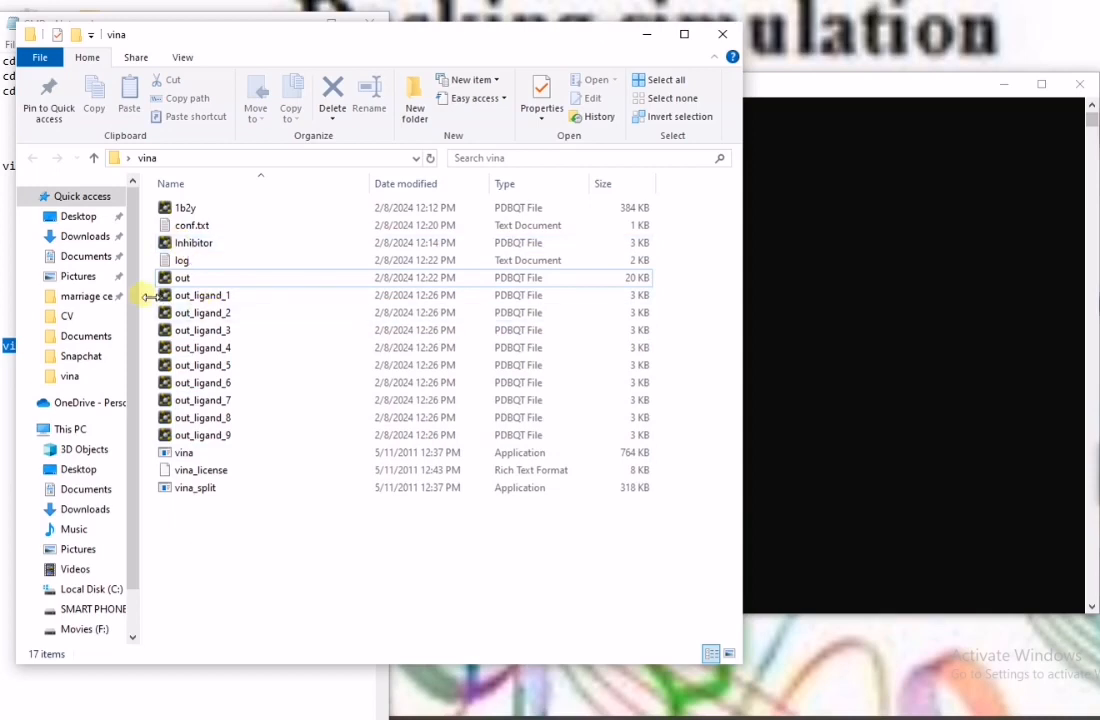
Step: Minimize the open windows and create a new Microsoft Word document named 1b2y on the desktop
{"action": "left_click", "coordinate": [1004, 84]}
{"action": "left_click", "coordinate": [646, 34]}
{"action": "left_click", "coordinate": [300, 27]}
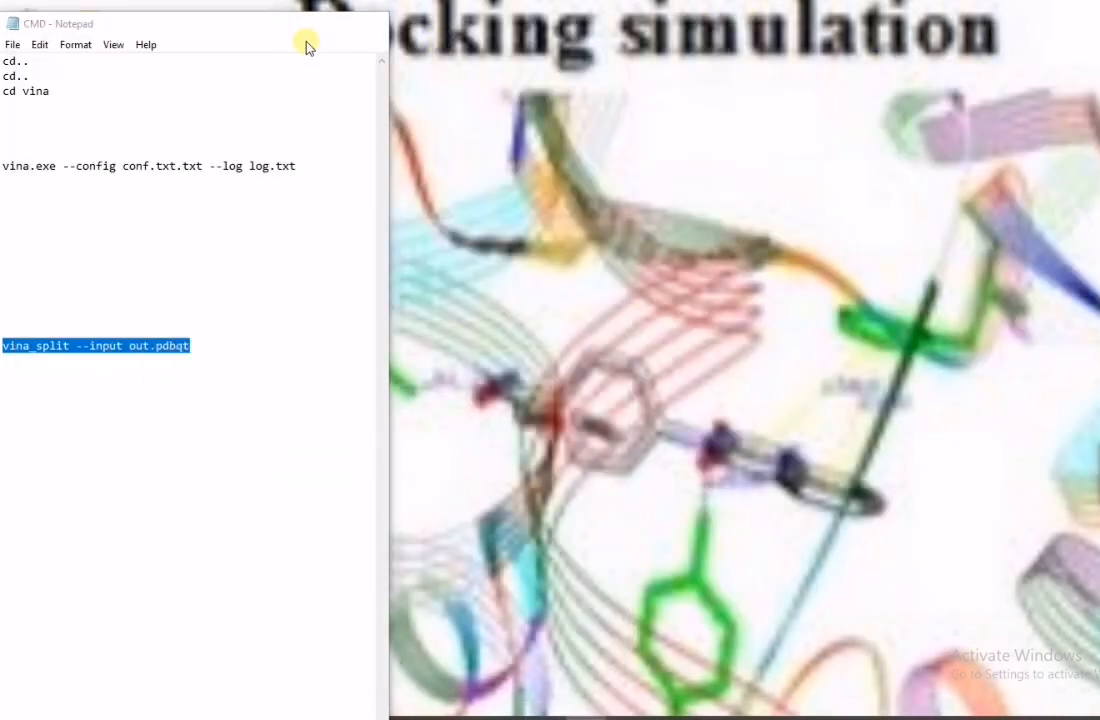
{"action": "right_click", "coordinate": [443, 122]}
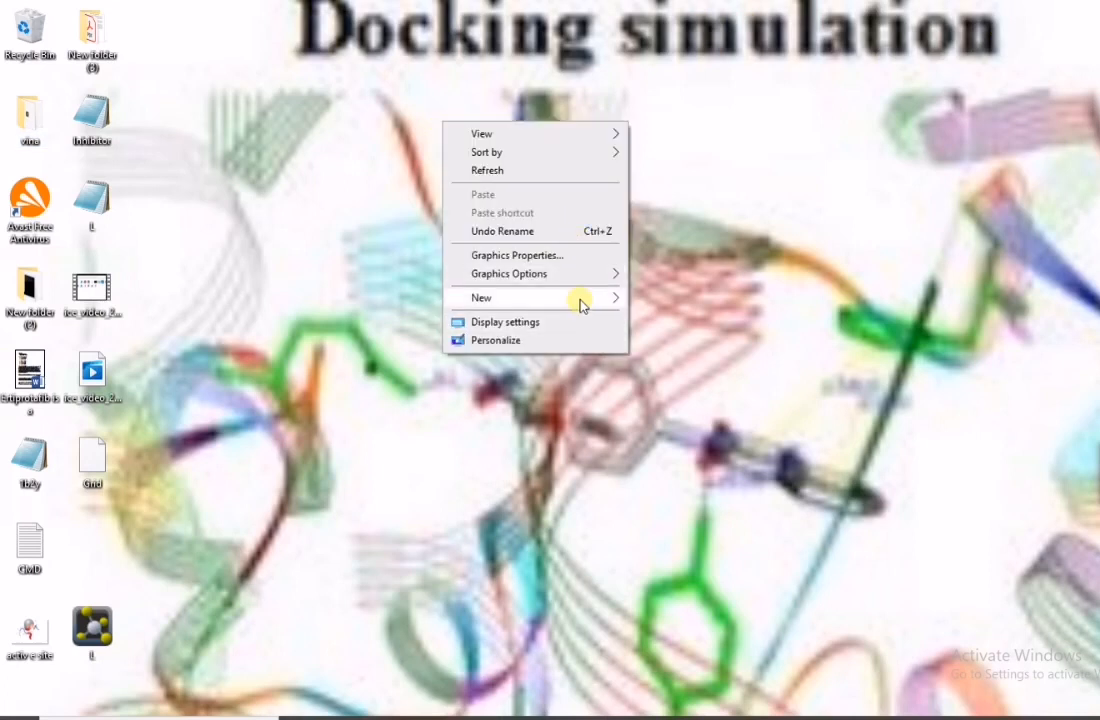
{"action": "mouse_move", "coordinate": [600, 298]}
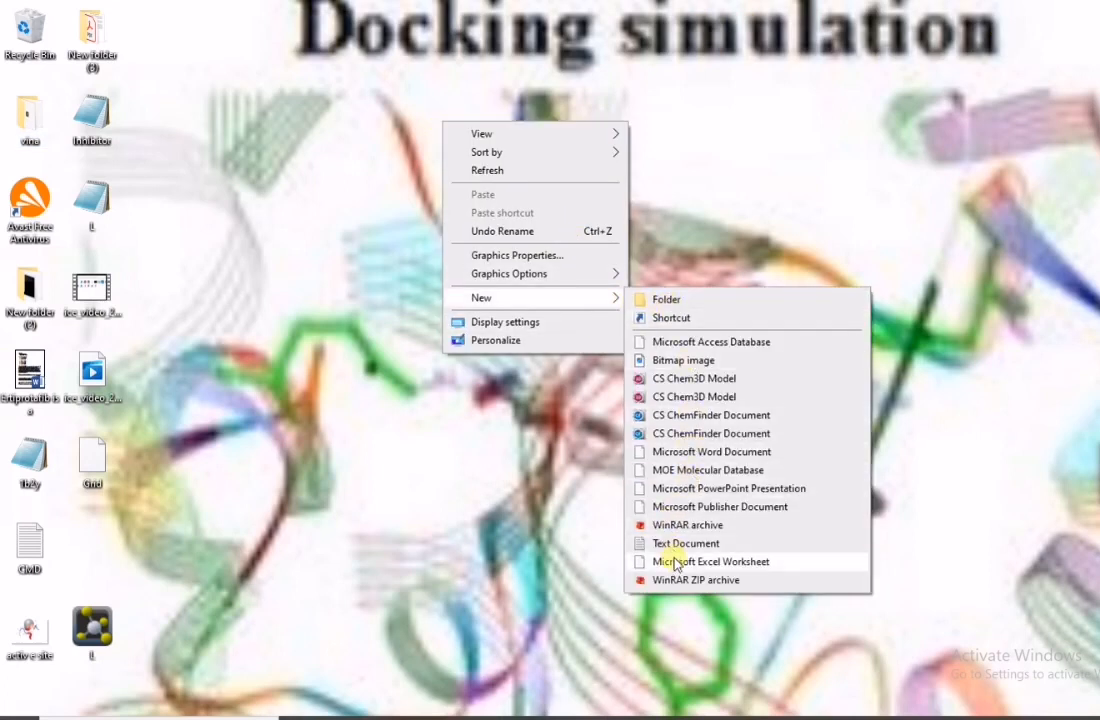
{"action": "left_click", "coordinate": [705, 452]}
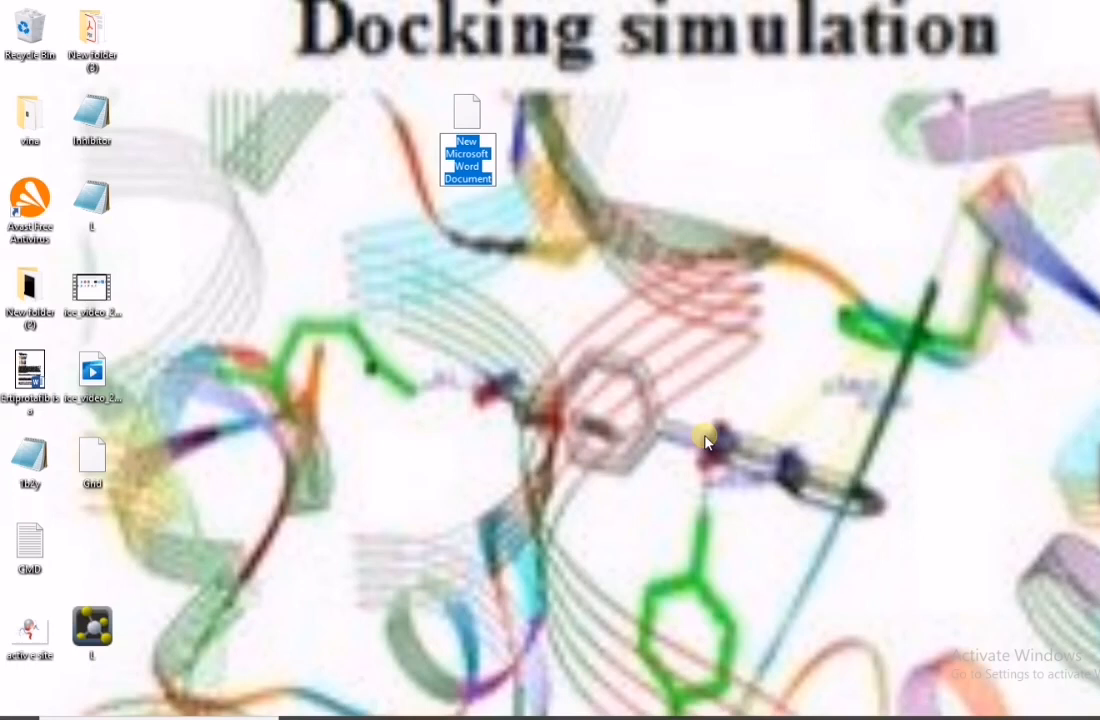
{"action": "type", "text": "1b2y"}
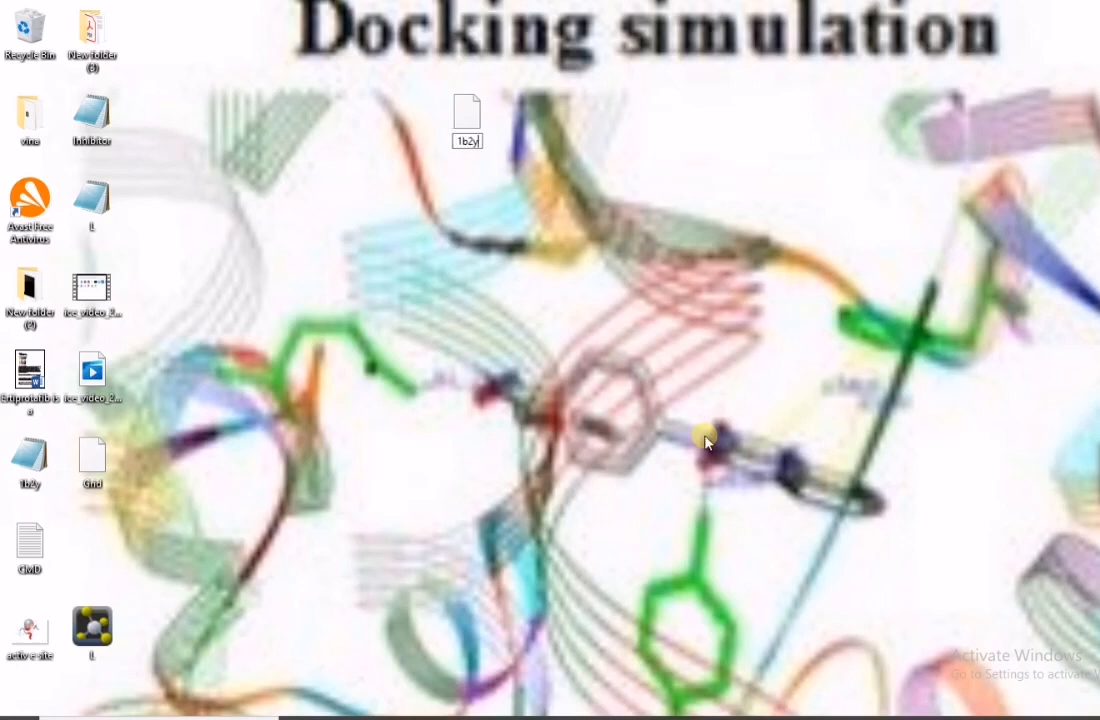
{"action": "key", "text": "Return"}
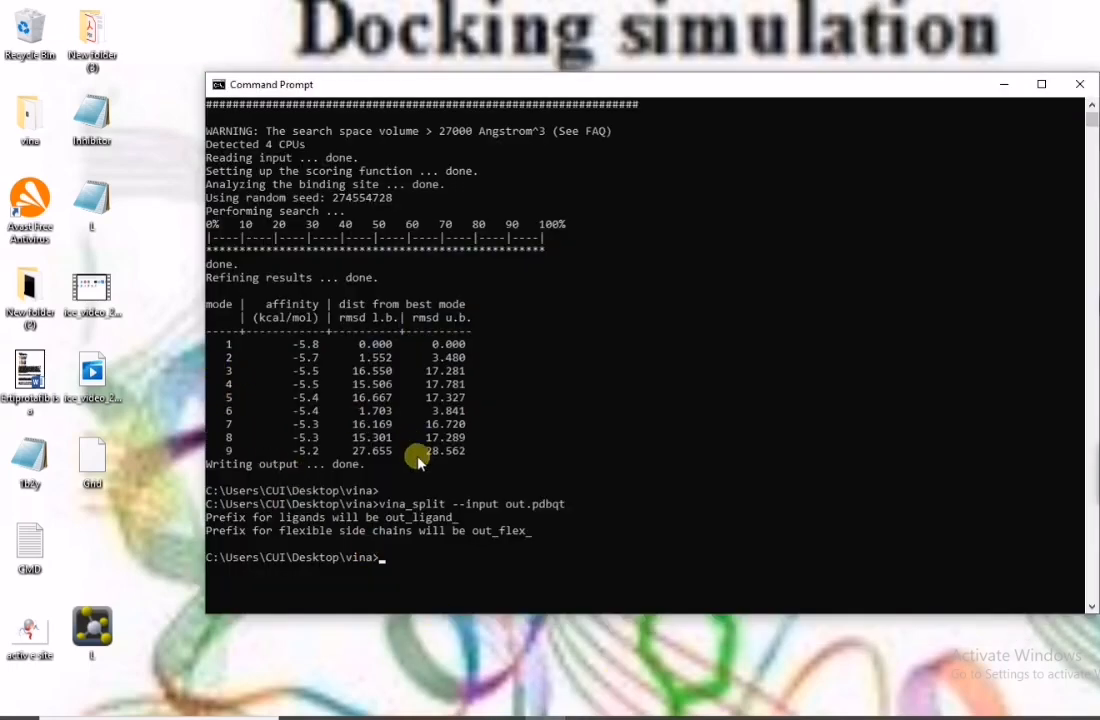
Step: Copy the docking mode, affinity and rmsd table from the Command Prompt output and switch to the 1b2y Word document
{"action": "left_click_drag", "start_coordinate": [490, 464], "coordinate": [213, 309]}
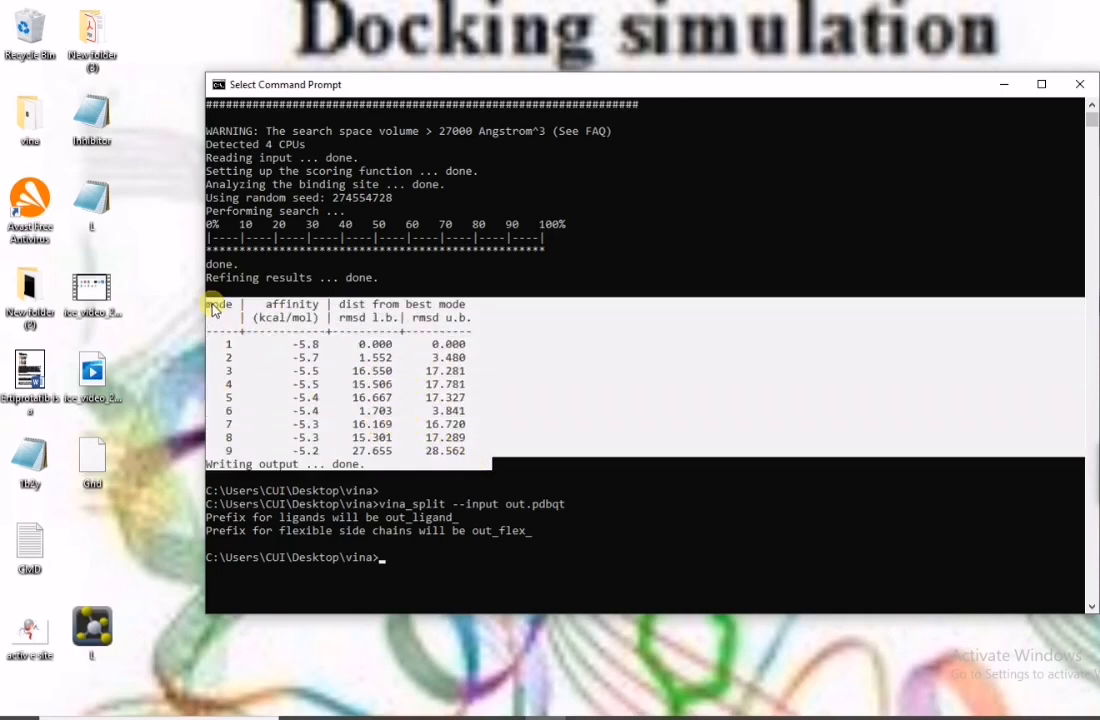
{"action": "right_click", "coordinate": [270, 333]}
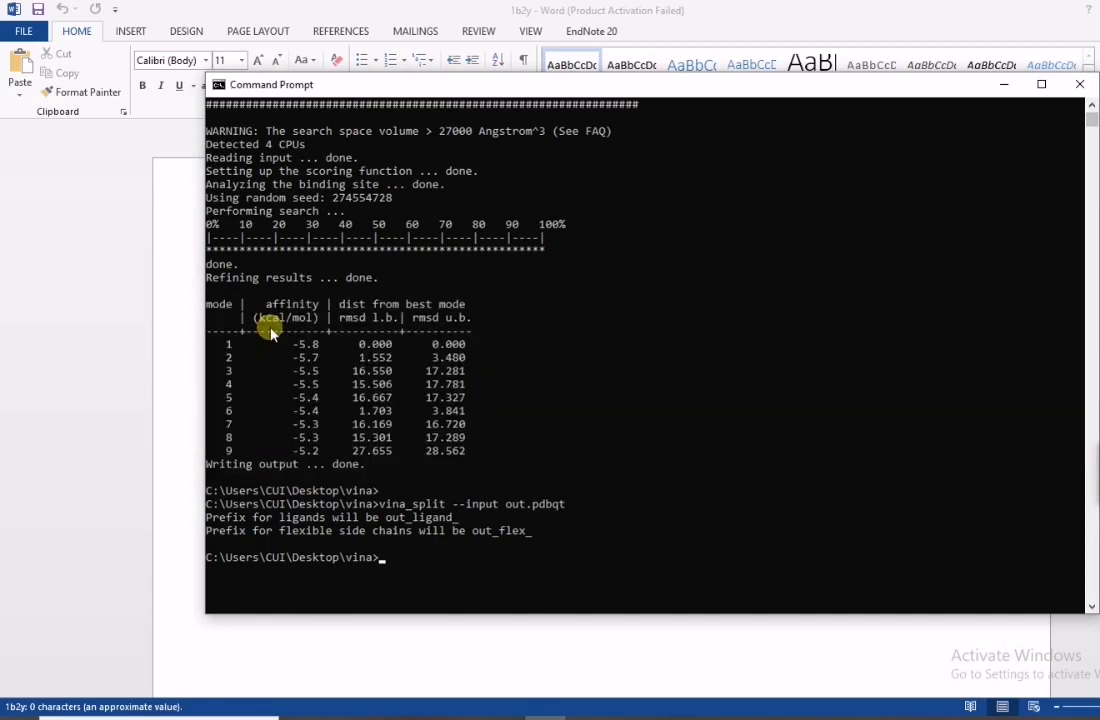
{"action": "left_click", "coordinate": [145, 330]}
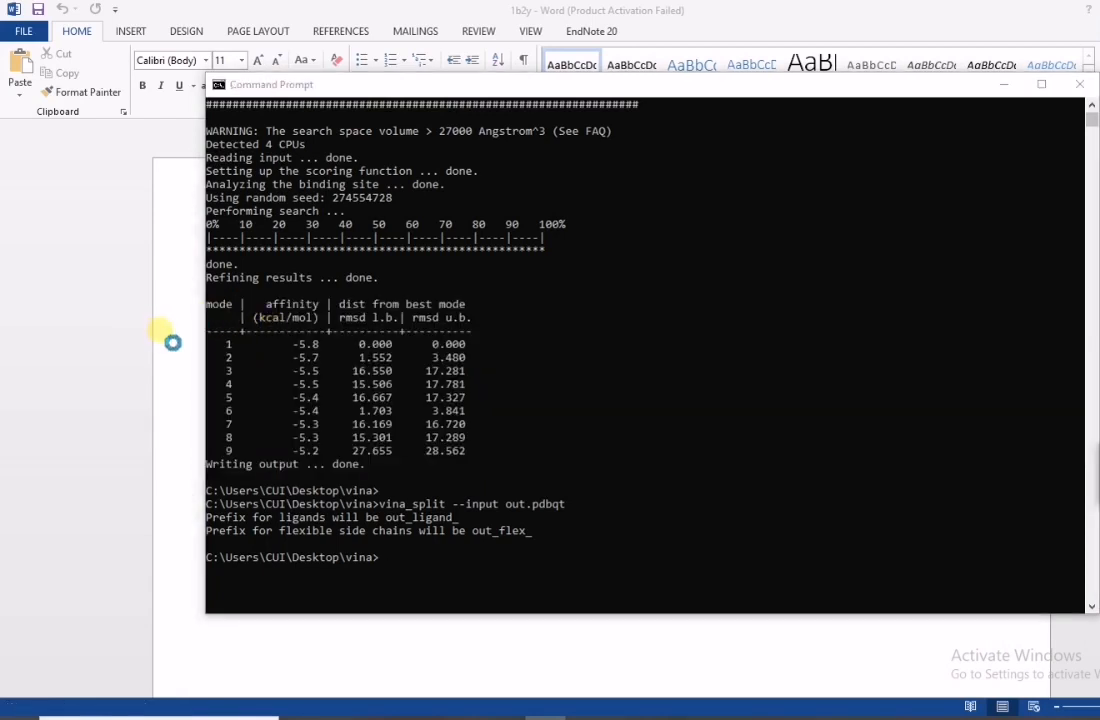
{"action": "right_click", "coordinate": [316, 333]}
{"action": "left_click", "coordinate": [296, 325]}
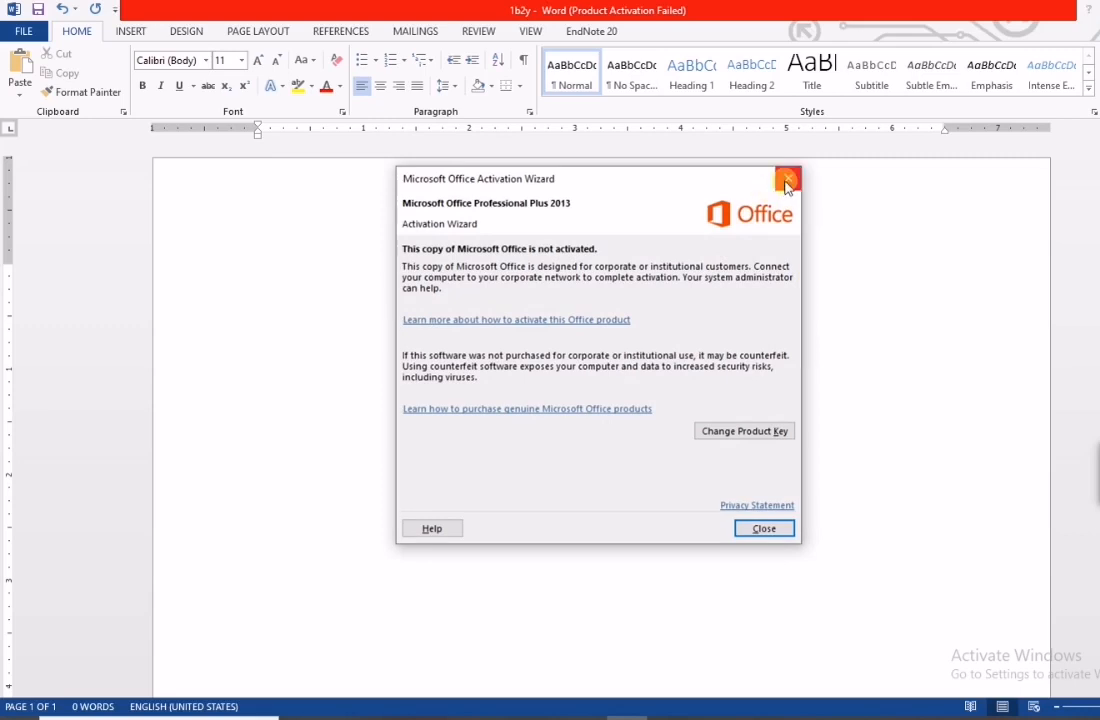
Step: Dismiss the Office Activation Wizard and enter the line "Inhibitor docking results" followed by a new paragraph in the 1b2y document
{"action": "left_click", "coordinate": [790, 177]}
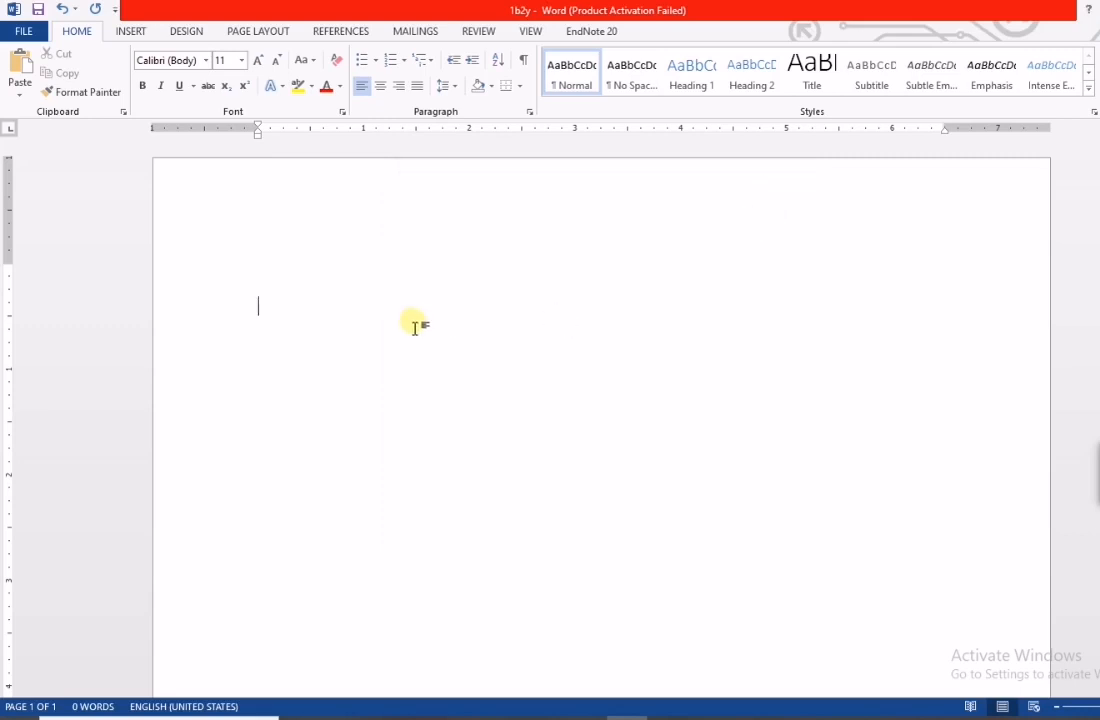
{"action": "type", "text": "nhibitor docking resul"}
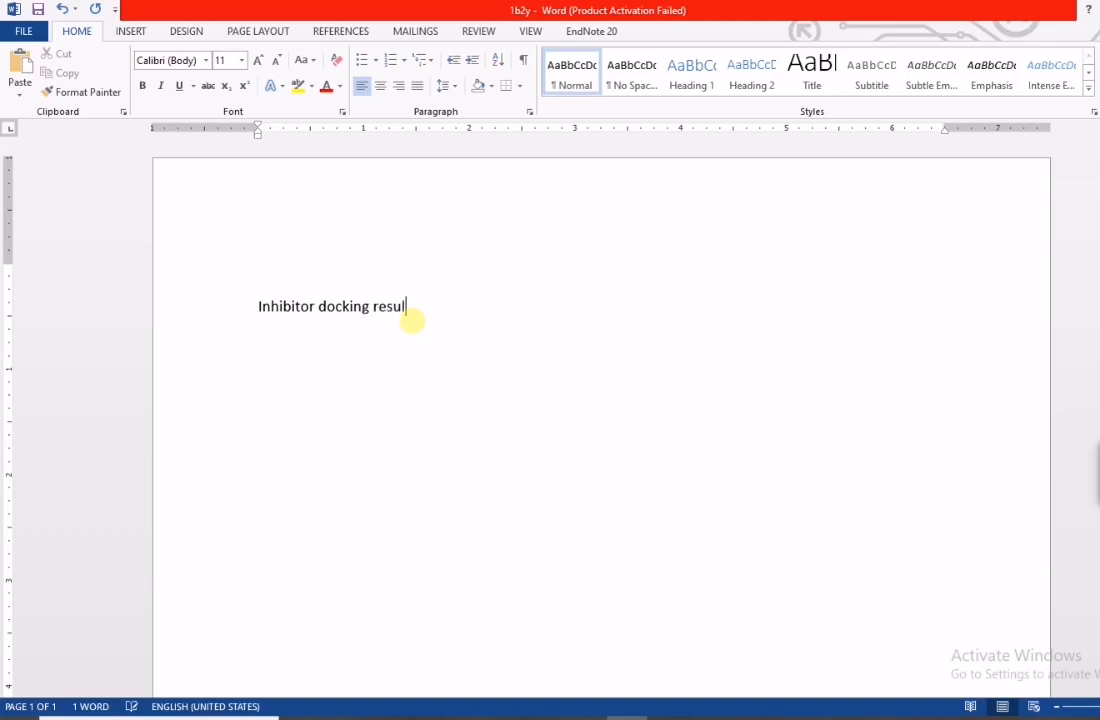
{"action": "key", "text": "Return"}
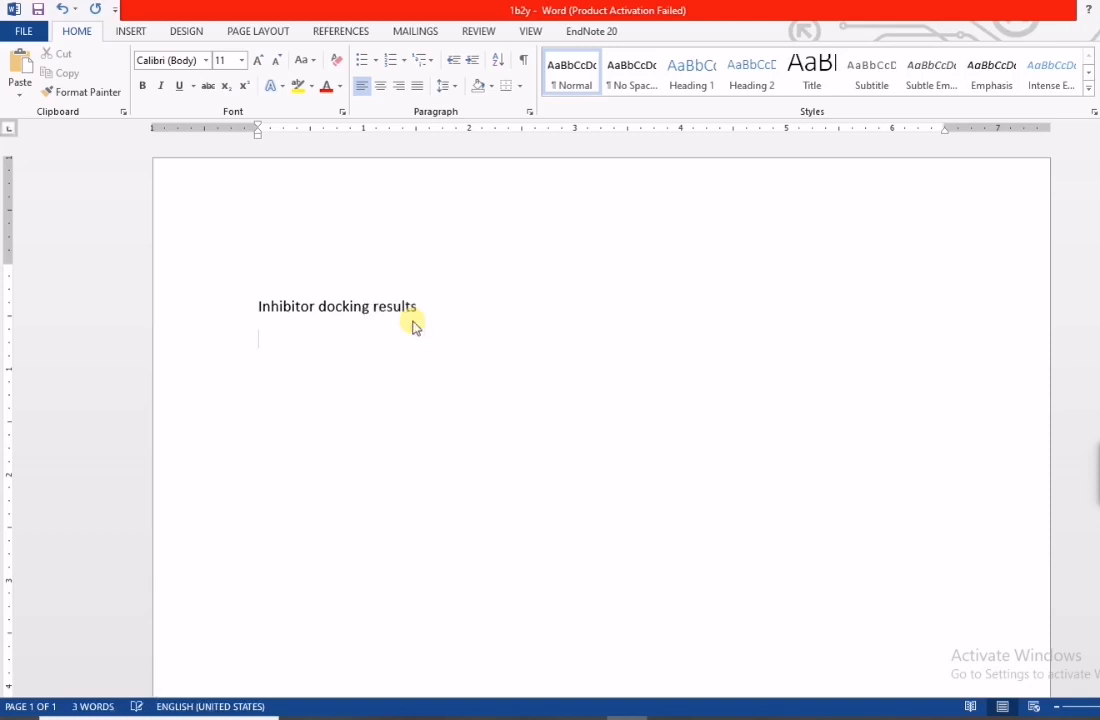
Step: Paste the copied mode, affinity and rmsd table below "Inhibitor docking results" in the 1b2y document and leave Word
{"action": "type", "text": "mode |   affinity | dist from best mode      | (kcal/mol) | rmsd l.b.| rmsd u.b. -----+------------+----------+----------    1         -5.8      0.000      0.000    2         -5.7      1.552      3.480    3         -5.5     16.550     17.281    4         -5.5     15.506     17.781    5         -5.4     16.667     17.327    6         -5.4      1.703      3.841    7         -5.3     16.169     16.720    8         -5.3     15.301     17.289    9         -5.2     27.655     28.562 Writing output ... done."}
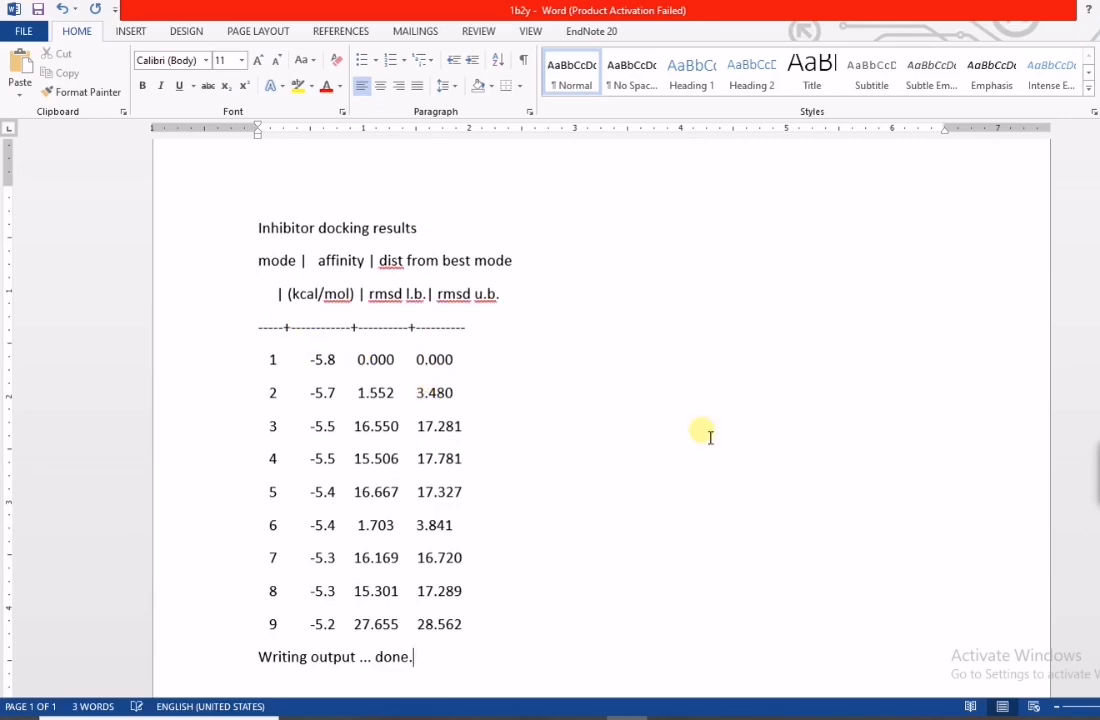
{"action": "left_click", "coordinate": [1098, 10]}
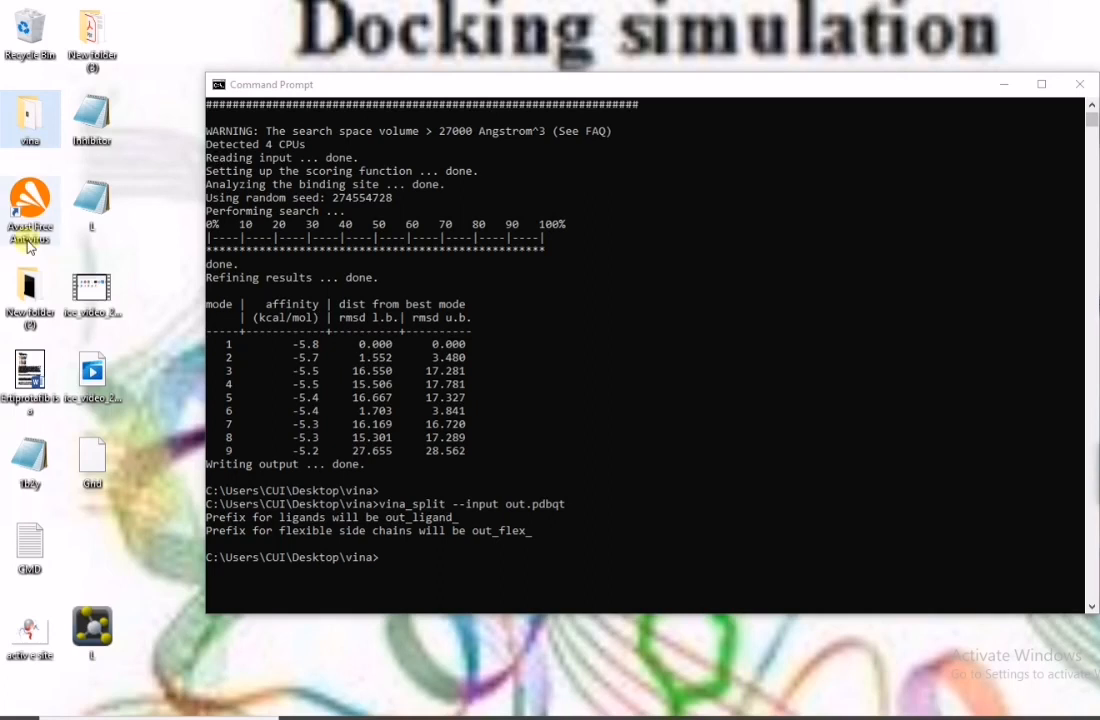
{"action": "double_click", "coordinate": [36, 280]}
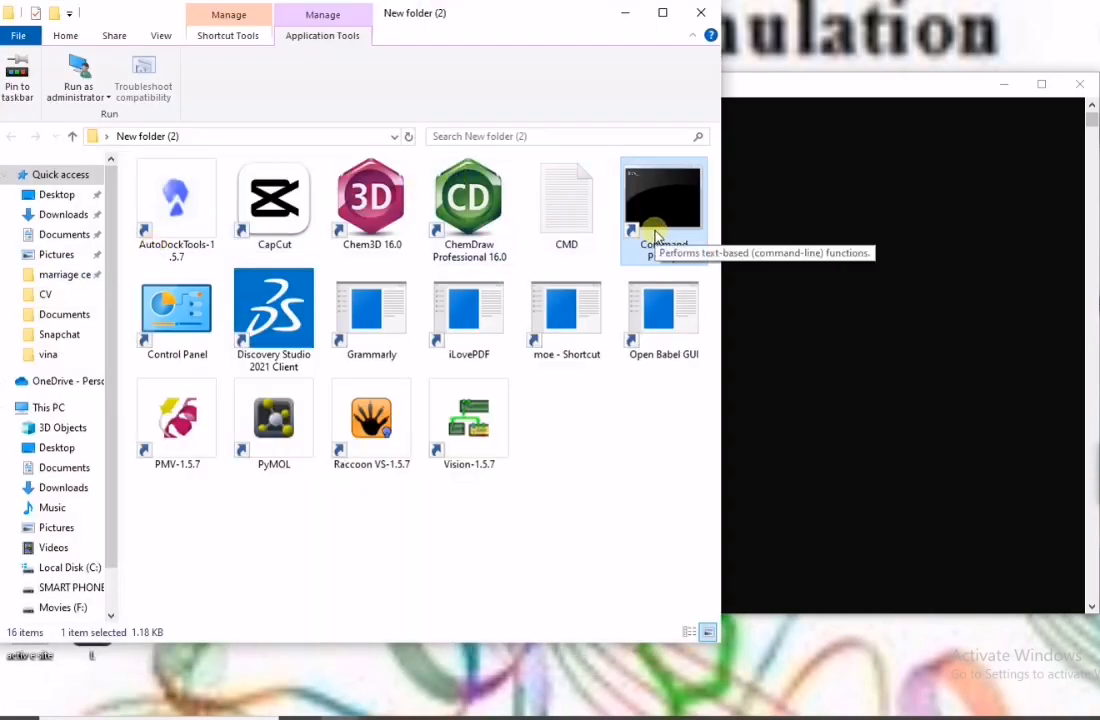
{"action": "double_click", "coordinate": [655, 236]}
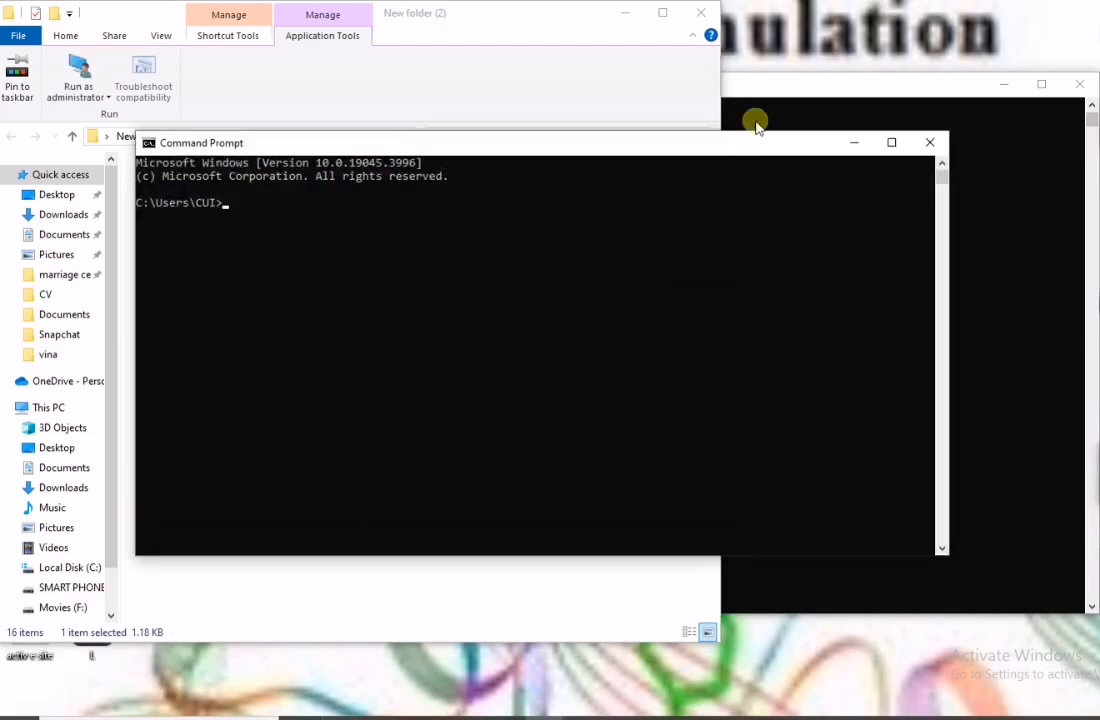
{"action": "left_click", "coordinate": [627, 19]}
{"action": "left_click", "coordinate": [627, 19]}
{"action": "double_click", "coordinate": [25, 118]}
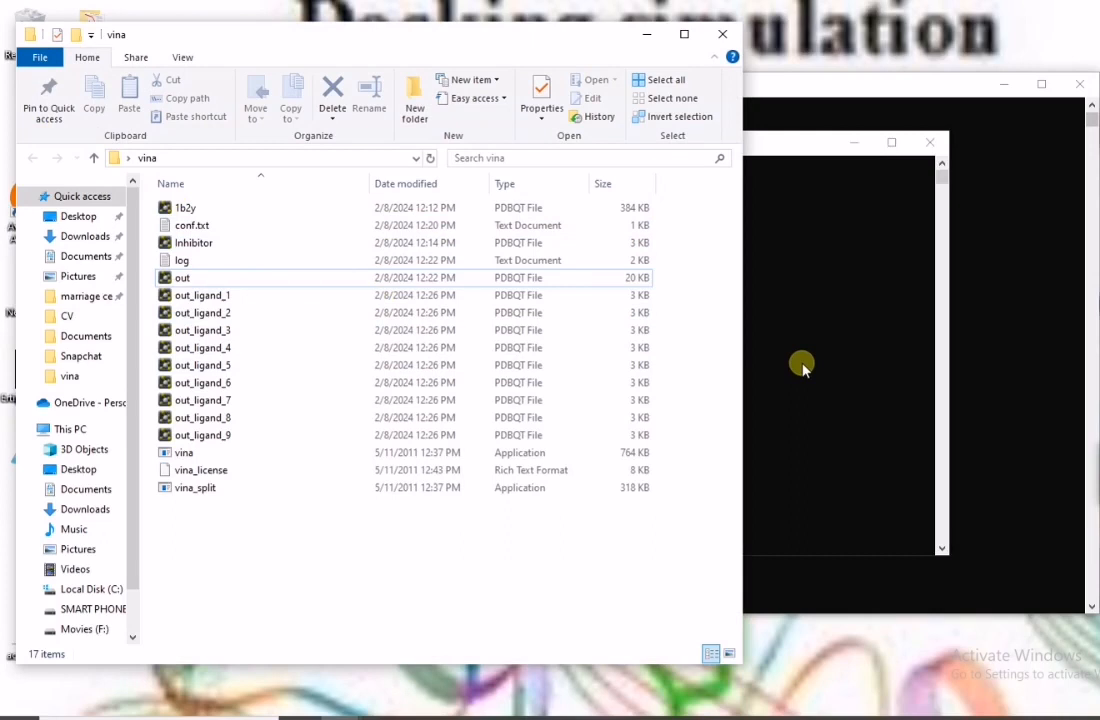
{"action": "left_click", "coordinate": [802, 363]}
{"action": "left_click", "coordinate": [648, 32]}
{"action": "left_click", "coordinate": [856, 142]}
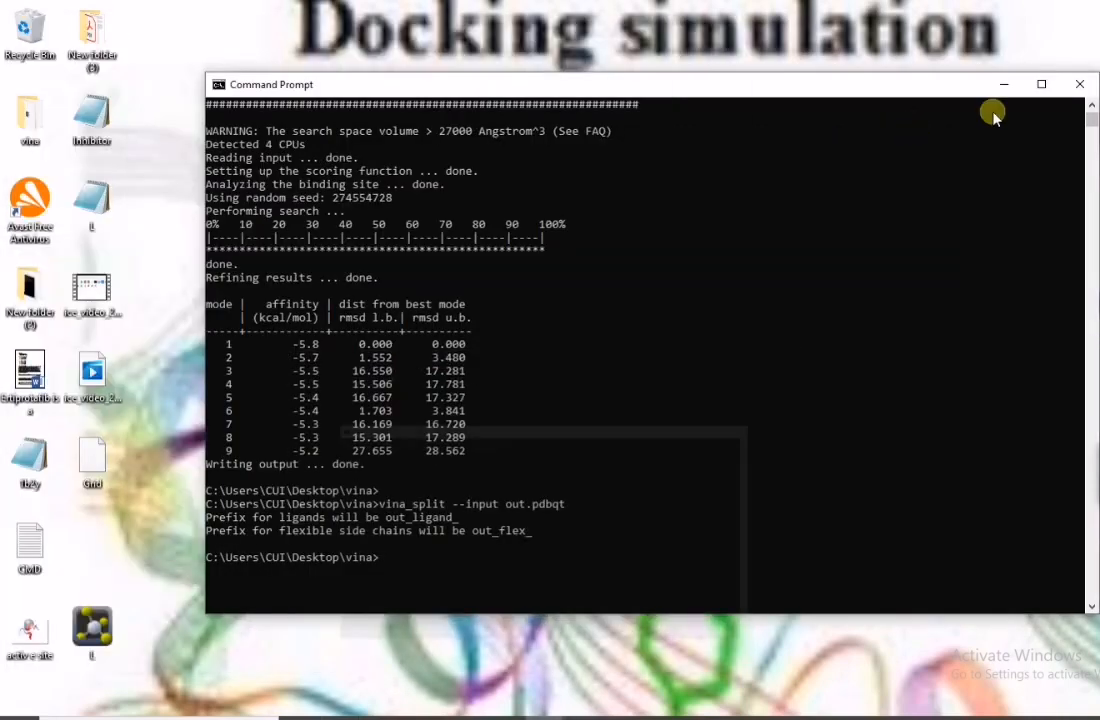
Step: Minimize the Command Prompt, launch PyMOL from New folder (2) on the desktop and dismiss its Activation dialog
{"action": "left_click", "coordinate": [1004, 84]}
{"action": "double_click", "coordinate": [25, 288]}
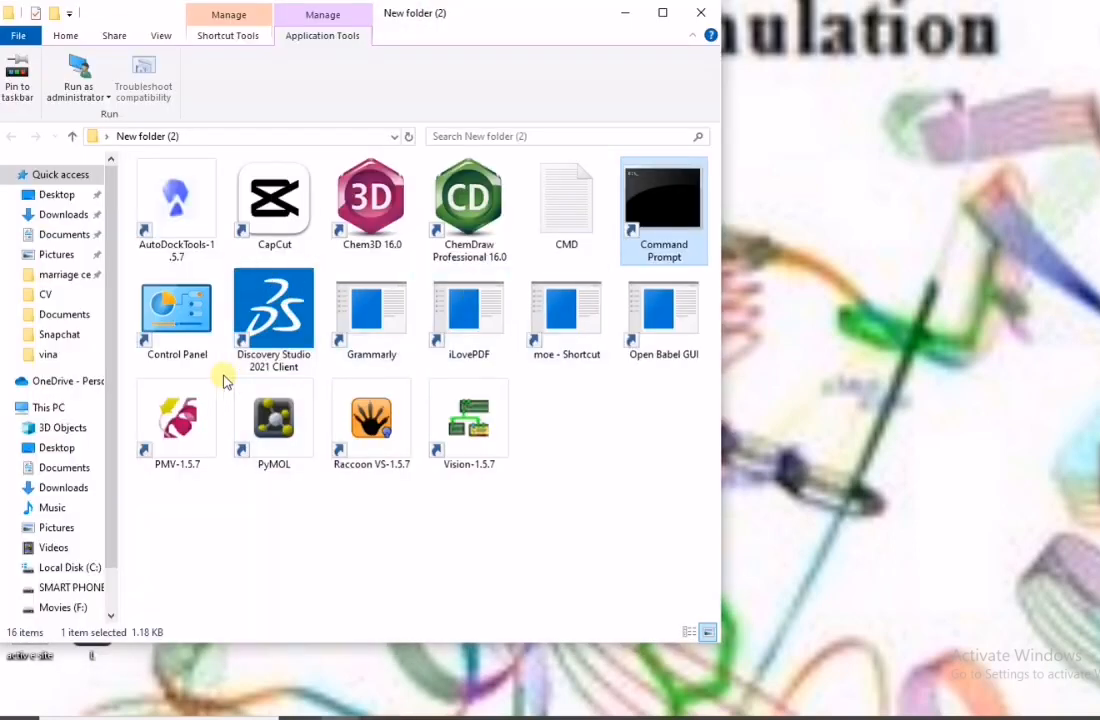
{"action": "double_click", "coordinate": [250, 432]}
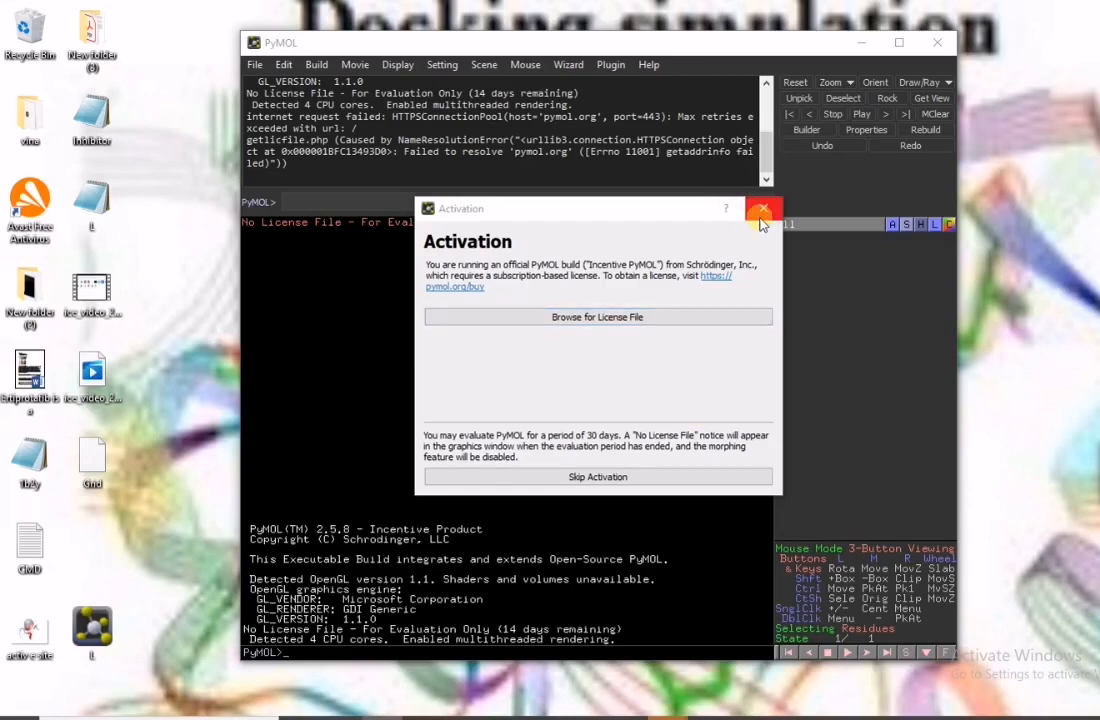
{"action": "left_click", "coordinate": [760, 216]}
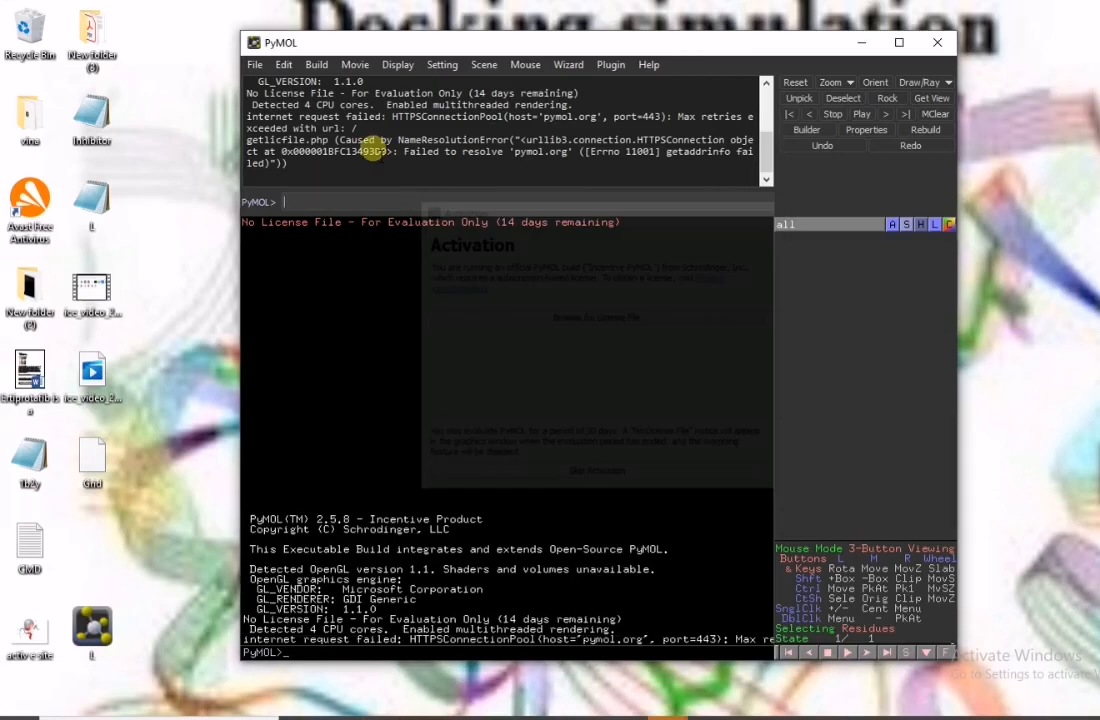
Step: Load the 1b2y PDBQT file from the vina folder on the desktop into PyMOL
{"action": "left_click", "coordinate": [255, 64]}
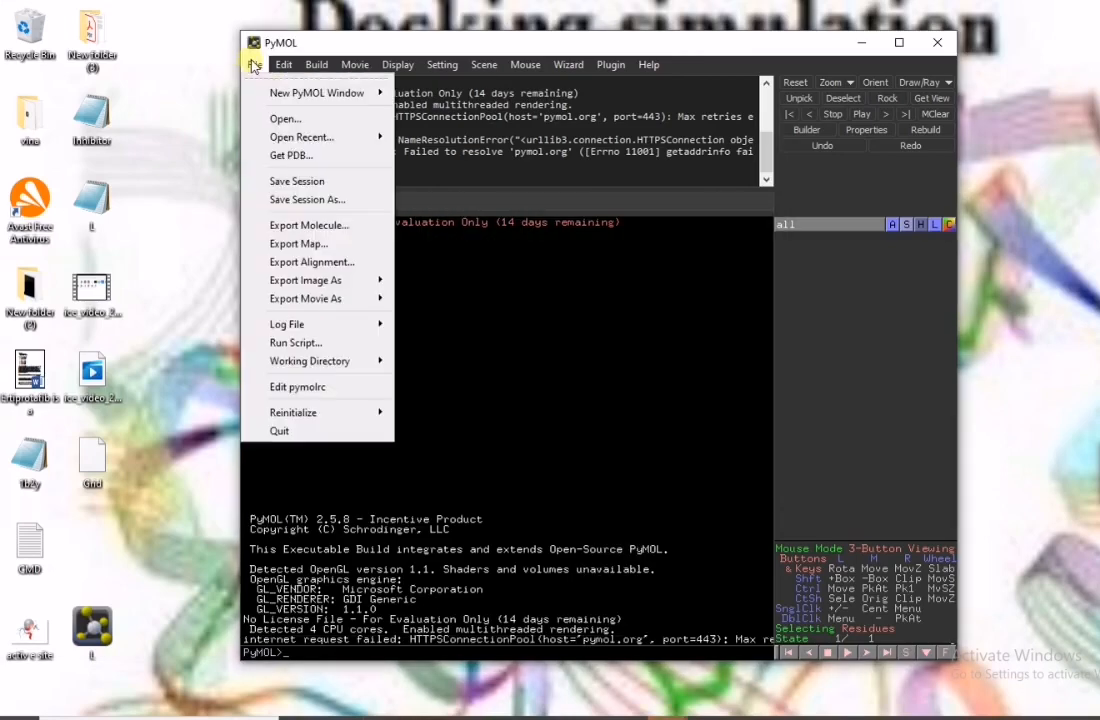
{"action": "left_click", "coordinate": [286, 117]}
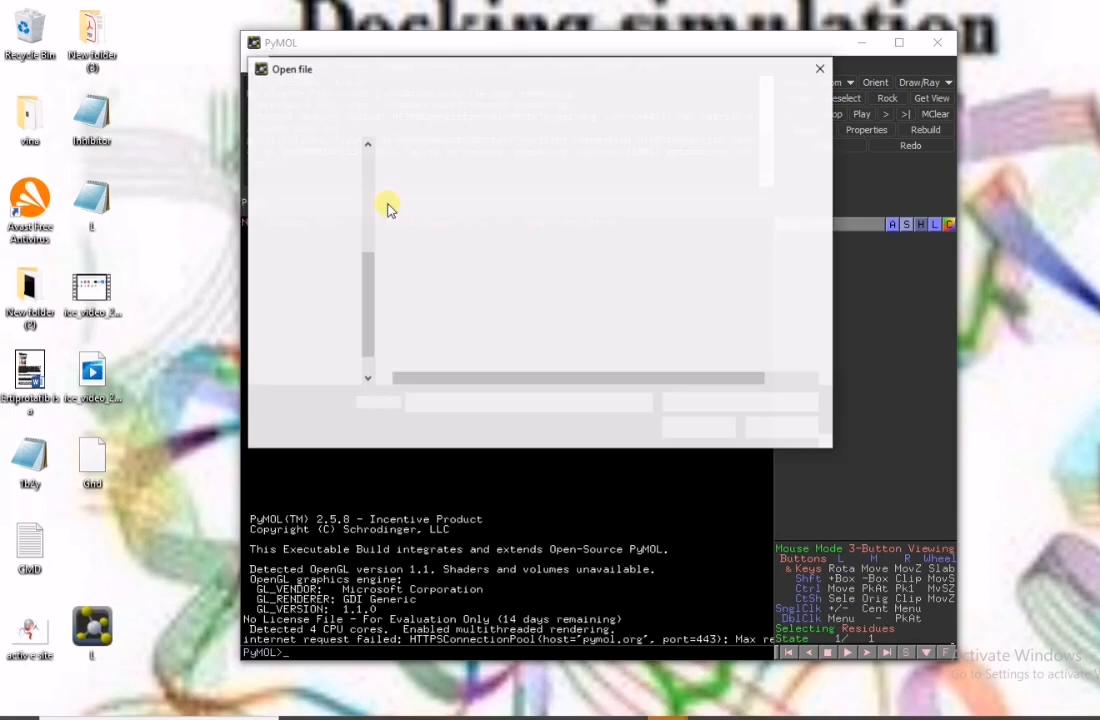
{"action": "left_click", "coordinate": [309, 193]}
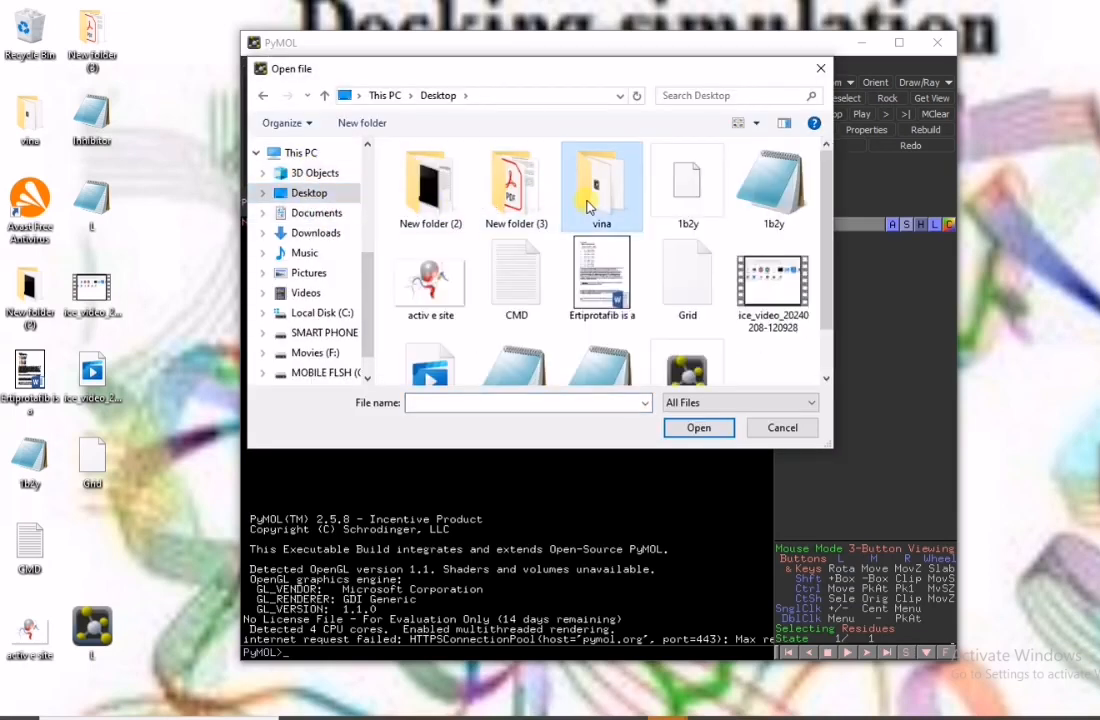
{"action": "double_click", "coordinate": [589, 200]}
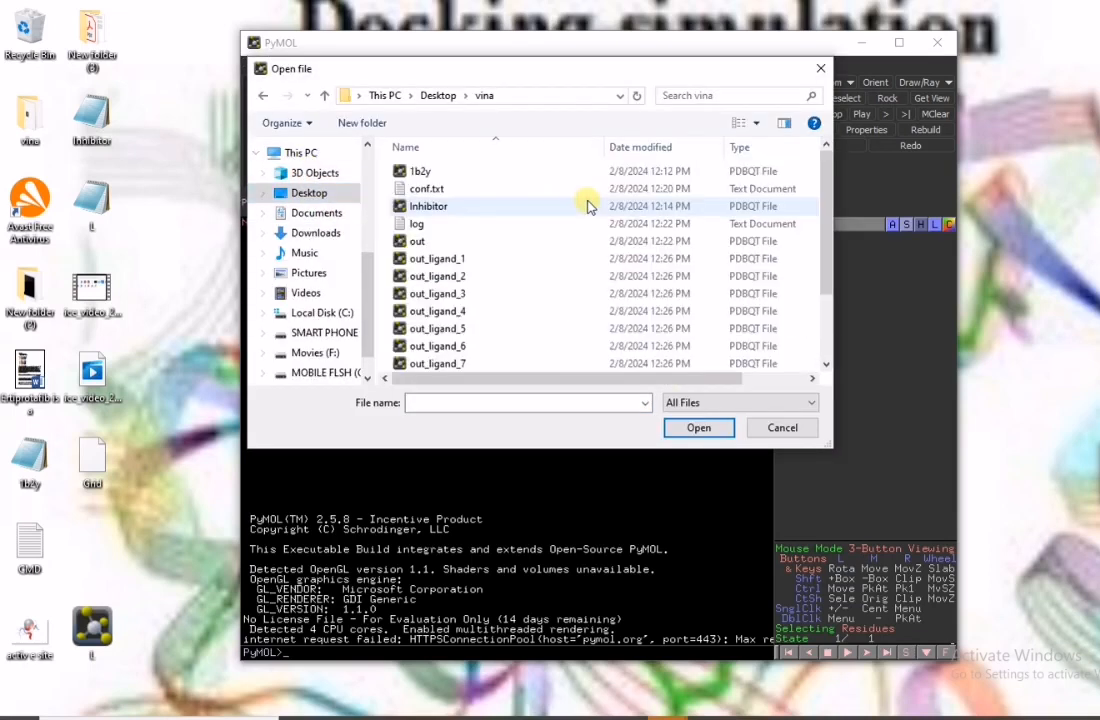
{"action": "double_click", "coordinate": [430, 173]}
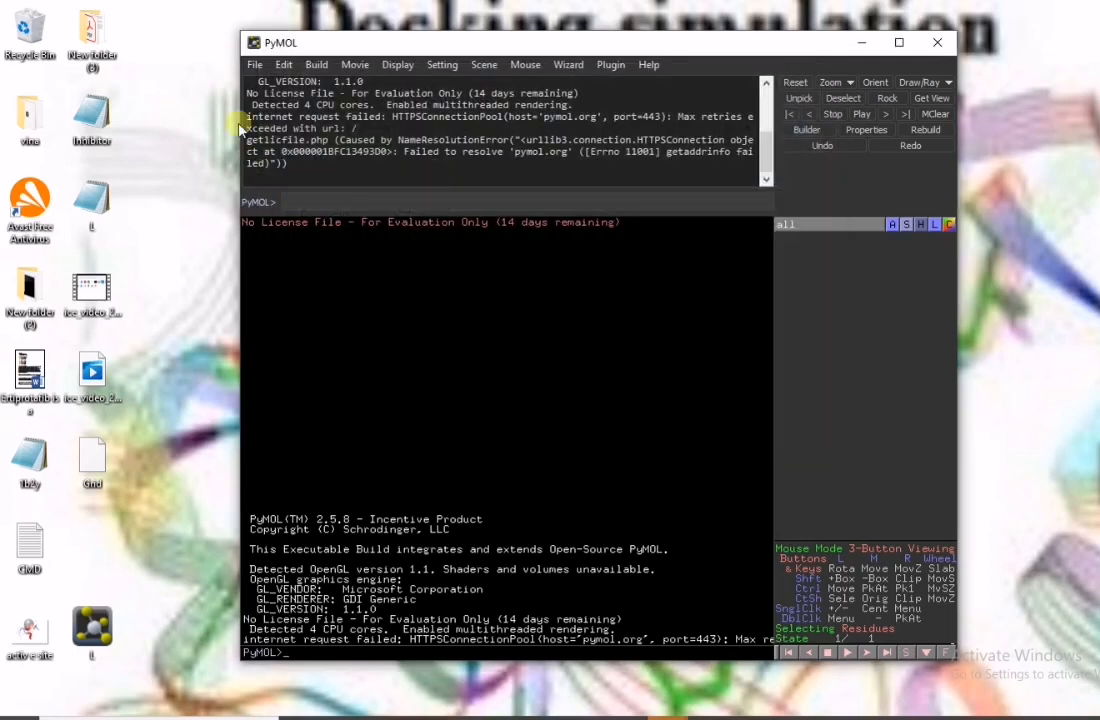
Step: Load the out PDBQT file from the vina folder alongside 1b2y and inspect the docked ligand pose
{"action": "left_click", "coordinate": [255, 66]}
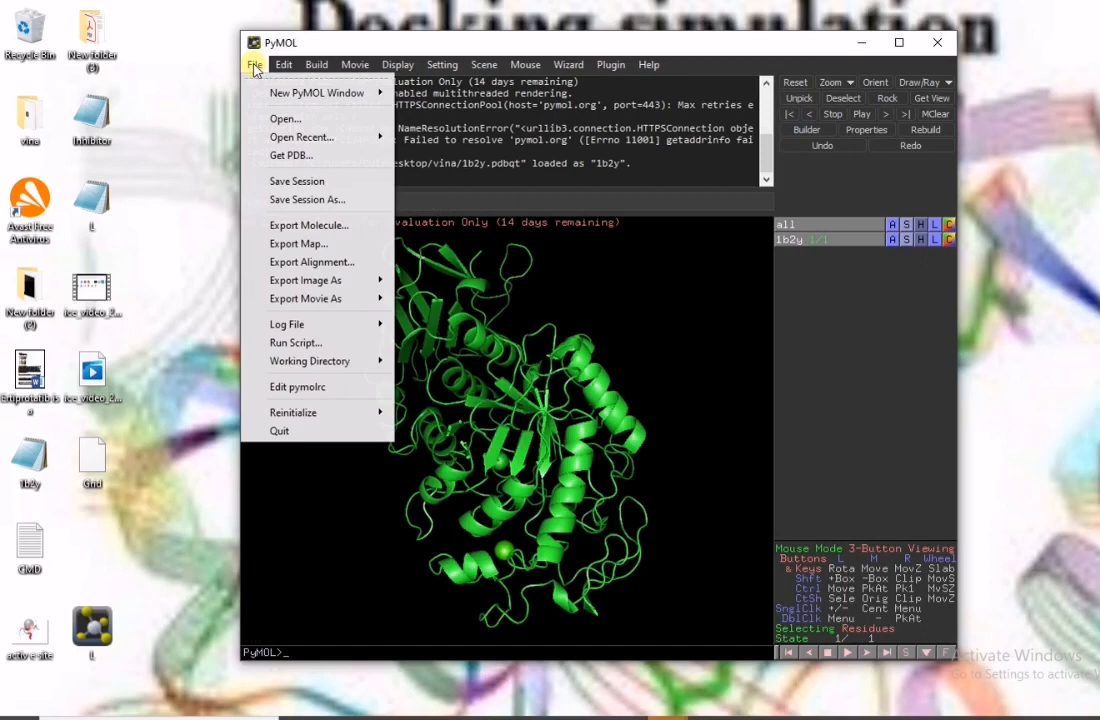
{"action": "left_click", "coordinate": [286, 118]}
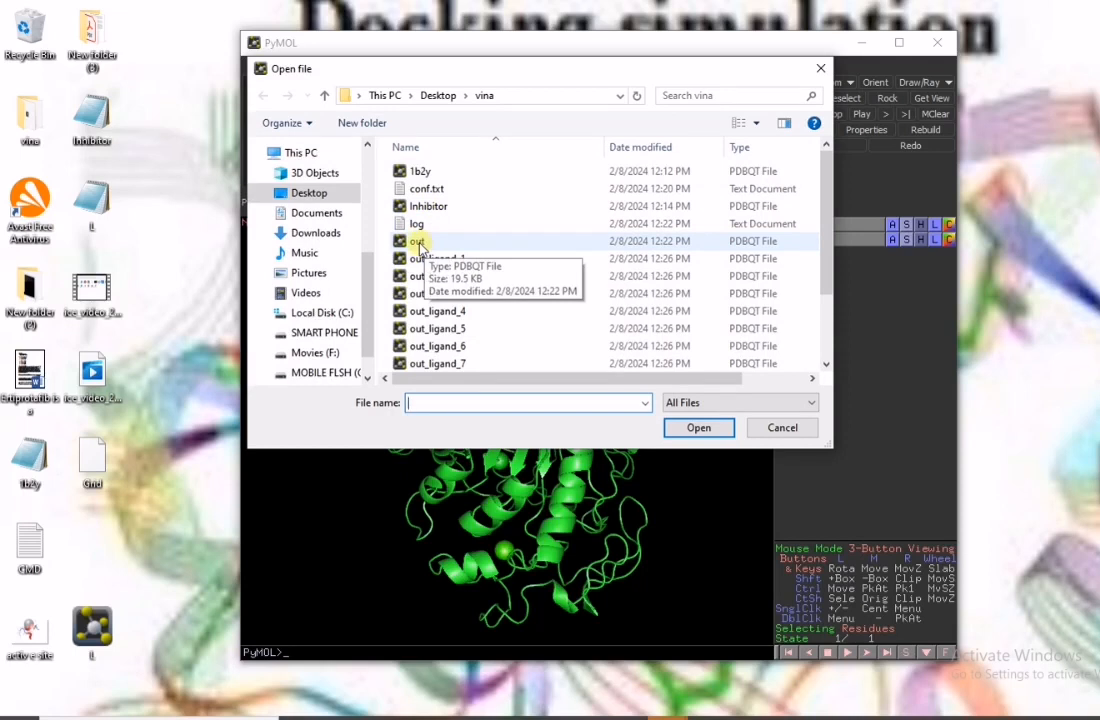
{"action": "double_click", "coordinate": [435, 243]}
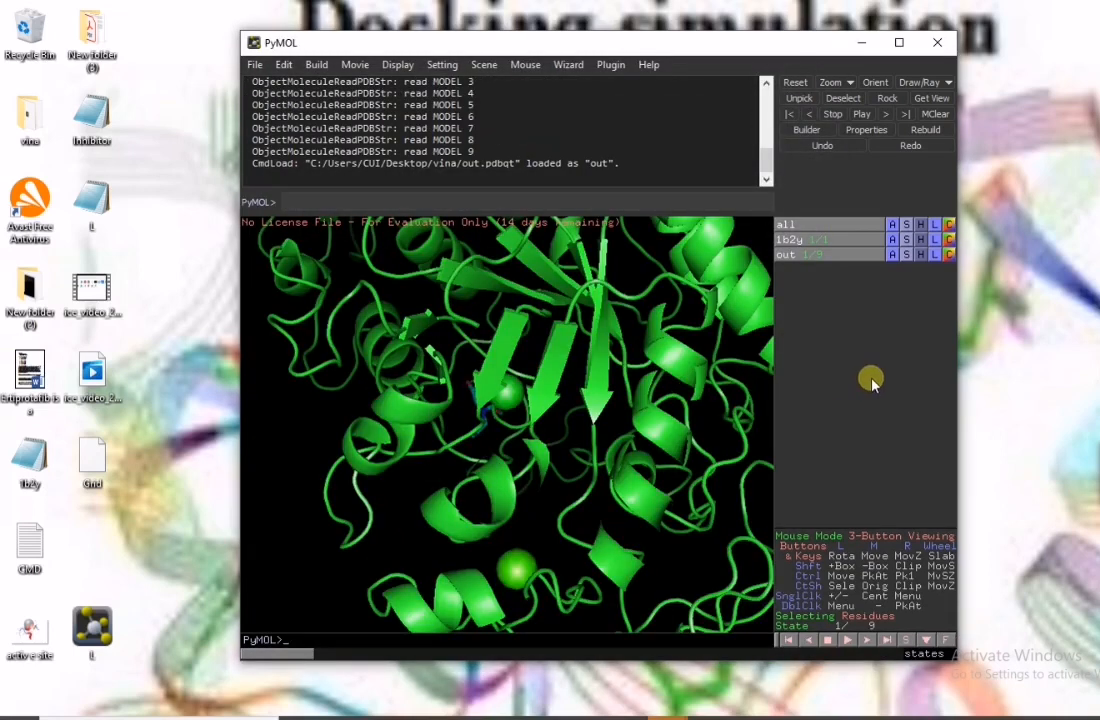
{"action": "left_click_drag", "start_coordinate": [694, 358], "coordinate": [480, 388]}
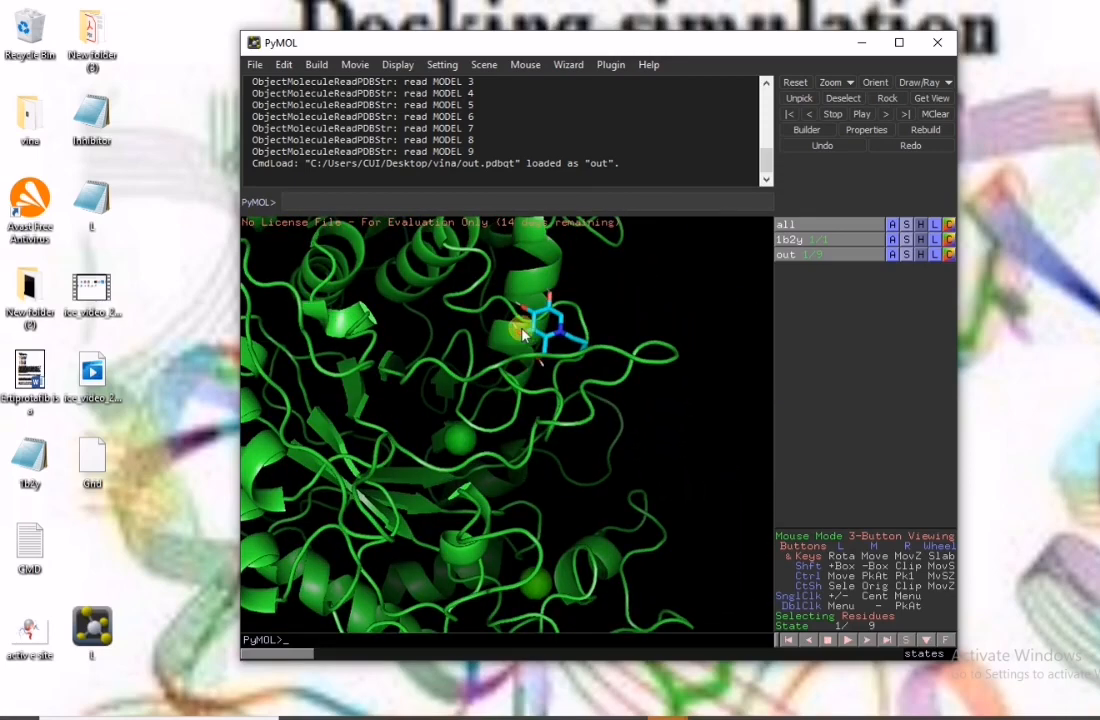
{"action": "left_click_drag", "start_coordinate": [344, 314], "coordinate": [405, 310]}
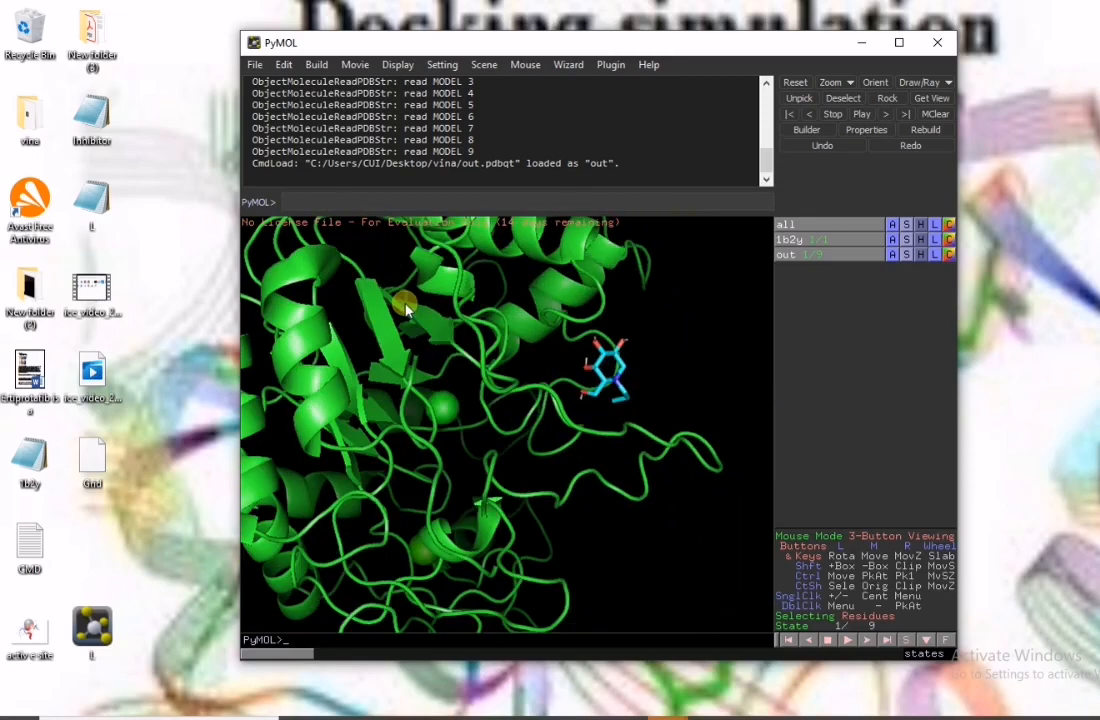
Step: Export the enabled molecules in the current state to the desktop as a PDB file named I0
{"action": "left_click", "coordinate": [255, 66]}
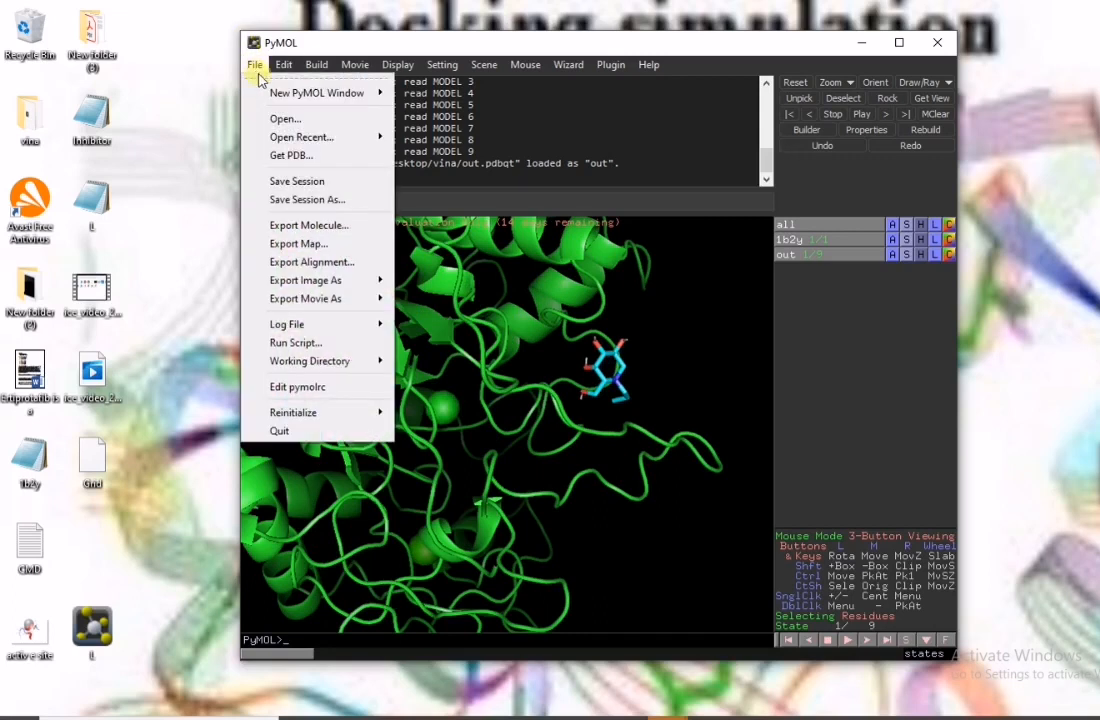
{"action": "left_click", "coordinate": [310, 226]}
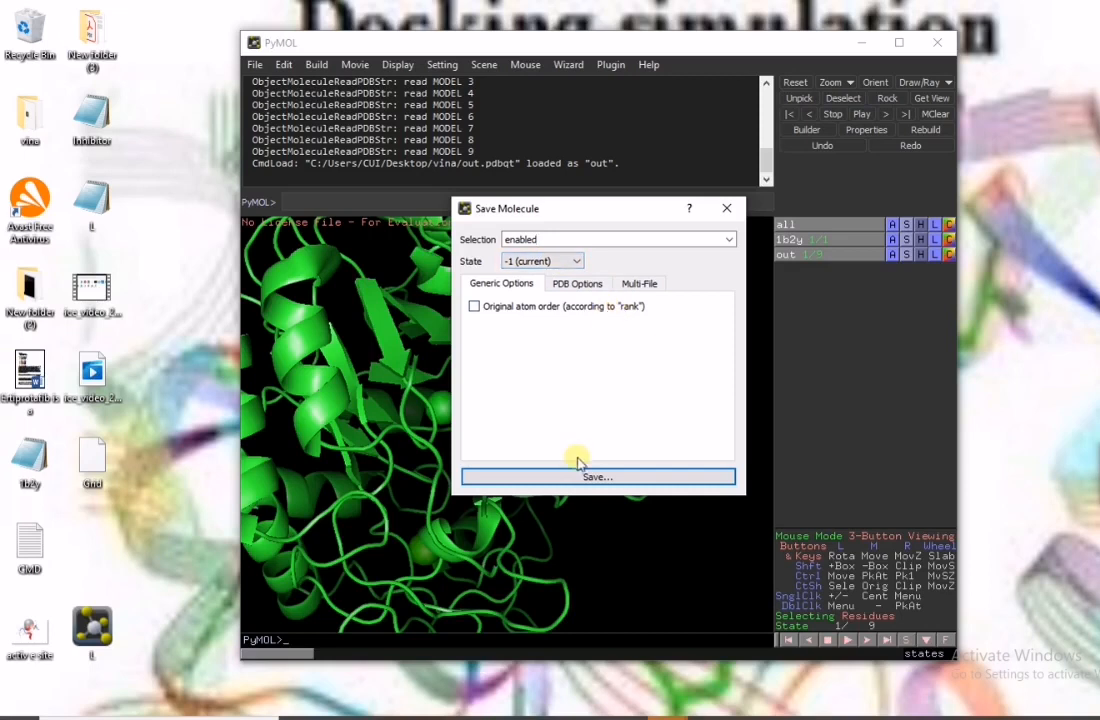
{"action": "left_click", "coordinate": [594, 478]}
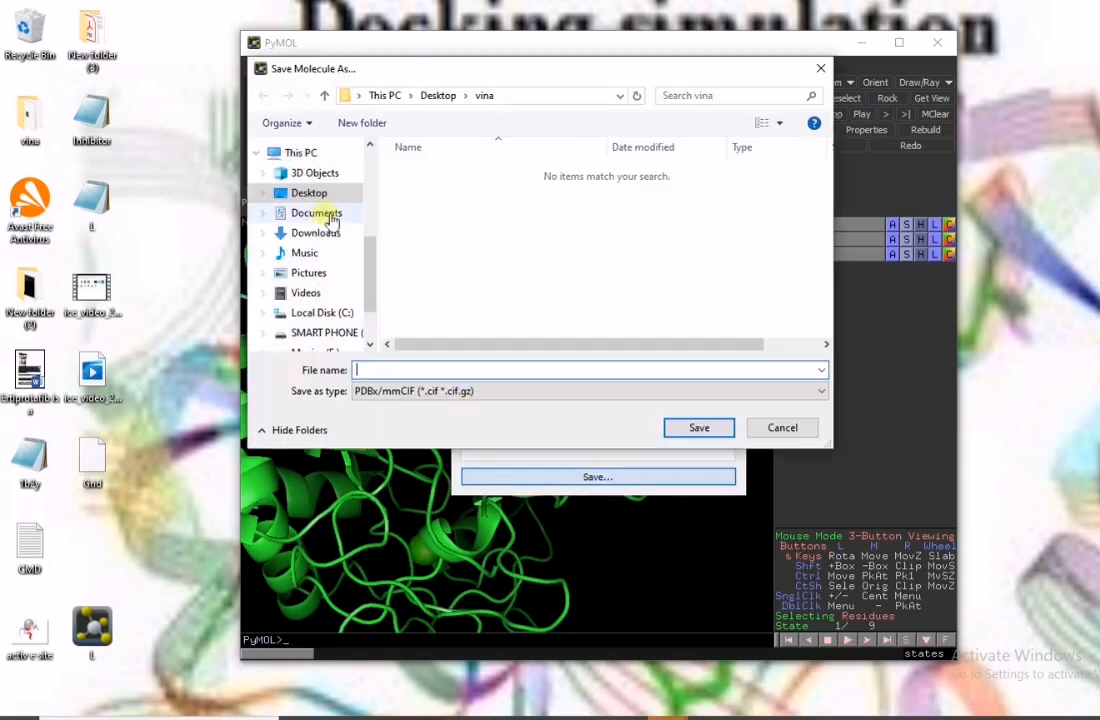
{"action": "left_click", "coordinate": [316, 200]}
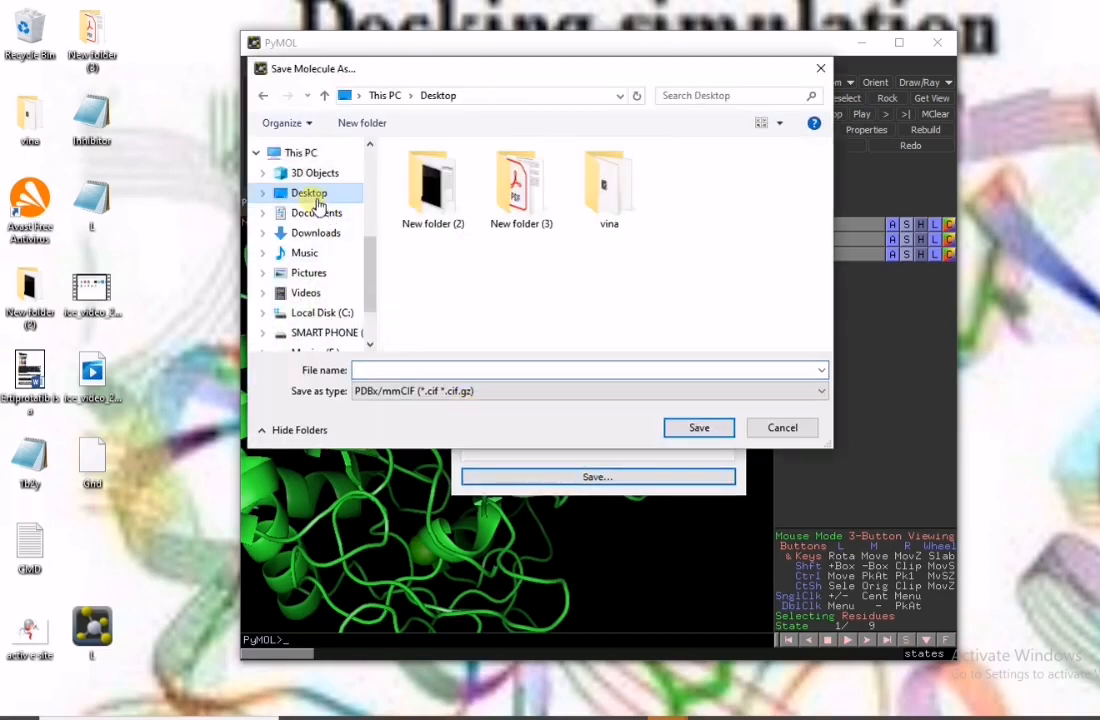
{"action": "left_click", "coordinate": [514, 391]}
{"action": "left_click", "coordinate": [455, 420]}
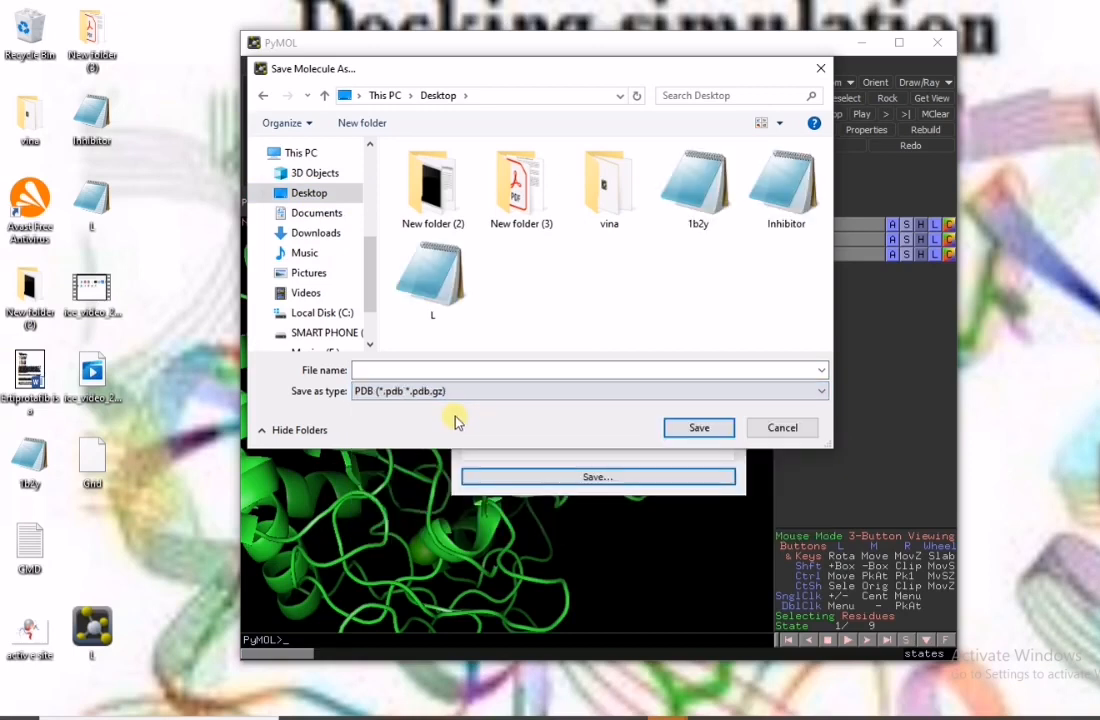
{"action": "left_click", "coordinate": [438, 372]}
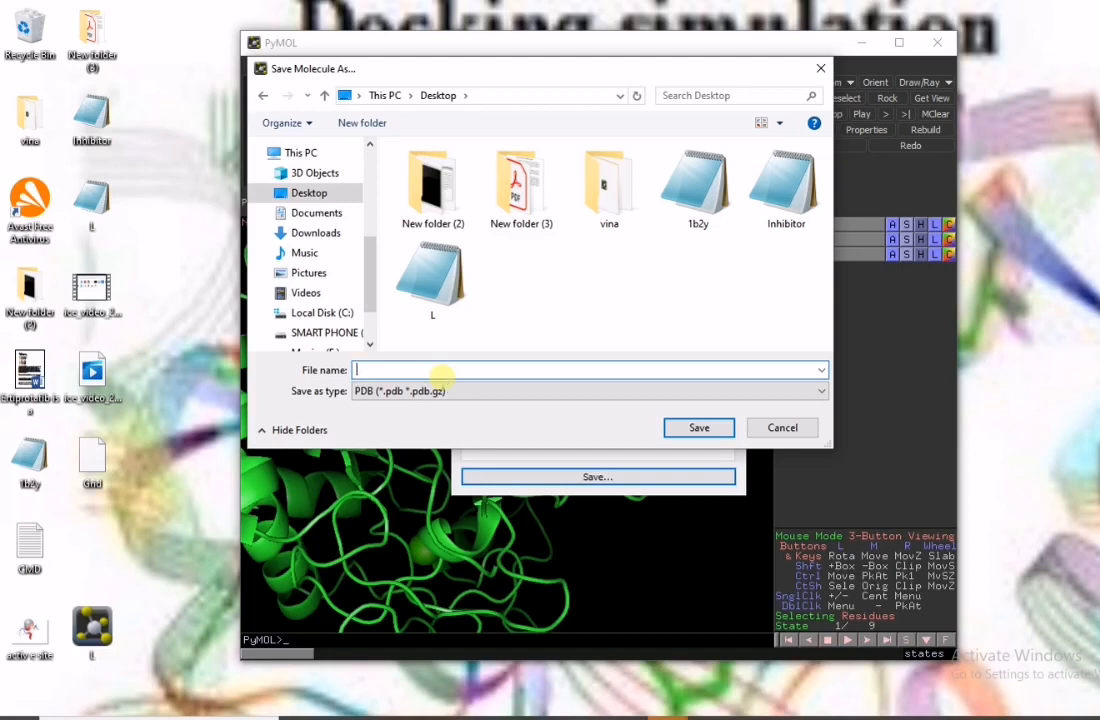
{"action": "type", "text": "I"}
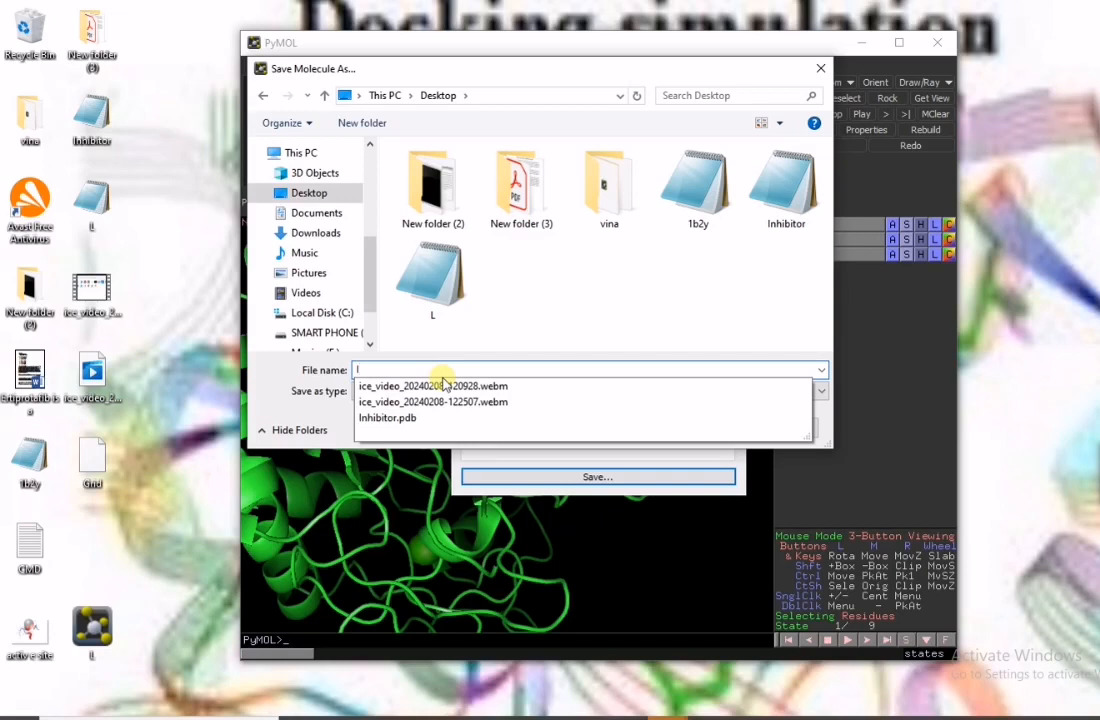
{"action": "type", "text": "0"}
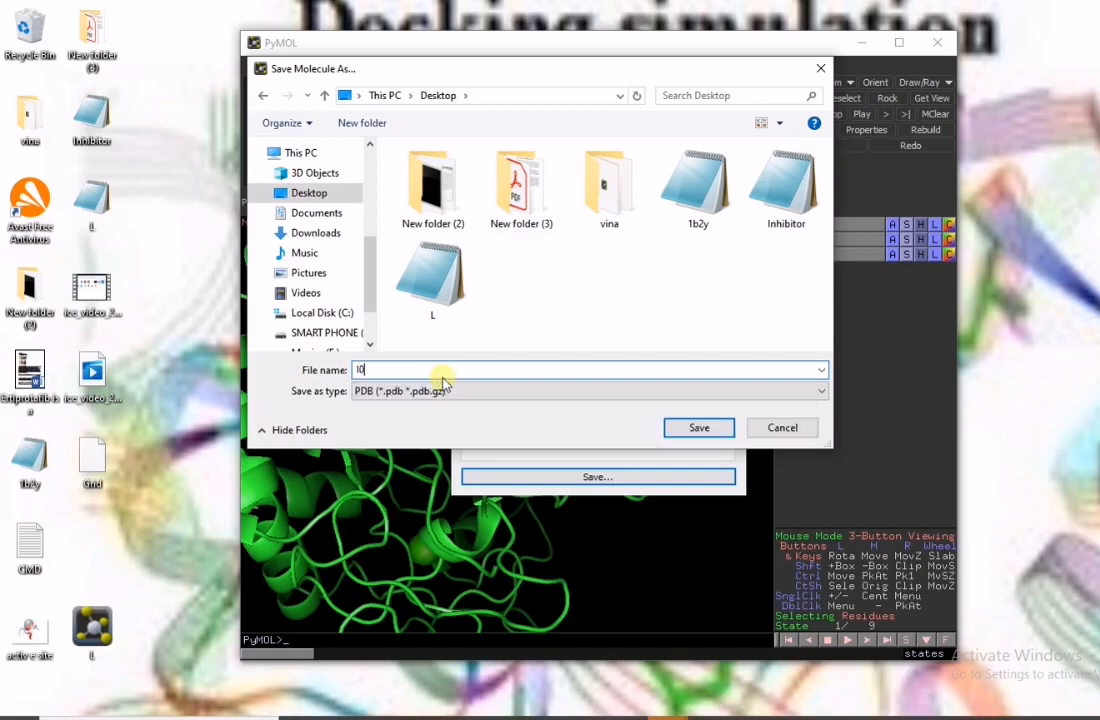
{"action": "left_click", "coordinate": [680, 428]}
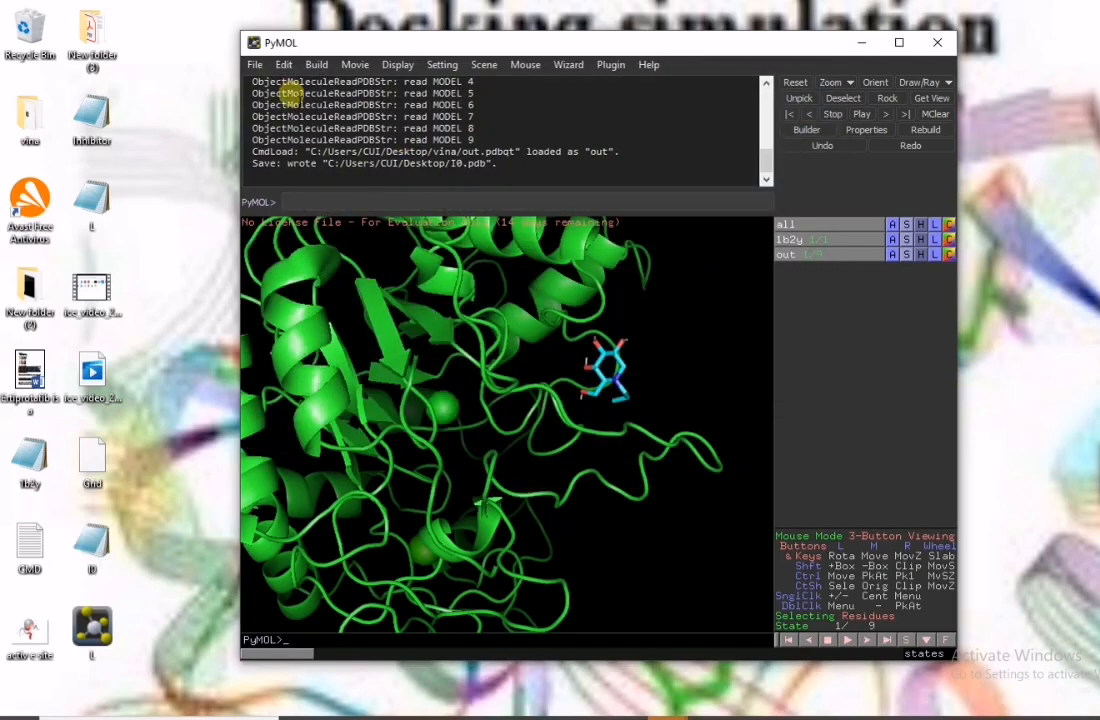
Step: Reinitialize the PyMOL session
{"action": "left_click", "coordinate": [255, 64]}
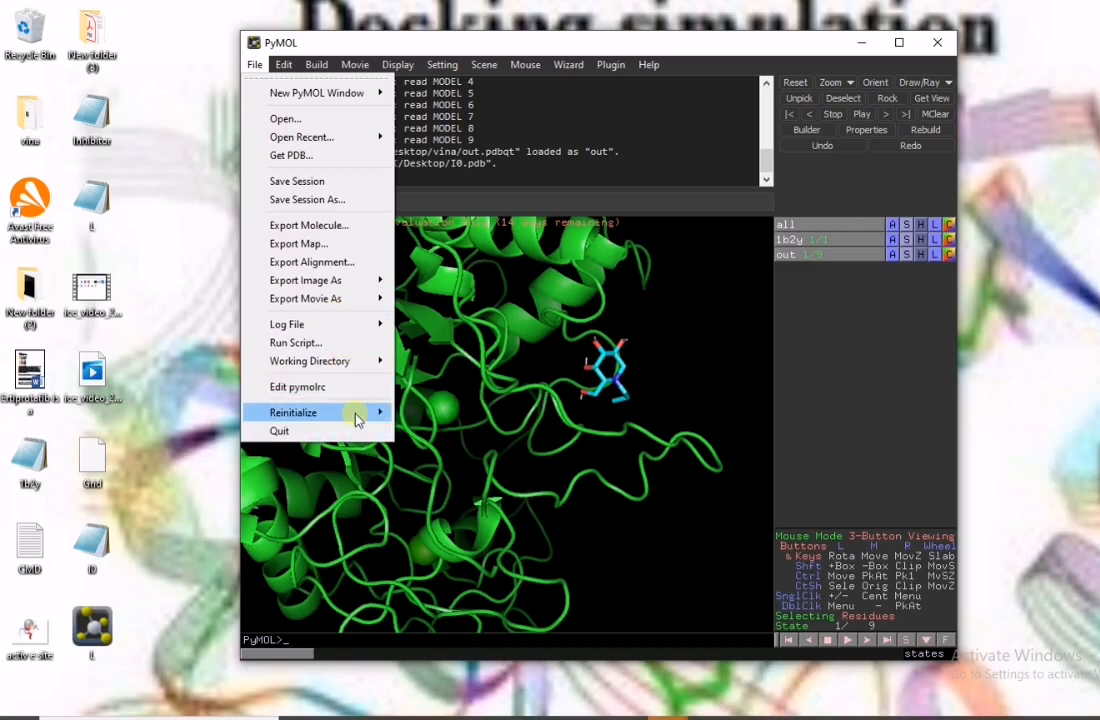
{"action": "mouse_move", "coordinate": [355, 416]}
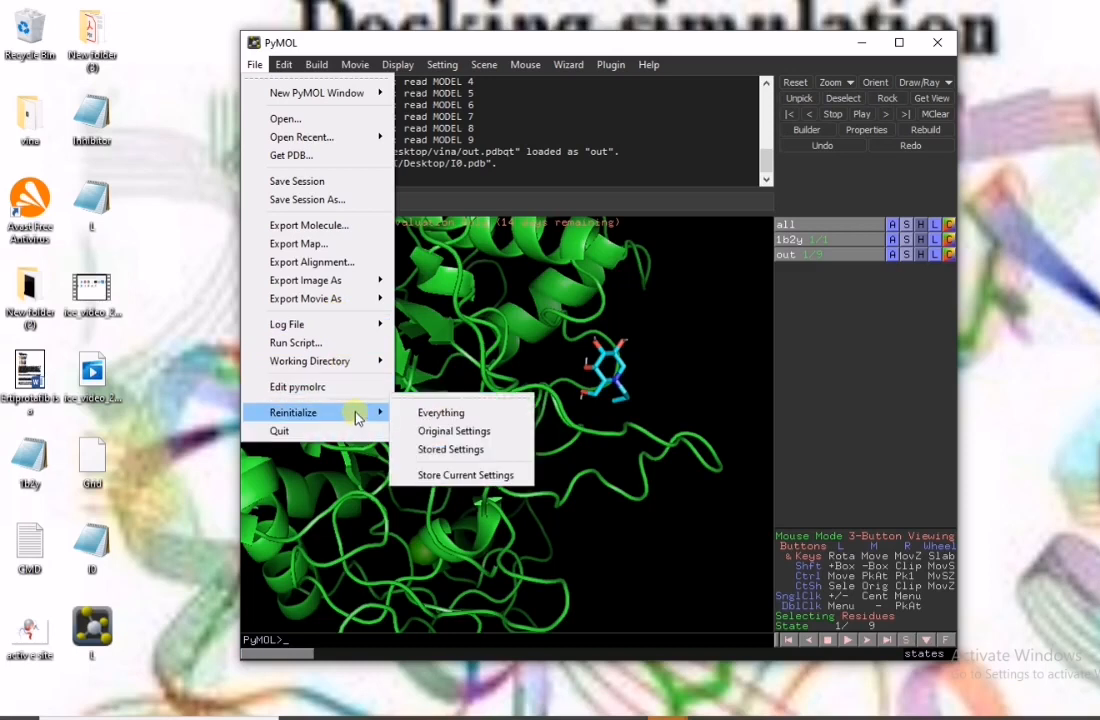
Step: Reinitialize everything in the session and load the 1b2y PDBQT file from the vina folder on the Desktop
{"action": "left_click", "coordinate": [421, 415]}
{"action": "left_click", "coordinate": [255, 64]}
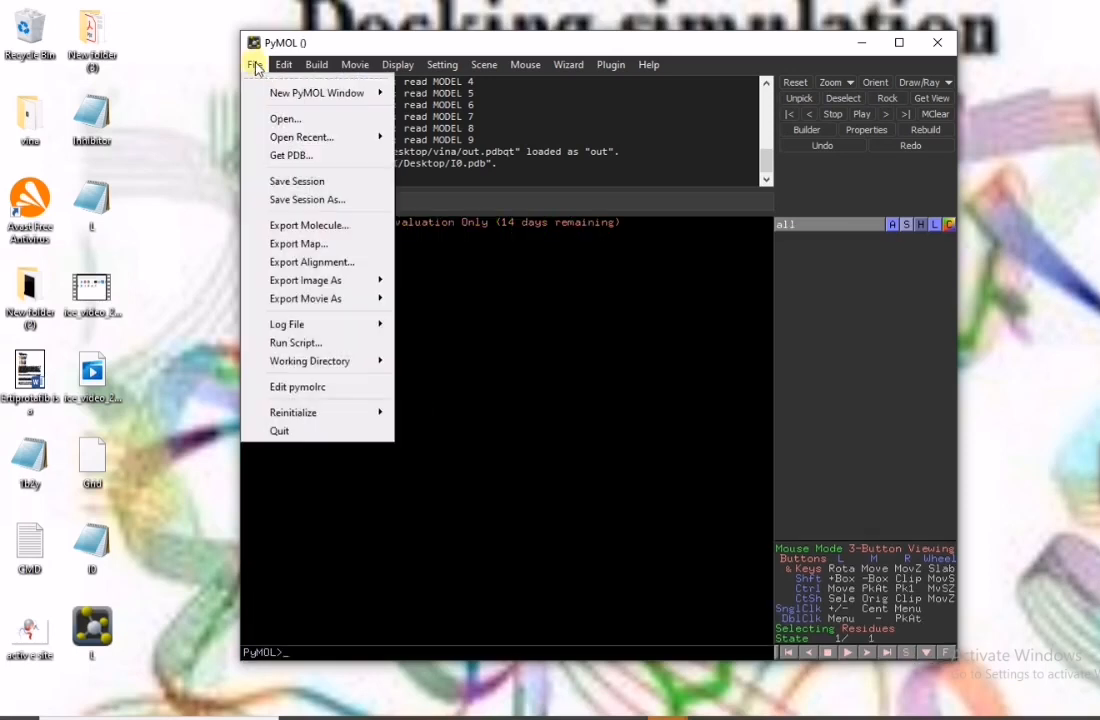
{"action": "left_click", "coordinate": [285, 118]}
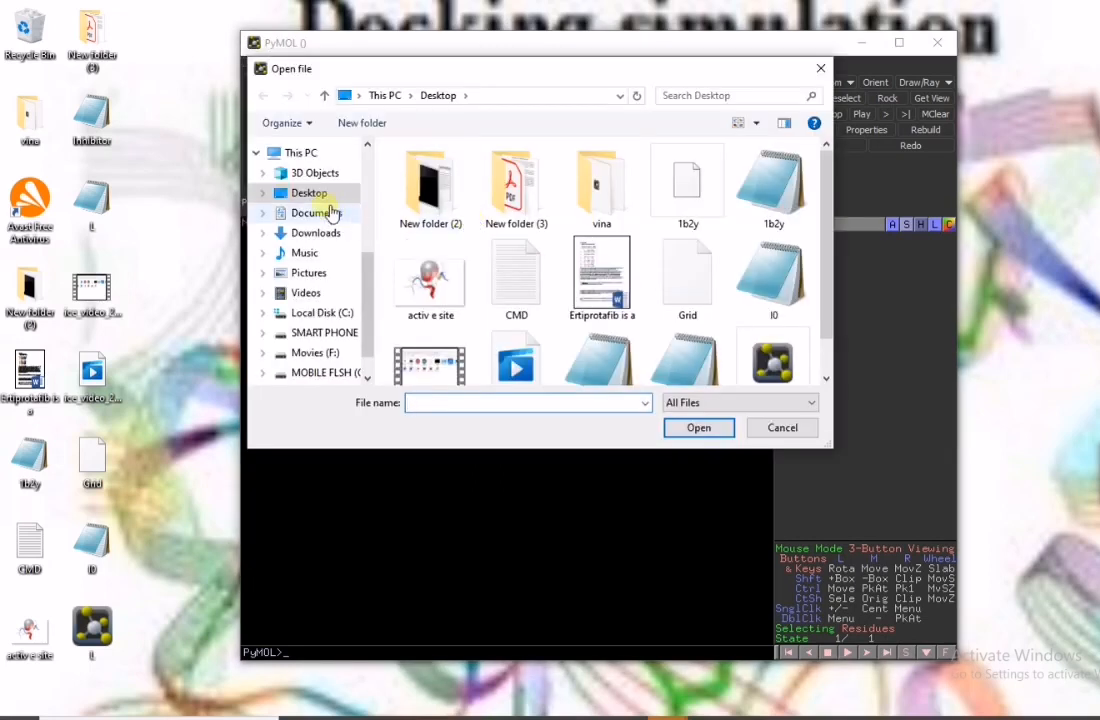
{"action": "double_click", "coordinate": [600, 185]}
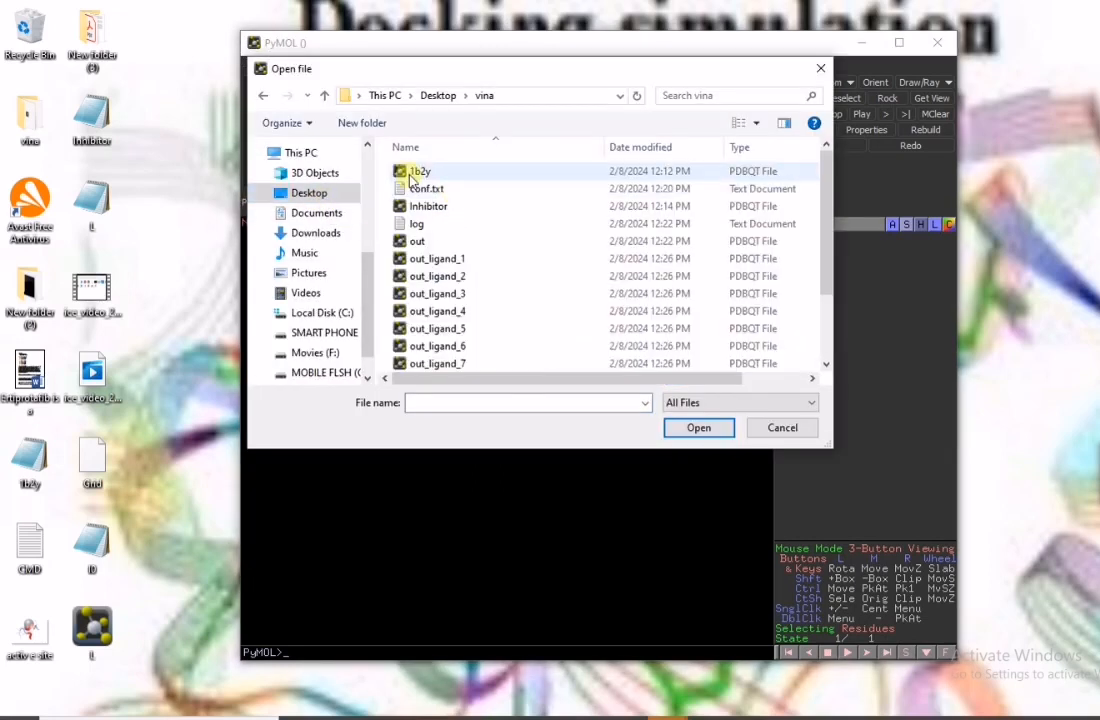
{"action": "double_click", "coordinate": [417, 172]}
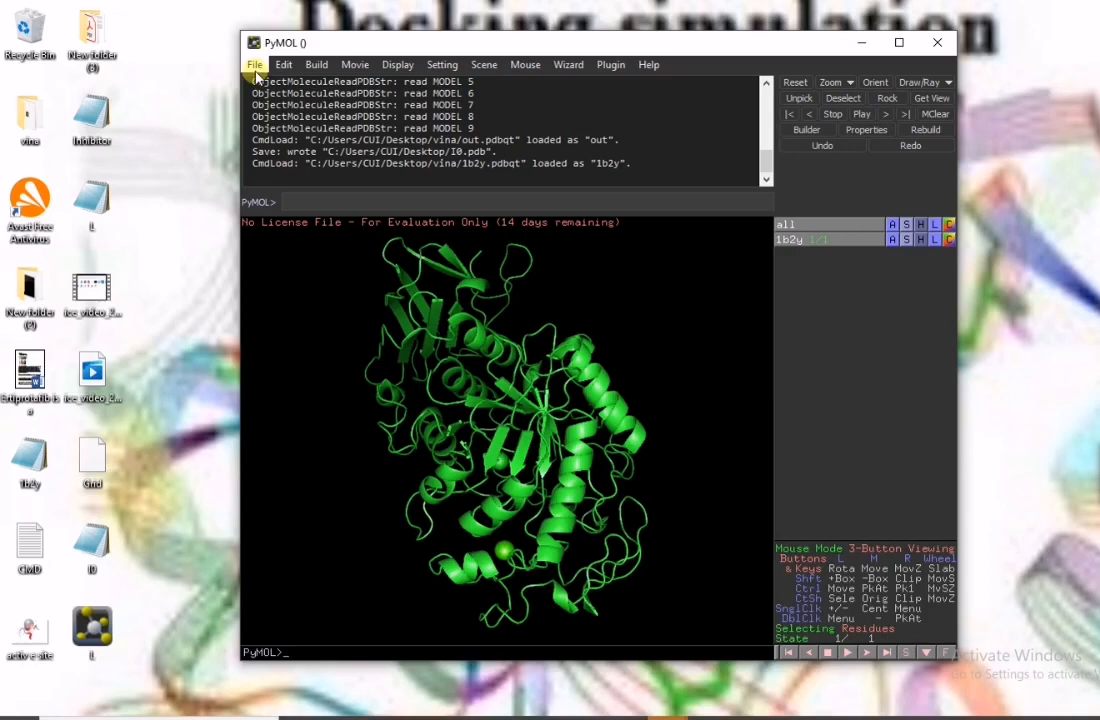
Step: Load the docked pose file out_ligand_1 from the vina folder alongside the 1b2y protein
{"action": "left_click", "coordinate": [255, 65]}
{"action": "left_click", "coordinate": [292, 117]}
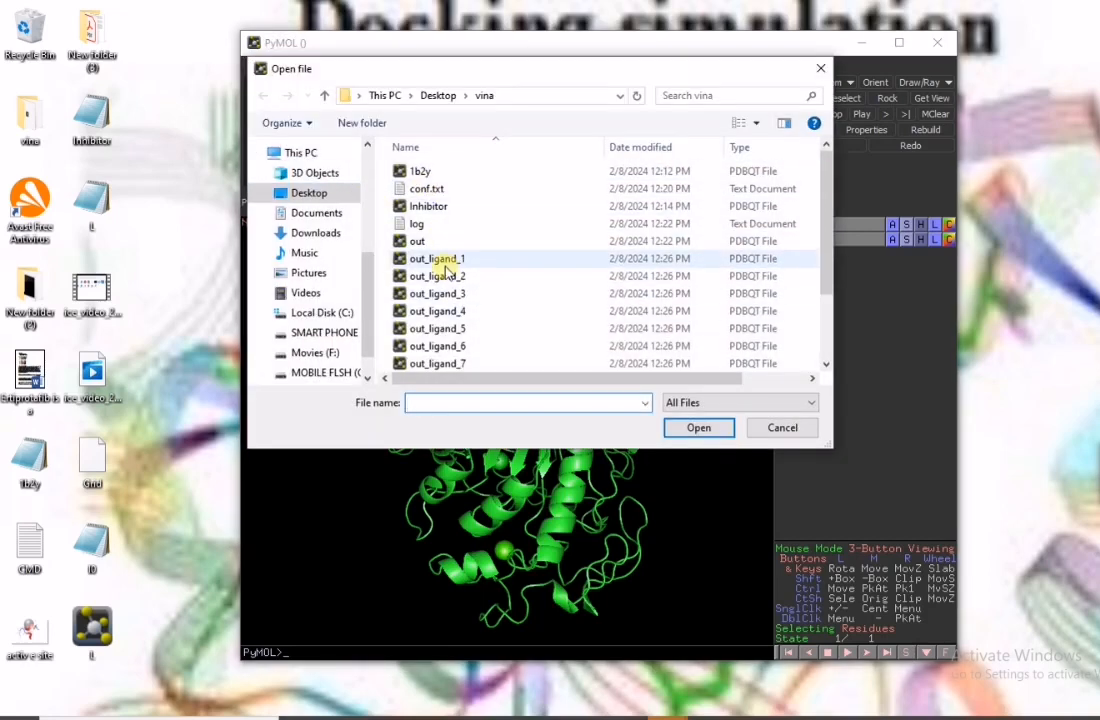
{"action": "left_click", "coordinate": [447, 266]}
{"action": "double_click", "coordinate": [447, 262]}
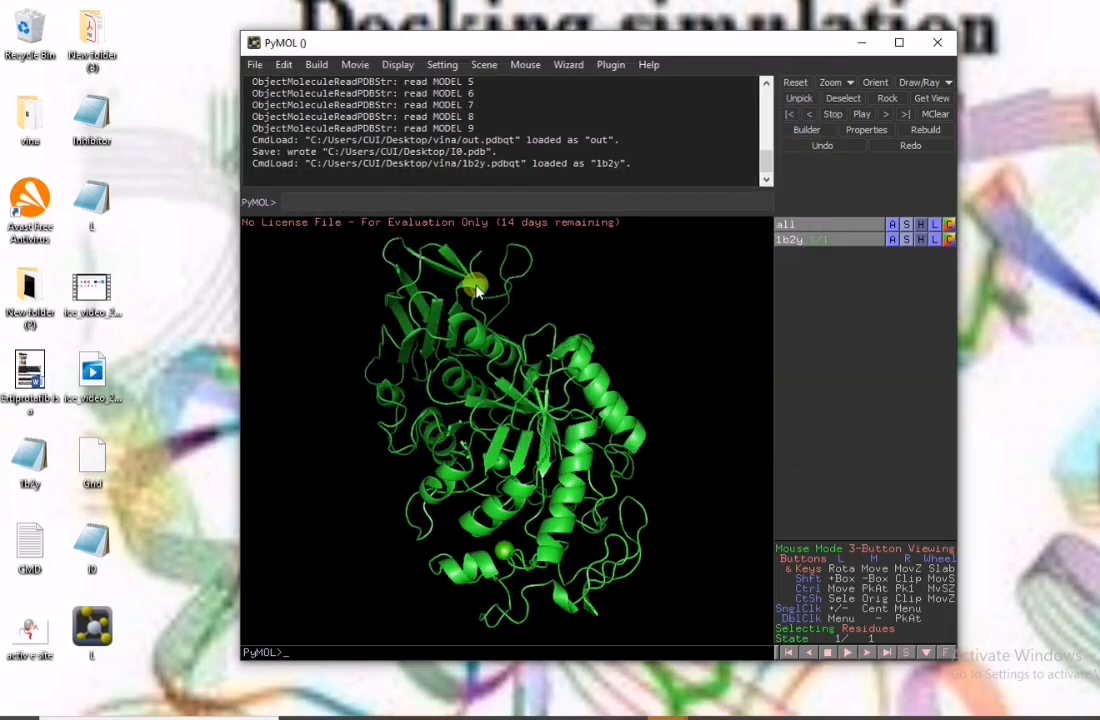
{"action": "left_click_drag", "start_coordinate": [545, 376], "coordinate": [660, 212]}
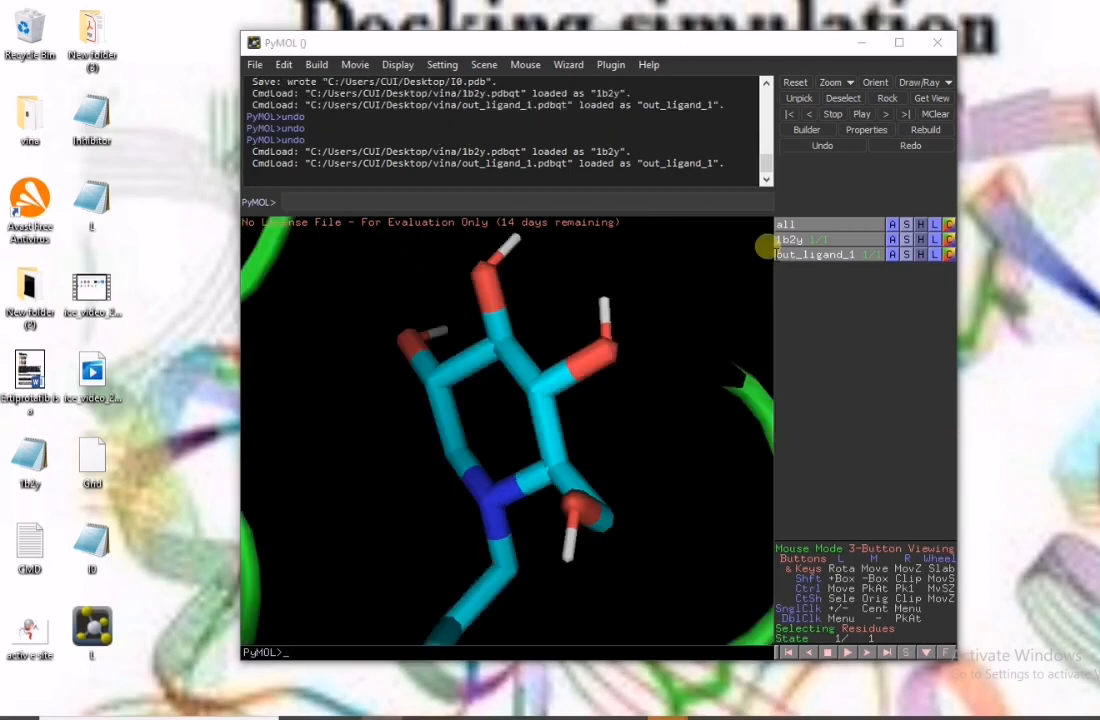
Step: Export the 1b2y and out_ligand_1 complex to the Desktop as a PDB file named I1
{"action": "left_click", "coordinate": [255, 64]}
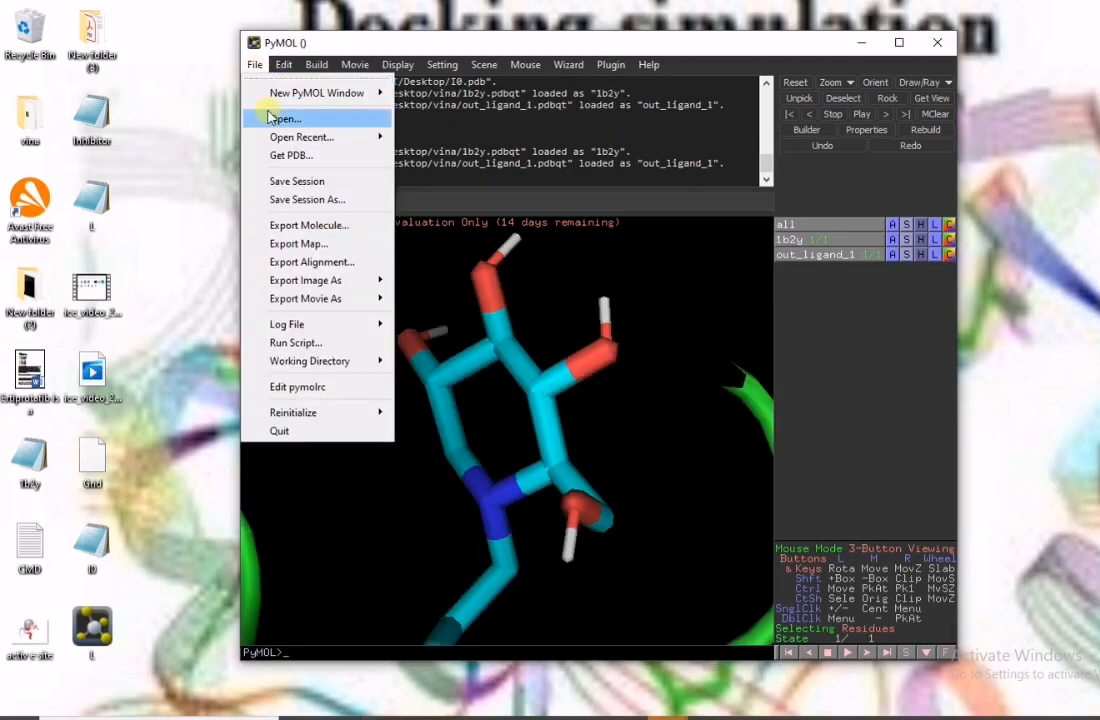
{"action": "left_click", "coordinate": [321, 229]}
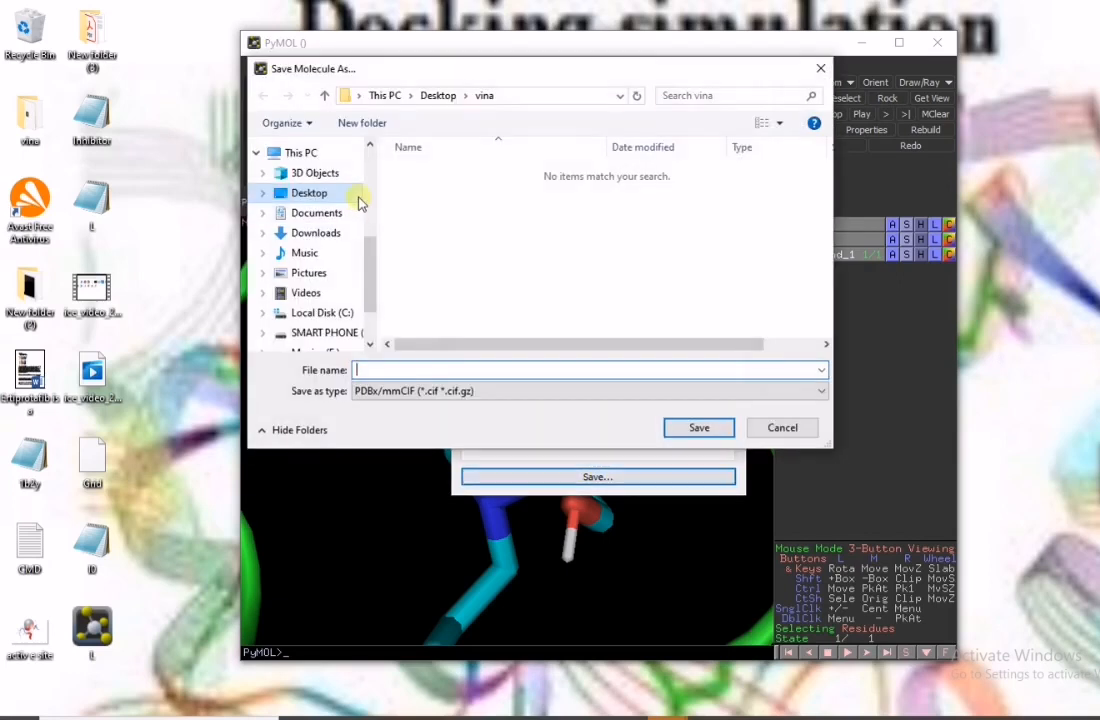
{"action": "left_click", "coordinate": [333, 196]}
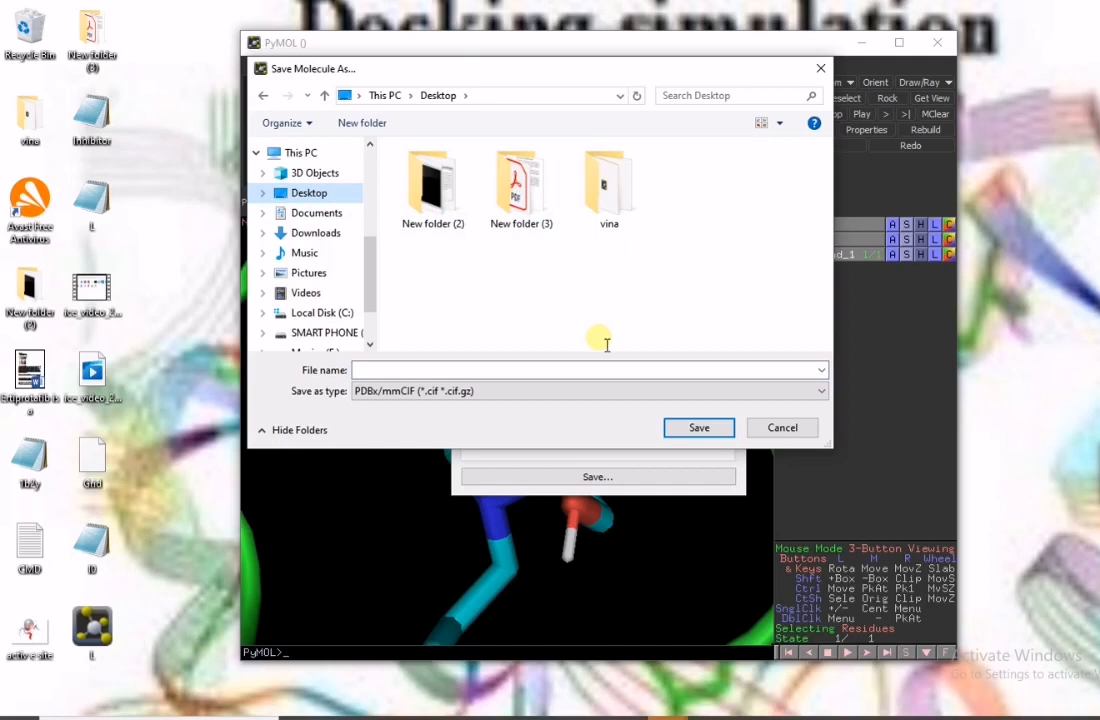
{"action": "left_click", "coordinate": [534, 391]}
{"action": "left_click", "coordinate": [455, 419]}
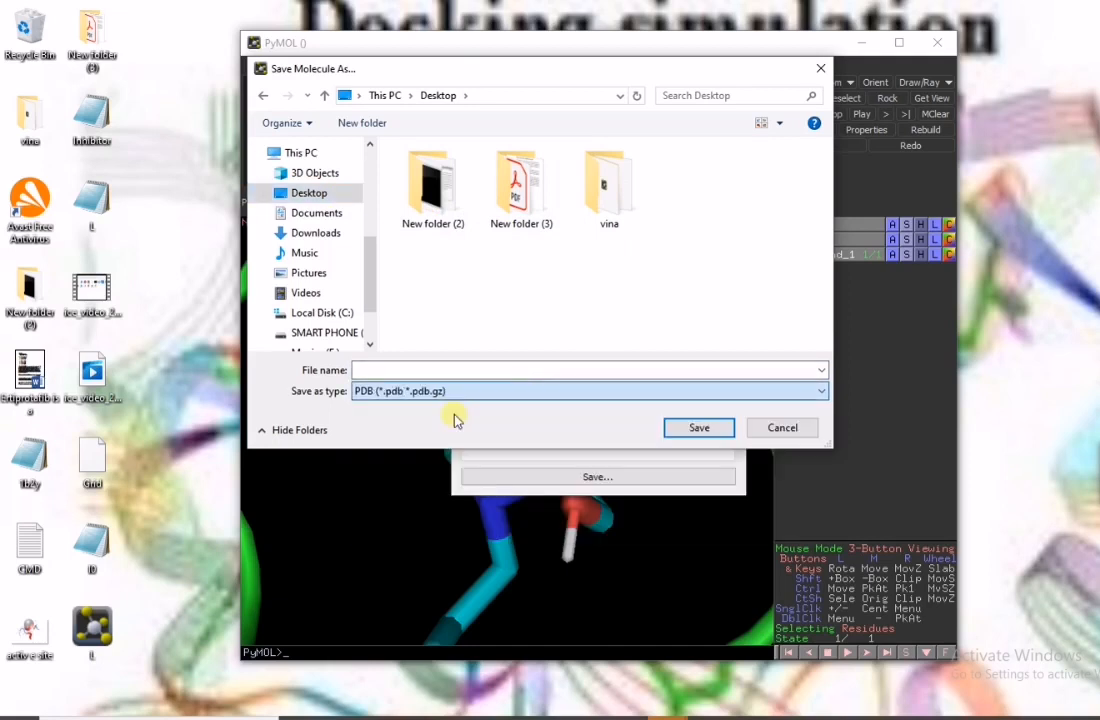
{"action": "left_click", "coordinate": [447, 390]}
{"action": "left_click", "coordinate": [432, 372]}
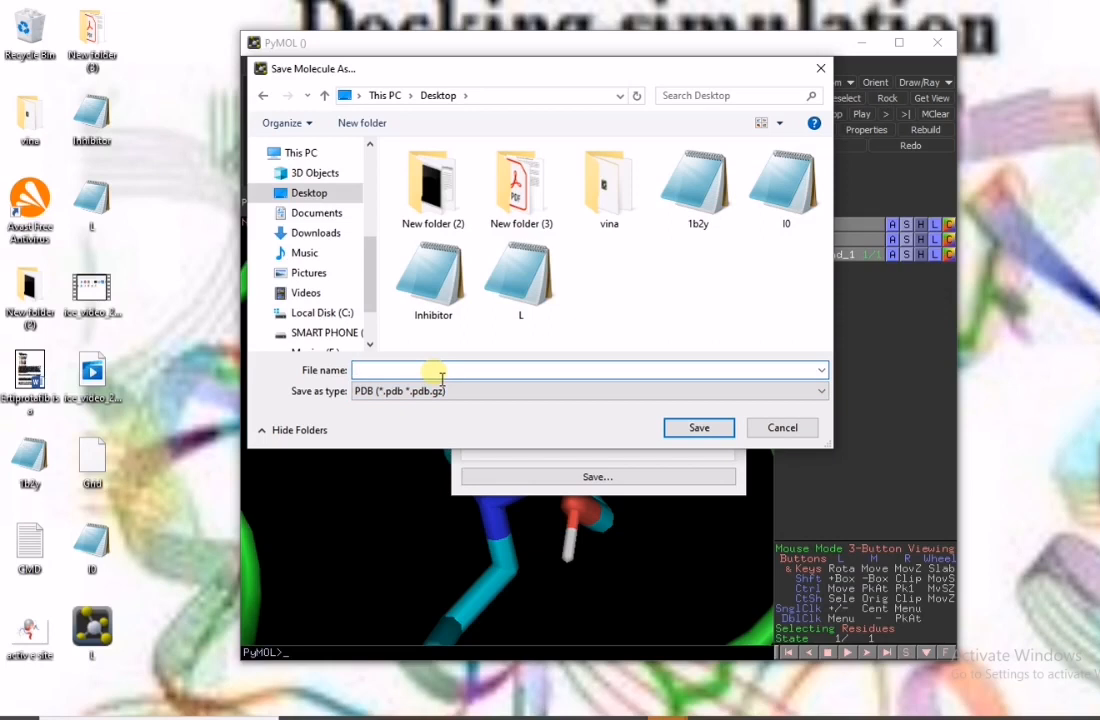
{"action": "type", "text": "I1"}
{"action": "left_click", "coordinate": [690, 429]}
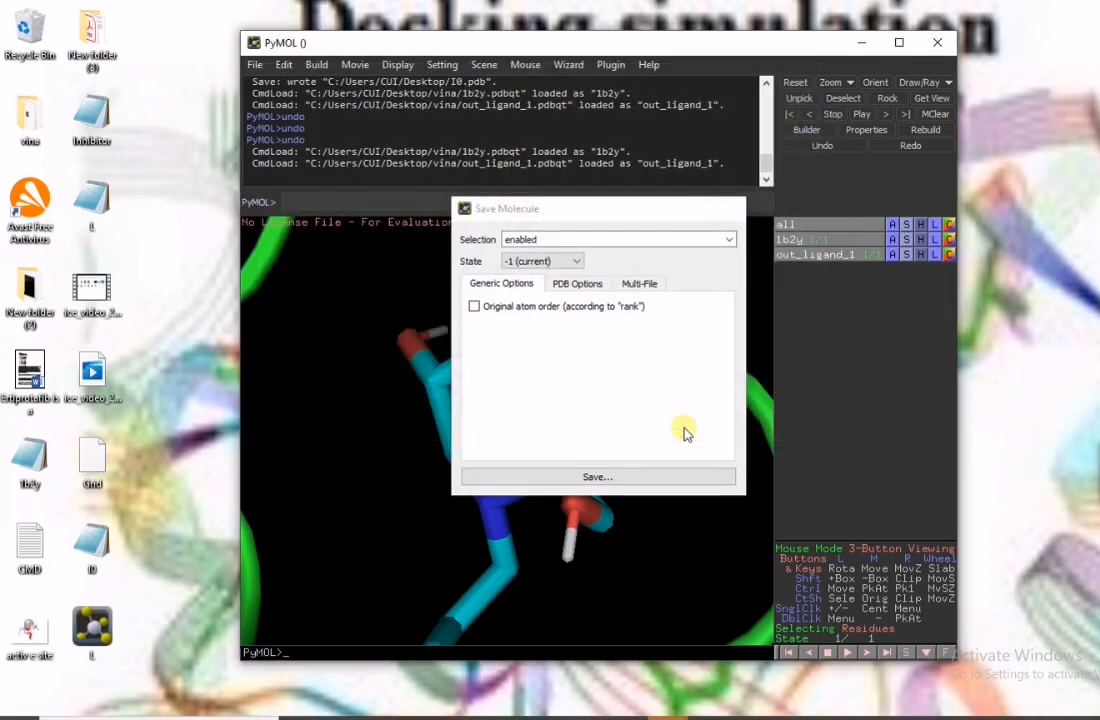
Step: Clear the exported out_ligand_1 complex by reinitializing everything, and reload 1b2y from the vina folder
{"action": "left_click", "coordinate": [255, 64]}
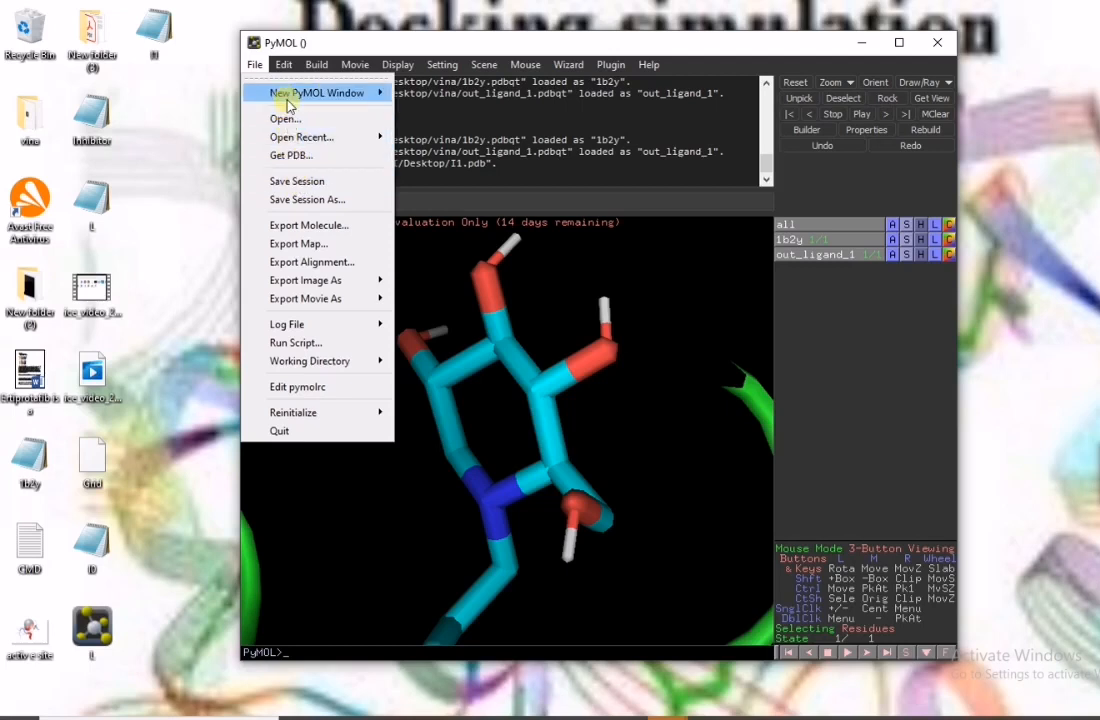
{"action": "mouse_move", "coordinate": [334, 366]}
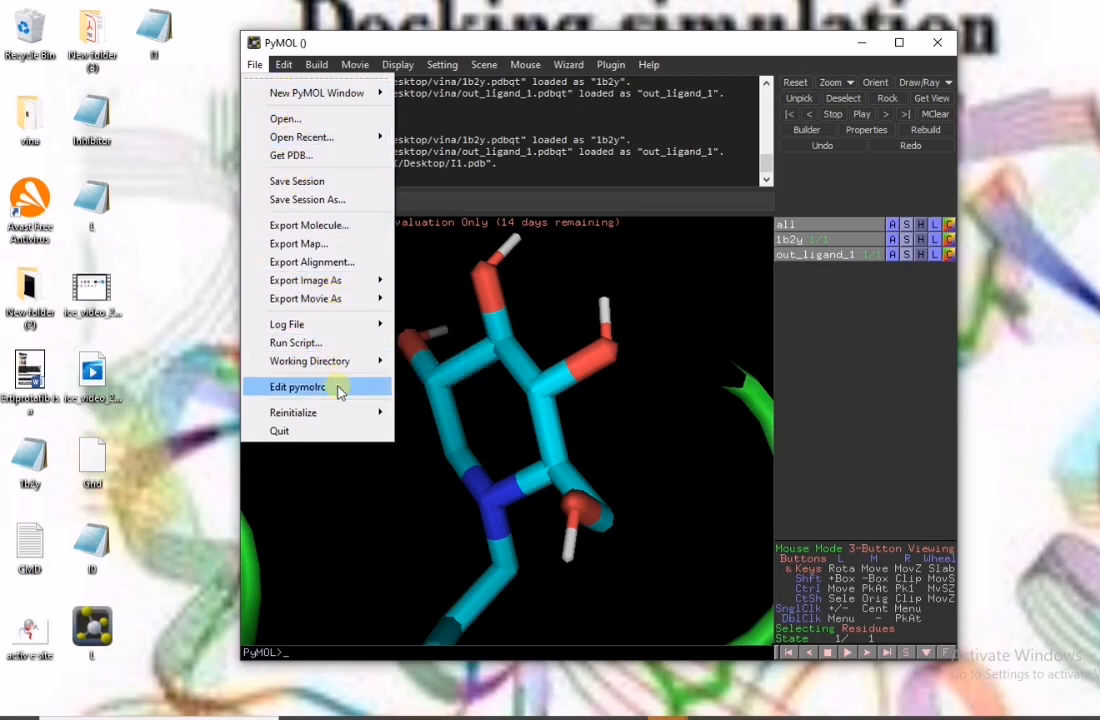
{"action": "mouse_move", "coordinate": [351, 412]}
{"action": "left_click", "coordinate": [420, 414]}
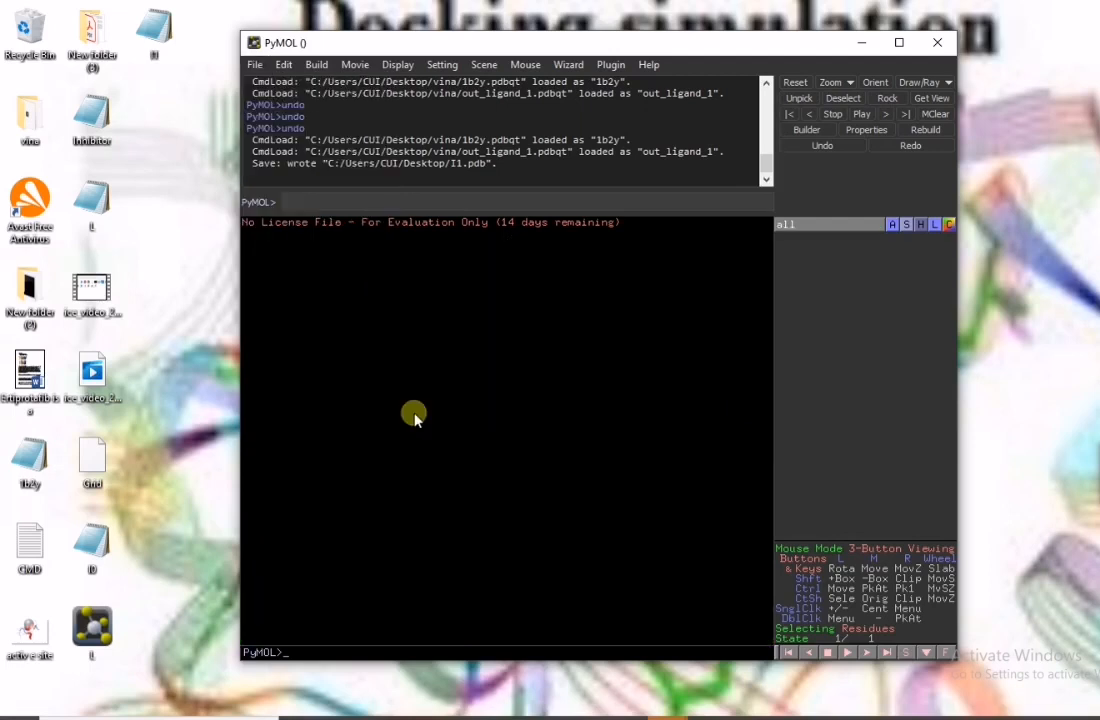
{"action": "left_click", "coordinate": [256, 66]}
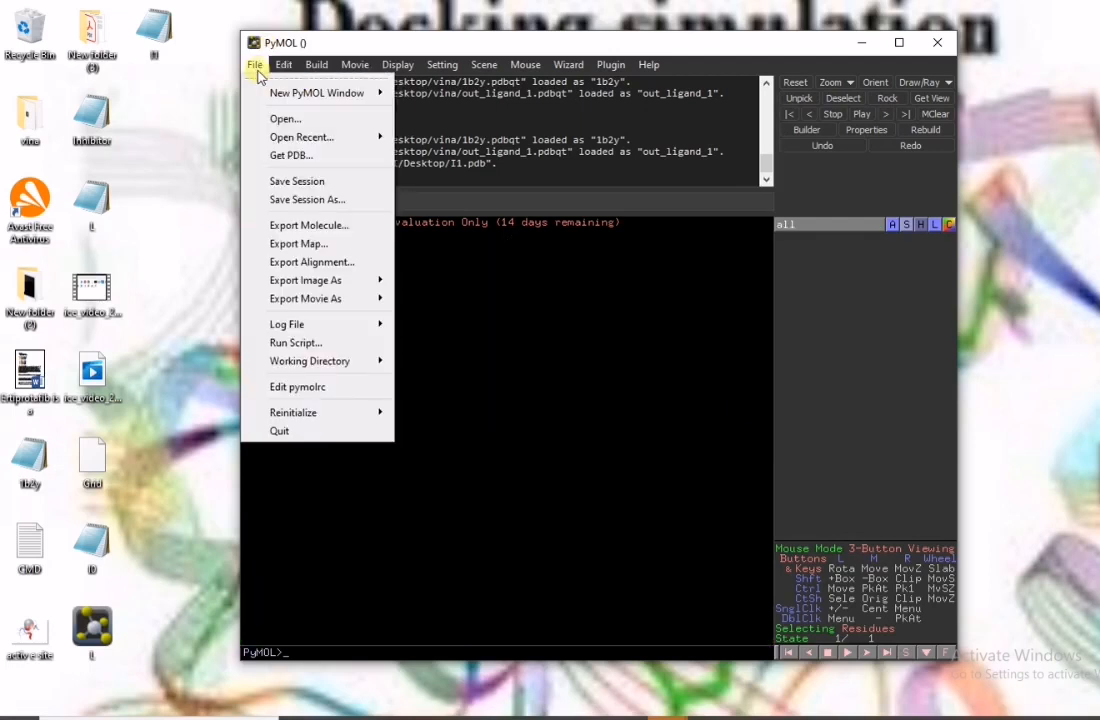
{"action": "left_click", "coordinate": [285, 121]}
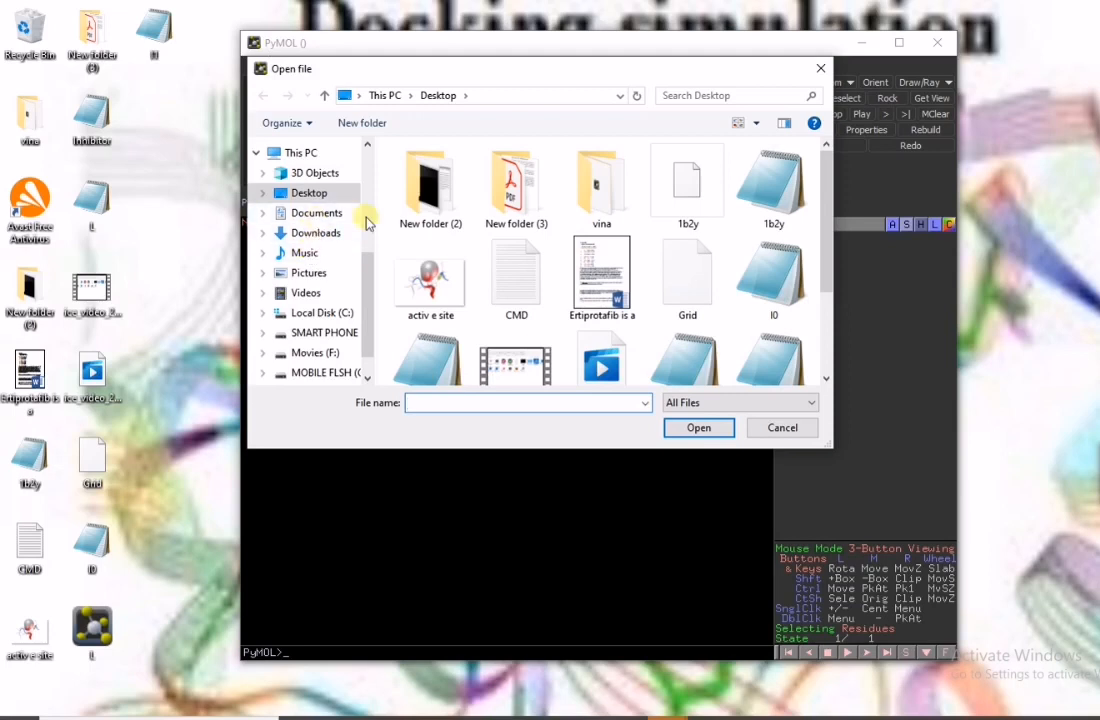
{"action": "double_click", "coordinate": [601, 185]}
{"action": "left_click", "coordinate": [420, 172]}
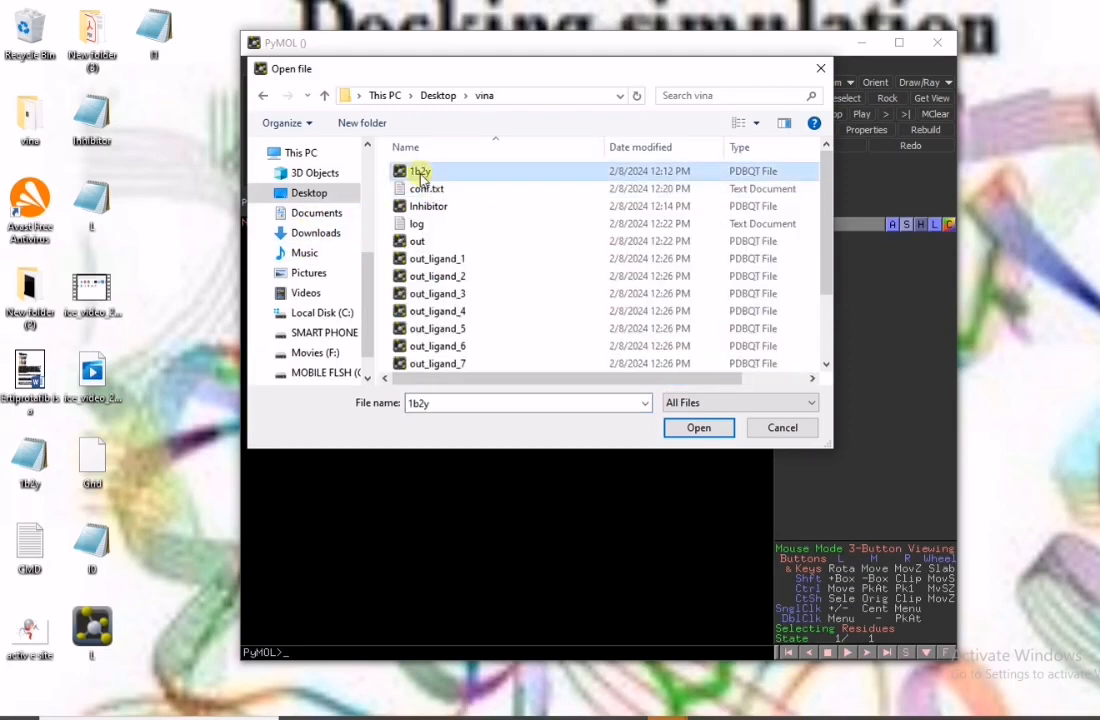
{"action": "double_click", "coordinate": [420, 172]}
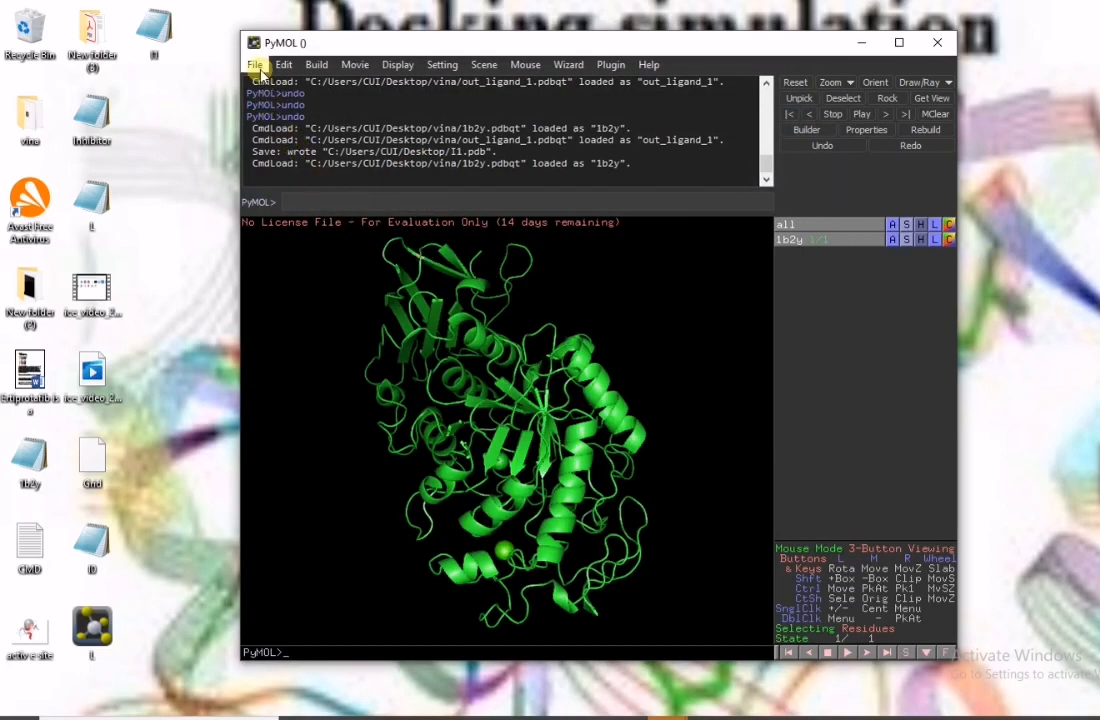
Step: Add the docked pose file out_ligand_2 from the vina folder to the session with 1b2y
{"action": "left_click", "coordinate": [257, 66]}
{"action": "left_click", "coordinate": [318, 119]}
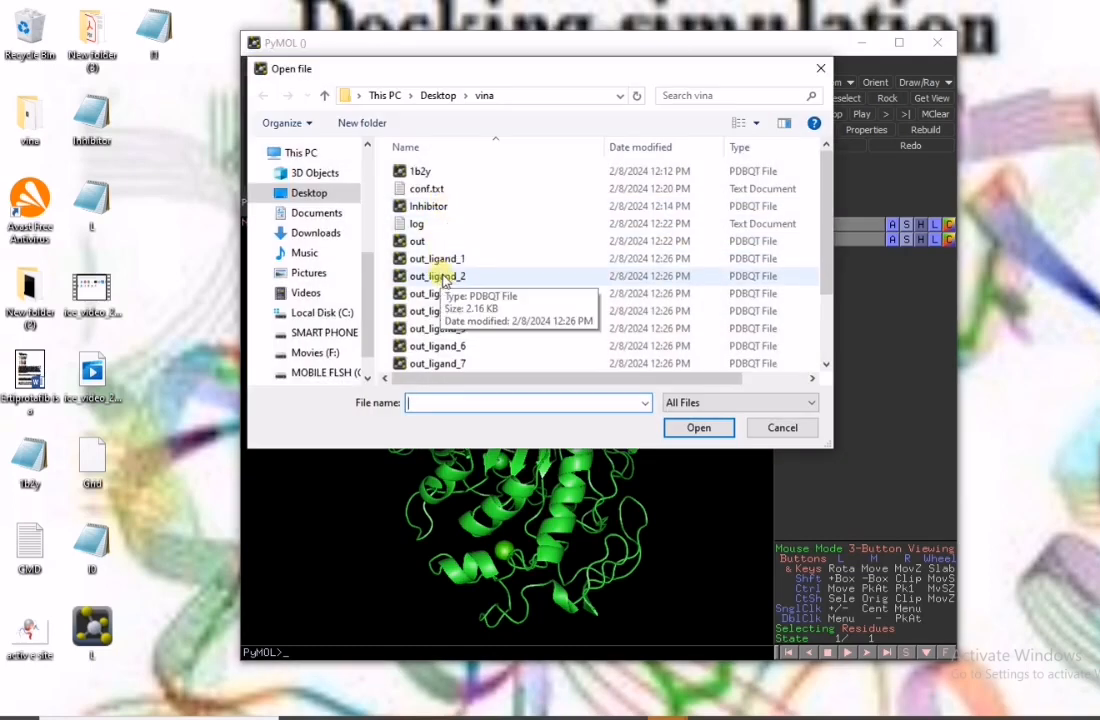
{"action": "double_click", "coordinate": [433, 281]}
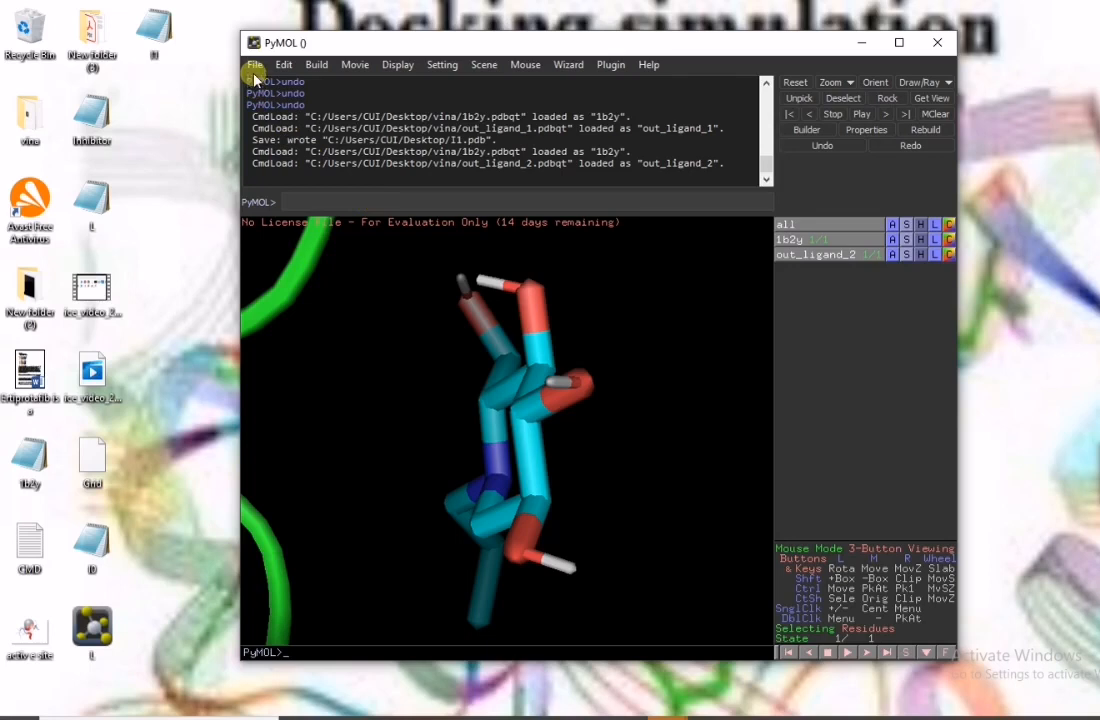
Step: Export the 1b2y and out_ligand_2 complex to the Desktop in PDB format under the name I2
{"action": "left_click", "coordinate": [255, 66]}
{"action": "mouse_move", "coordinate": [339, 297]}
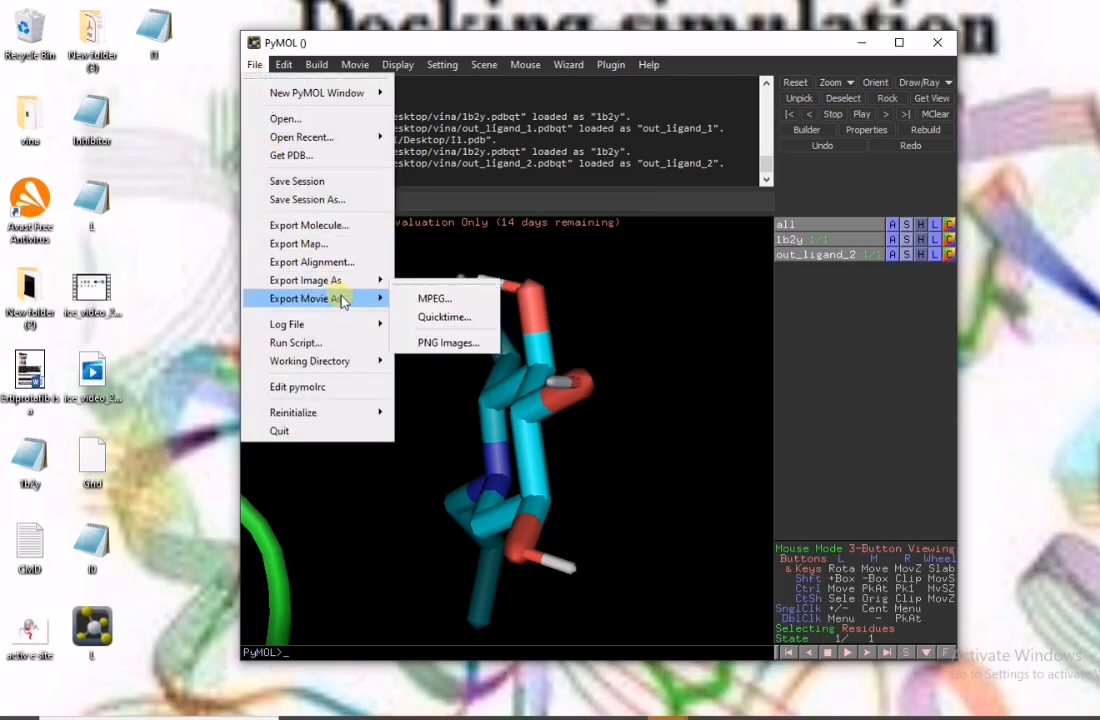
{"action": "left_click", "coordinate": [326, 233]}
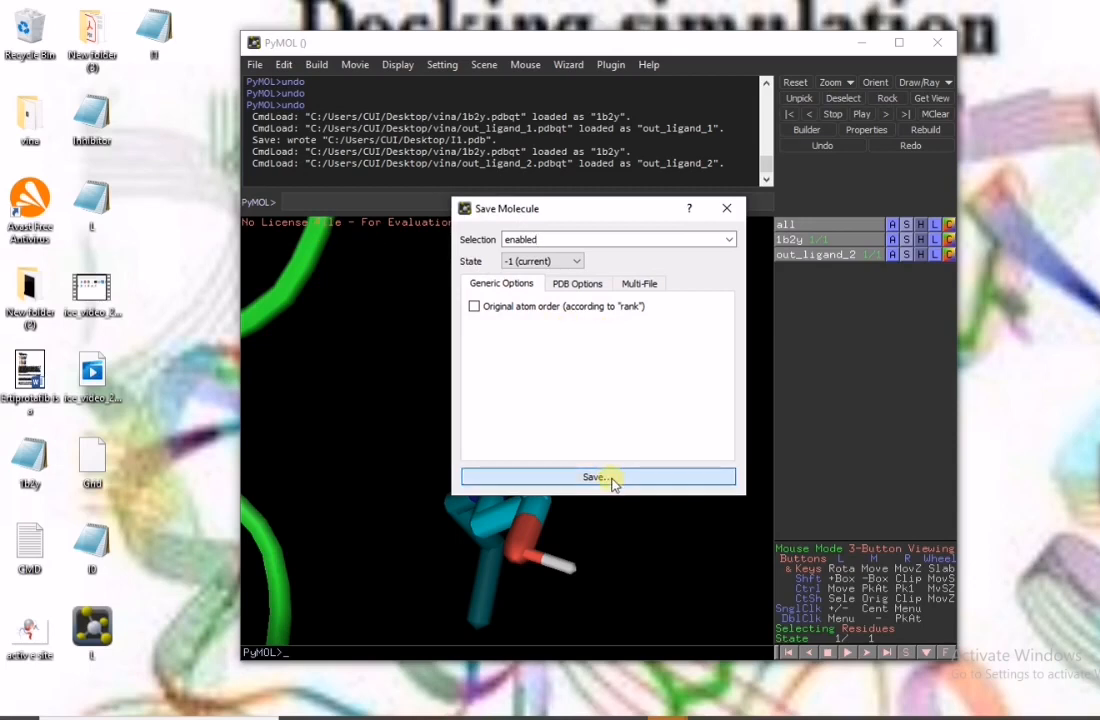
{"action": "left_click", "coordinate": [575, 476]}
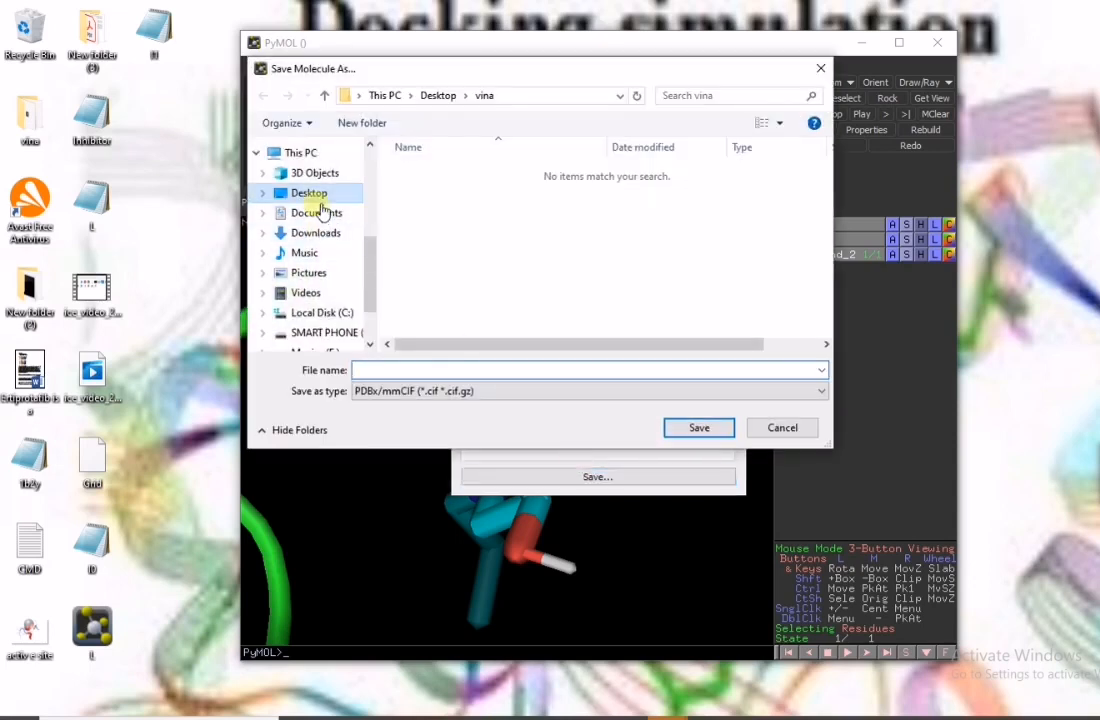
{"action": "left_click", "coordinate": [315, 196]}
{"action": "left_click", "coordinate": [525, 391]}
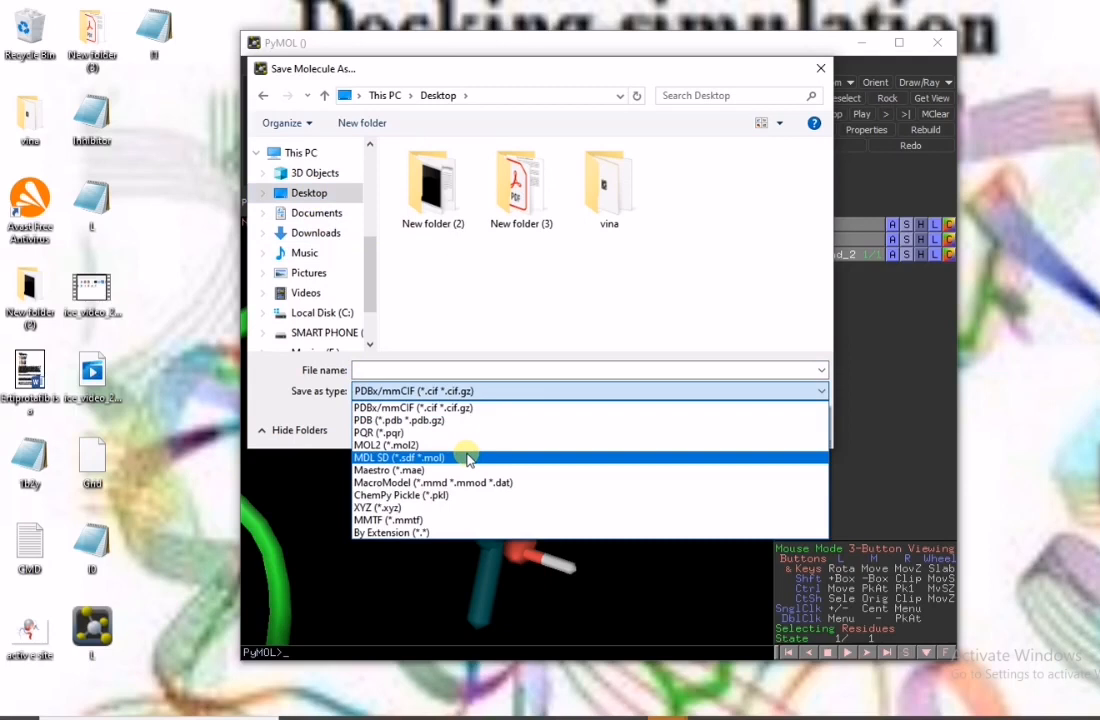
{"action": "left_click", "coordinate": [445, 421]}
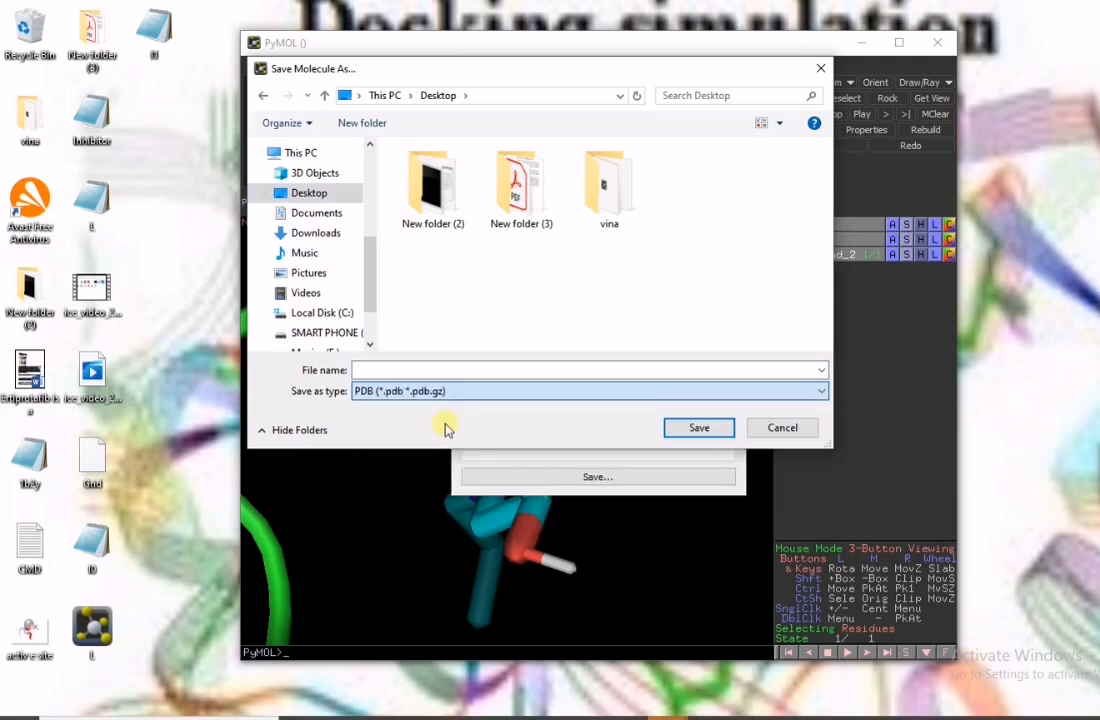
{"action": "left_click", "coordinate": [394, 371]}
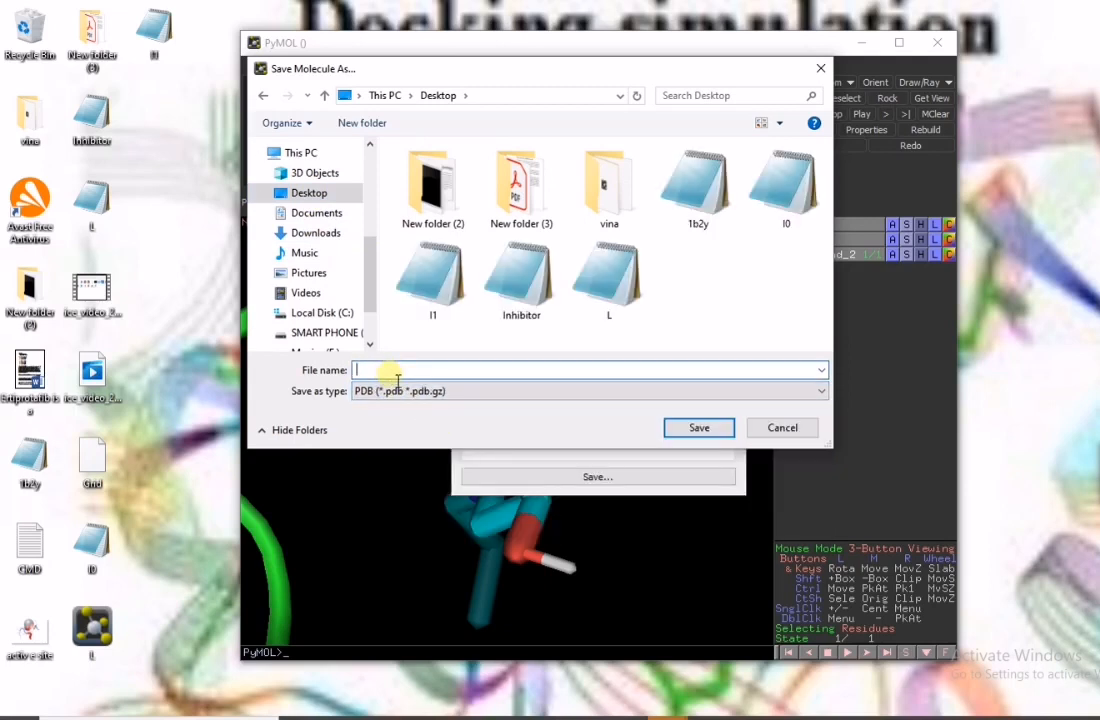
{"action": "type", "text": "I2"}
{"action": "left_click", "coordinate": [706, 427]}
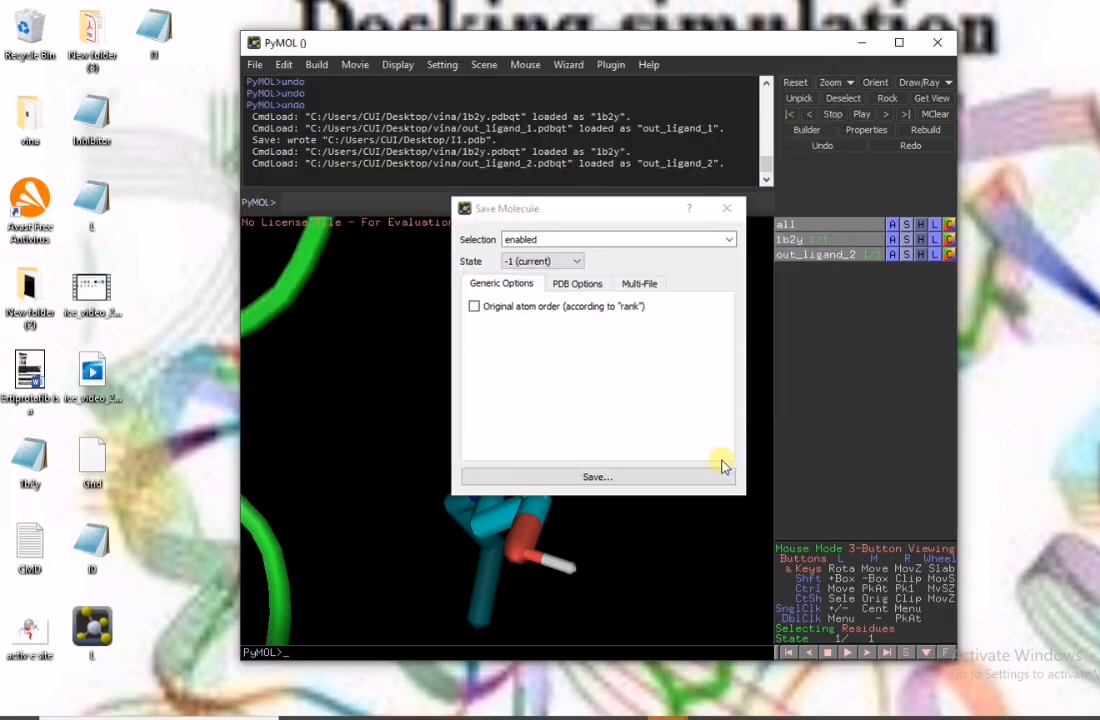
Step: Clear the exported out_ligand_2 complex by reinitializing everything, and load the 1b2y protein from the vina folder again
{"action": "left_click", "coordinate": [255, 64]}
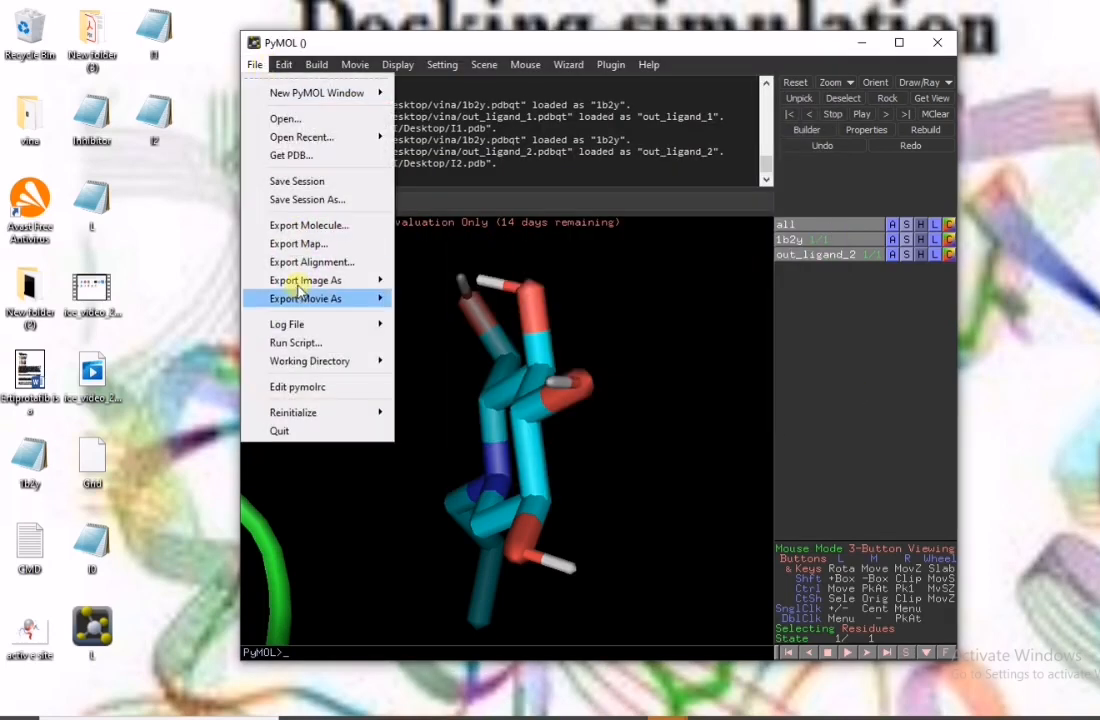
{"action": "mouse_move", "coordinate": [360, 415]}
{"action": "left_click", "coordinate": [428, 418]}
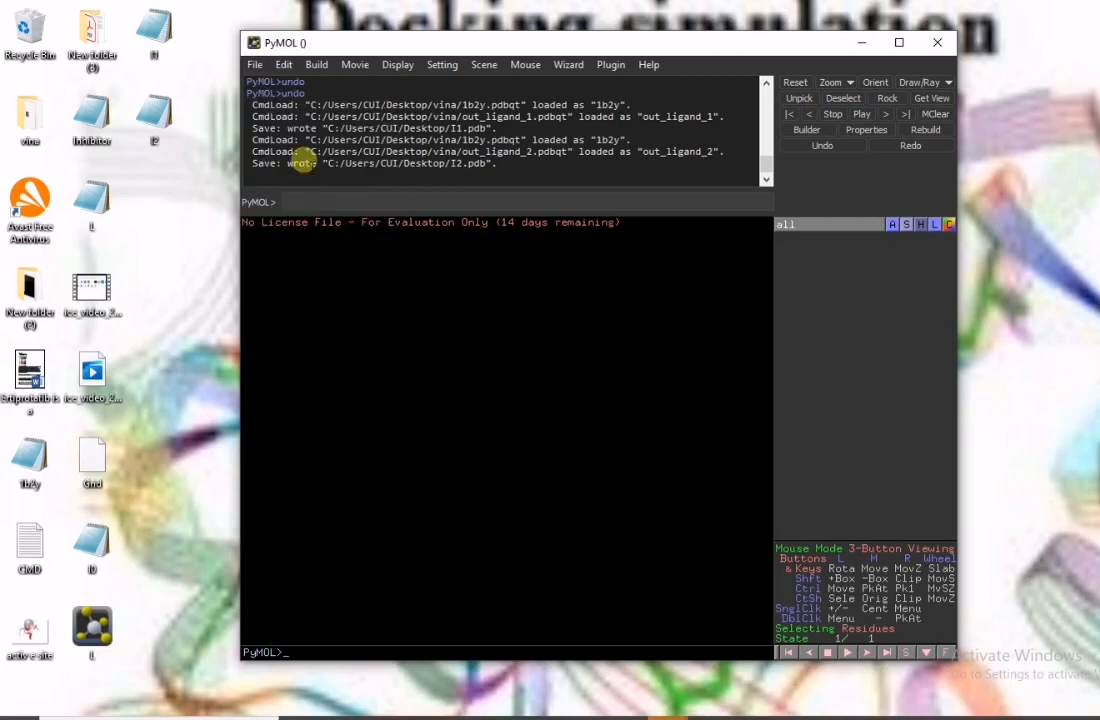
{"action": "left_click", "coordinate": [256, 65]}
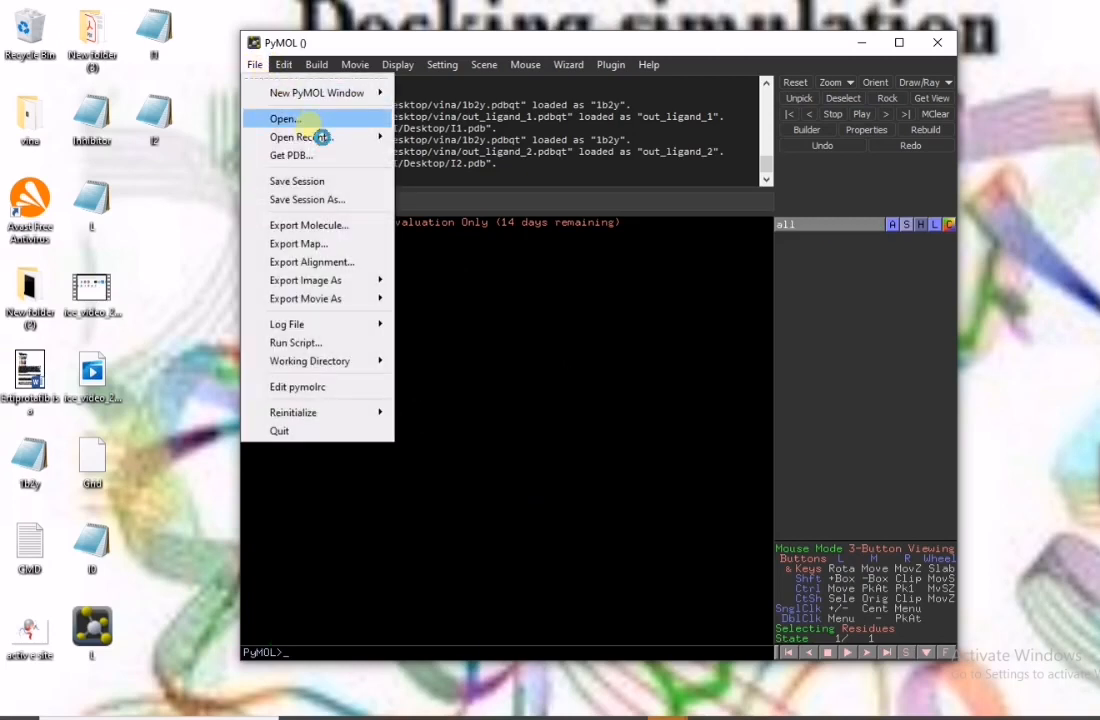
{"action": "left_click", "coordinate": [305, 120]}
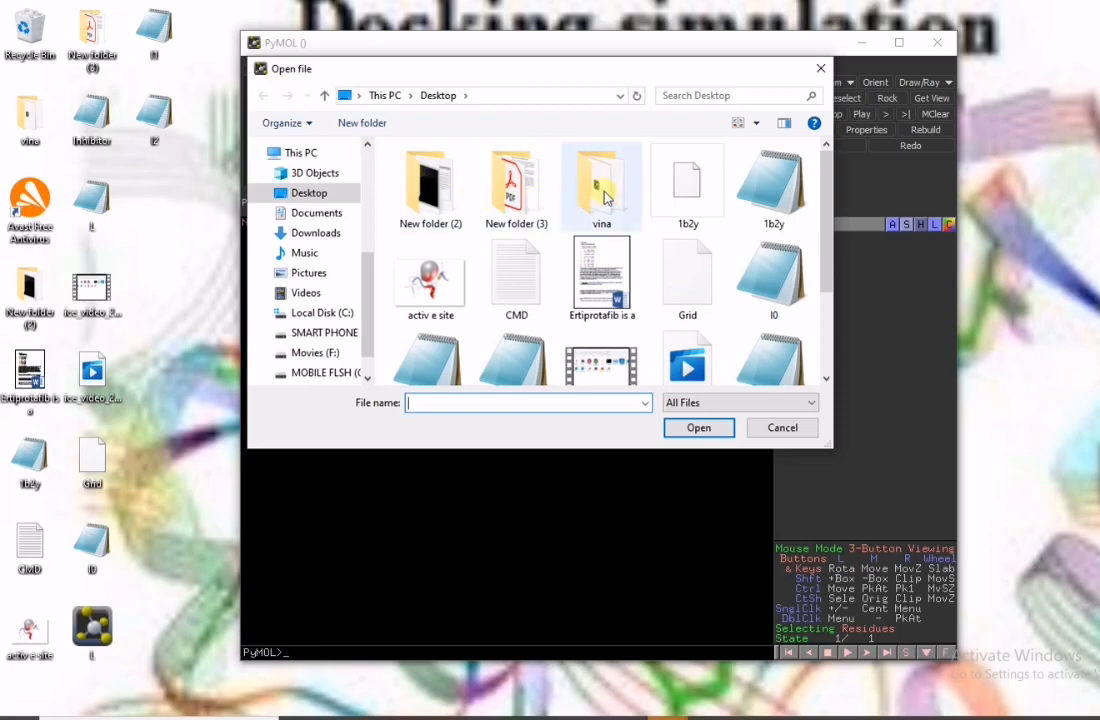
{"action": "double_click", "coordinate": [603, 197]}
{"action": "double_click", "coordinate": [417, 174]}
Step: Load the docked pose file out_ligand_3 from the vina folder and turn off the display of all objects
{"action": "left_click", "coordinate": [255, 64]}
{"action": "left_click", "coordinate": [283, 118]}
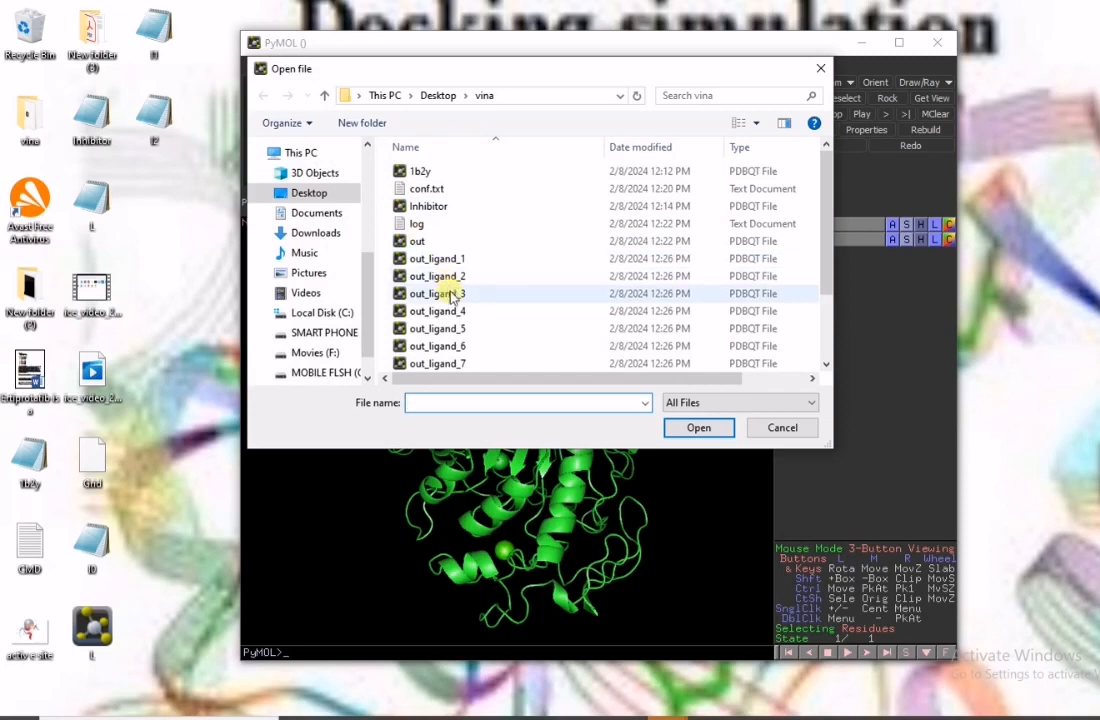
{"action": "double_click", "coordinate": [450, 294]}
{"action": "left_click_drag", "start_coordinate": [497, 360], "coordinate": [600, 280]}
{"action": "left_click", "coordinate": [790, 226]}
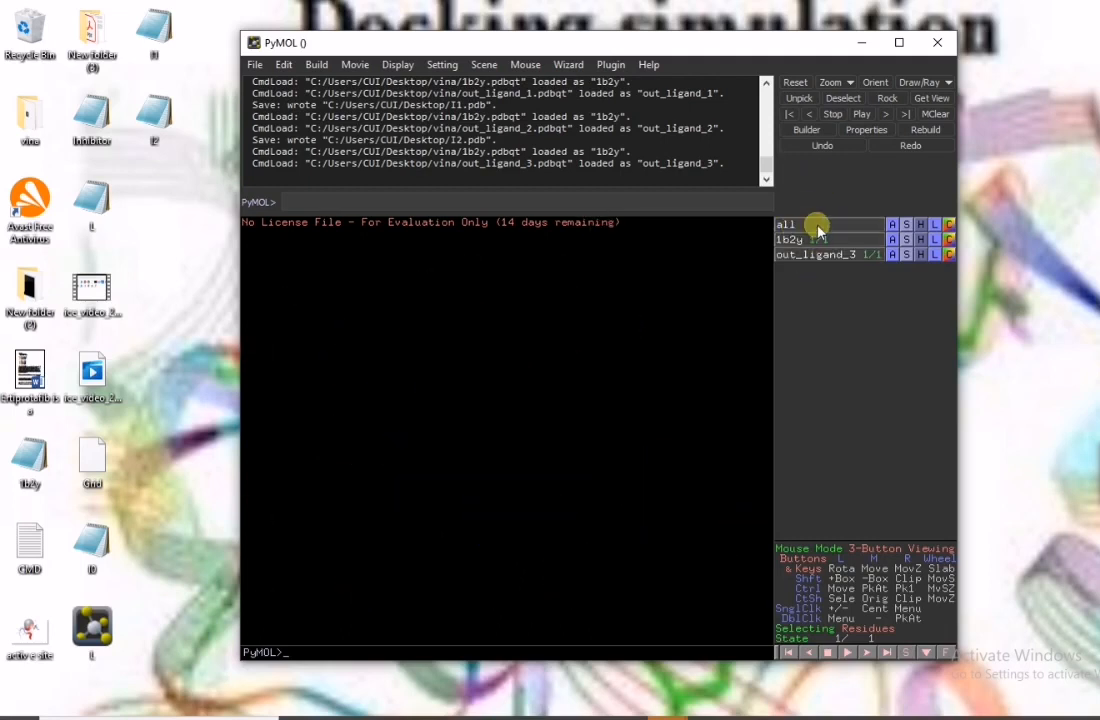
Step: Turn the display of all objects back on and export the 1b2y and out_ligand_3 complex to the Desktop as PDB file I3
{"action": "left_click", "coordinate": [818, 227]}
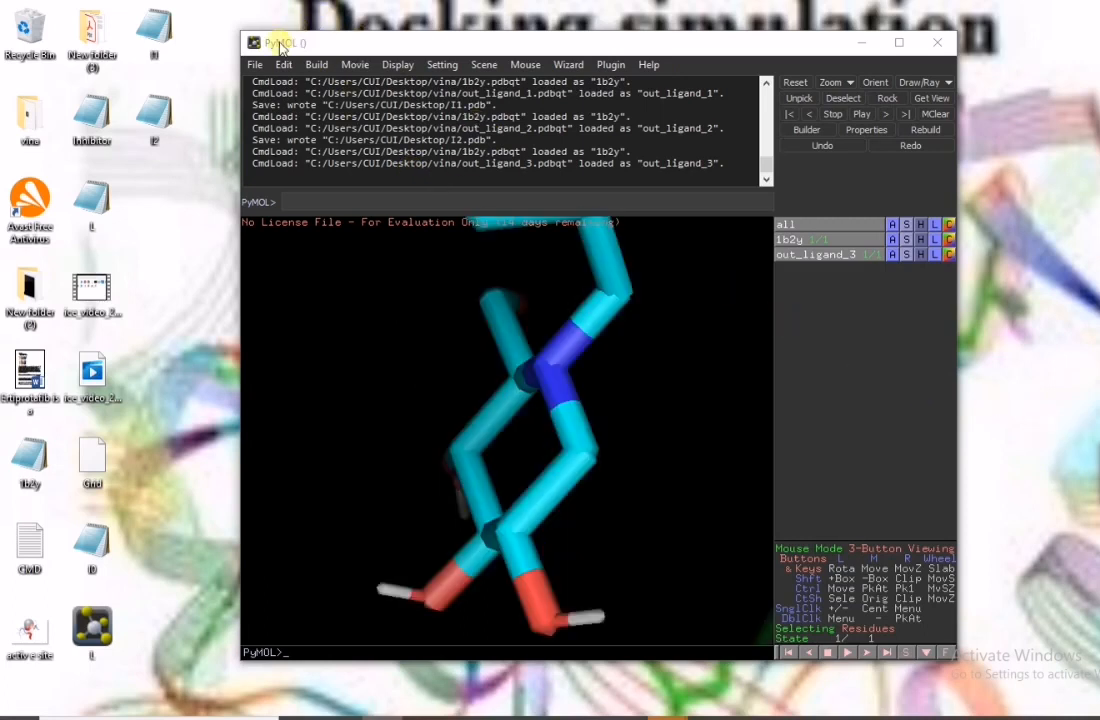
{"action": "left_click", "coordinate": [282, 47]}
{"action": "left_click", "coordinate": [255, 64]}
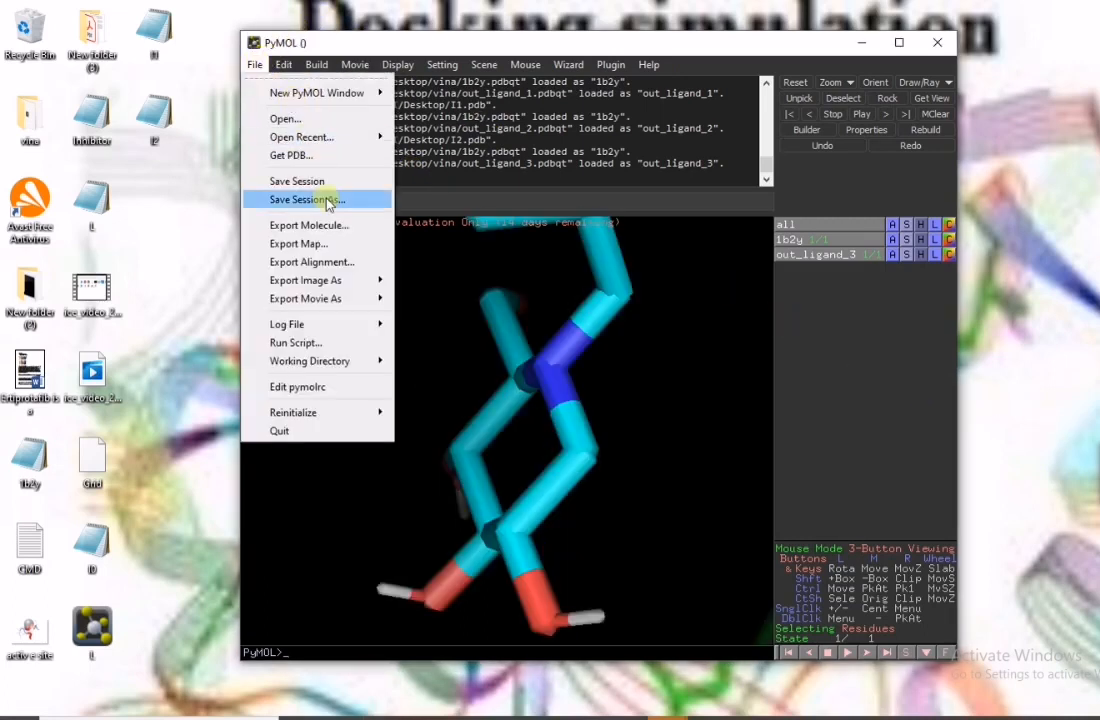
{"action": "left_click", "coordinate": [352, 233]}
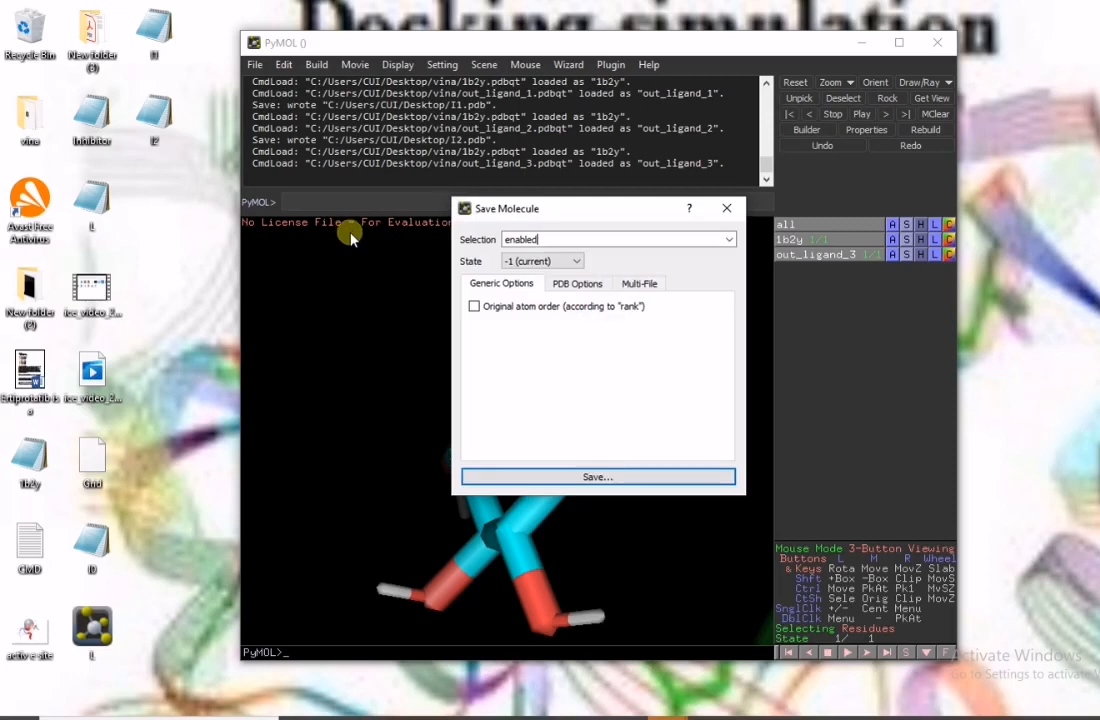
{"action": "left_click", "coordinate": [565, 475]}
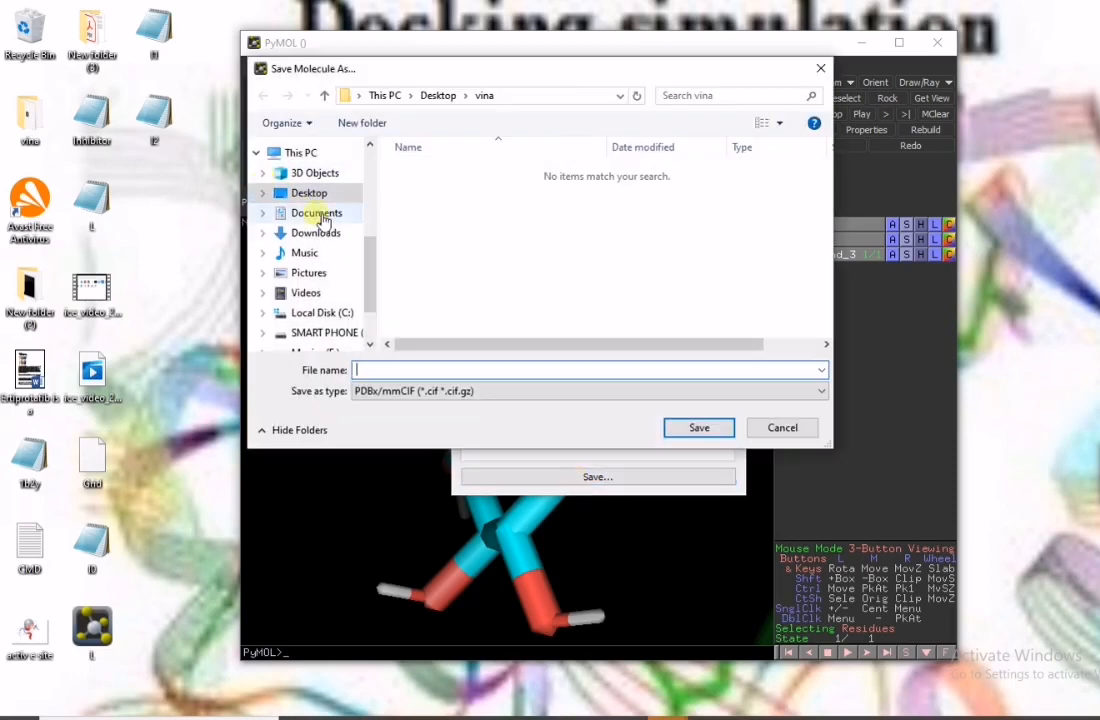
{"action": "left_click", "coordinate": [325, 197]}
{"action": "left_click", "coordinate": [455, 370]}
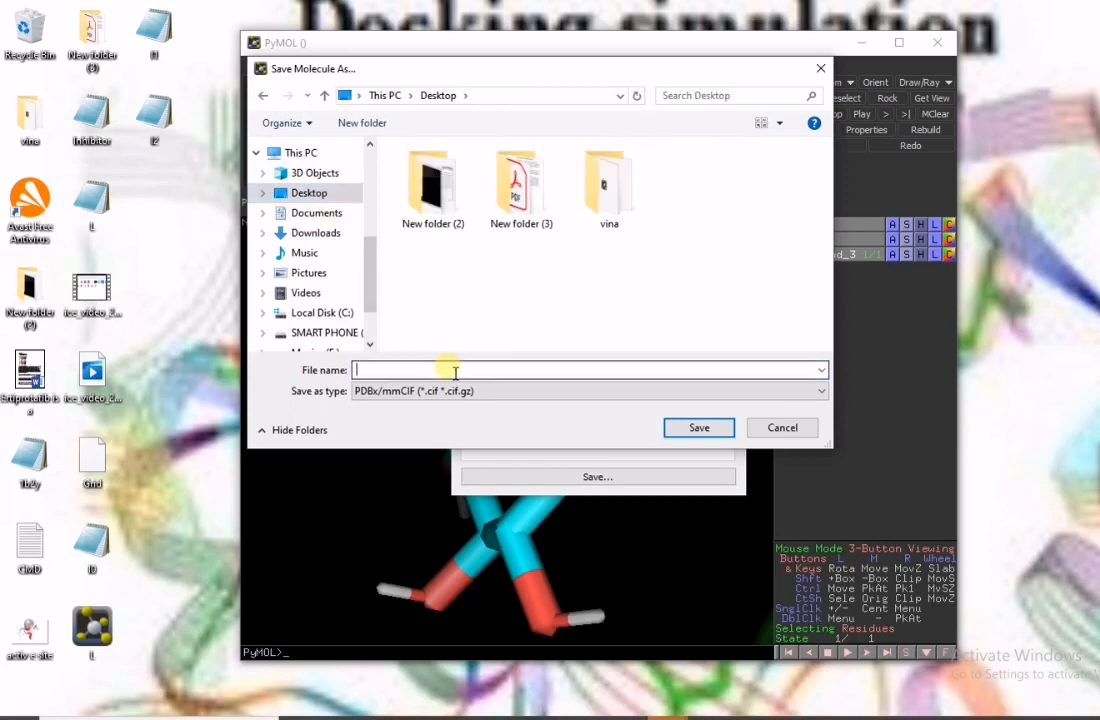
{"action": "type", "text": "I"}
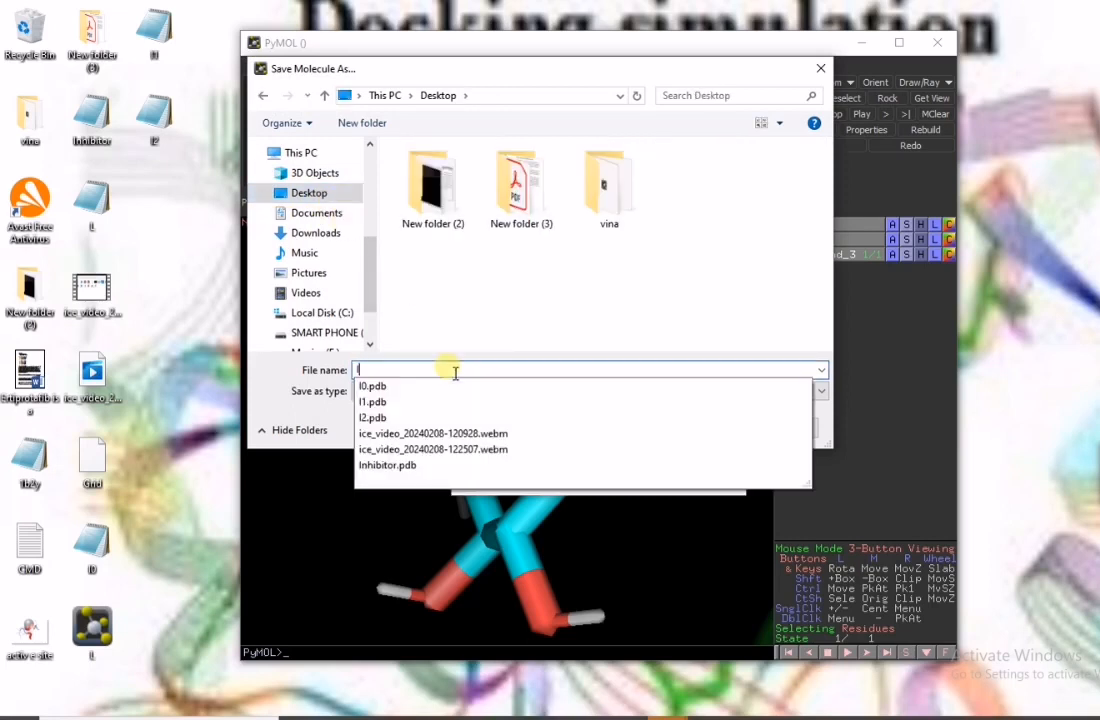
{"action": "type", "text": "3"}
{"action": "left_click", "coordinate": [452, 391]}
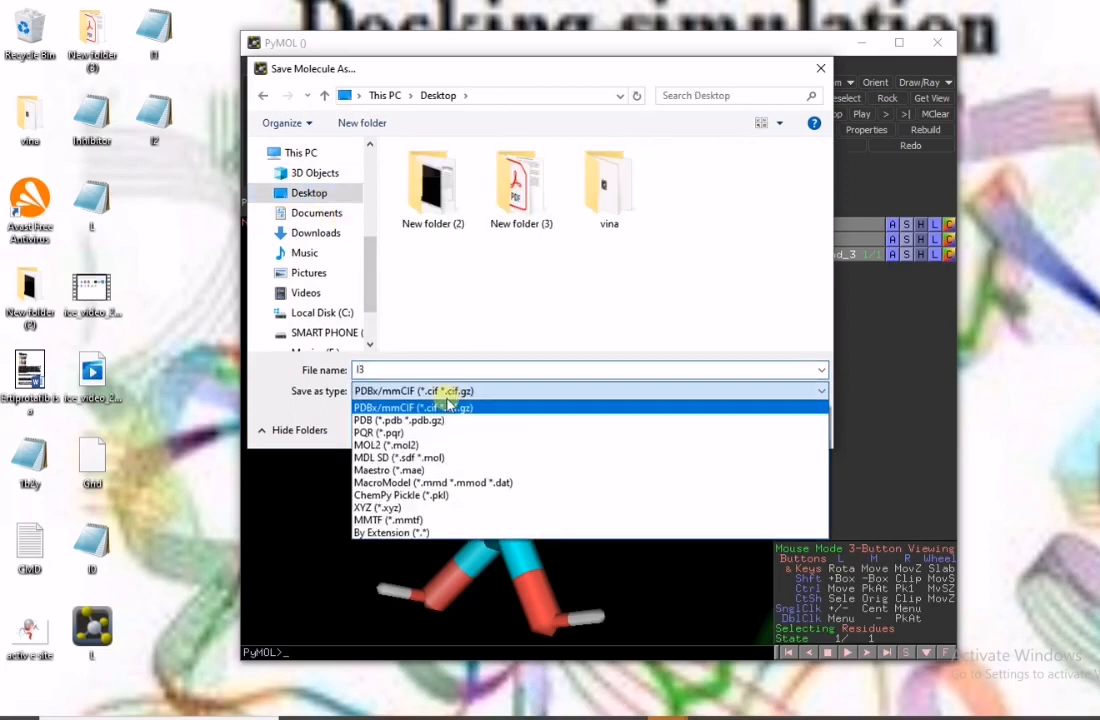
{"action": "left_click", "coordinate": [410, 417]}
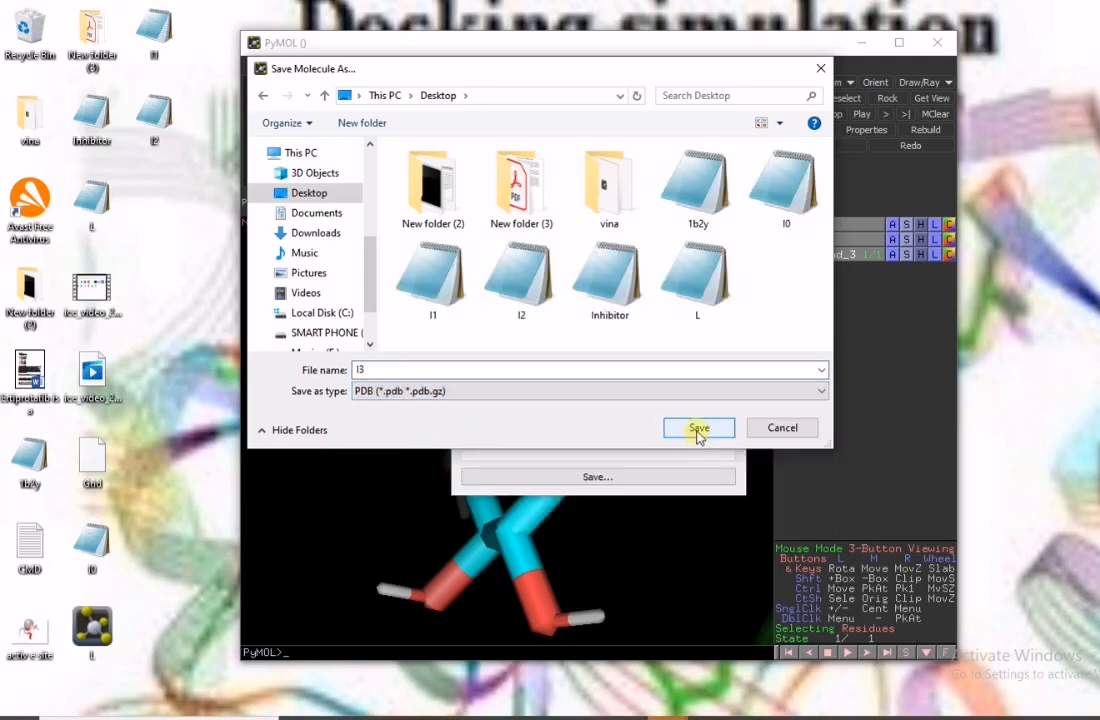
{"action": "left_click", "coordinate": [699, 428]}
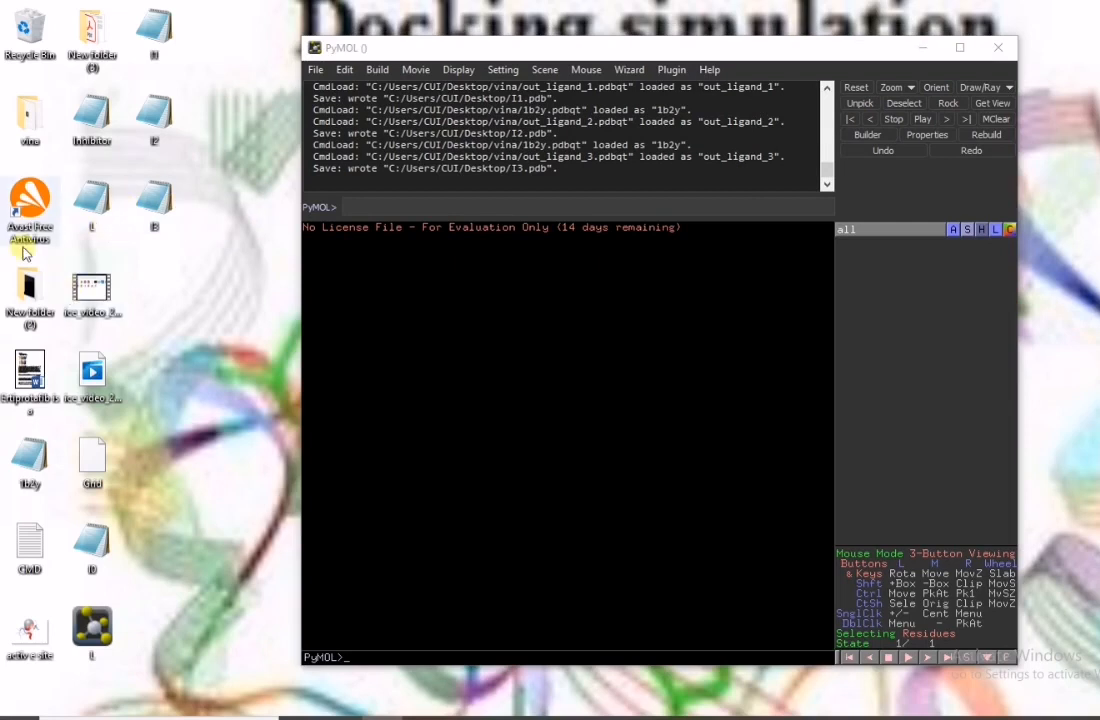
Step: Launch Discovery Studio 2021 Client from New folder (2) and open the I0 complex from the Desktop as a tab in its main window
{"action": "double_click", "coordinate": [28, 300]}
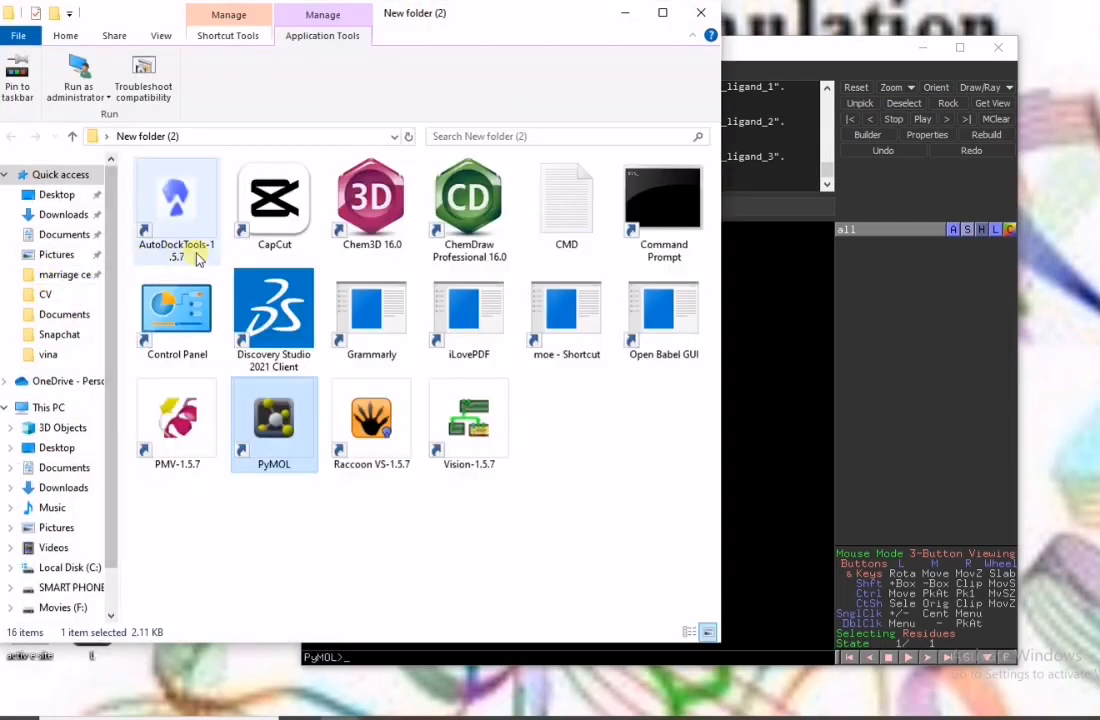
{"action": "left_click", "coordinate": [293, 314]}
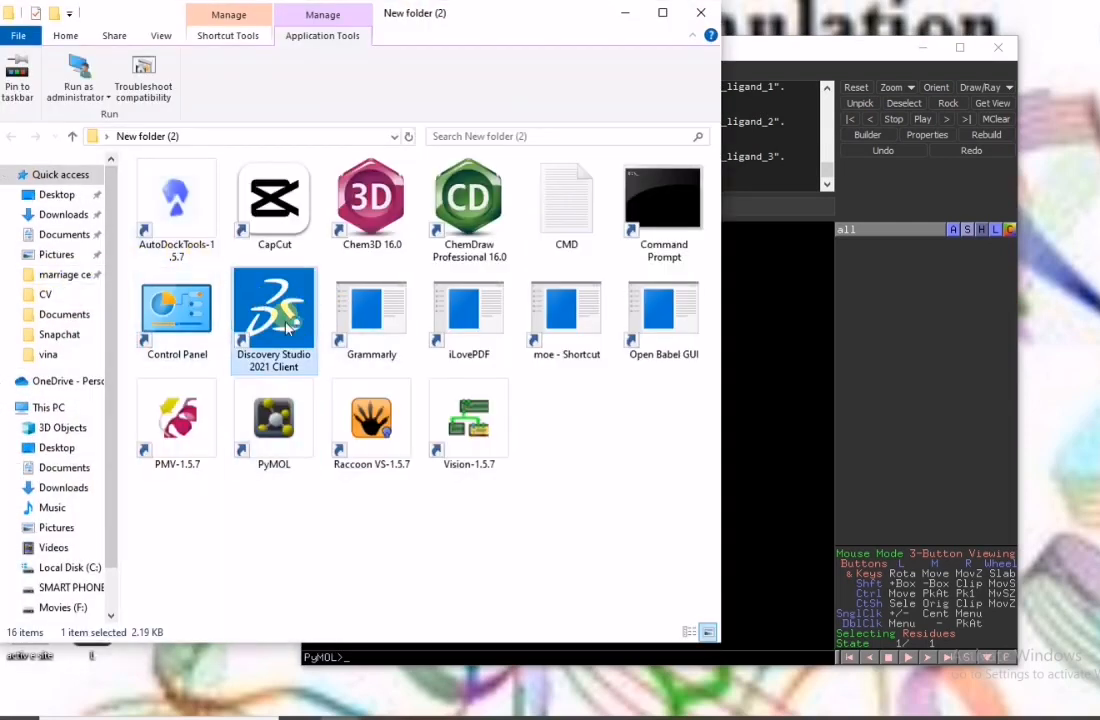
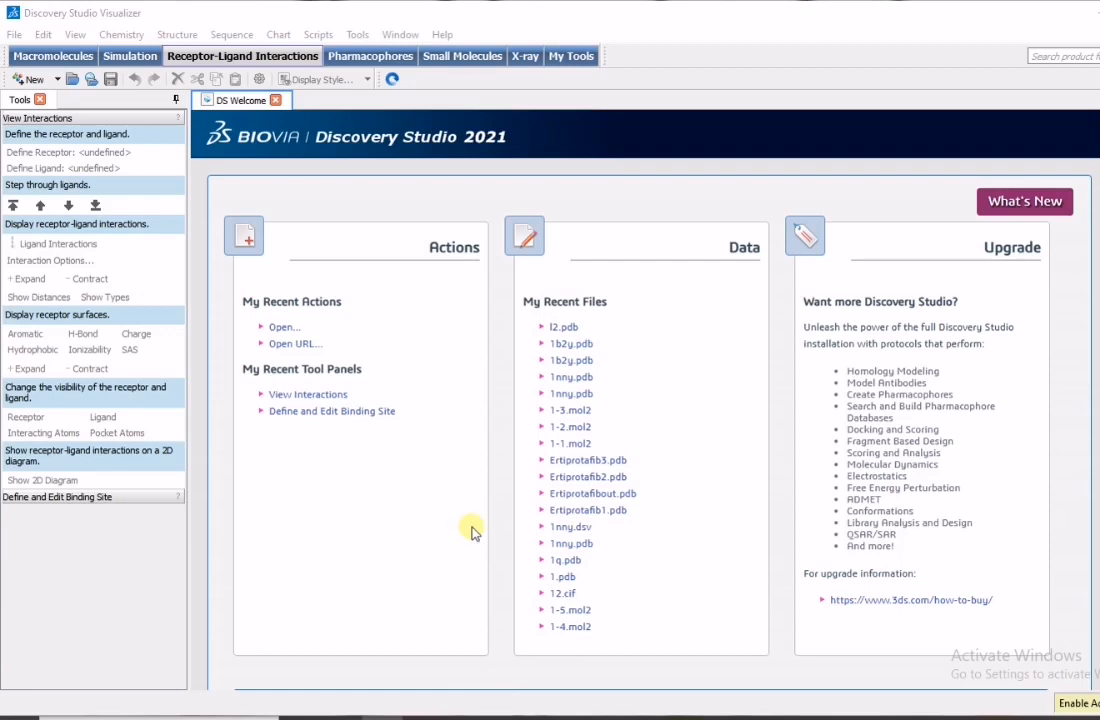
{"action": "left_click", "coordinate": [17, 36]}
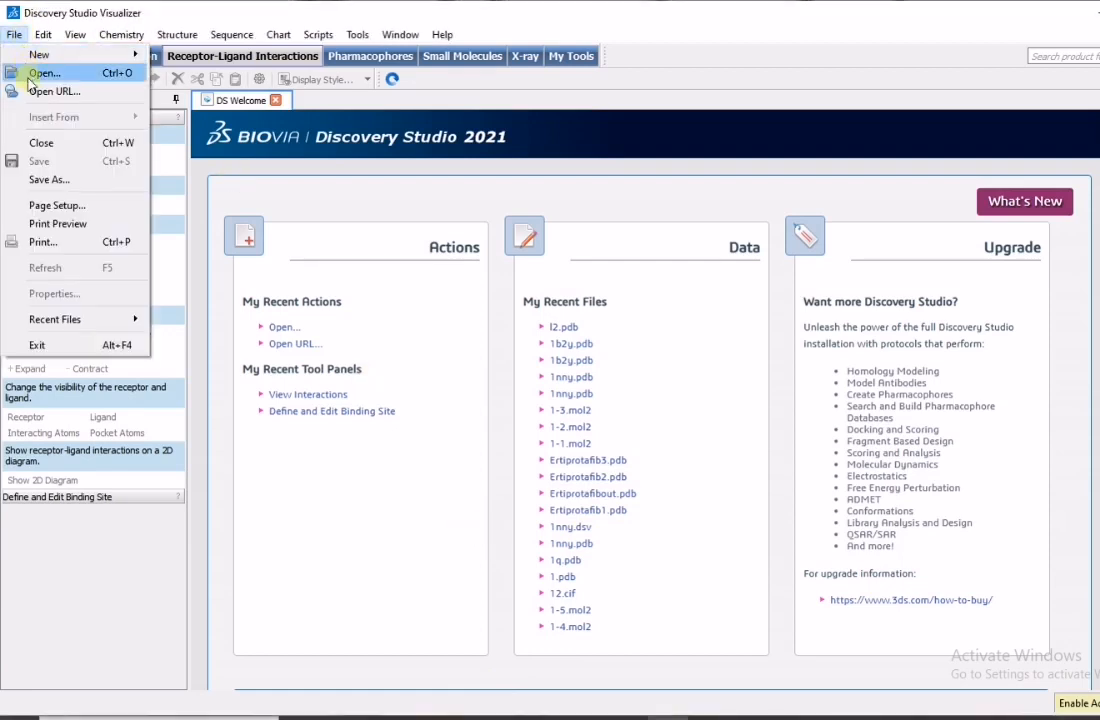
{"action": "left_click", "coordinate": [63, 75]}
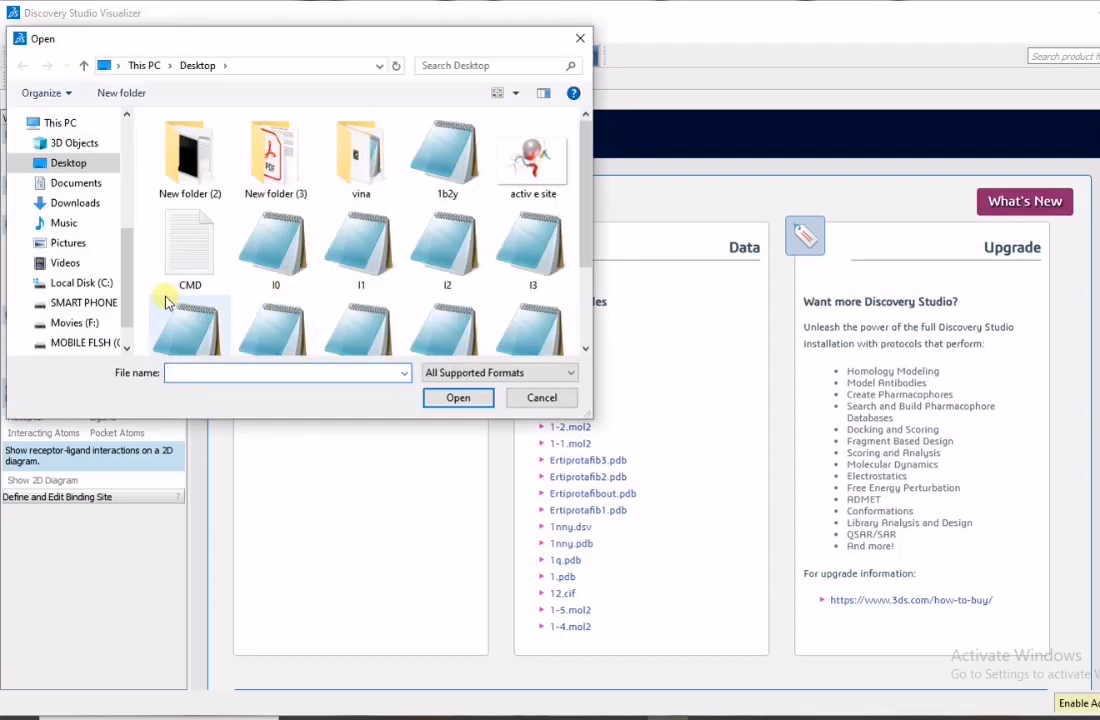
{"action": "scroll", "coordinate": [555, 190], "scroll_direction": "down", "scroll_amount": 1}
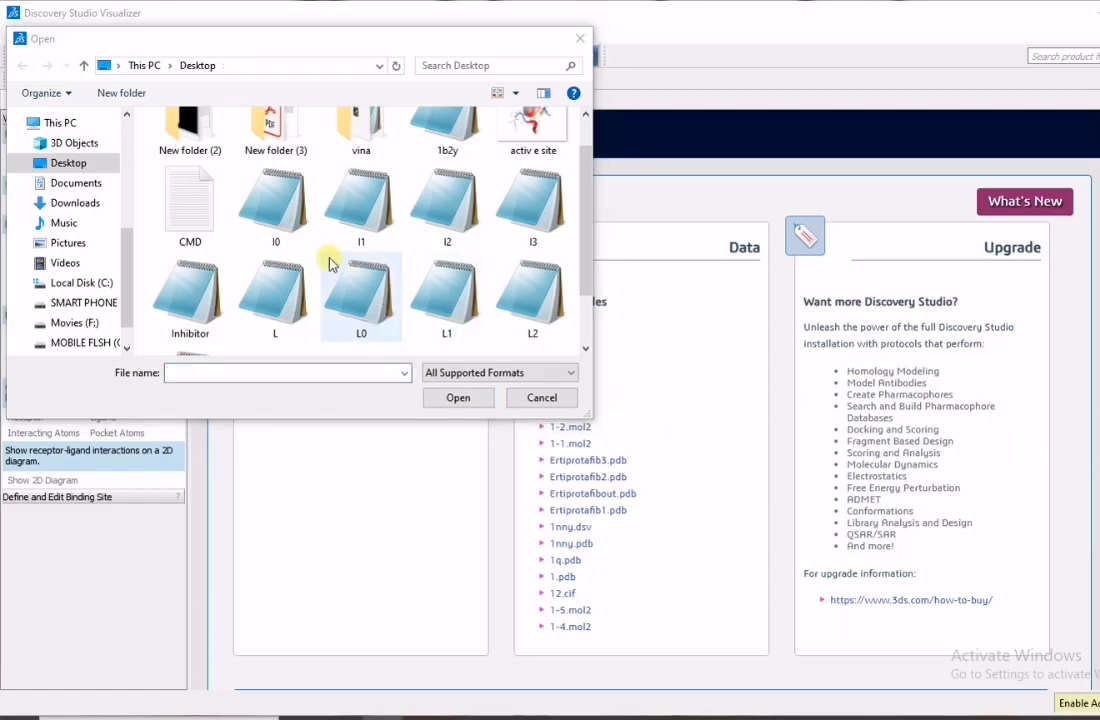
{"action": "left_click", "coordinate": [280, 215]}
{"action": "double_click", "coordinate": [295, 228]}
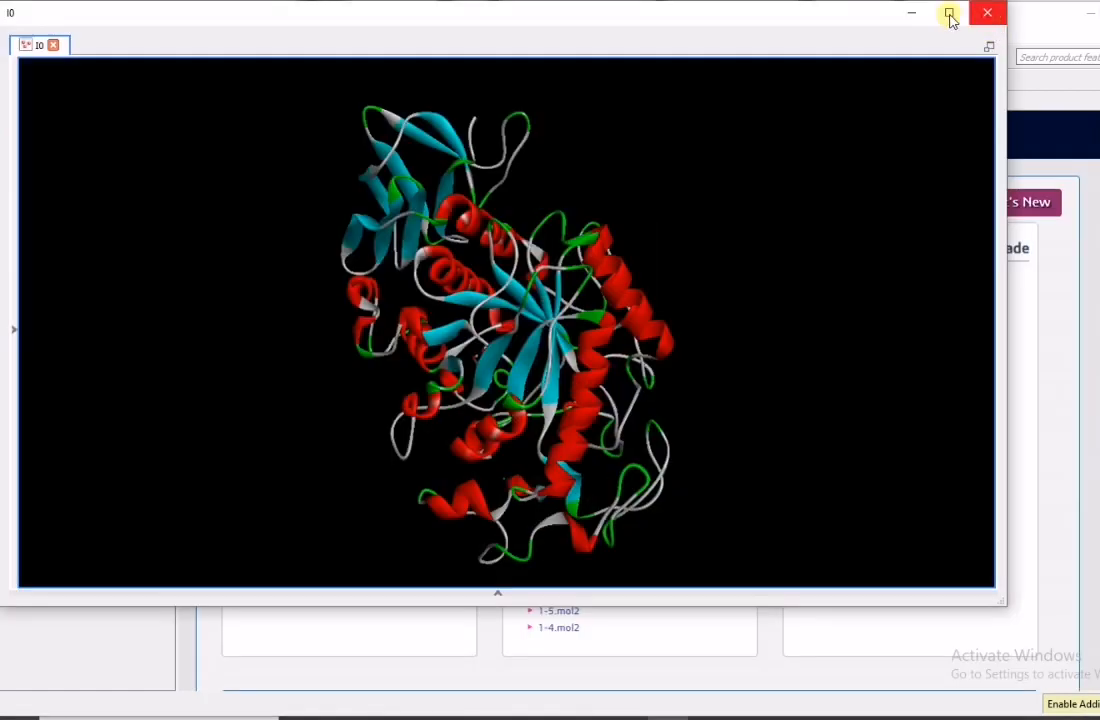
{"action": "left_click", "coordinate": [989, 45]}
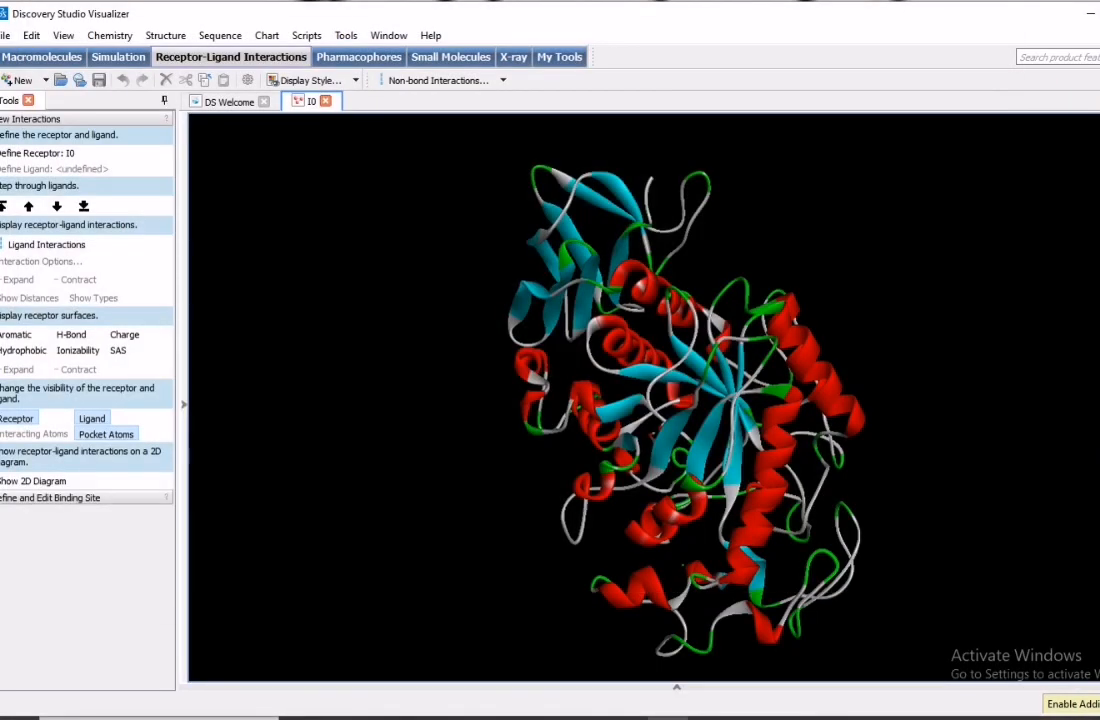
{"action": "left_click_drag", "start_coordinate": [1099, 130], "coordinate": [1088, 128]}
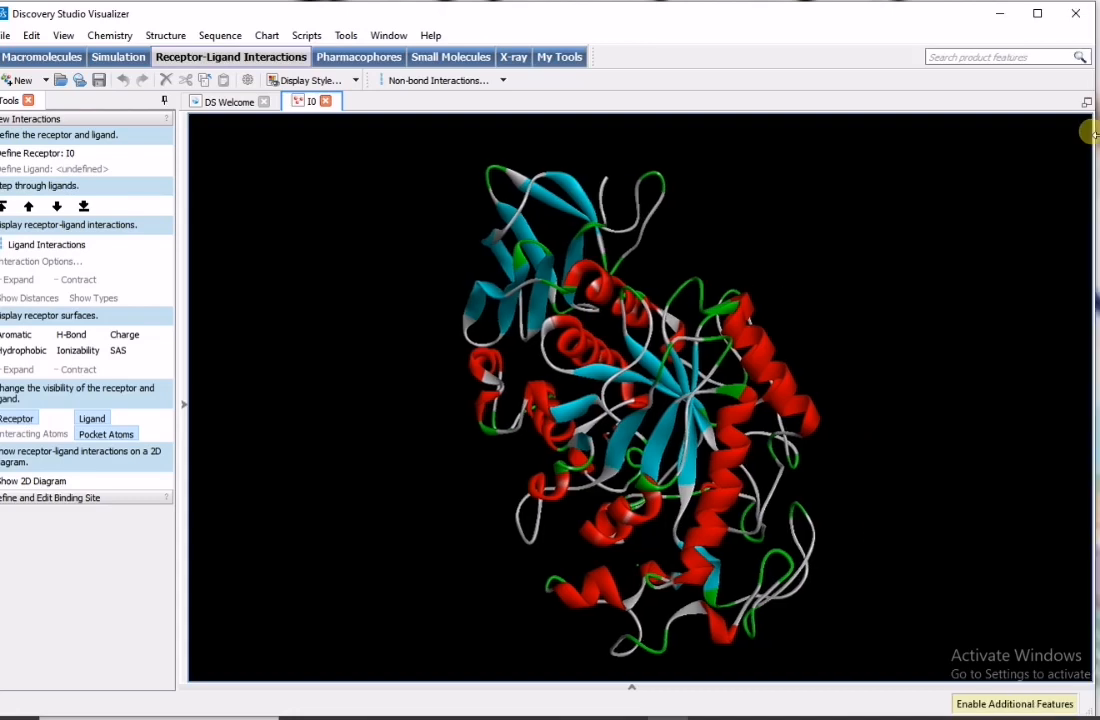
Step: Apply the forcefield to the I0 complex and set the mouse mode to Rotate
{"action": "right_click", "coordinate": [467, 178]}
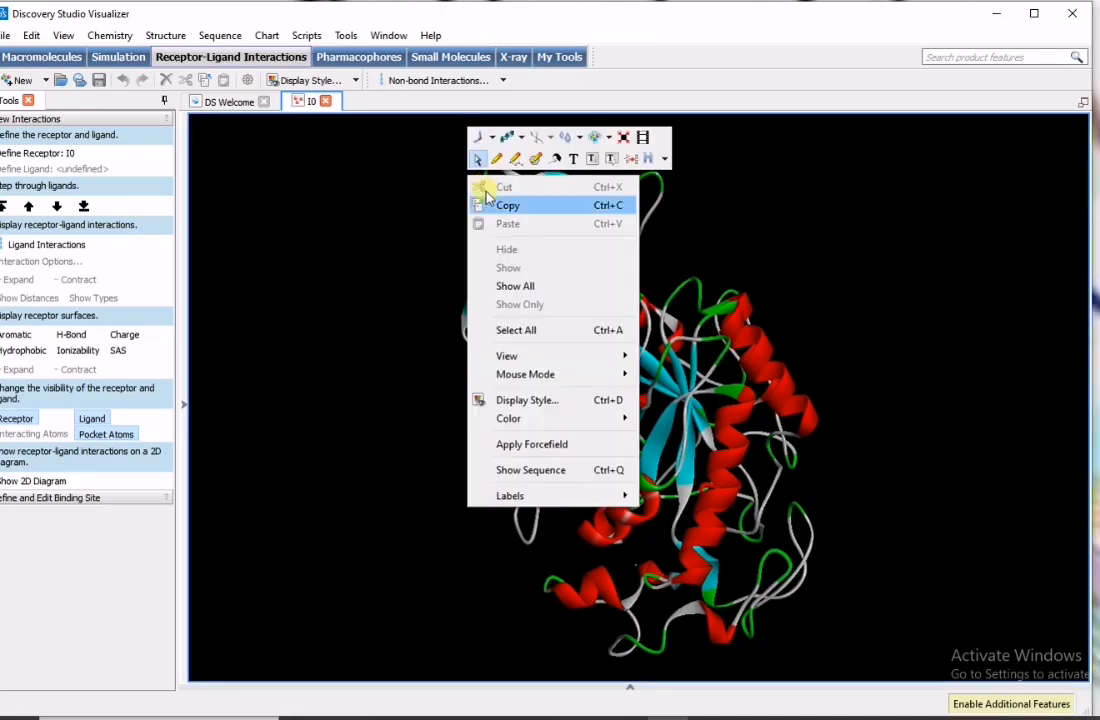
{"action": "left_click", "coordinate": [553, 452]}
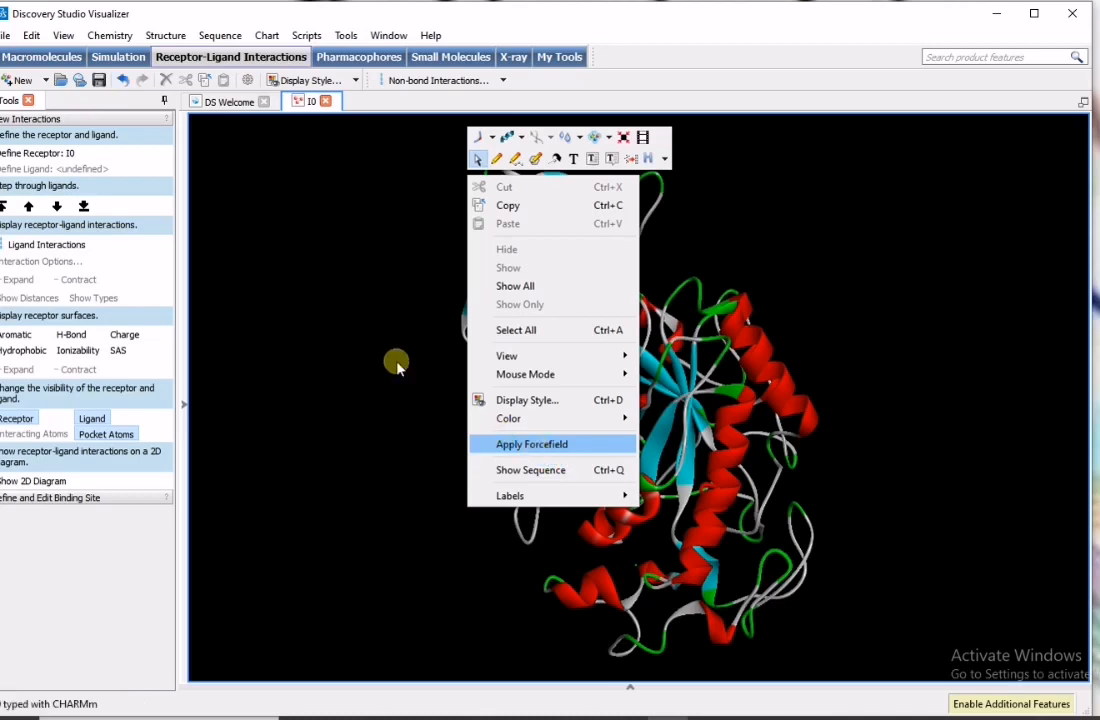
{"action": "right_click", "coordinate": [368, 210]}
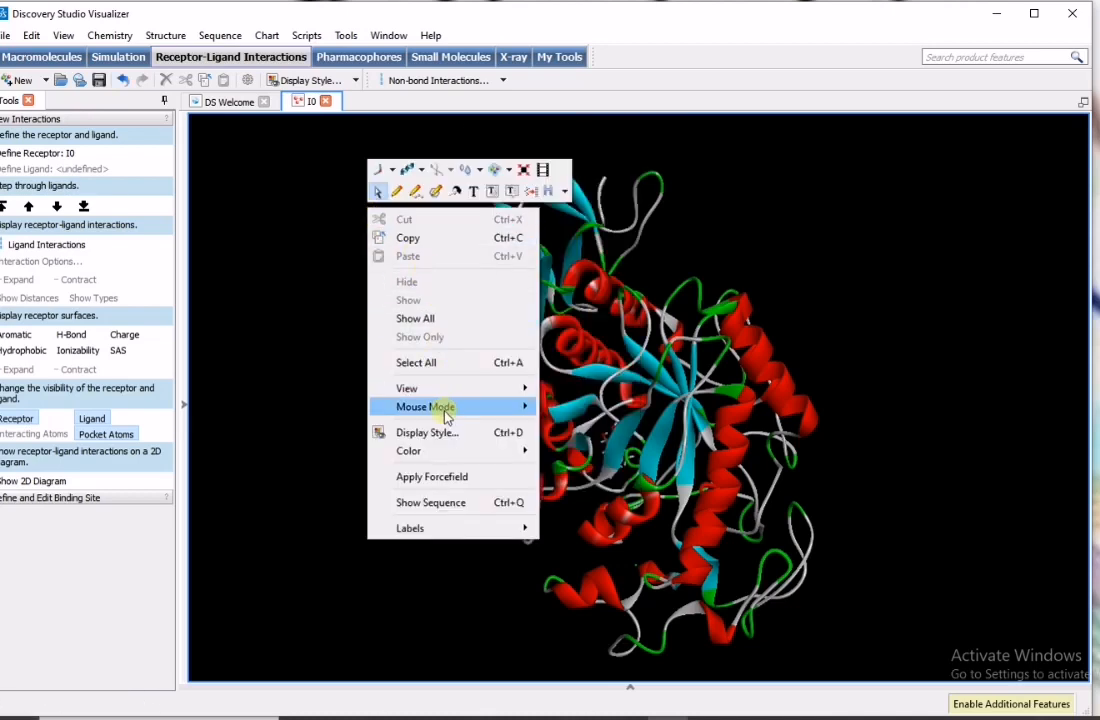
{"action": "mouse_move", "coordinate": [515, 407]}
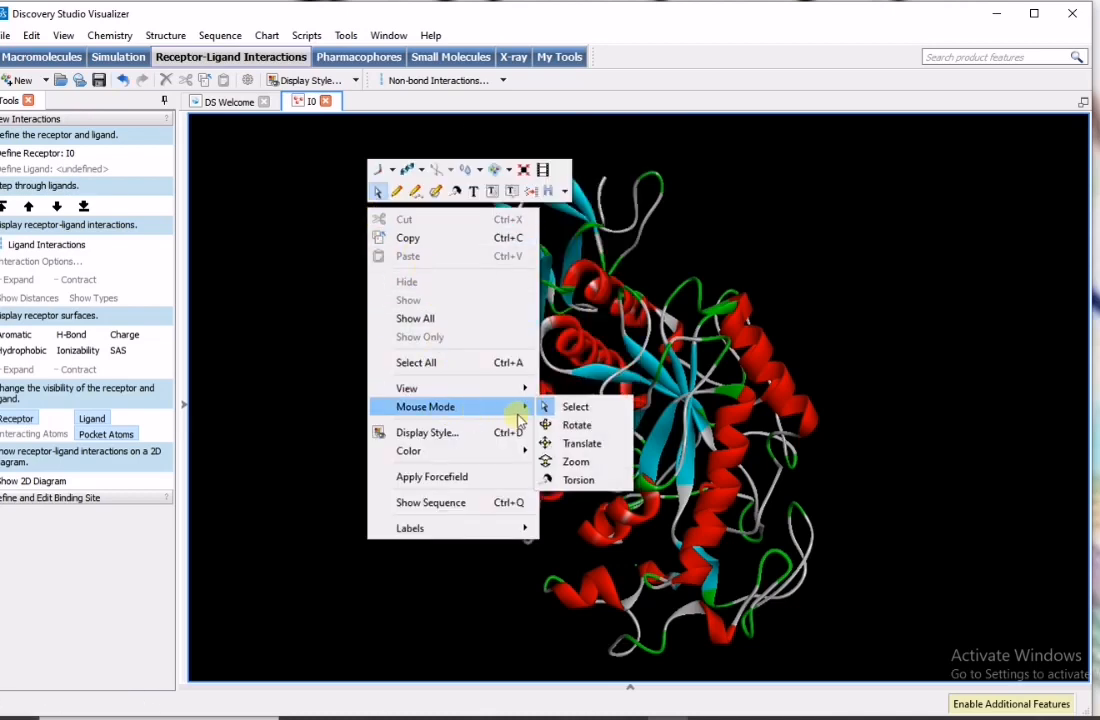
{"action": "left_click", "coordinate": [577, 425]}
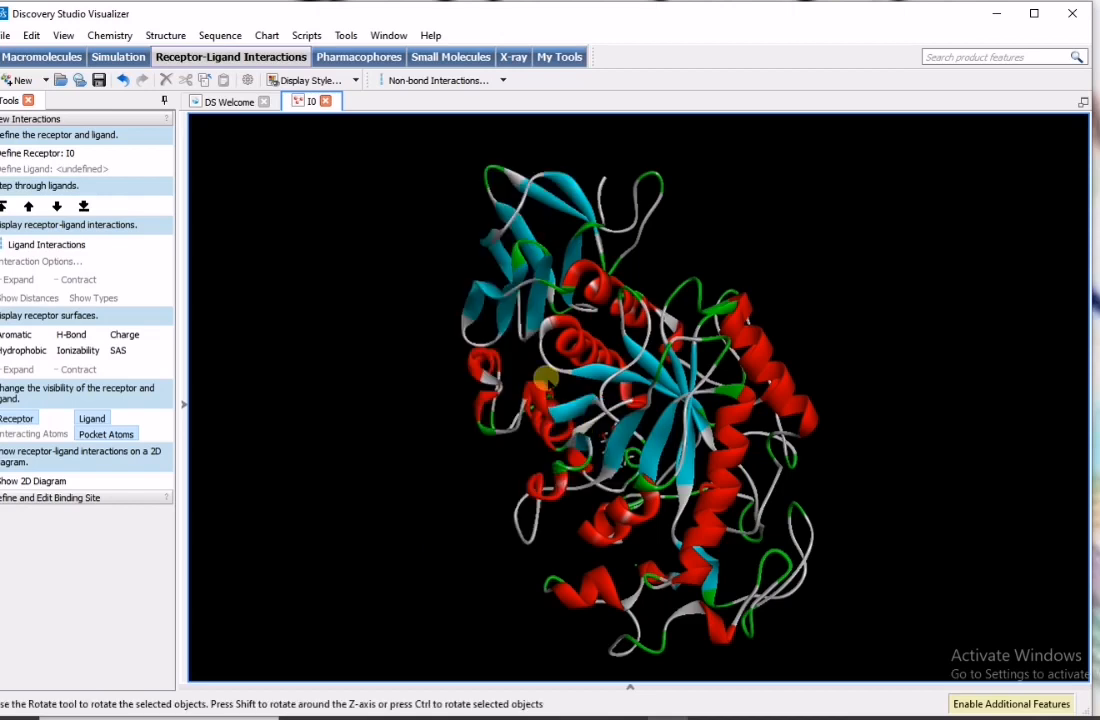
Step: Display the ligand interactions of the I0 complex, including a 2D diagram, and review the interaction visibility options
{"action": "left_click", "coordinate": [503, 80]}
{"action": "left_click", "coordinate": [497, 103]}
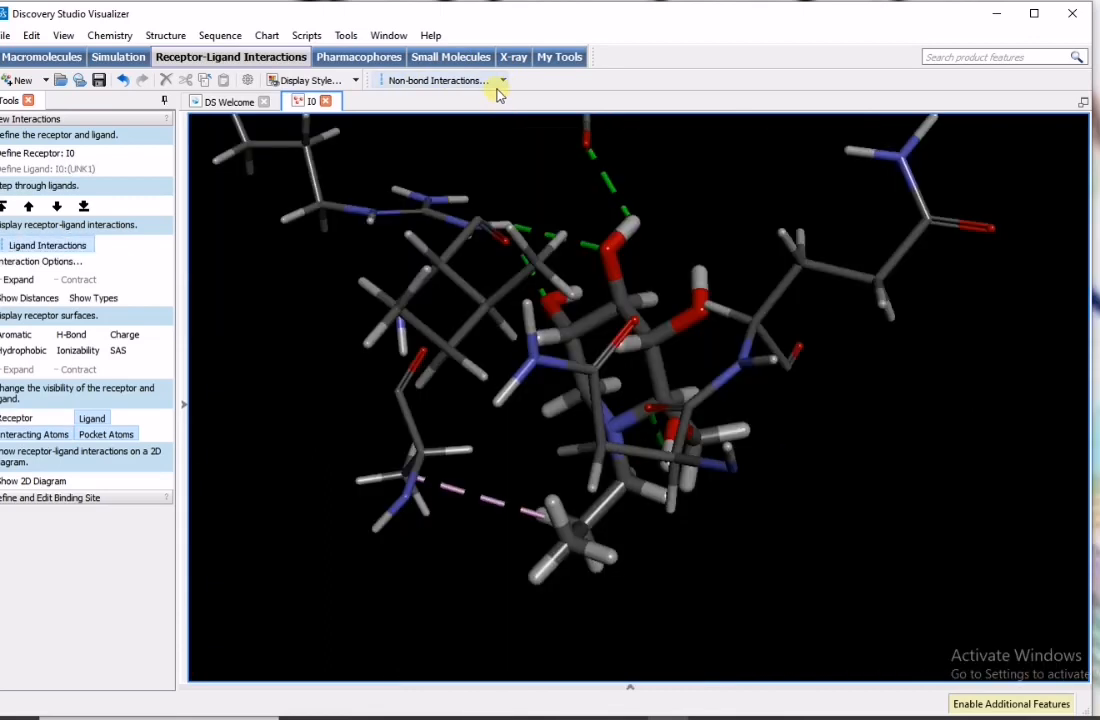
{"action": "left_click", "coordinate": [503, 80]}
{"action": "left_click", "coordinate": [462, 156]}
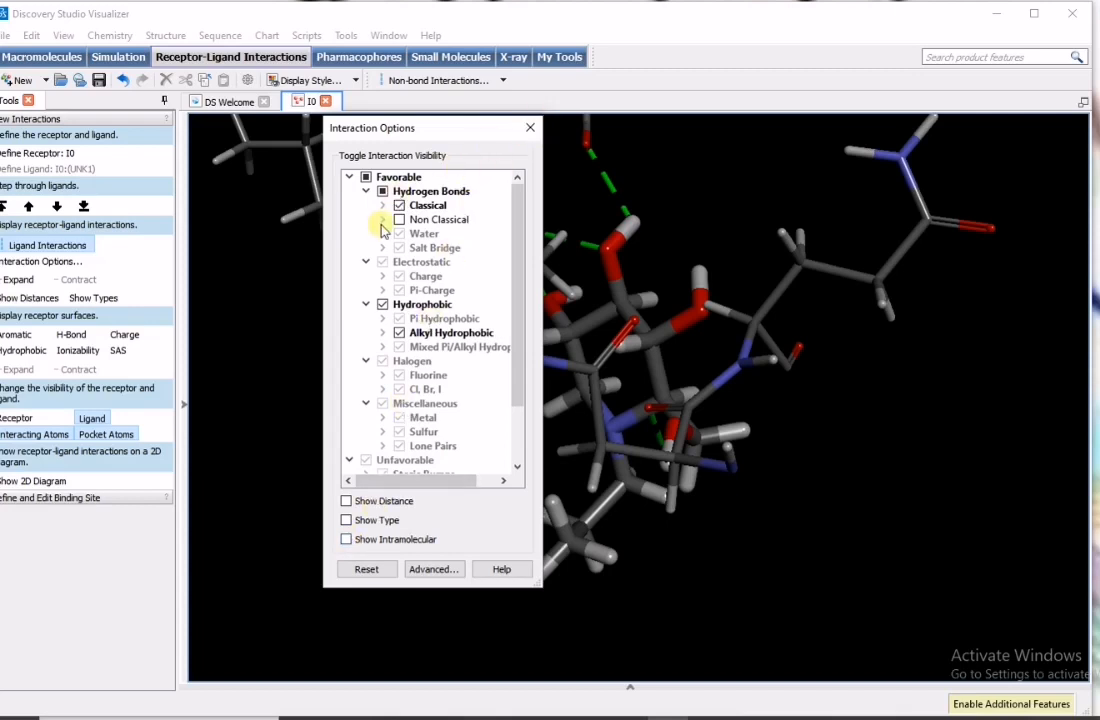
{"action": "left_click", "coordinate": [530, 128]}
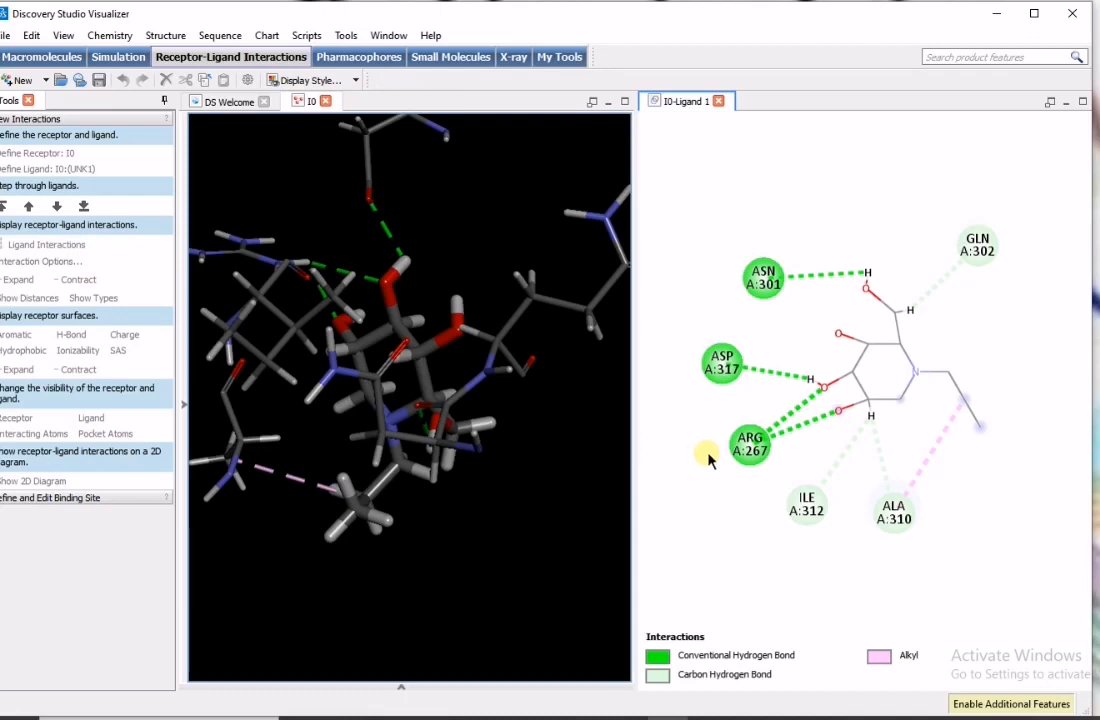
Step: Delete the residues ILE A:312, ALA A:310 and GLN A:302 from the I0 ligand interactions, leaving only conventional hydrogen bonds
{"action": "right_click", "coordinate": [838, 241]}
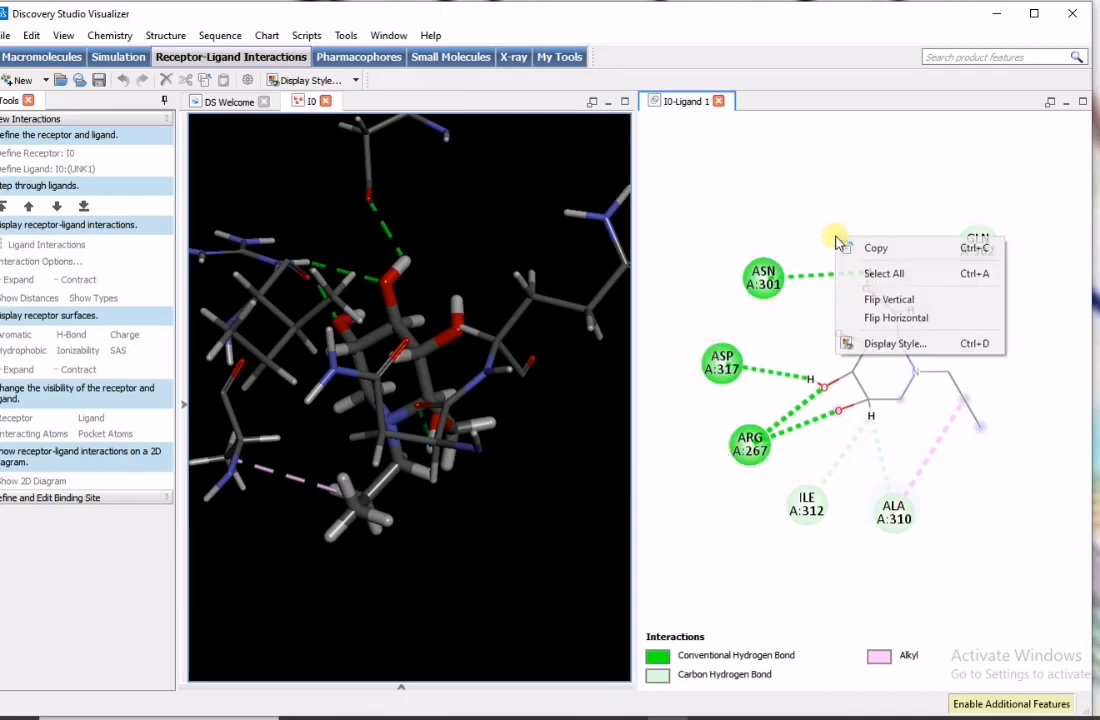
{"action": "left_click", "coordinate": [884, 445]}
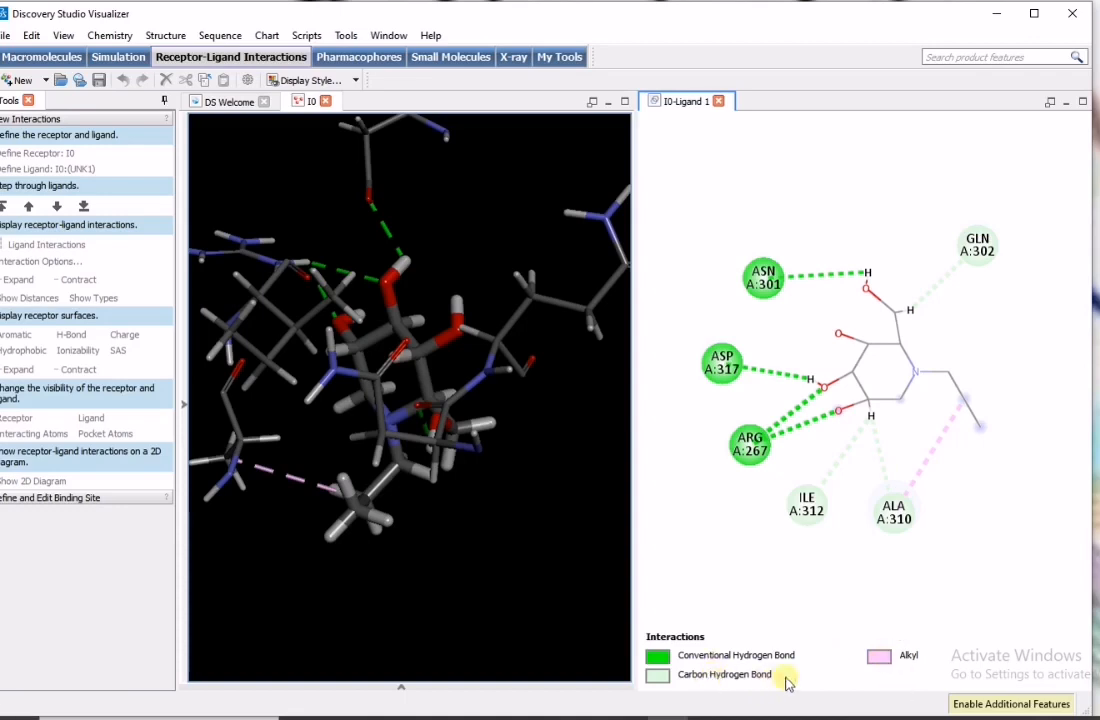
{"action": "left_click", "coordinate": [806, 506]}
{"action": "left_click_drag", "start_coordinate": [567, 481], "coordinate": [518, 395]}
{"action": "key", "text": "Delete"}
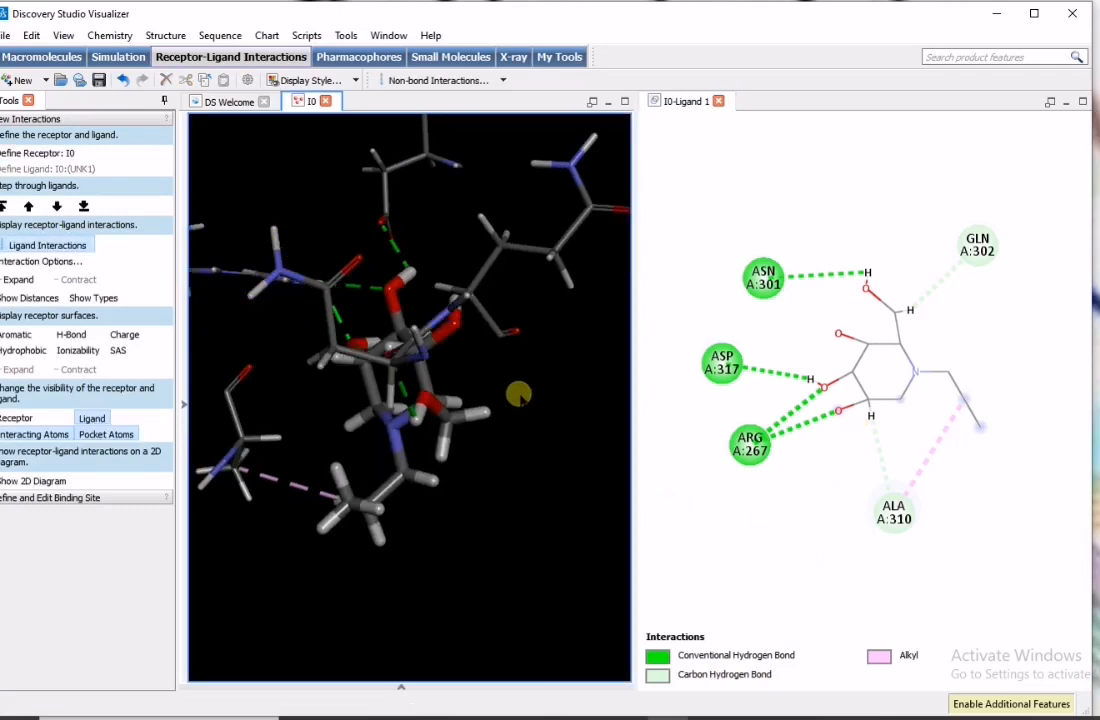
{"action": "left_click", "coordinate": [894, 512]}
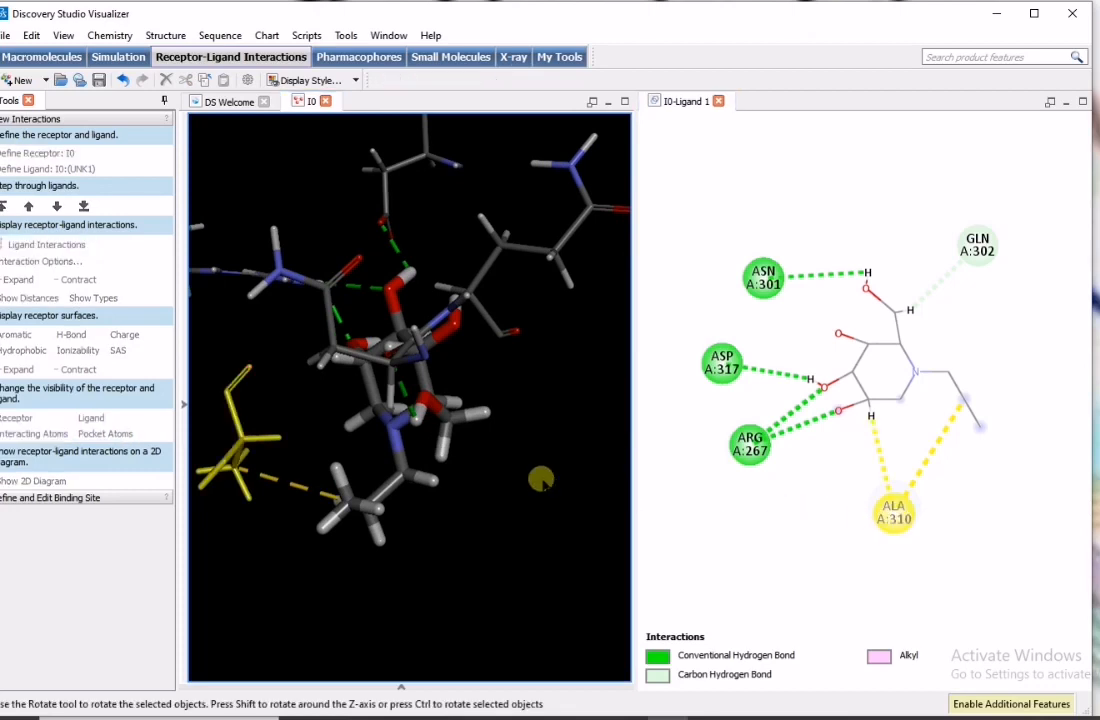
{"action": "key", "text": "Delete"}
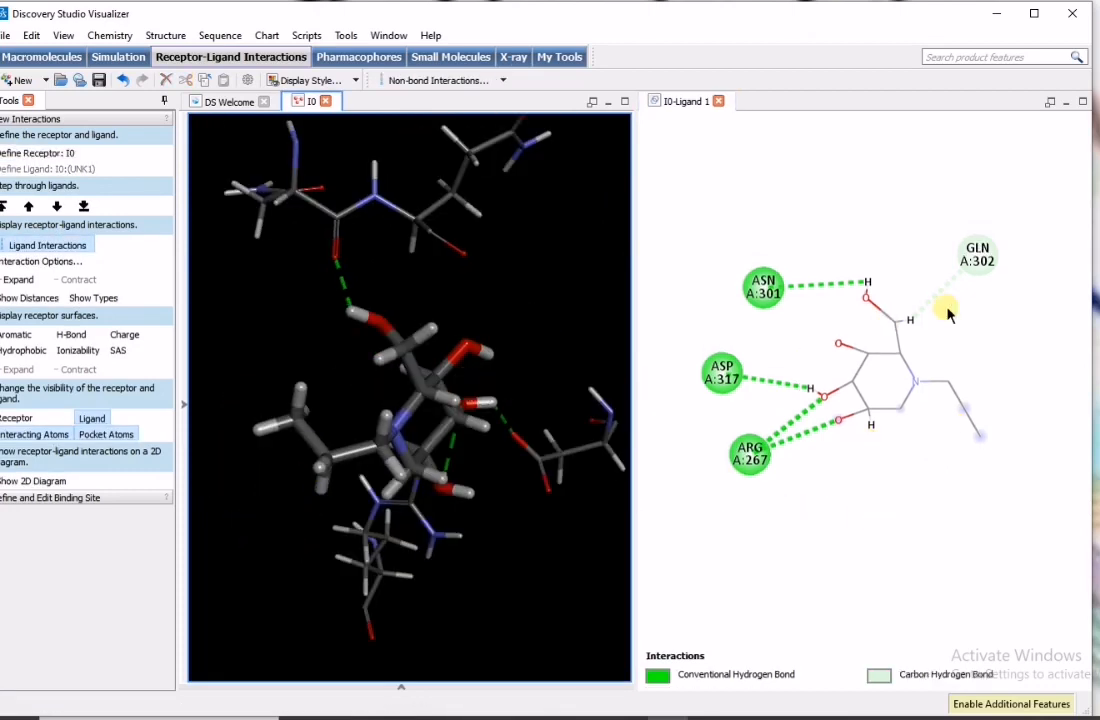
{"action": "left_click", "coordinate": [970, 265]}
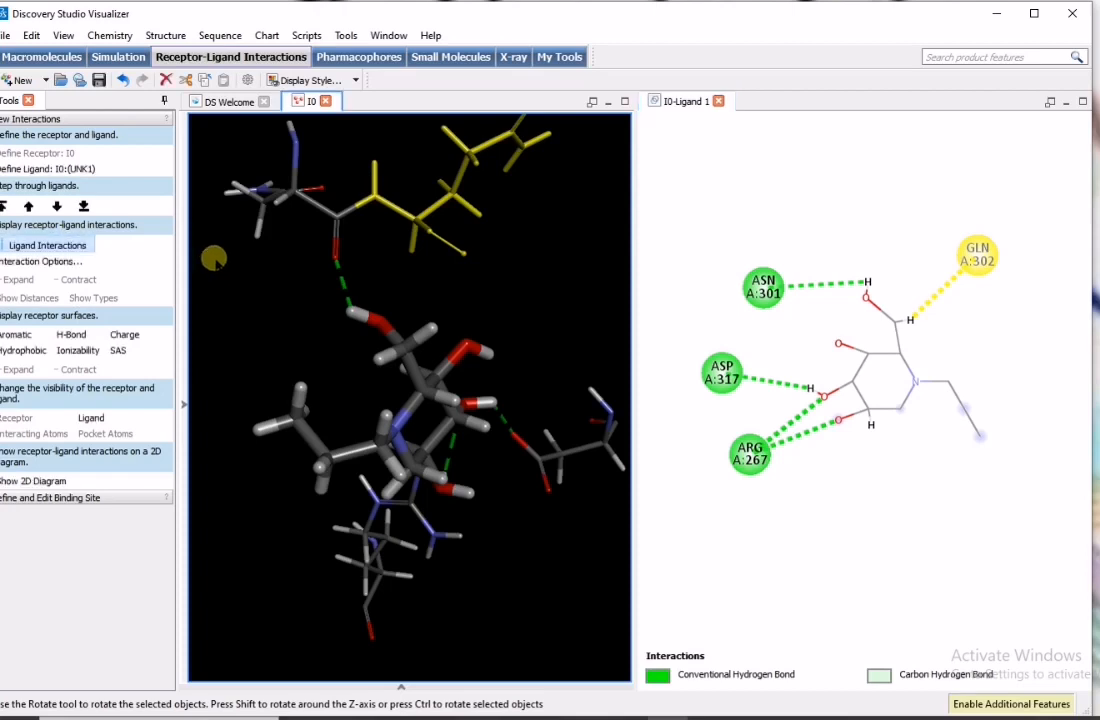
{"action": "left_click_drag", "start_coordinate": [211, 253], "coordinate": [330, 428]}
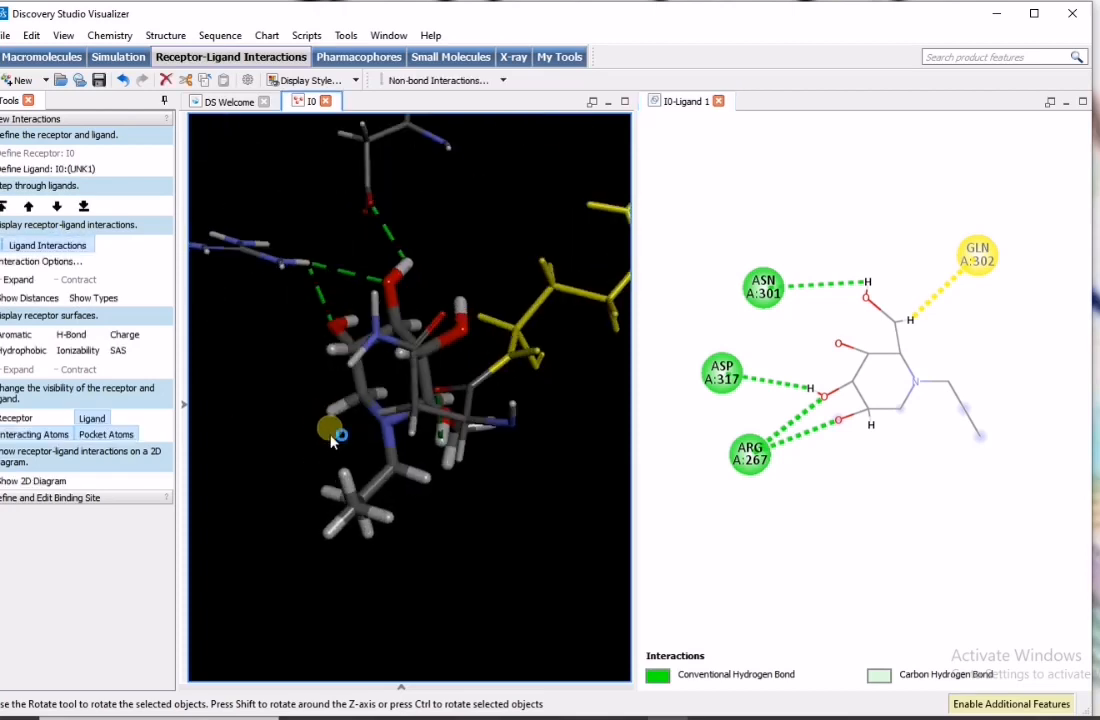
{"action": "key", "text": "Delete"}
Step: Hide the 2D diagram's legend and style its atoms as sticks in custom green without the solvent accessible surface
{"action": "right_click", "coordinate": [829, 386]}
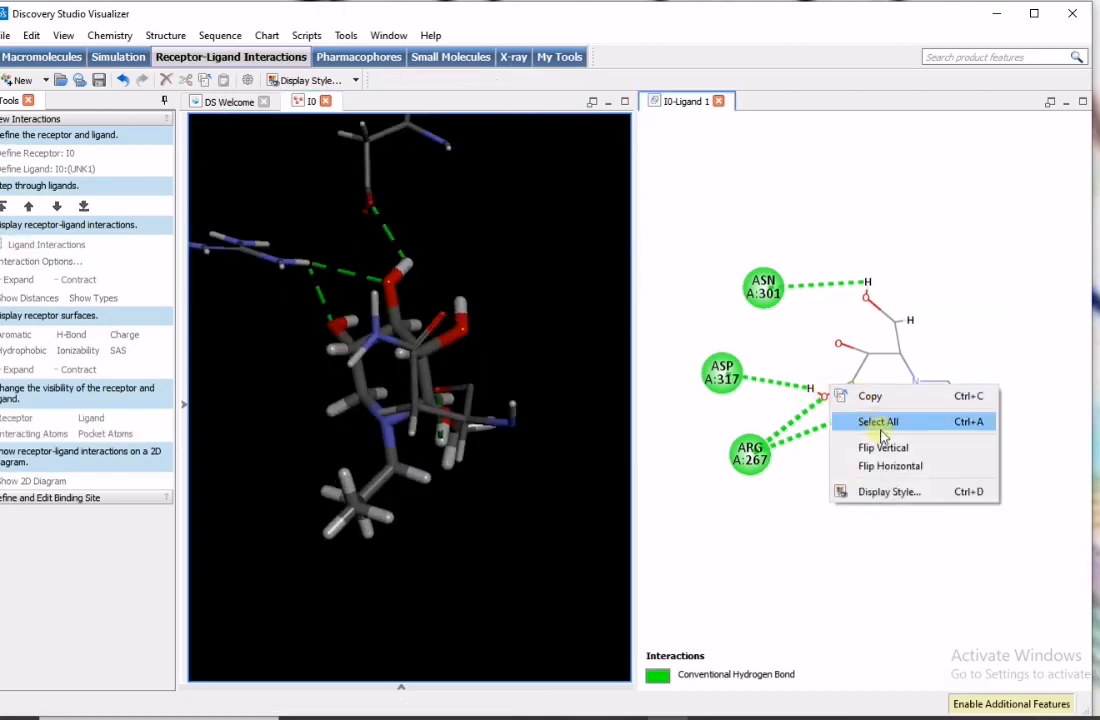
{"action": "left_click", "coordinate": [889, 491]}
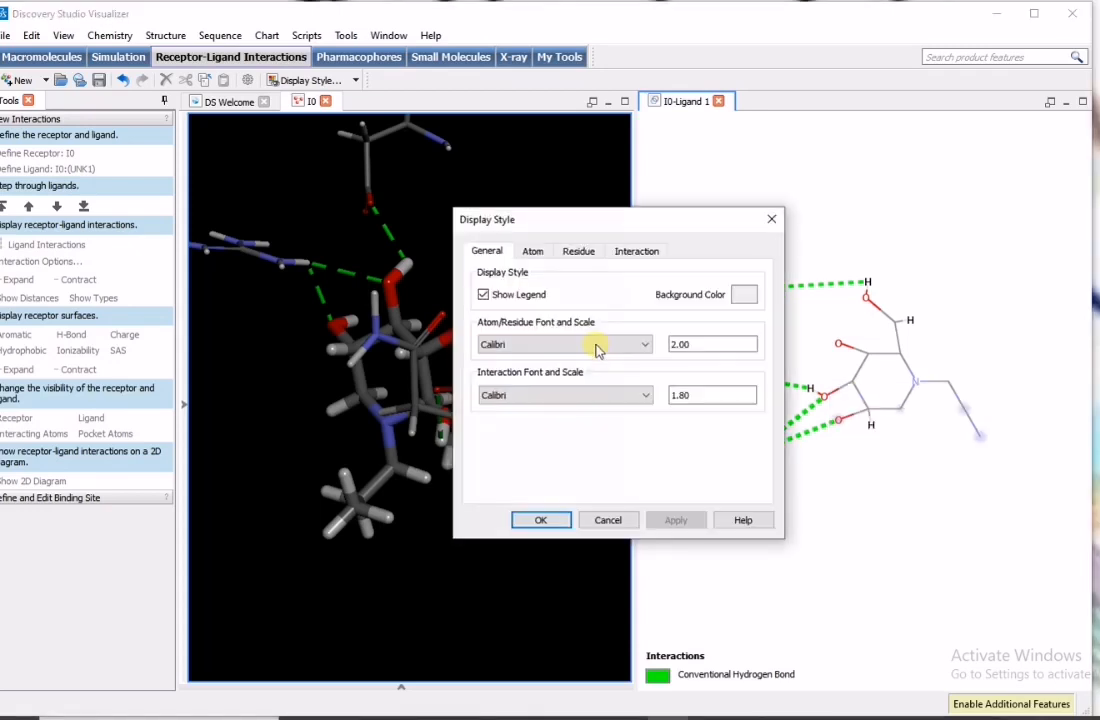
{"action": "left_click", "coordinate": [485, 296]}
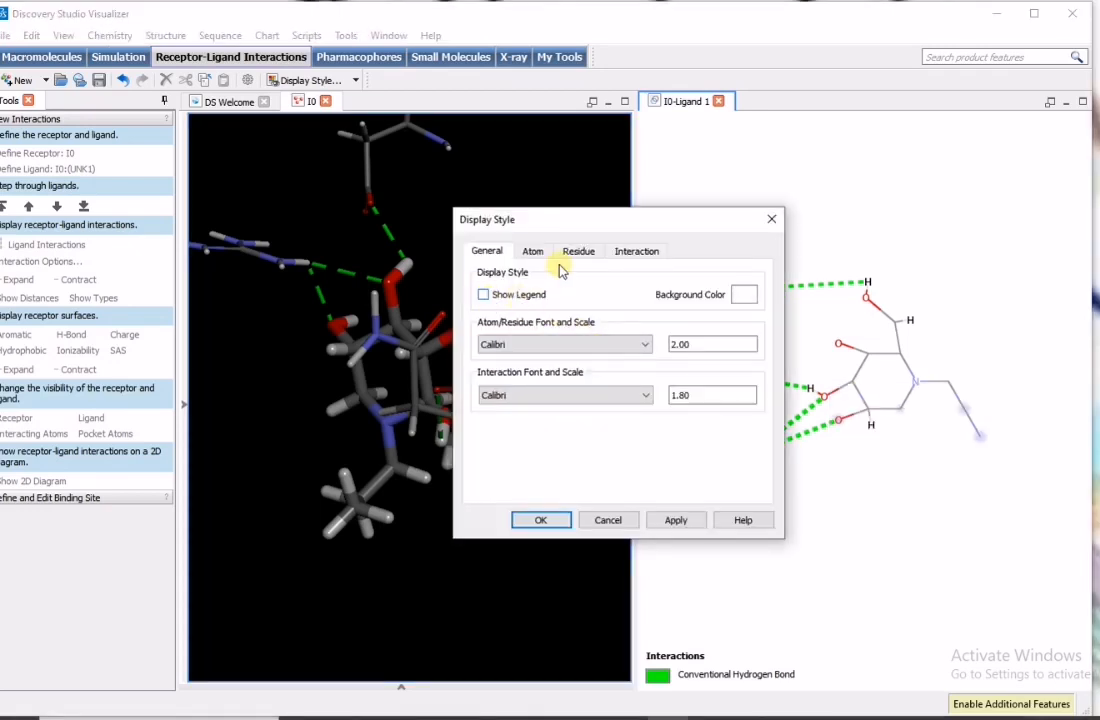
{"action": "left_click", "coordinate": [533, 251]}
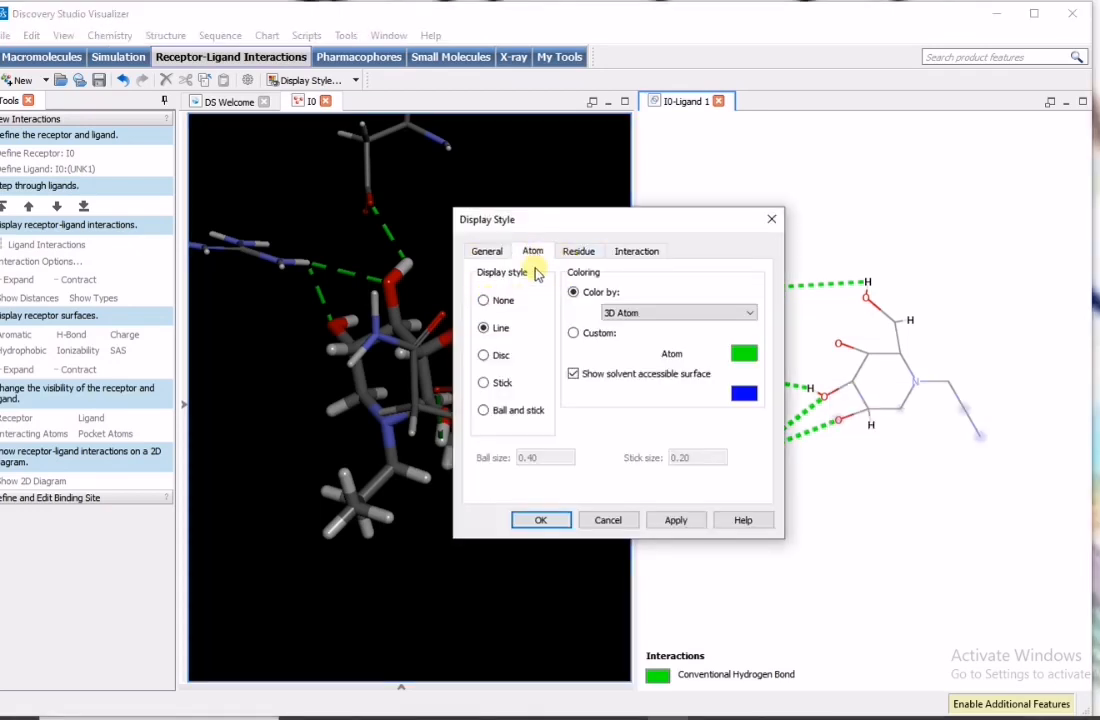
{"action": "left_click", "coordinate": [496, 382]}
{"action": "left_click", "coordinate": [573, 374]}
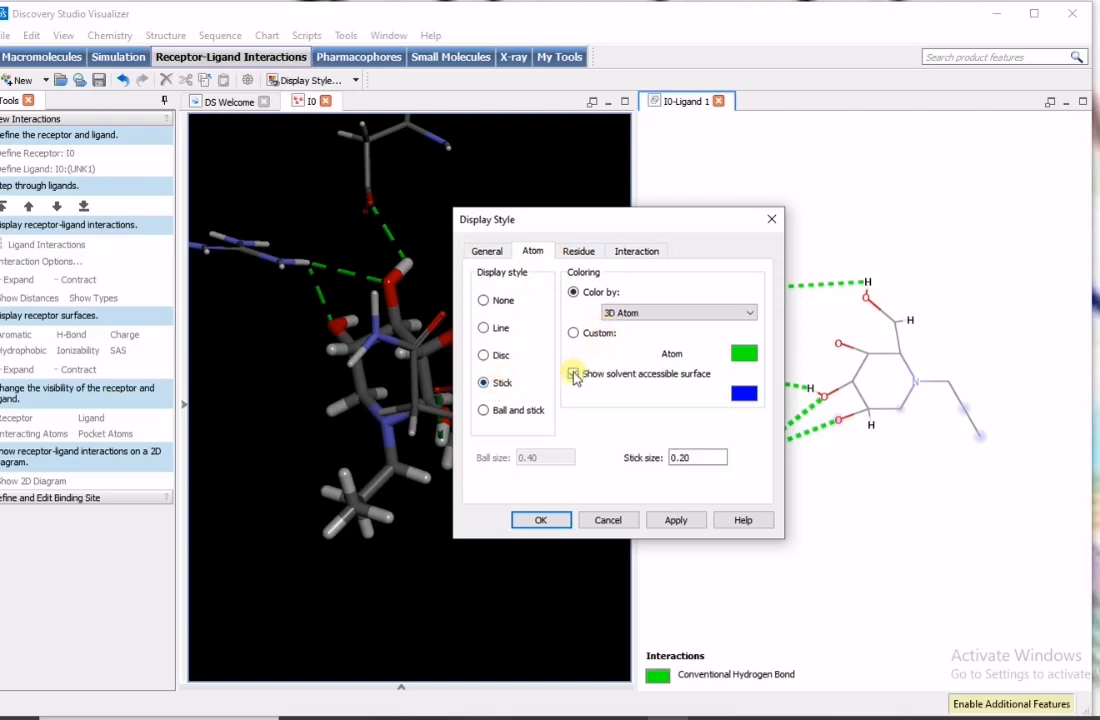
{"action": "left_click", "coordinate": [573, 333]}
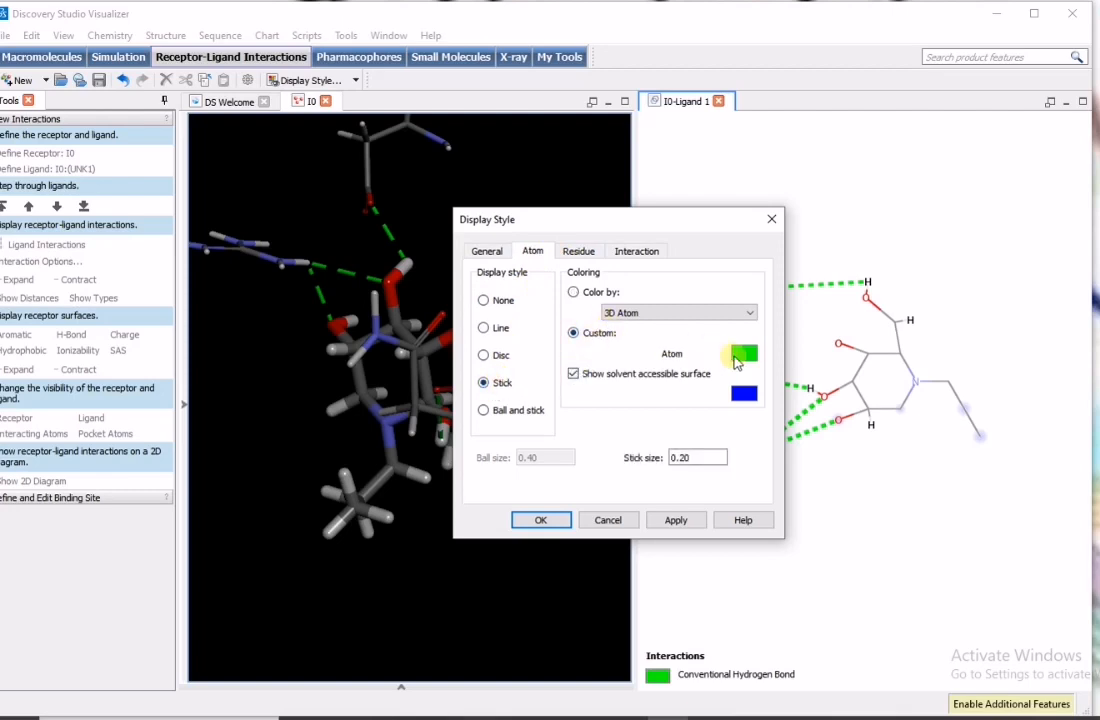
{"action": "left_click", "coordinate": [573, 374]}
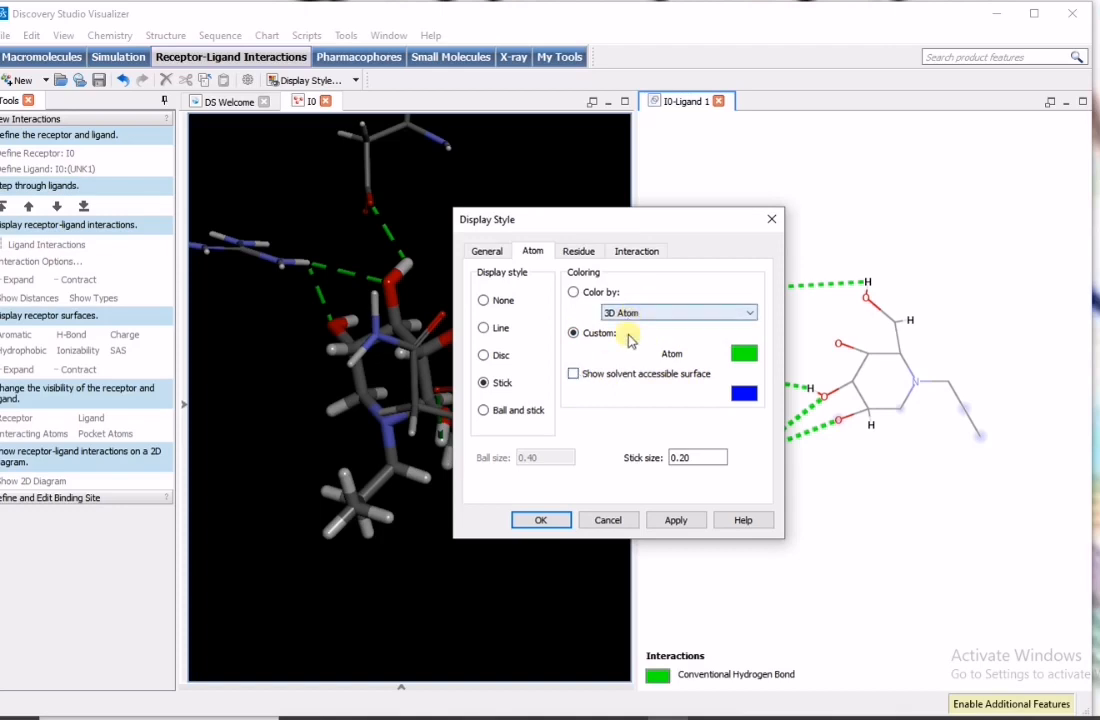
Step: Turn off the residues' solvent accessible surface, set their ball size to 1.2 and apply the display style
{"action": "left_click", "coordinate": [576, 253]}
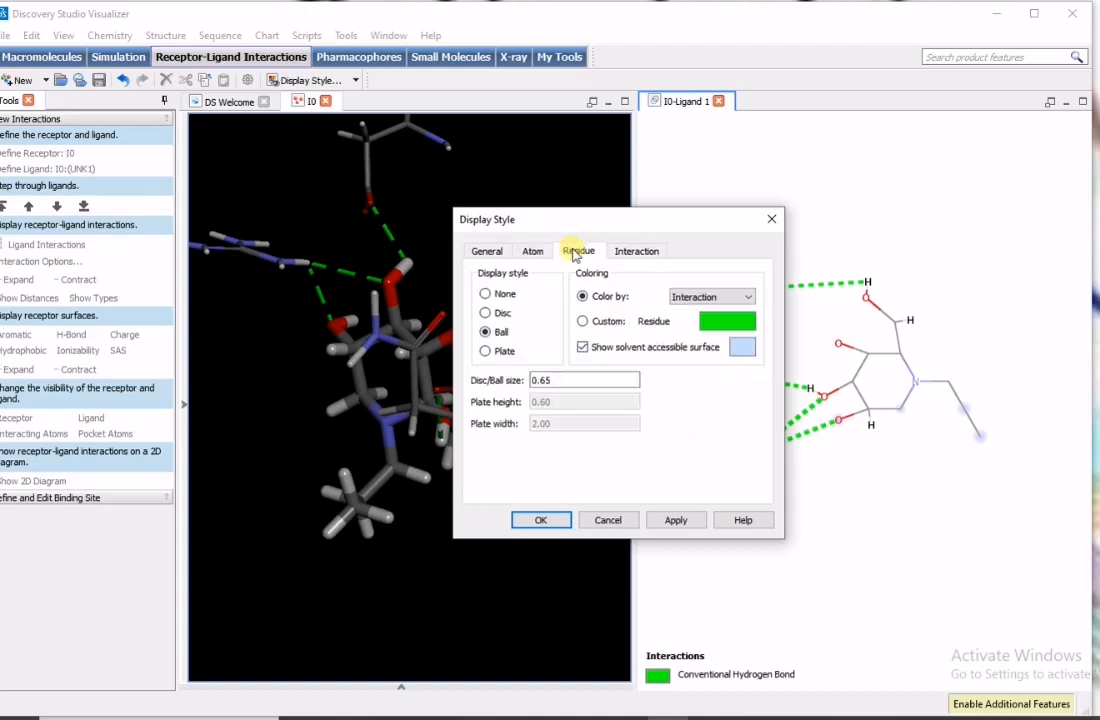
{"action": "left_click_drag", "start_coordinate": [595, 232], "coordinate": [443, 184]}
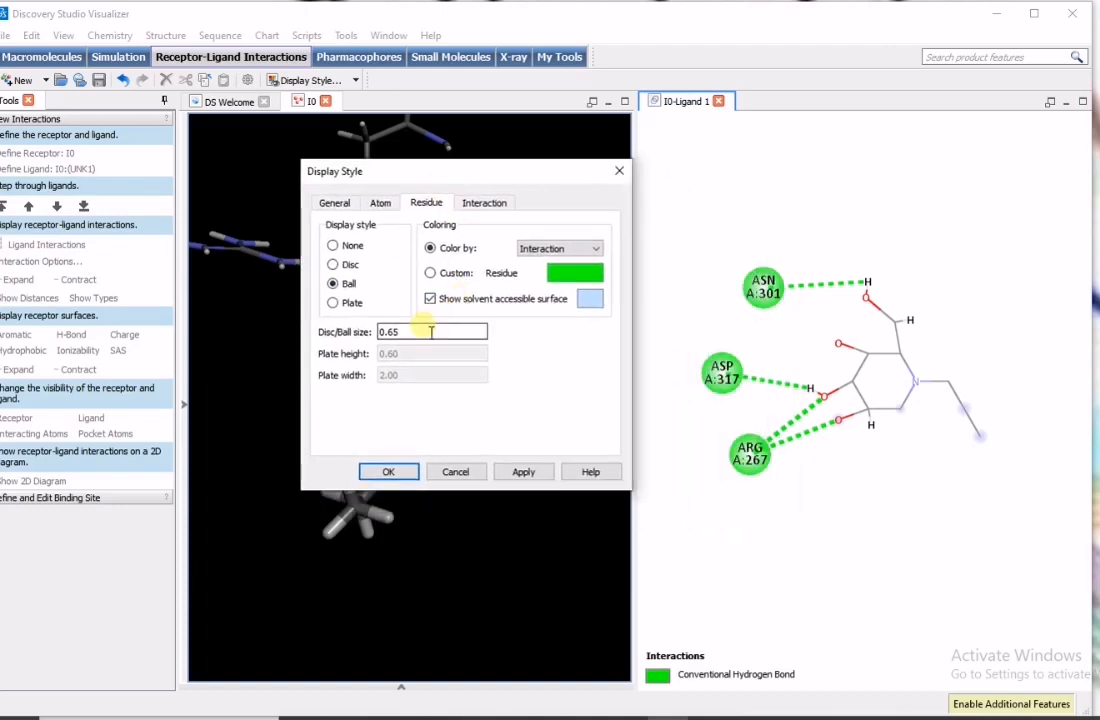
{"action": "left_click_drag", "start_coordinate": [423, 337], "coordinate": [399, 339]}
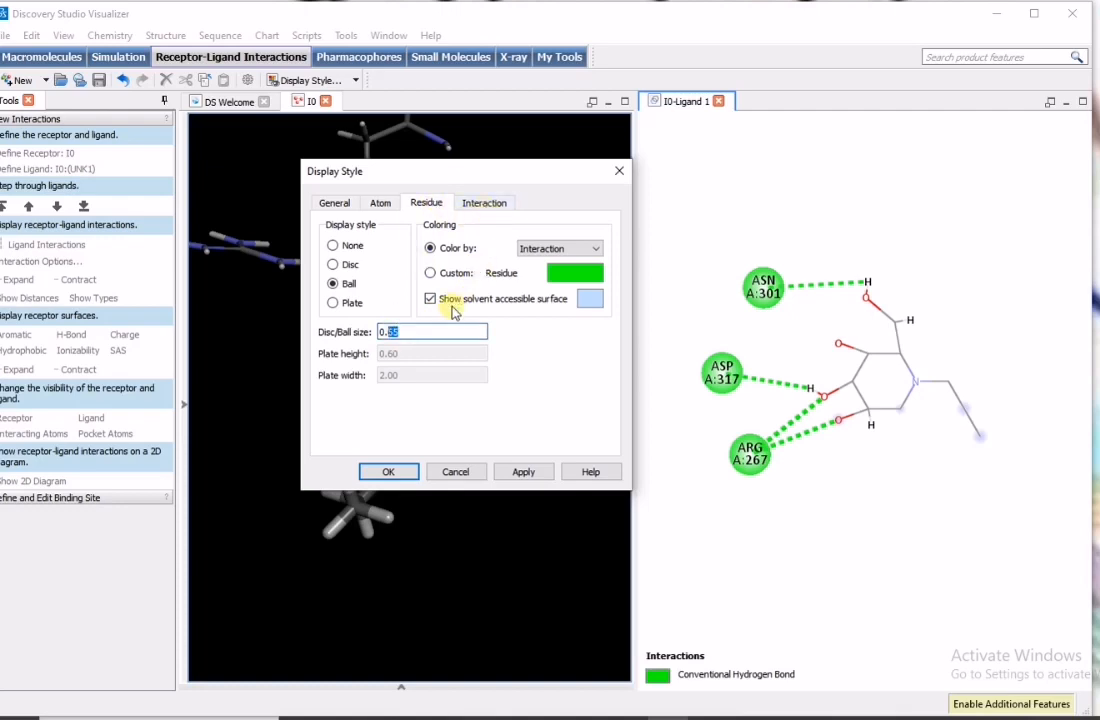
{"action": "left_click", "coordinate": [485, 204]}
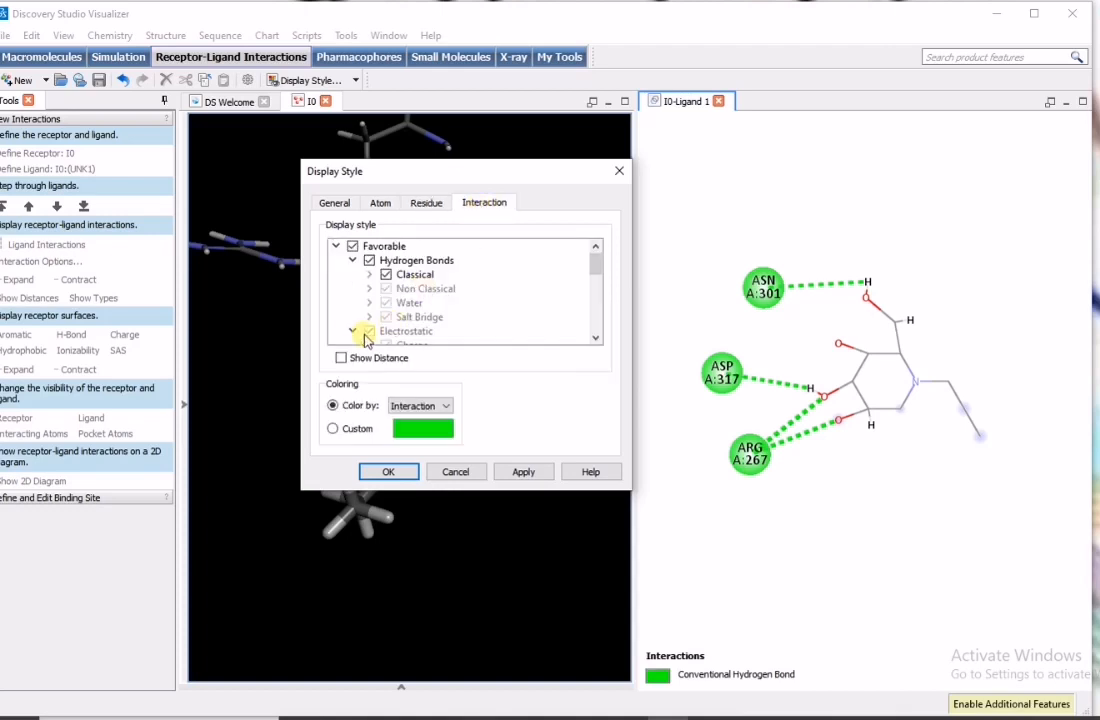
{"action": "left_click", "coordinate": [424, 204]}
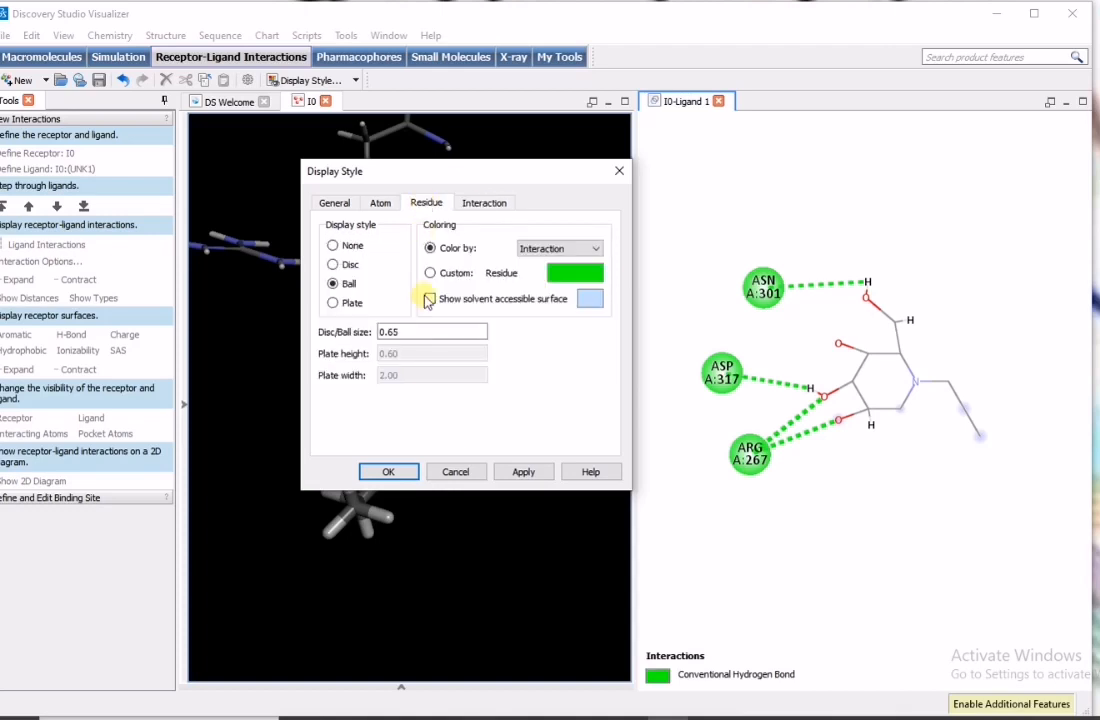
{"action": "left_click_drag", "start_coordinate": [410, 332], "coordinate": [356, 337]}
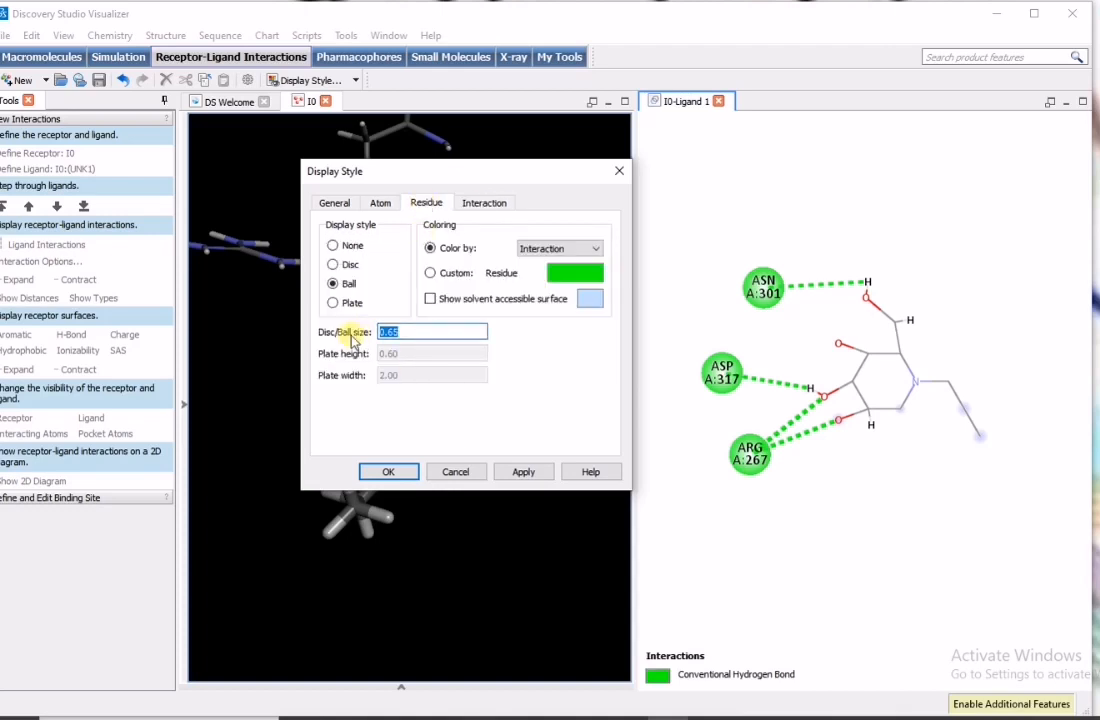
{"action": "type", "text": "1.2"}
{"action": "left_click", "coordinate": [511, 473]}
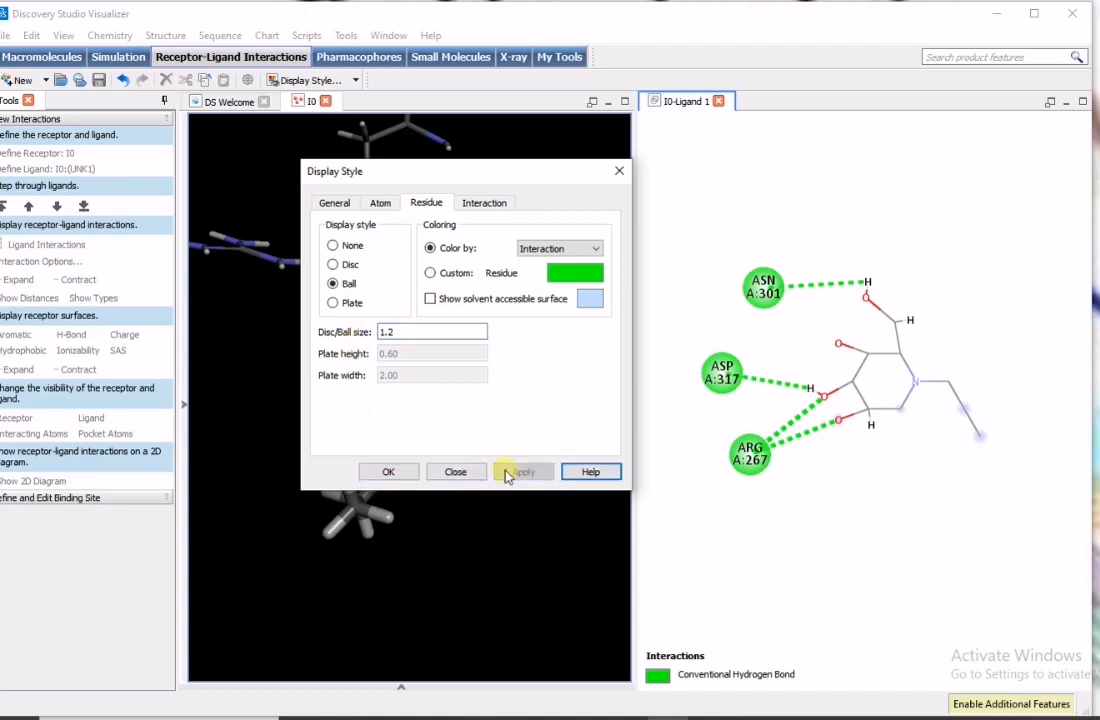
Step: Reduce the ligand atoms' stick size to 0.15 and accept the display style
{"action": "left_click", "coordinate": [380, 203]}
{"action": "left_click", "coordinate": [540, 412]}
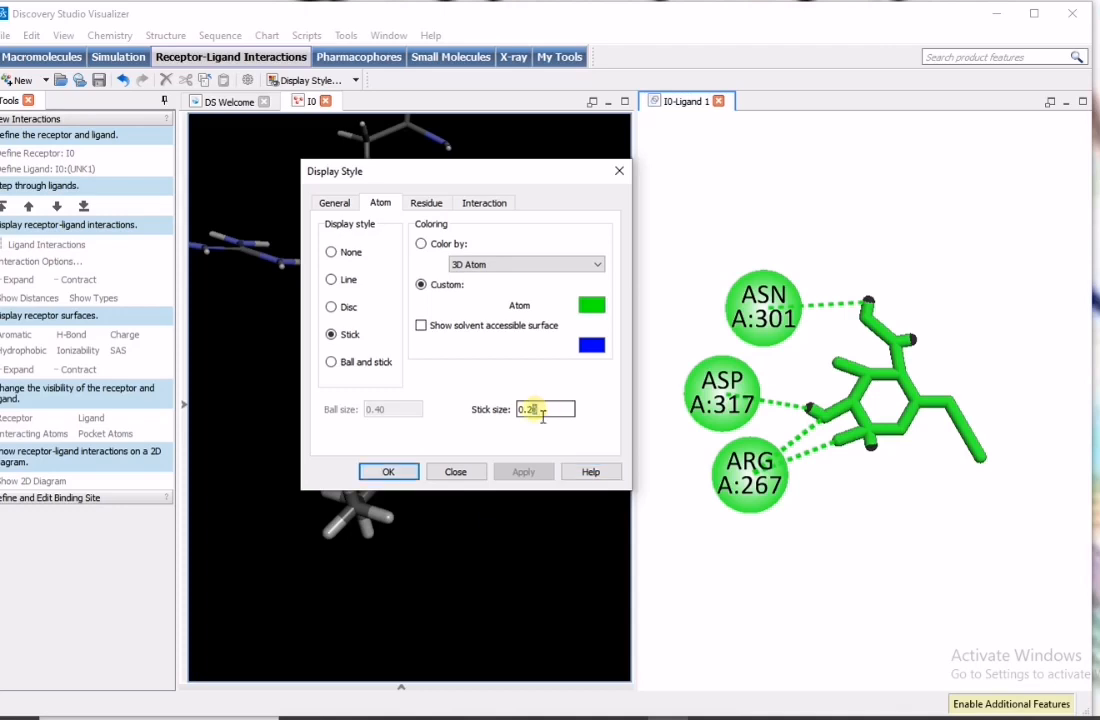
{"action": "type", "text": "0.15"}
{"action": "left_click", "coordinate": [523, 472]}
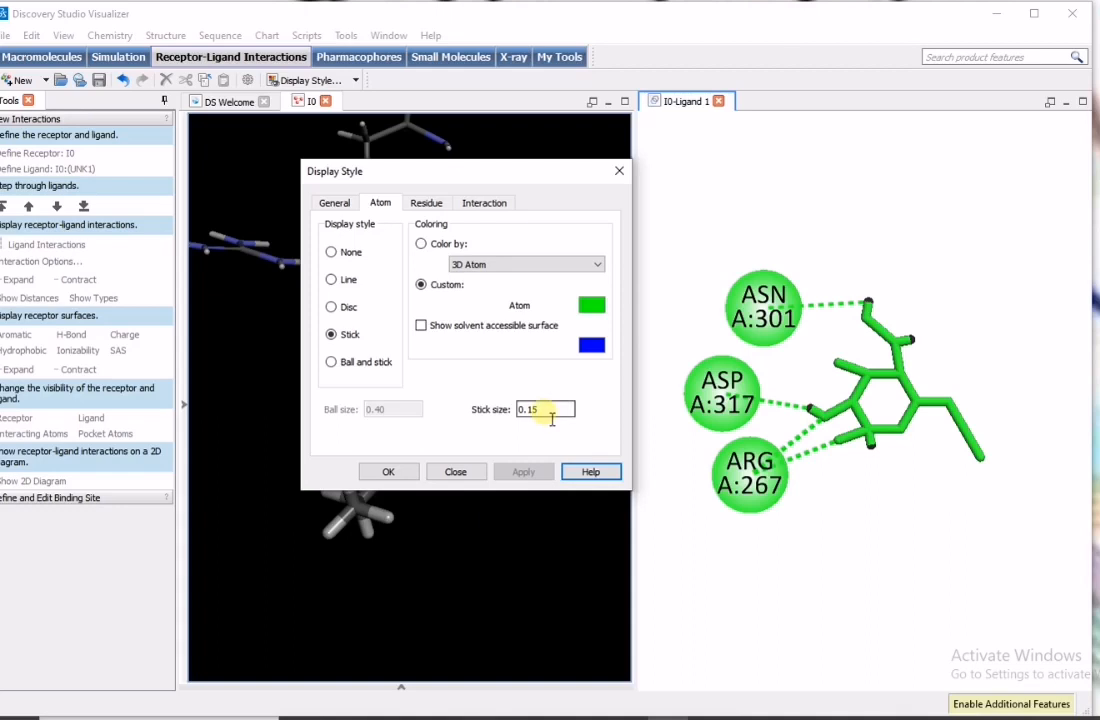
{"action": "left_click", "coordinate": [388, 471]}
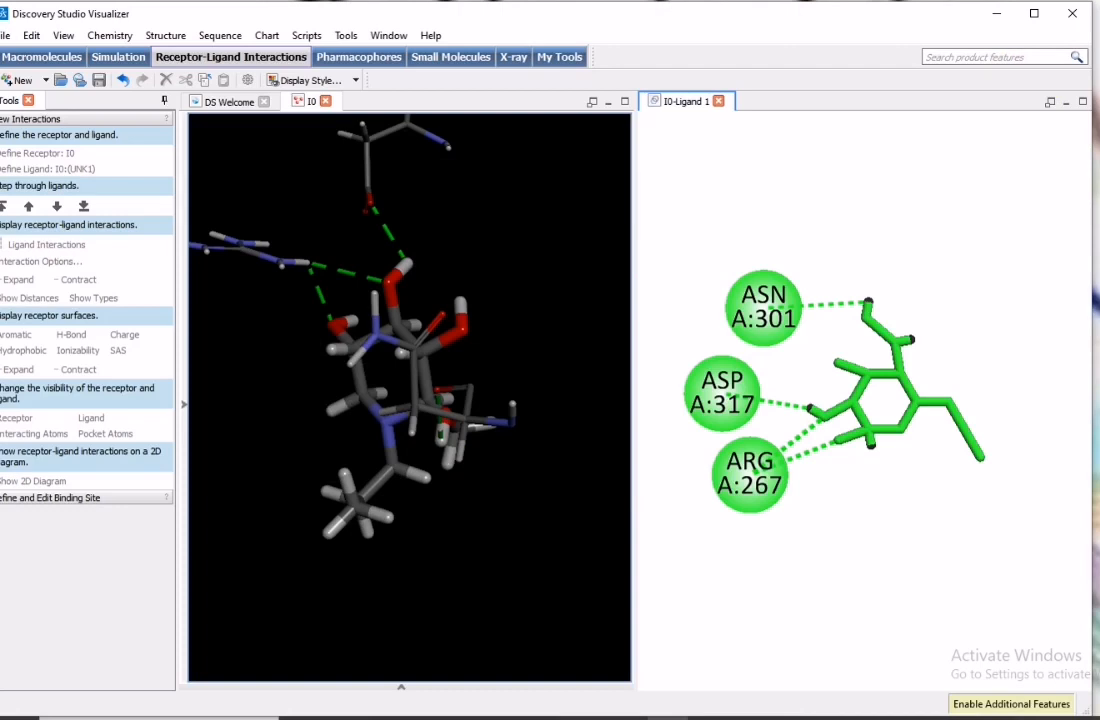
Step: Maximize the I0-Ligand 1 diagram view and enlarge the diagram to fill it with all residues in frame
{"action": "left_click", "coordinate": [1084, 103]}
{"action": "left_click", "coordinate": [783, 293]}
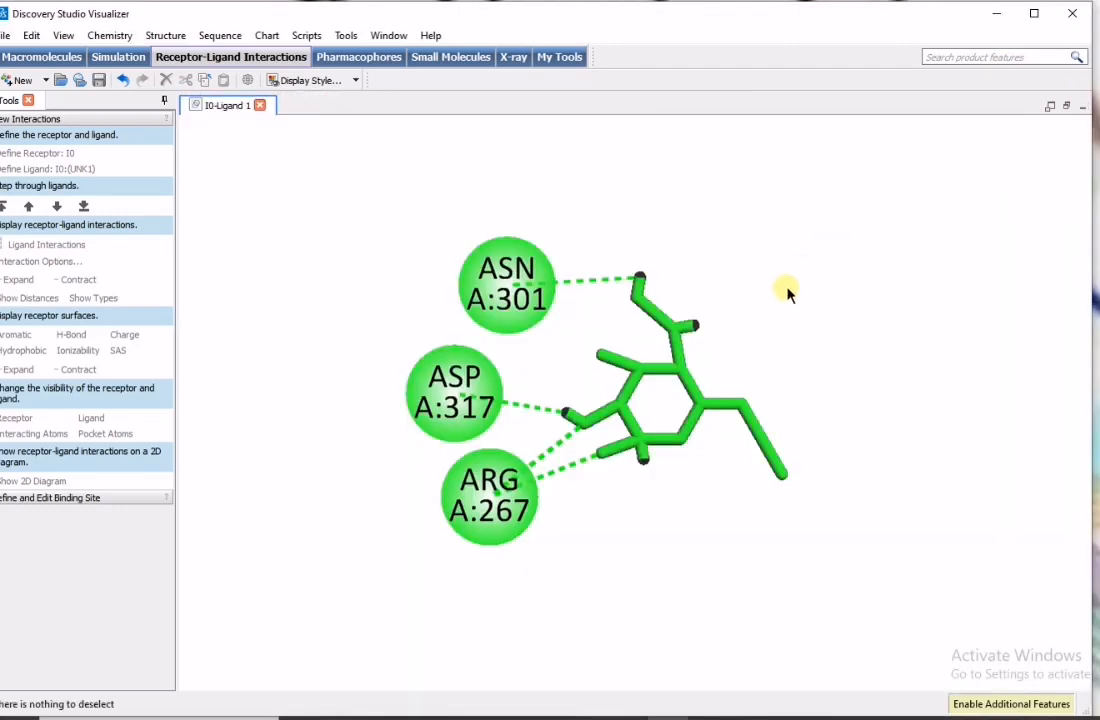
{"action": "mouse_move", "coordinate": [822, 207]}
{"action": "middle_mouse_down"}
{"action": "mouse_move", "coordinate": [884, 295]}
{"action": "mouse_move", "coordinate": [818, 206]}
{"action": "middle_mouse_up"}
{"action": "scroll", "coordinate": [815, 238], "scroll_direction": "up", "scroll_amount": 3}
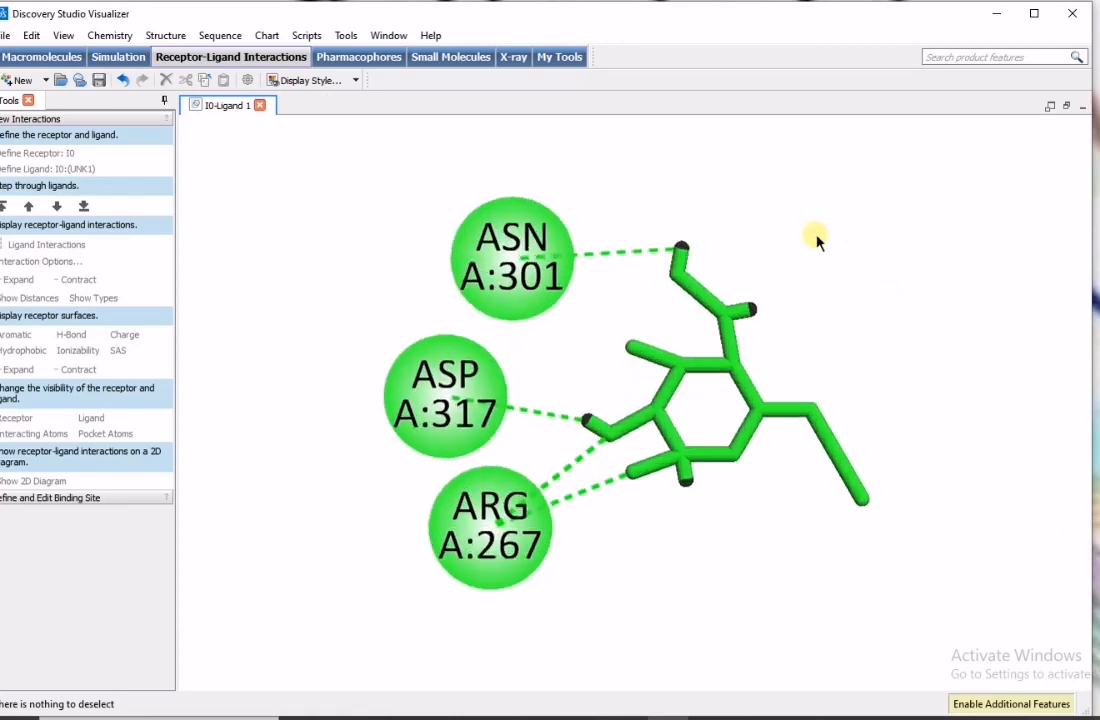
{"action": "scroll", "coordinate": [815, 244], "scroll_direction": "up", "scroll_amount": 1}
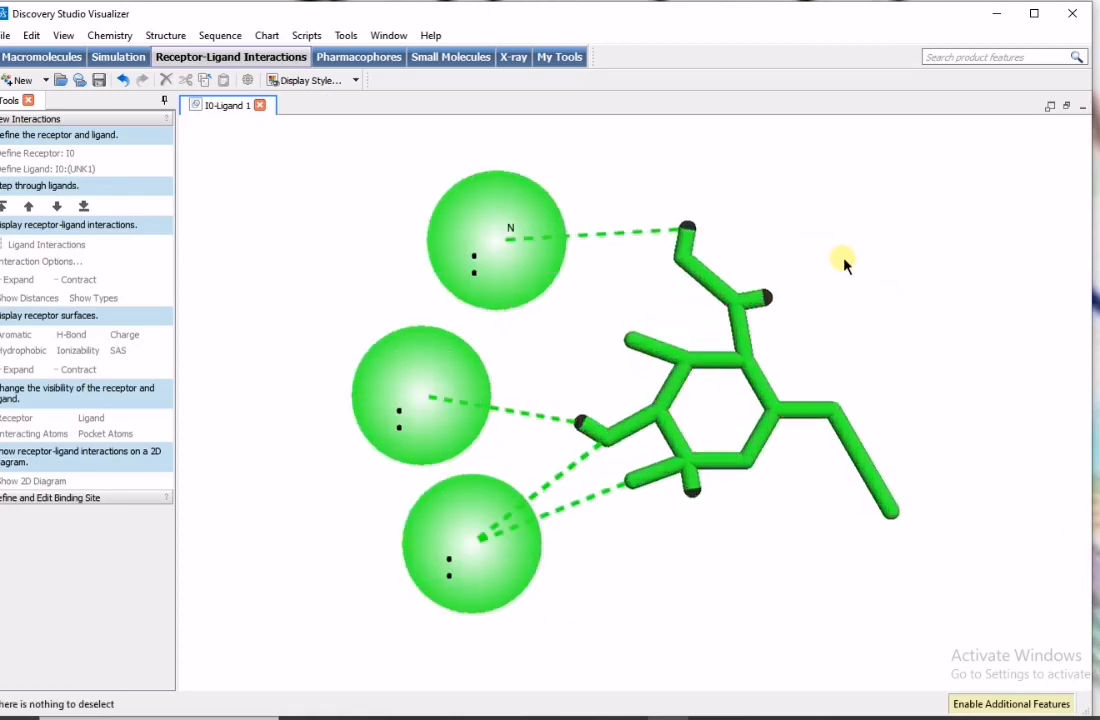
{"action": "scroll", "coordinate": [846, 263], "scroll_direction": "up", "scroll_amount": 1}
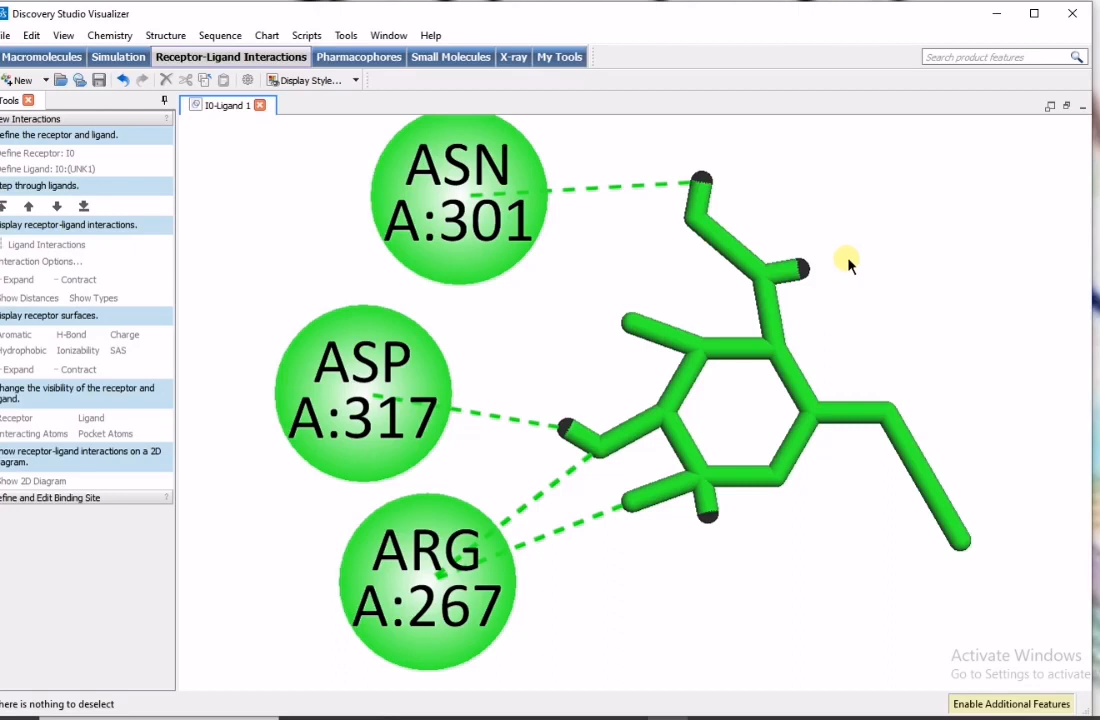
{"action": "middle_click_drag", "start_coordinate": [848, 259], "coordinate": [850, 274]}
Step: Save the 2D diagram to the Desktop as image I0-Ligand 1 with a width of 5000 pixels and check the file
{"action": "left_click", "coordinate": [6, 35]}
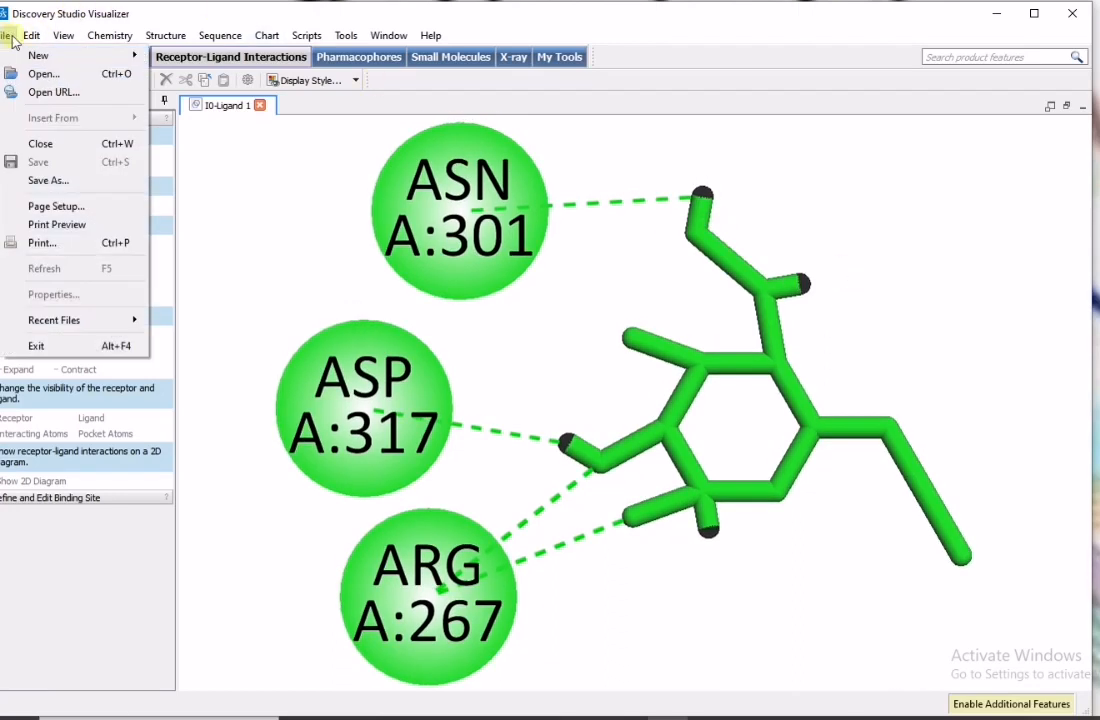
{"action": "left_click", "coordinate": [68, 181]}
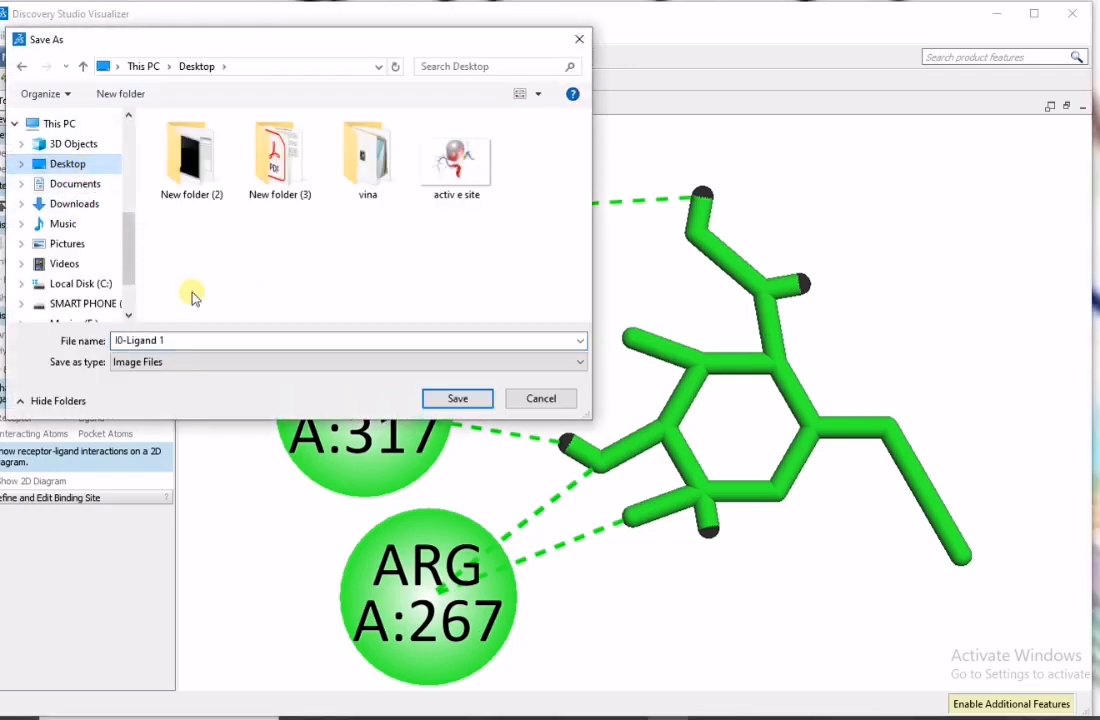
{"action": "left_click", "coordinate": [430, 398]}
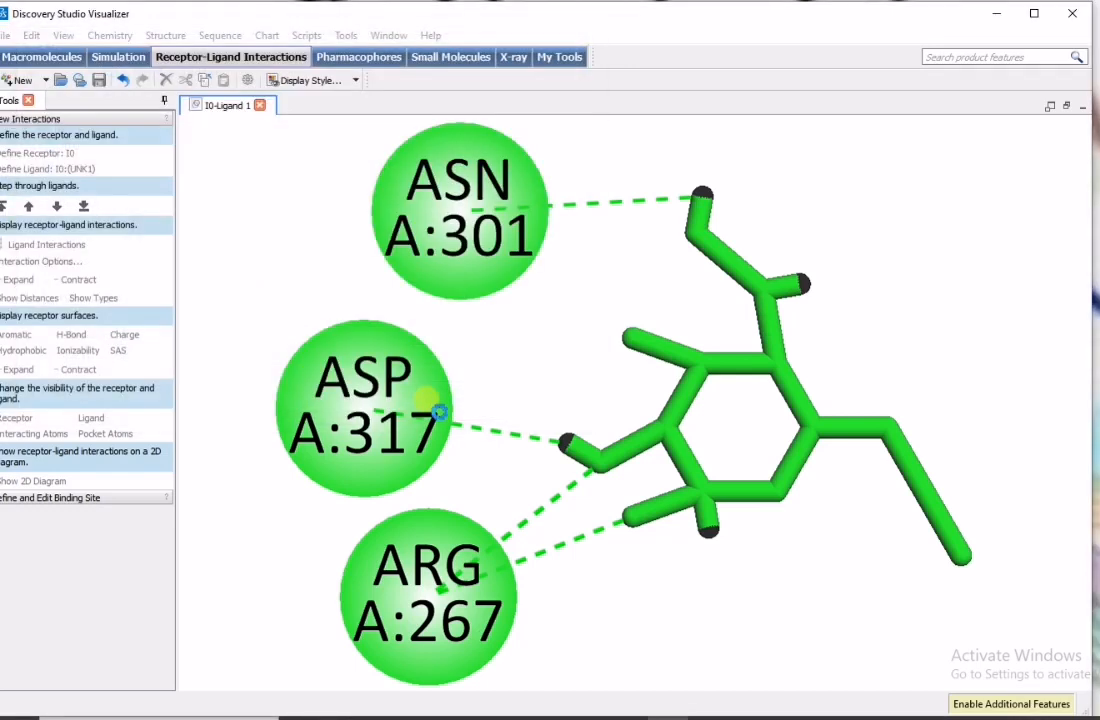
{"action": "left_click_drag", "start_coordinate": [582, 357], "coordinate": [512, 358]}
{"action": "type", "text": "5000"}
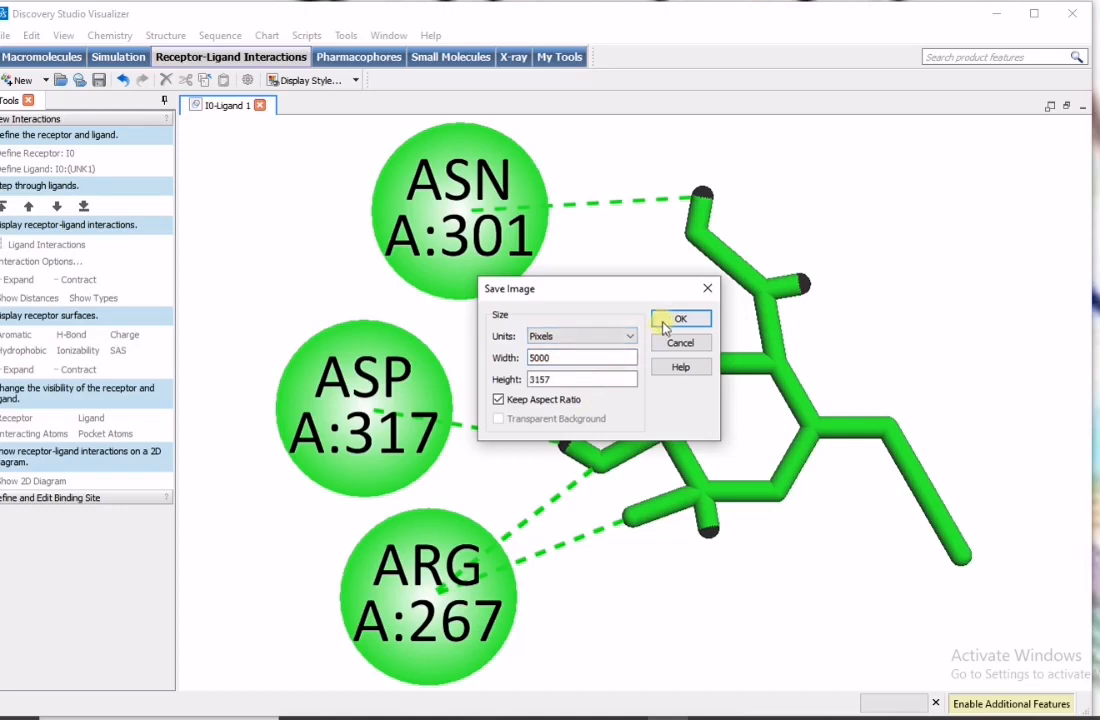
{"action": "left_click", "coordinate": [660, 320]}
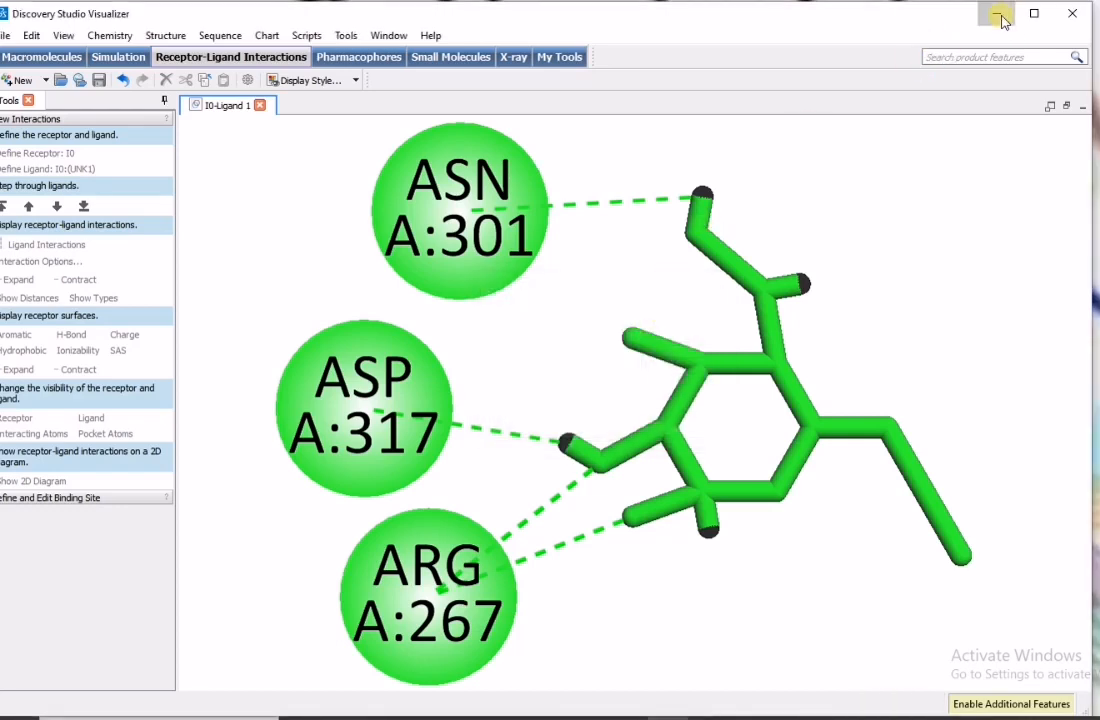
{"action": "left_click", "coordinate": [996, 14]}
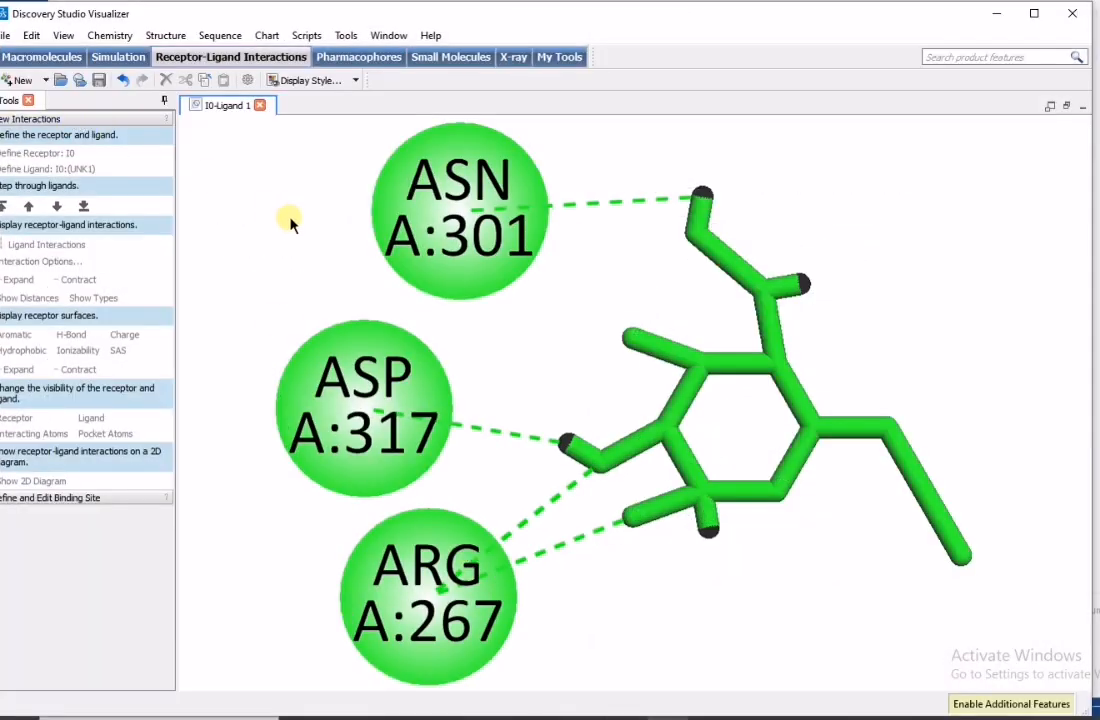
Step: Save the 2D diagram to the Desktop as I0-Ligand 1 again, replacing the existing image, with a width of 4000 pixels
{"action": "right_click", "coordinate": [292, 224]}
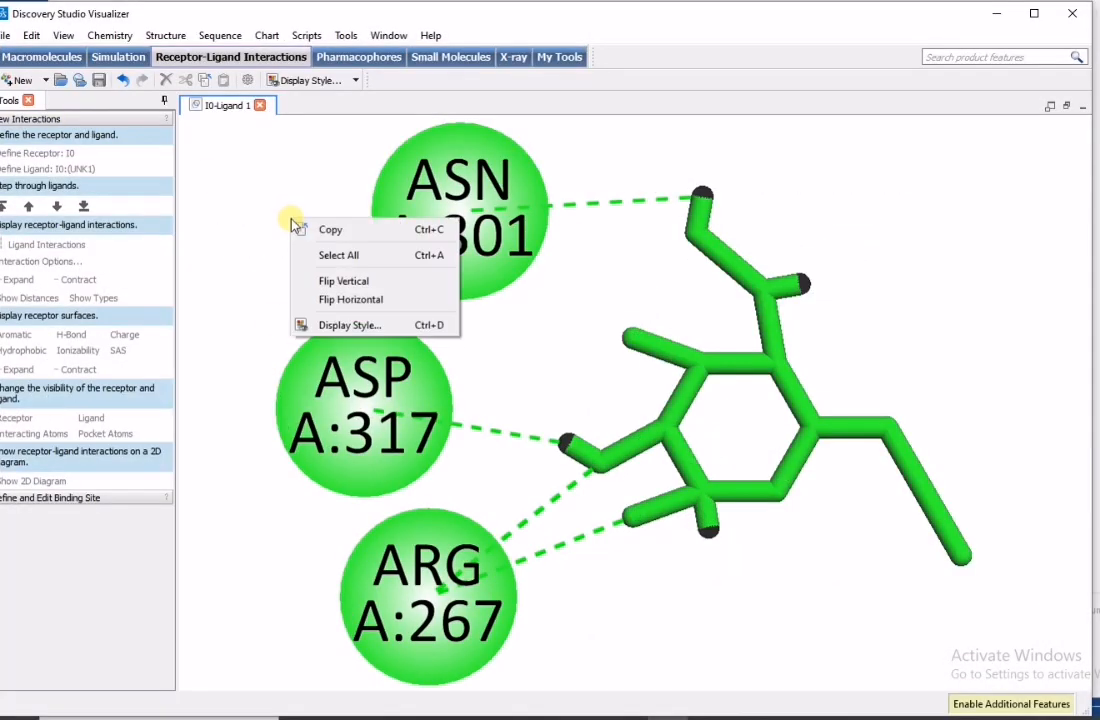
{"action": "left_click", "coordinate": [6, 35]}
{"action": "left_click", "coordinate": [66, 180]}
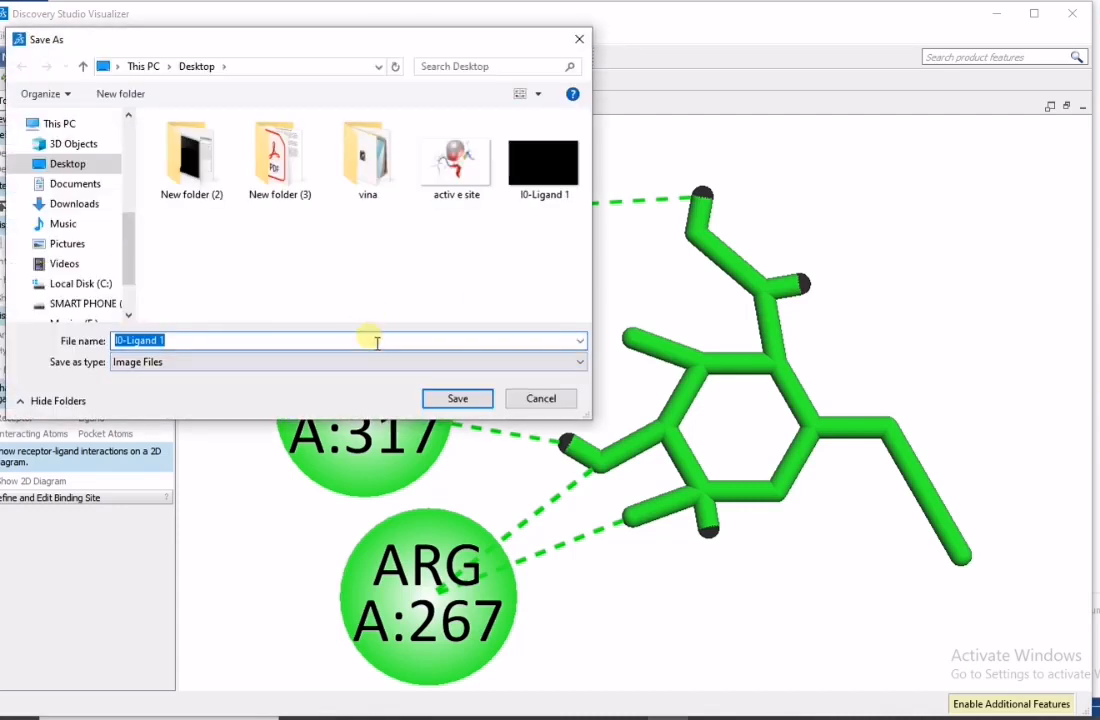
{"action": "left_click", "coordinate": [458, 399]}
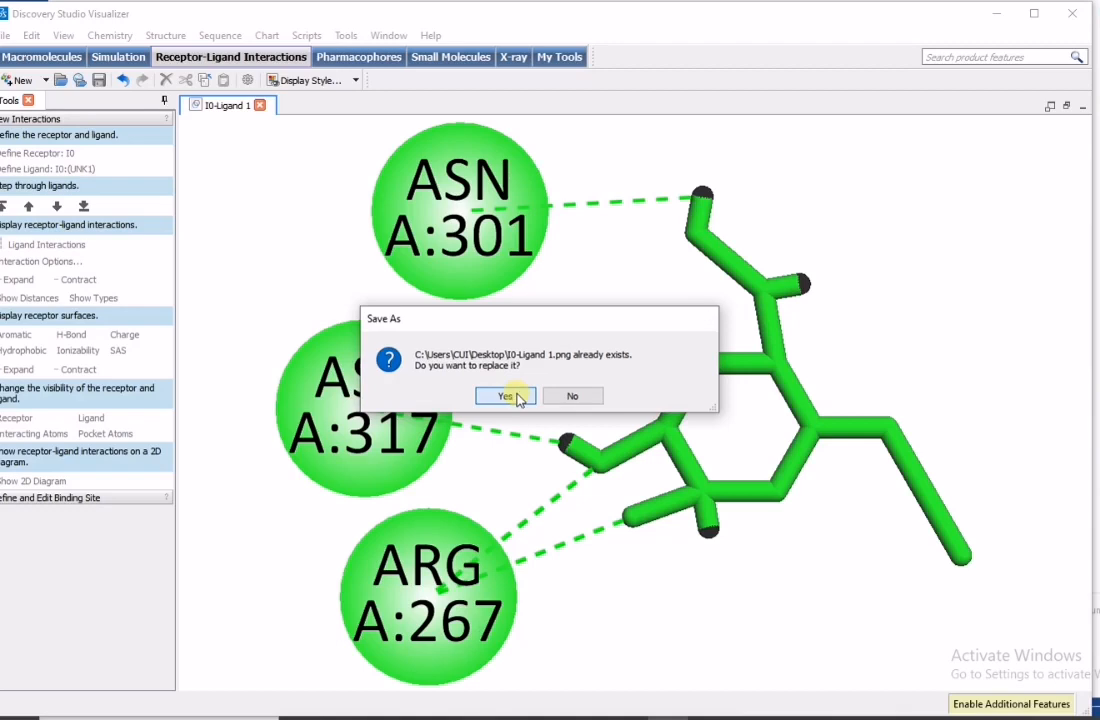
{"action": "left_click", "coordinate": [505, 396]}
{"action": "left_click_drag", "start_coordinate": [565, 358], "coordinate": [519, 362]}
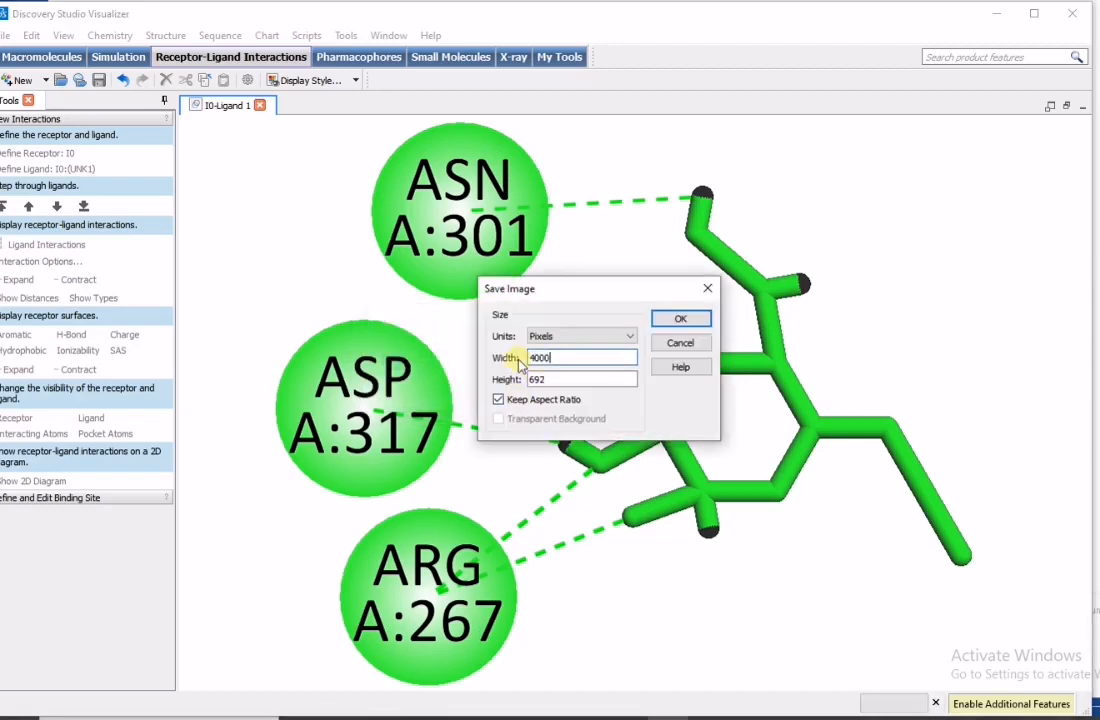
{"action": "type", "text": "4000"}
{"action": "left_click", "coordinate": [665, 322]}
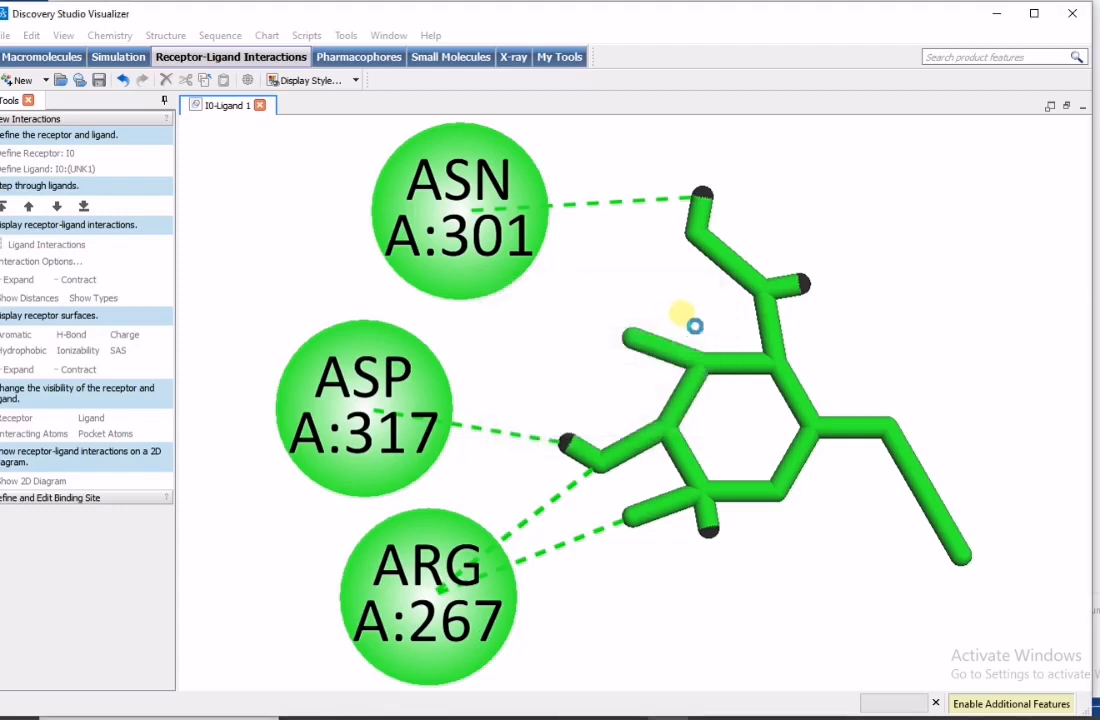
Step: Minimize the open windows and open the I0-Ligand 1 image from the Desktop to check it
{"action": "left_click", "coordinate": [997, 13]}
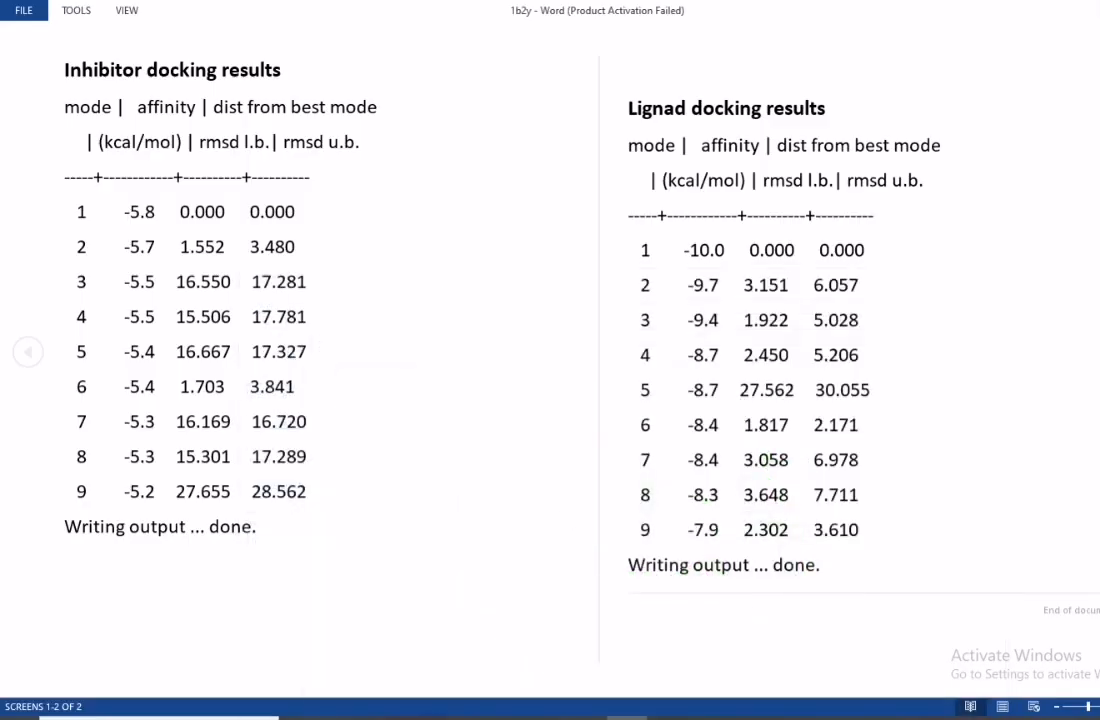
{"action": "left_click", "coordinate": [1091, 13]}
{"action": "left_click_drag", "start_coordinate": [155, 633], "coordinate": [178, 592]}
{"action": "left_click_drag", "start_coordinate": [172, 543], "coordinate": [168, 550]}
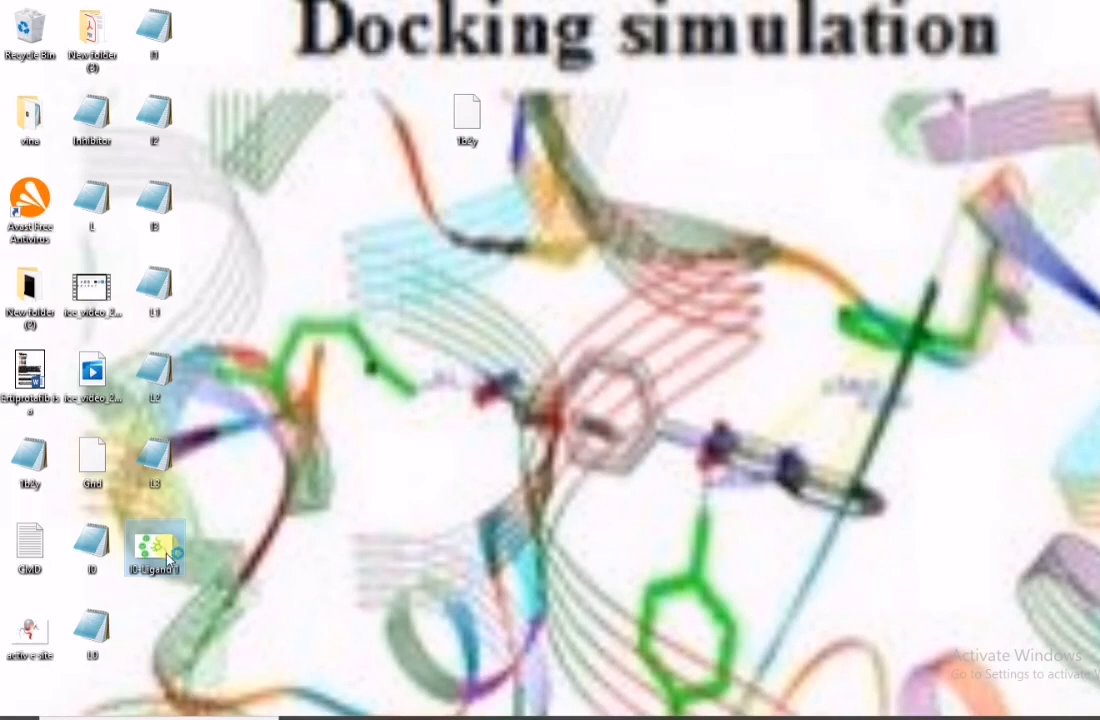
{"action": "double_click", "coordinate": [160, 550]}
{"action": "left_click", "coordinate": [306, 551]}
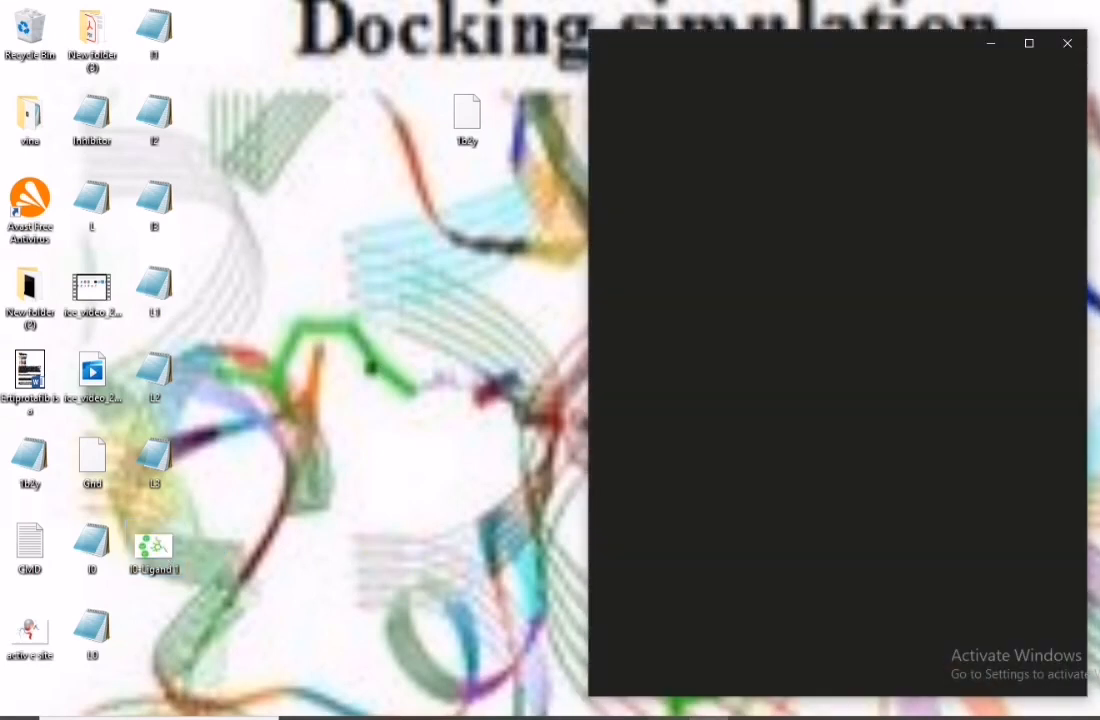
Step: Switch back to Discovery Studio, select the interacting residues in the I0-Ligand 1 diagram and close the diagram
{"action": "mouse_move", "coordinate": [668, 717]}
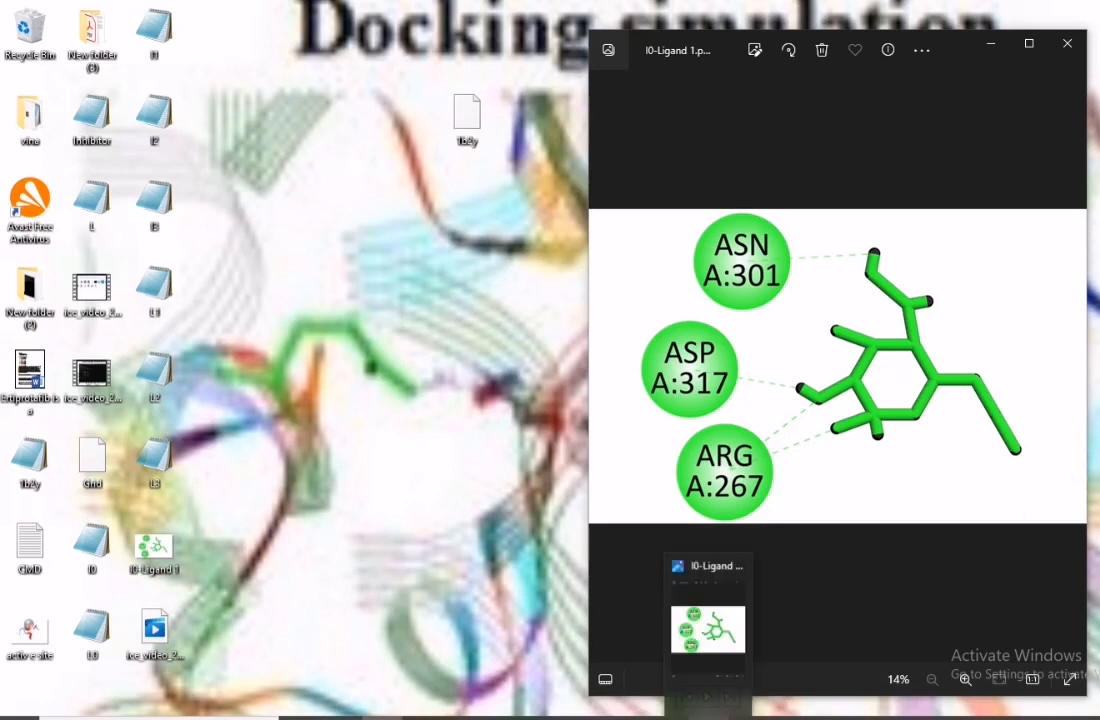
{"action": "left_click", "coordinate": [668, 717]}
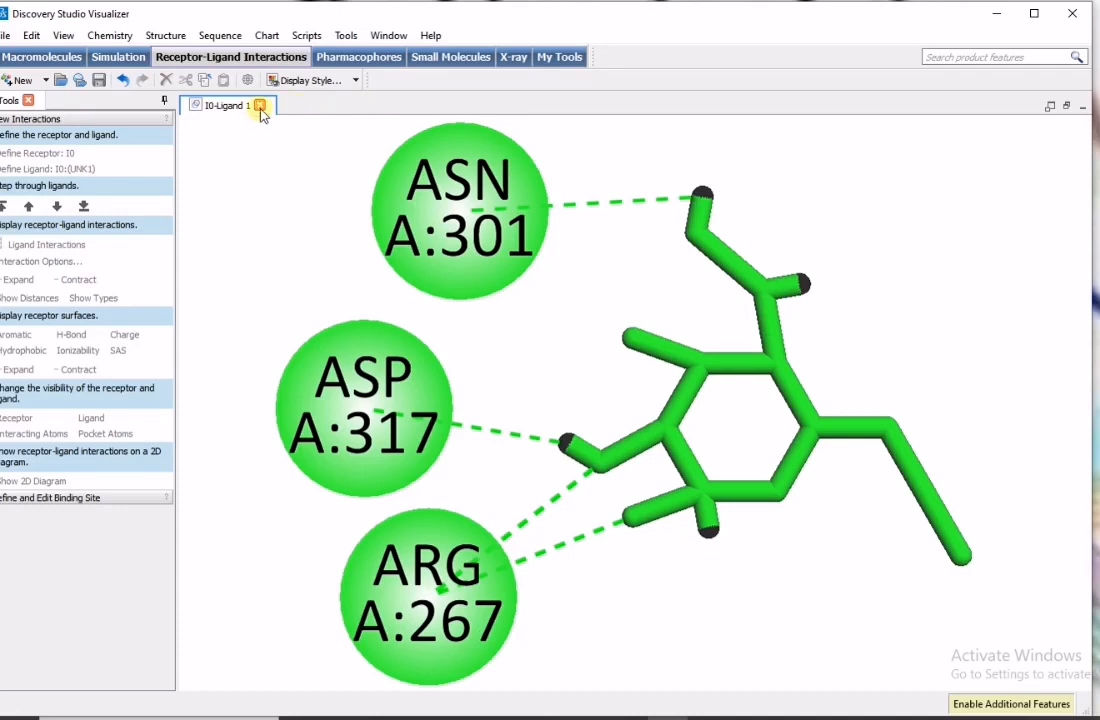
{"action": "left_click", "coordinate": [450, 183]}
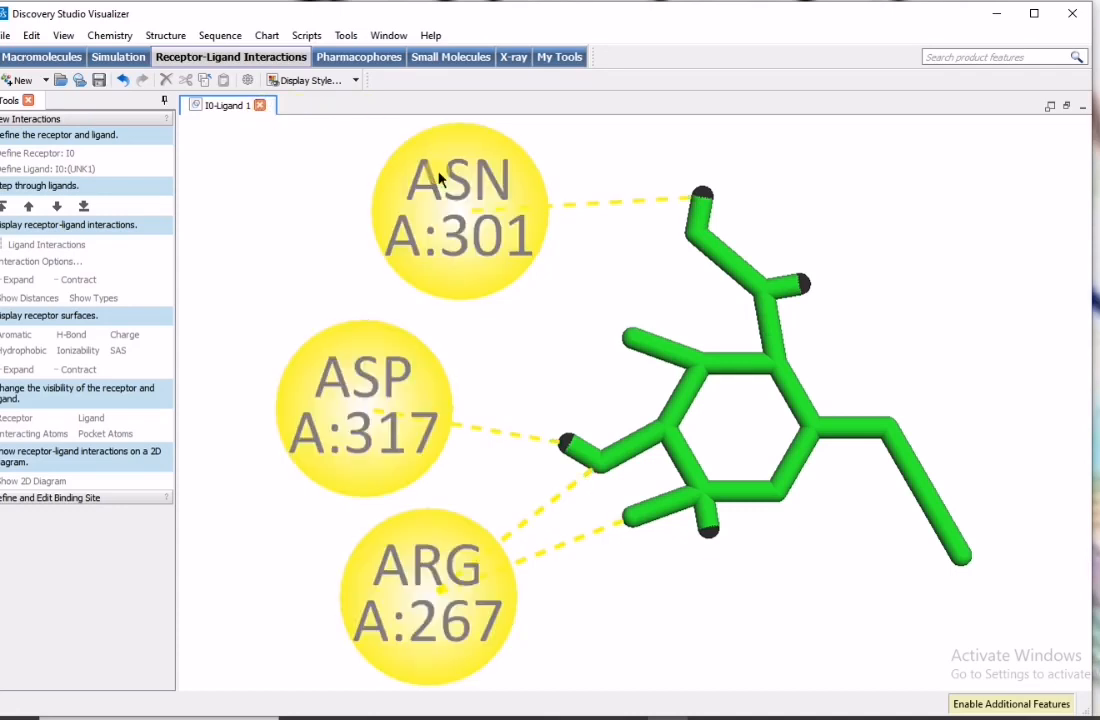
{"action": "left_click", "coordinate": [260, 105]}
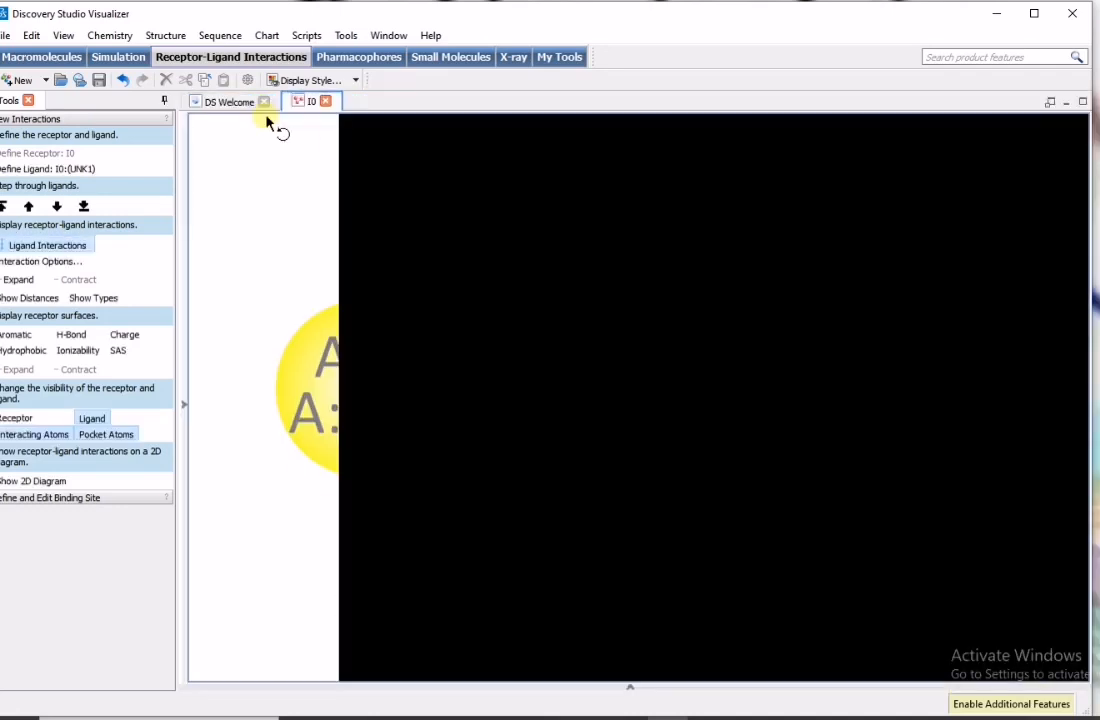
Step: Set up labels for the selected residues in the I0 3D view with object AminoAcid and attribute 3-Letter & ID# & Insertion Code
{"action": "left_click_drag", "start_coordinate": [510, 265], "coordinate": [518, 386]}
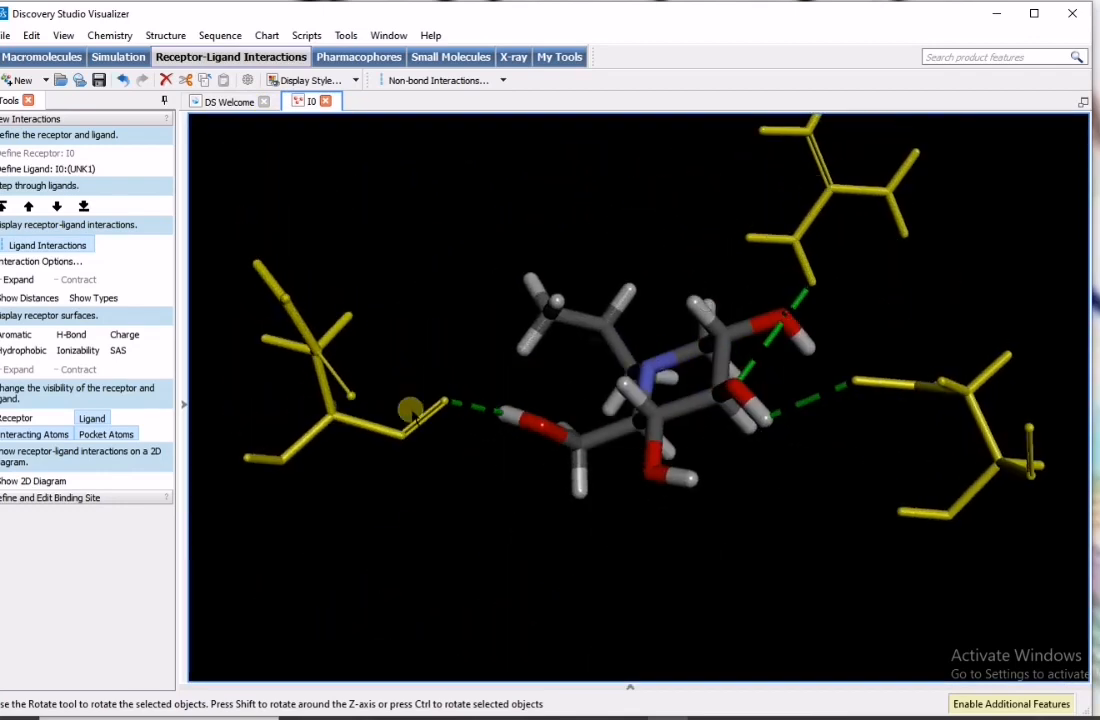
{"action": "right_click", "coordinate": [302, 342]}
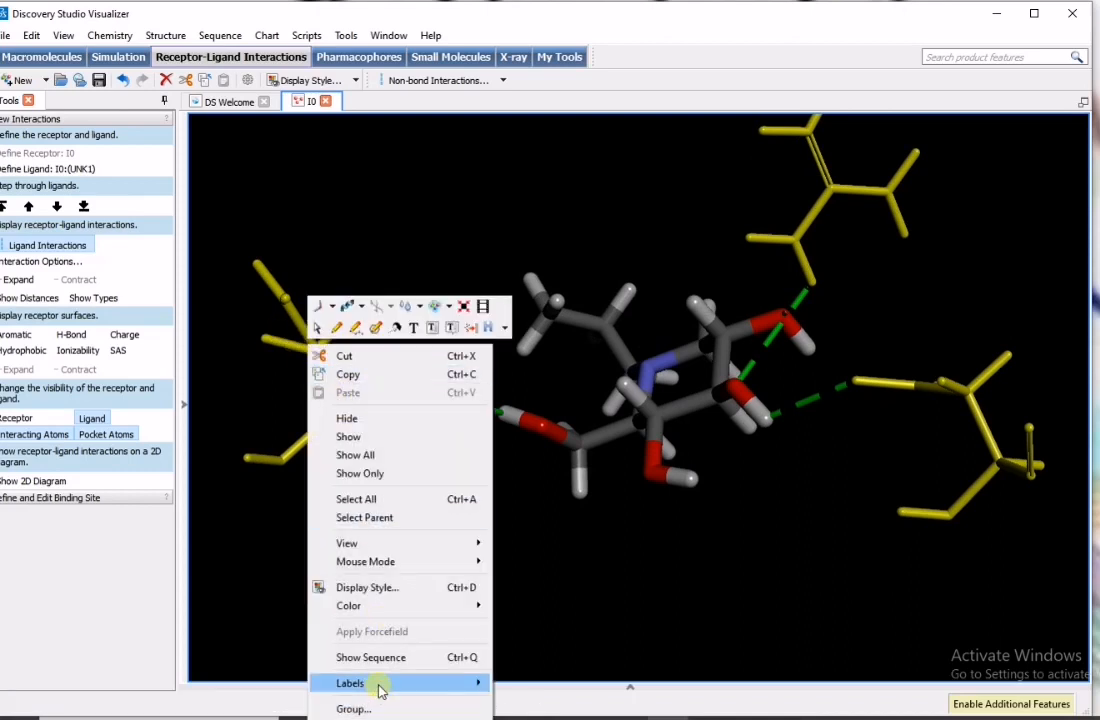
{"action": "left_click", "coordinate": [503, 688]}
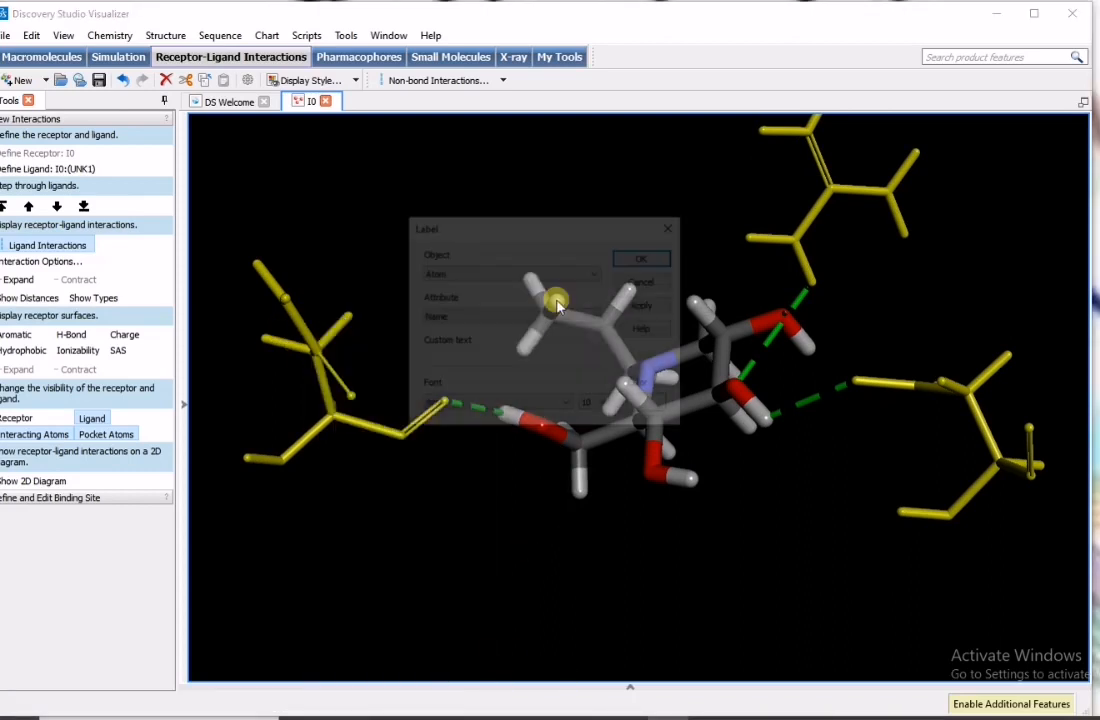
{"action": "left_click", "coordinate": [596, 278]}
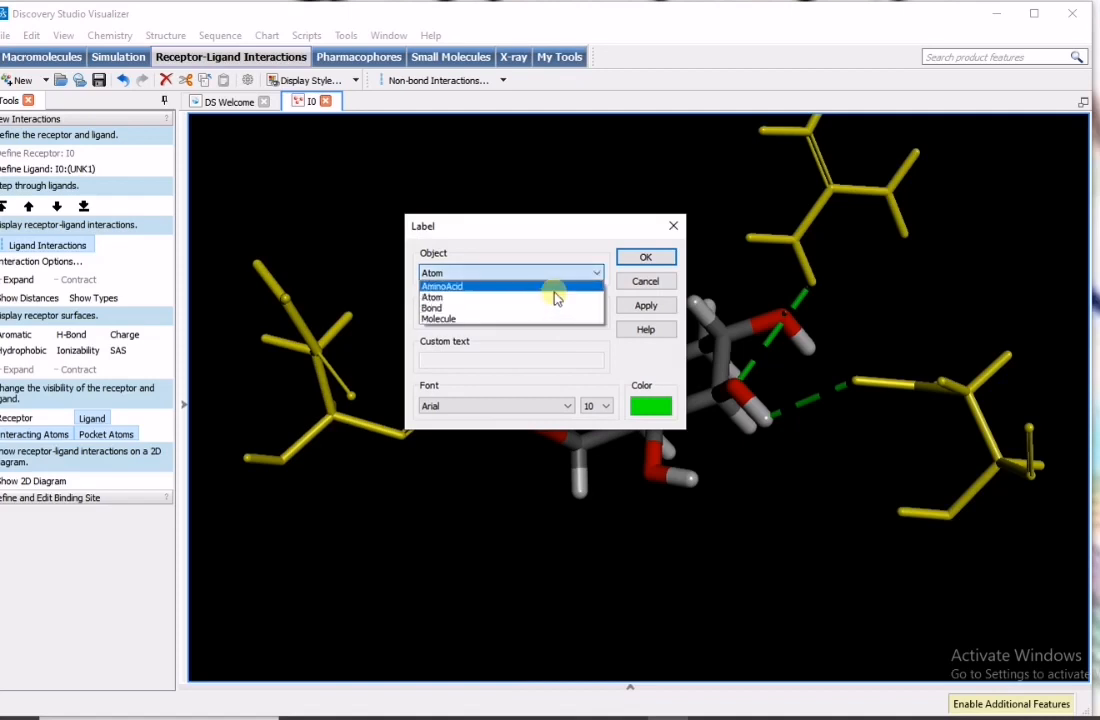
{"action": "left_click", "coordinate": [557, 290]}
{"action": "left_click", "coordinate": [597, 318]}
{"action": "scroll", "coordinate": [540, 363], "scroll_direction": "down", "scroll_amount": 1}
{"action": "scroll", "coordinate": [545, 368], "scroll_direction": "up", "scroll_amount": 2}
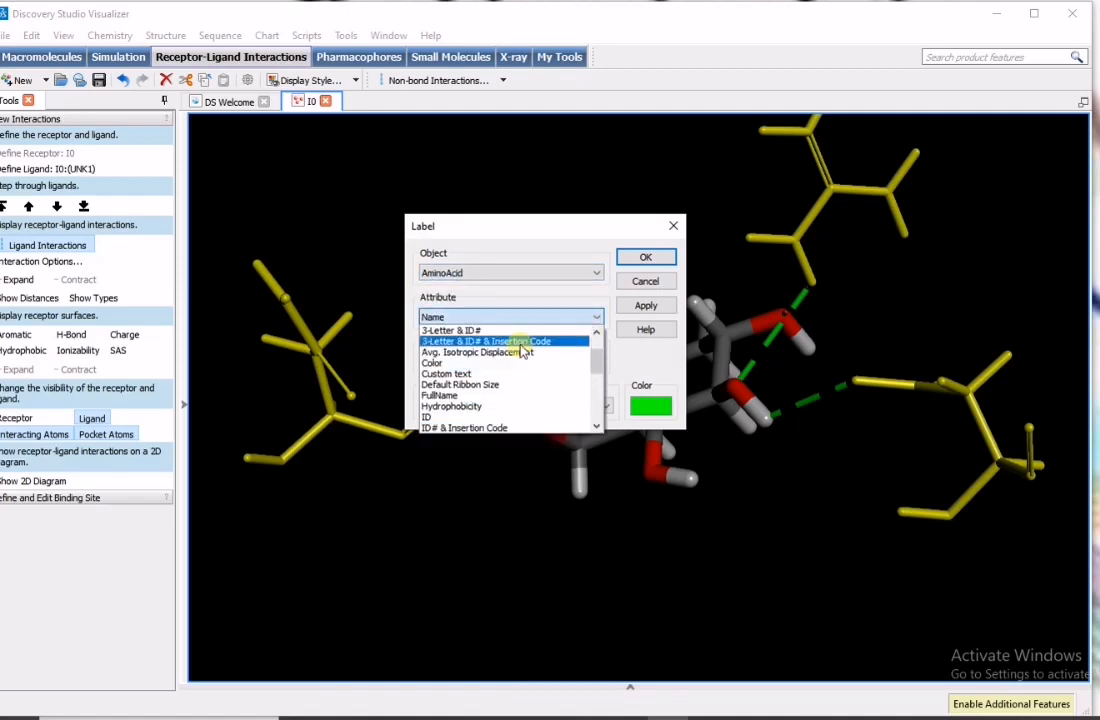
{"action": "left_click", "coordinate": [520, 342]}
Step: Set the residue label font to Times New Roman, size 20, in black and apply the labels
{"action": "left_click", "coordinate": [567, 405]}
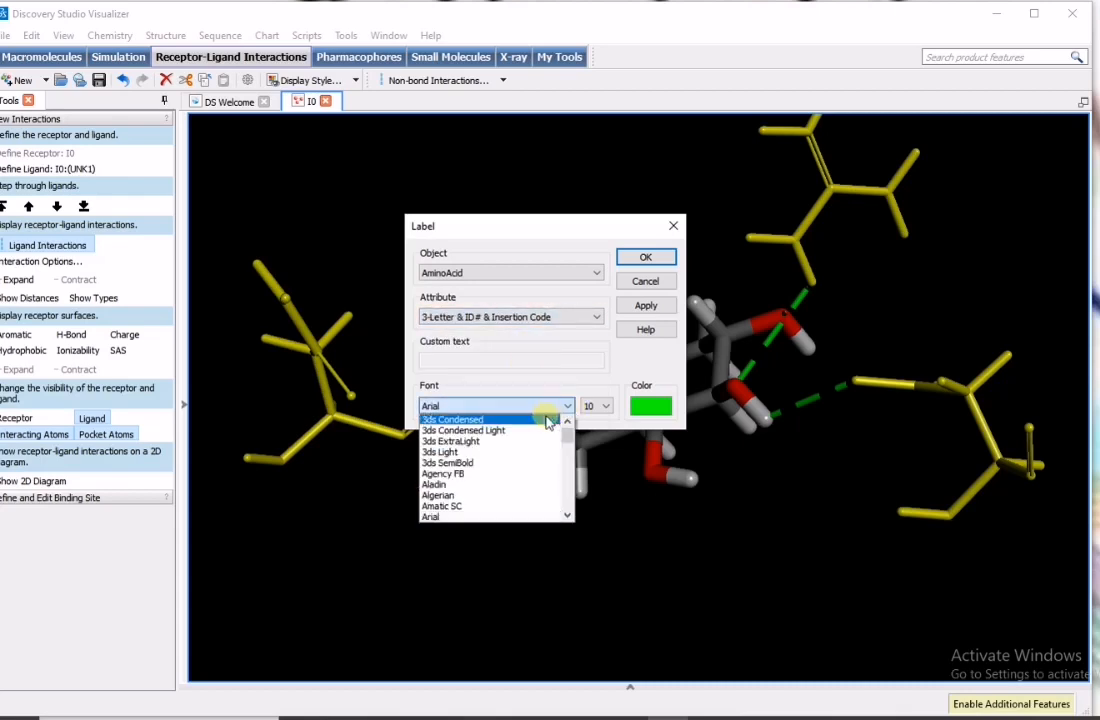
{"action": "scroll", "coordinate": [548, 422], "scroll_direction": "down", "scroll_amount": 20}
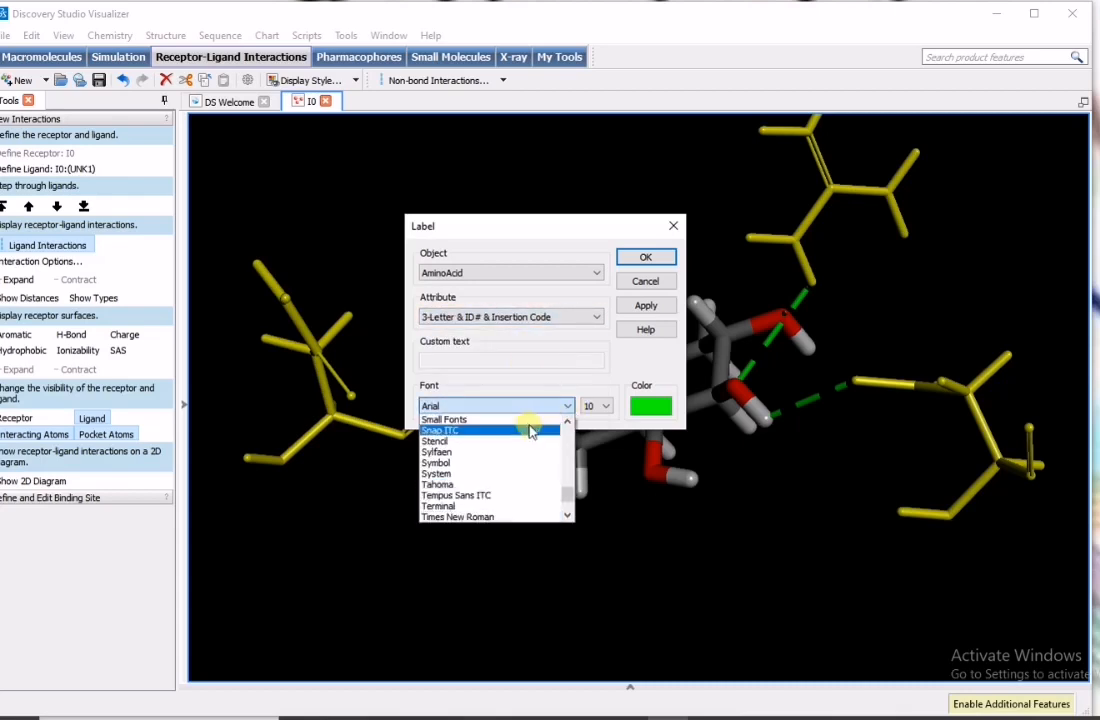
{"action": "left_click", "coordinate": [480, 518]}
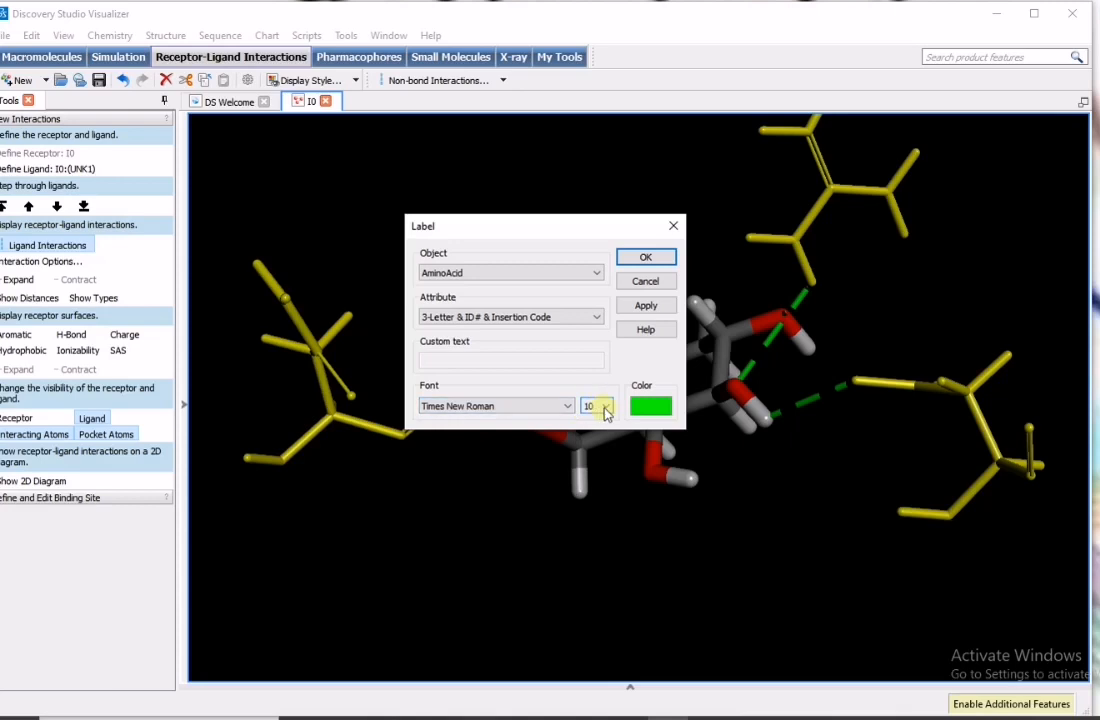
{"action": "left_click", "coordinate": [604, 406]}
{"action": "left_click", "coordinate": [604, 516]}
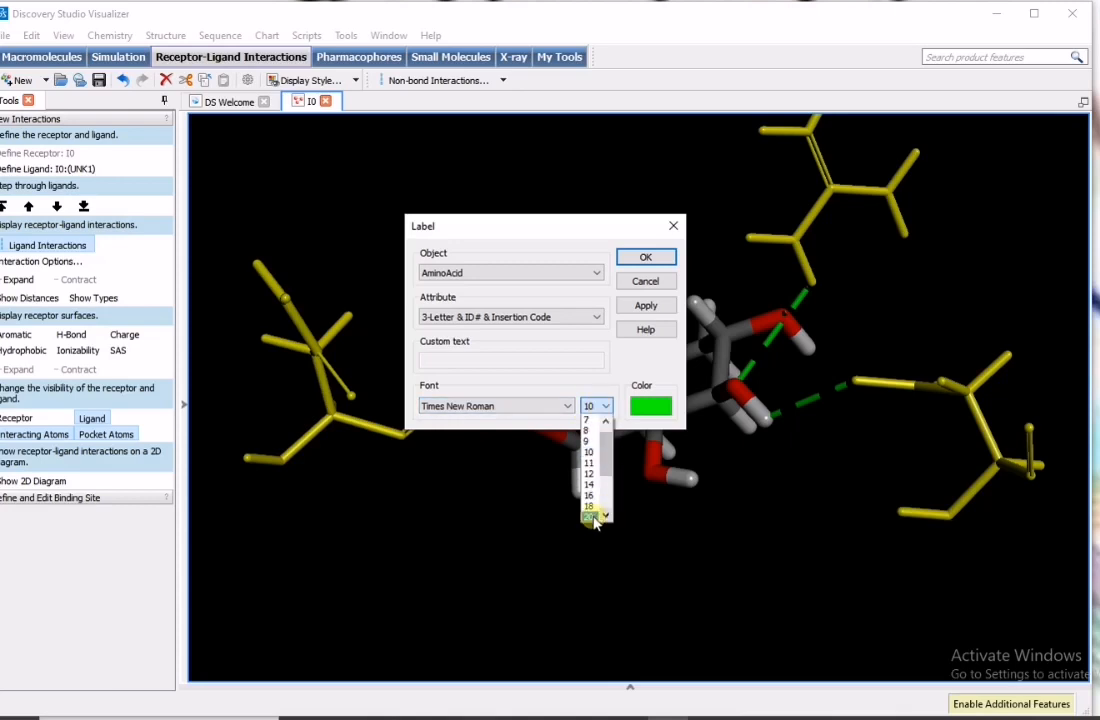
{"action": "left_click", "coordinate": [590, 516]}
{"action": "left_click", "coordinate": [648, 407]}
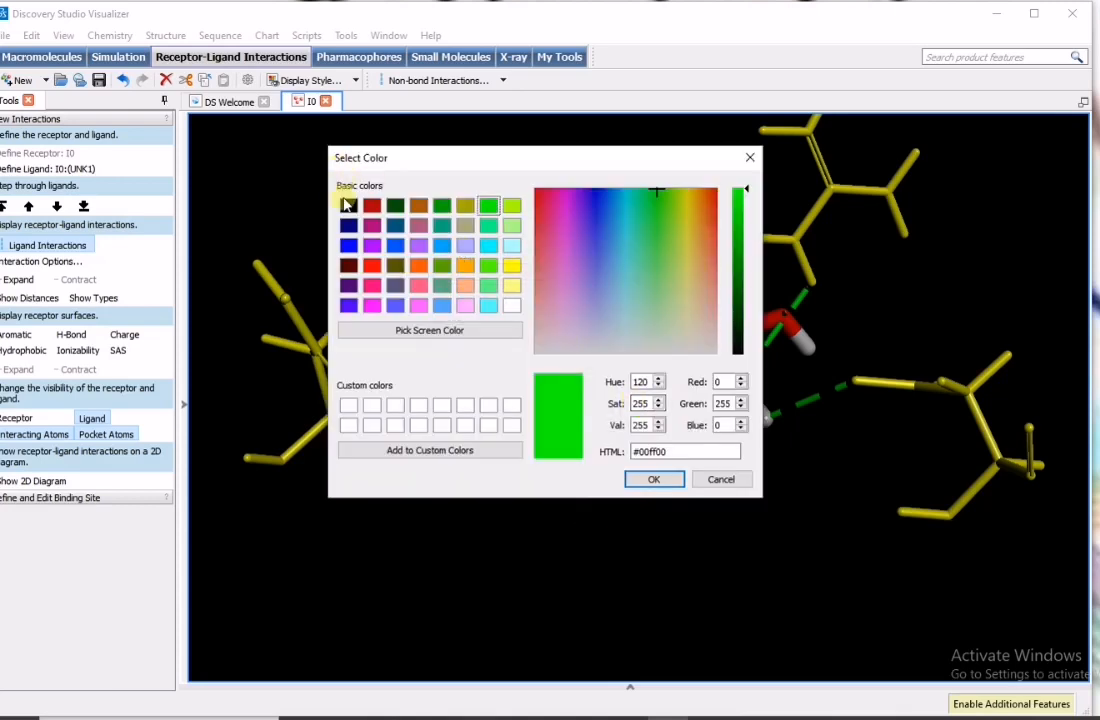
{"action": "left_click", "coordinate": [653, 479]}
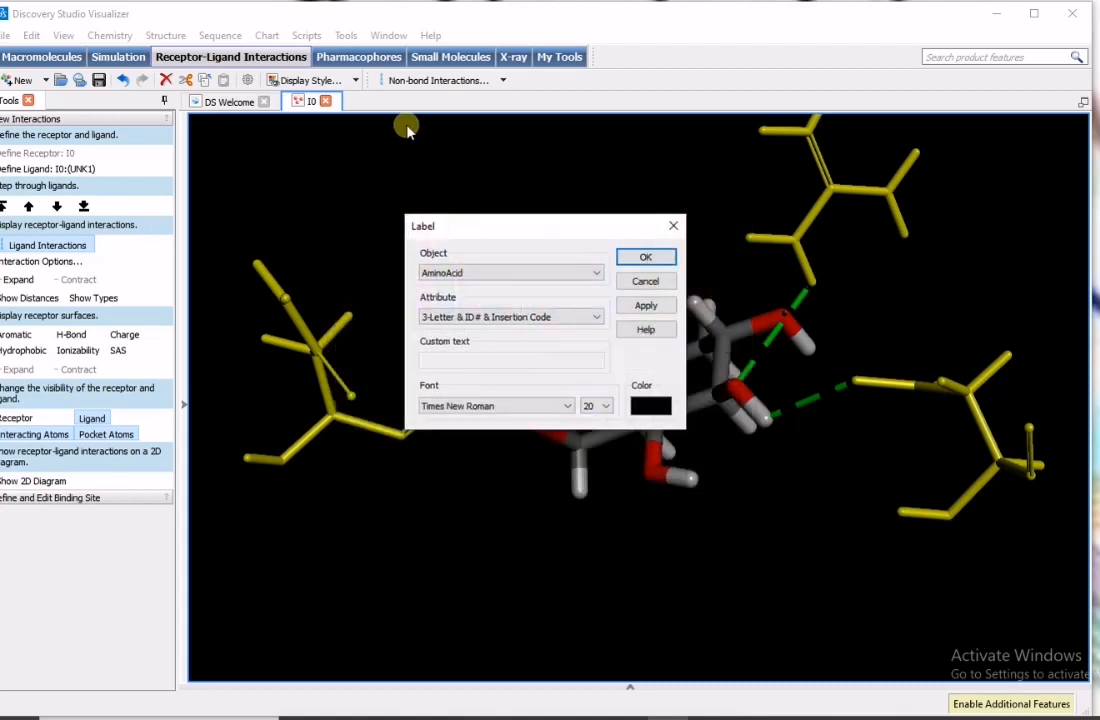
{"action": "left_click", "coordinate": [636, 262]}
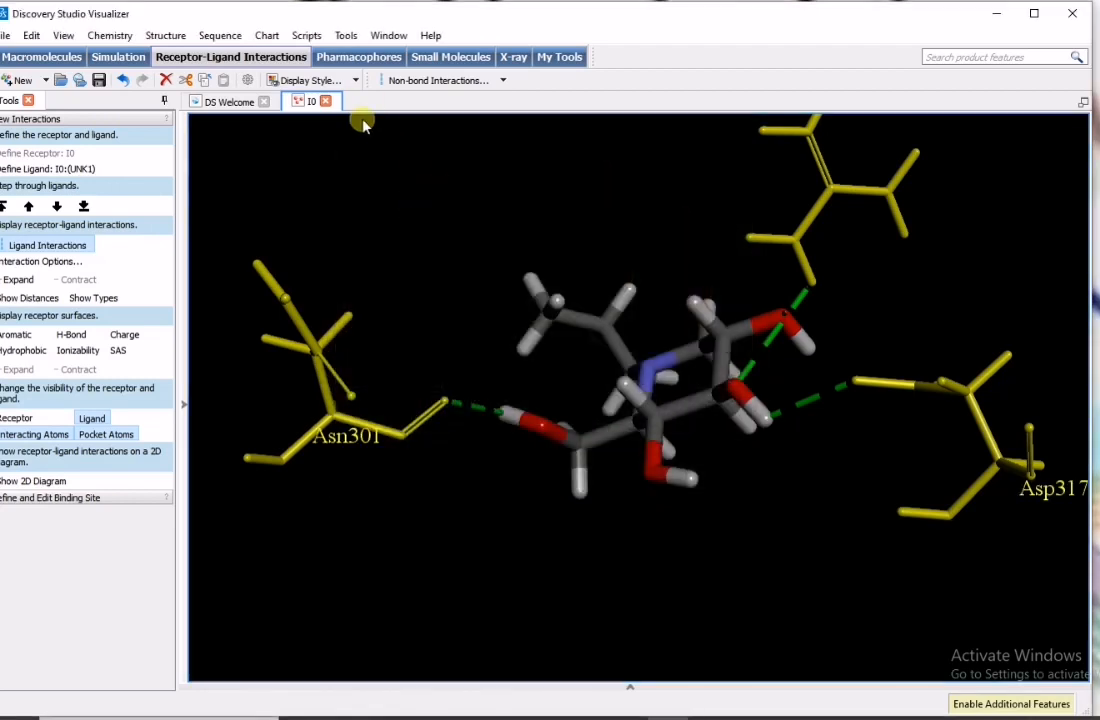
Step: Apply the Publication Quality visualization script to I0 and orient the complex so Asn301, Arg267 and Asp317 are all in frame
{"action": "left_click", "coordinate": [309, 37]}
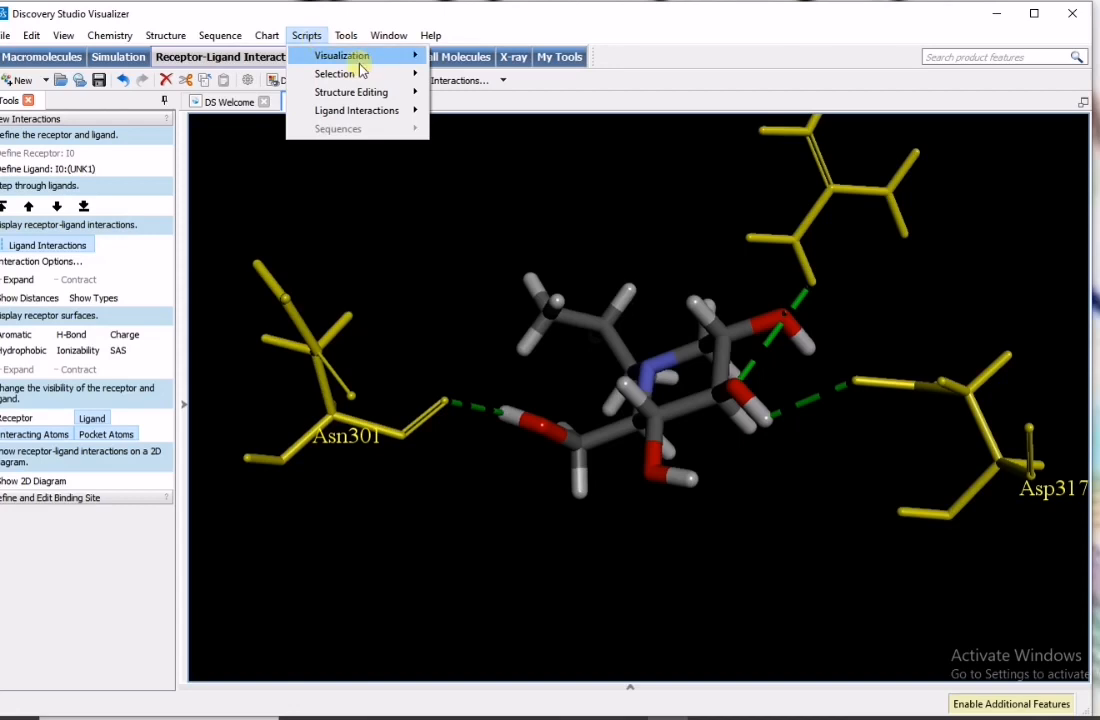
{"action": "mouse_move", "coordinate": [350, 57]}
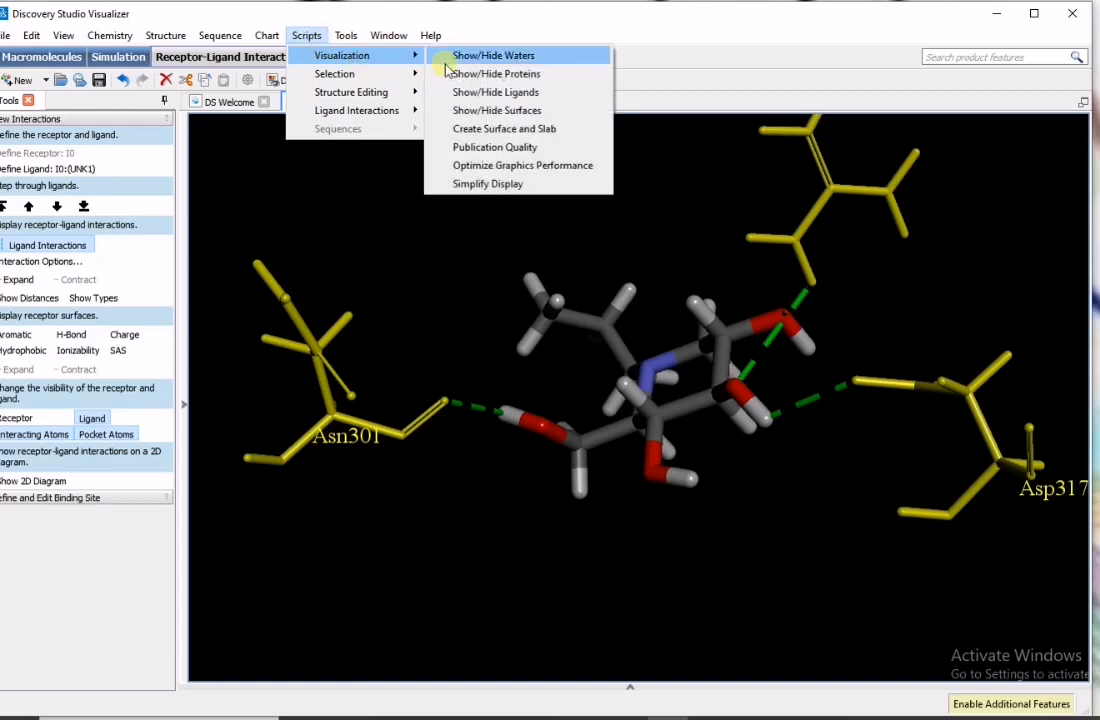
{"action": "left_click", "coordinate": [492, 146]}
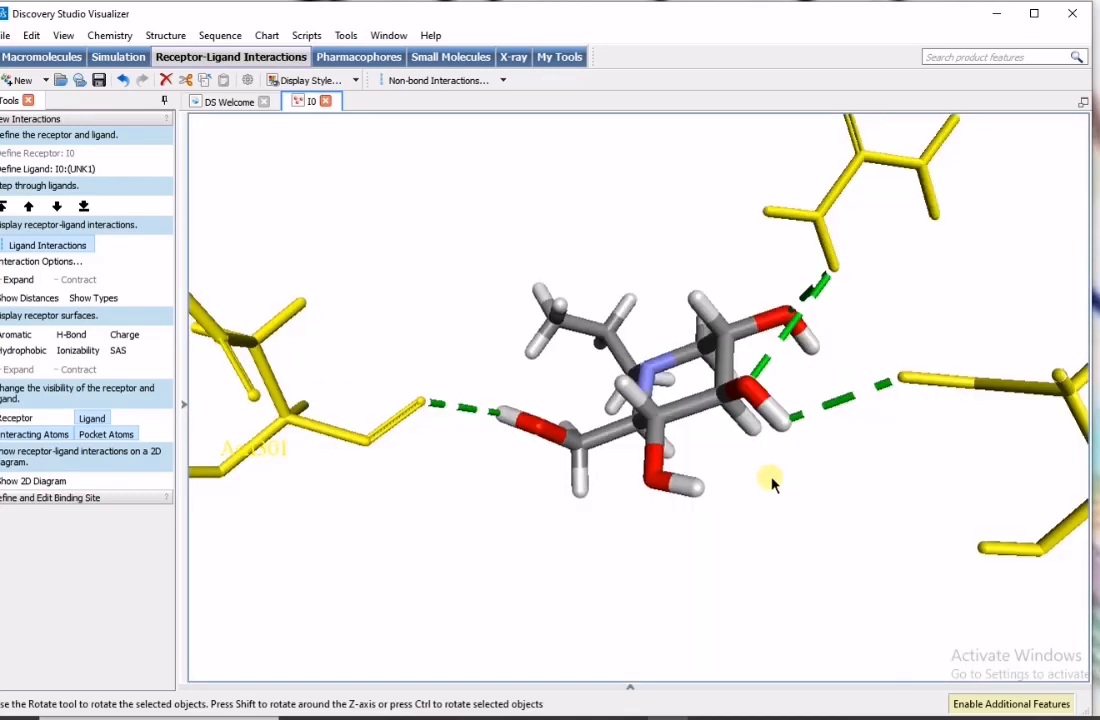
{"action": "left_click_drag", "start_coordinate": [783, 443], "coordinate": [885, 440]}
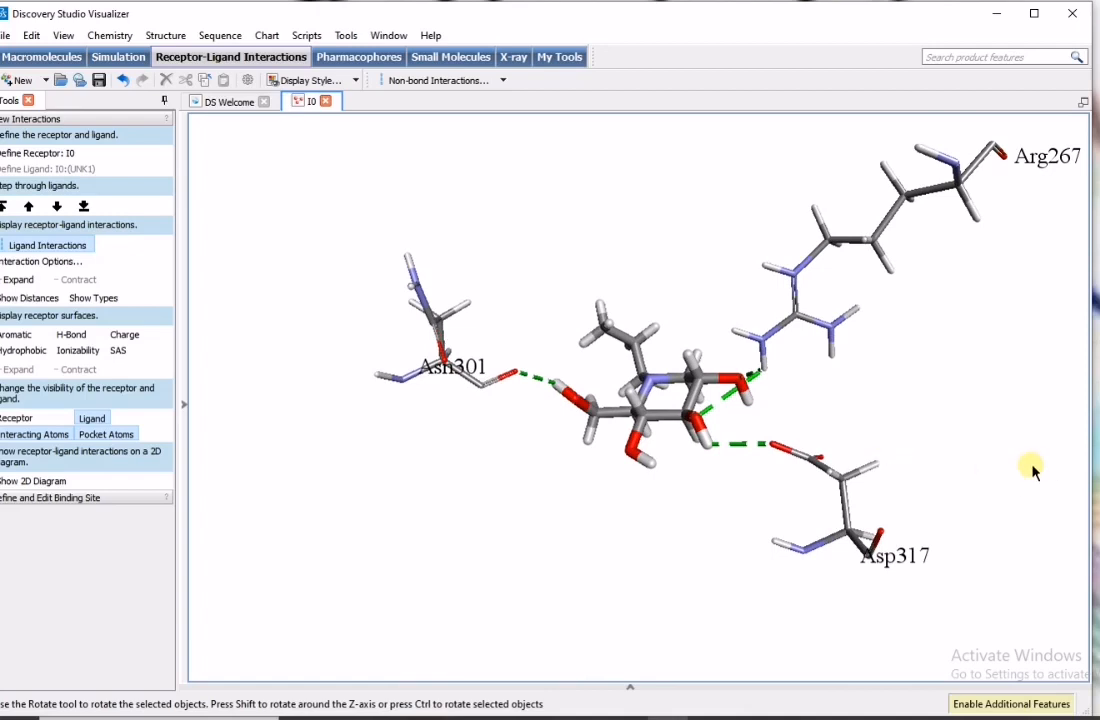
Step: Save the I0 3D view to the Desktop as image I0 with a width of 4000 pixels and minimize the window
{"action": "left_click", "coordinate": [6, 35]}
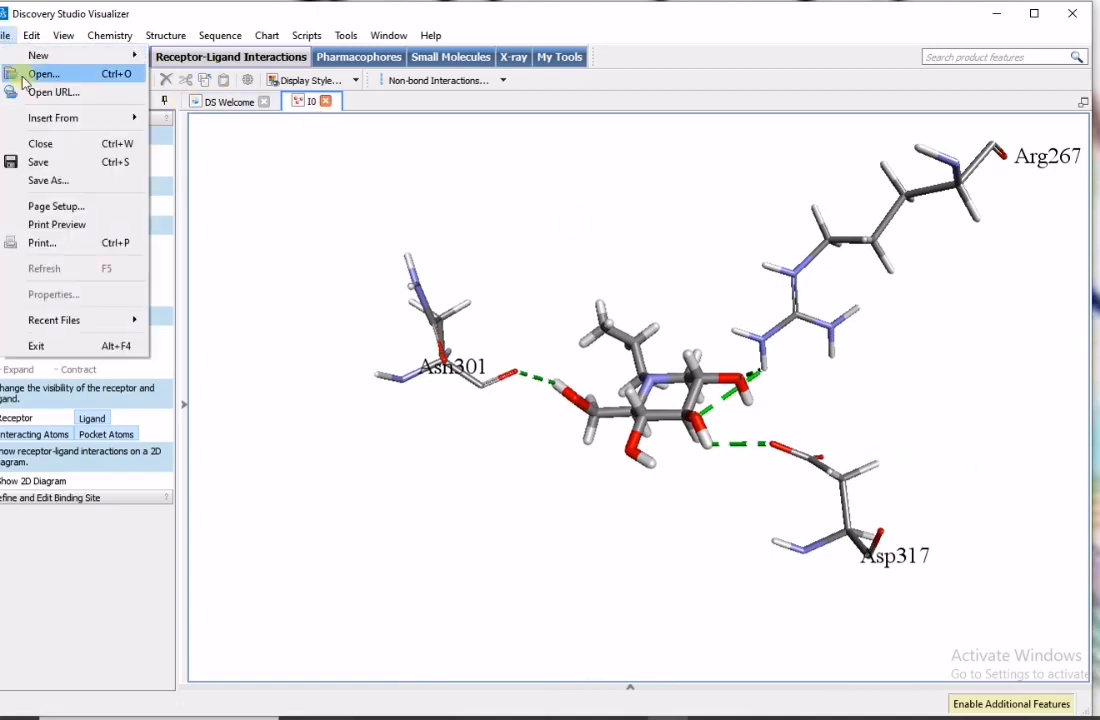
{"action": "left_click", "coordinate": [42, 182]}
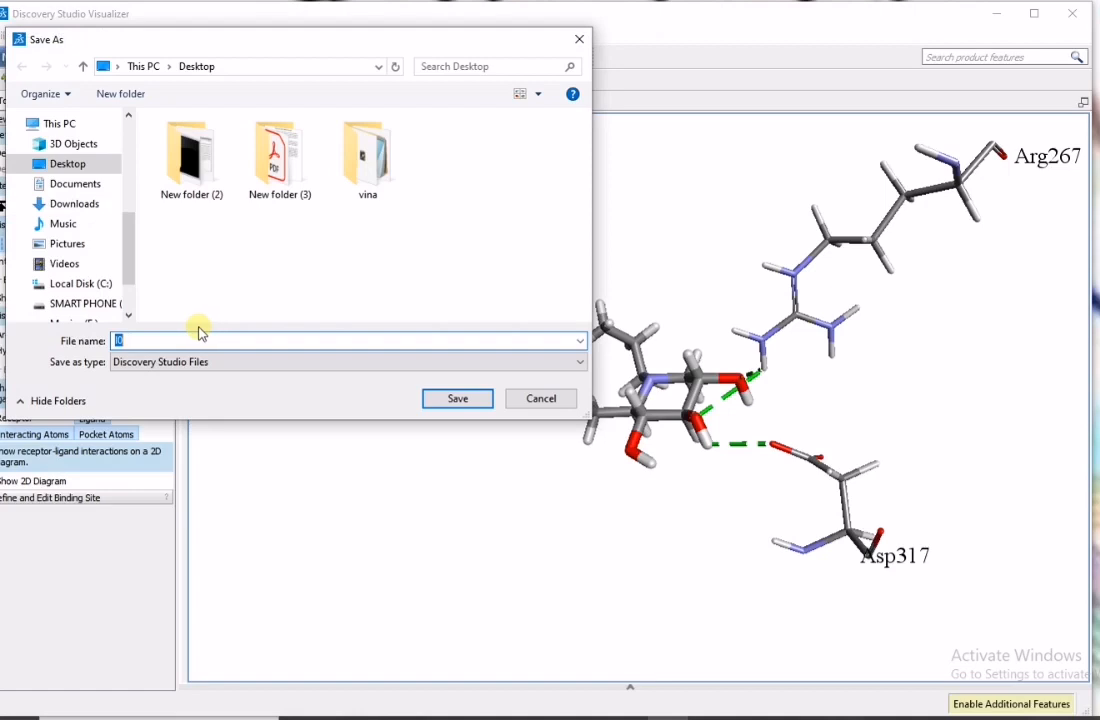
{"action": "left_click", "coordinate": [191, 362]}
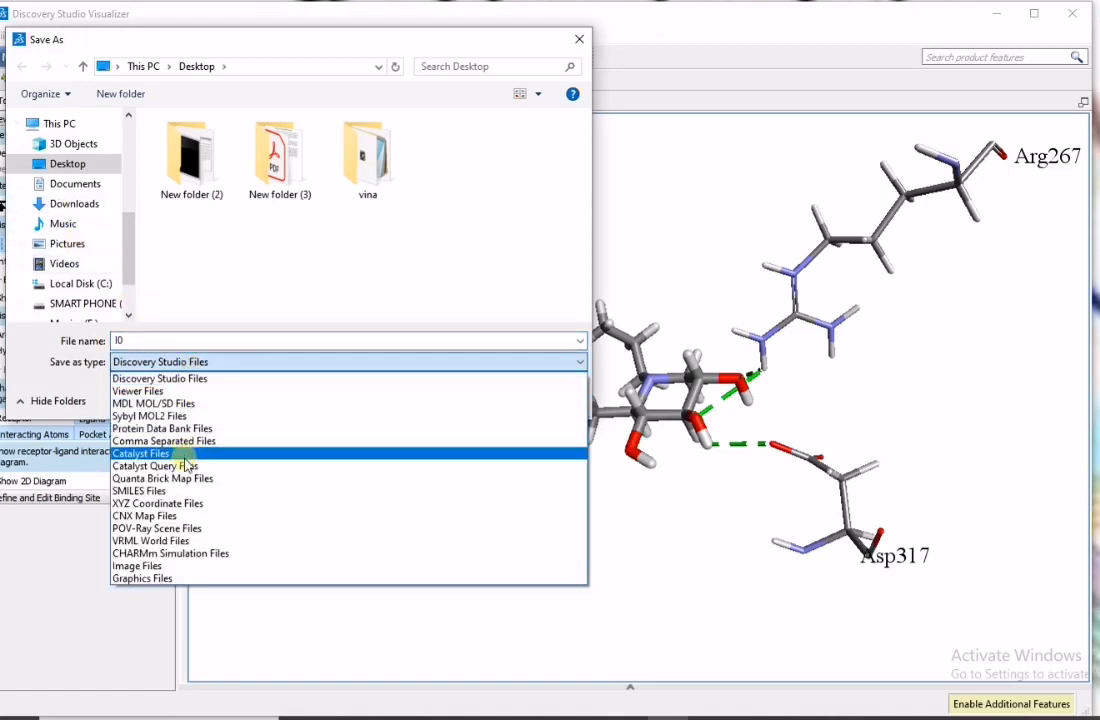
{"action": "left_click", "coordinate": [175, 566]}
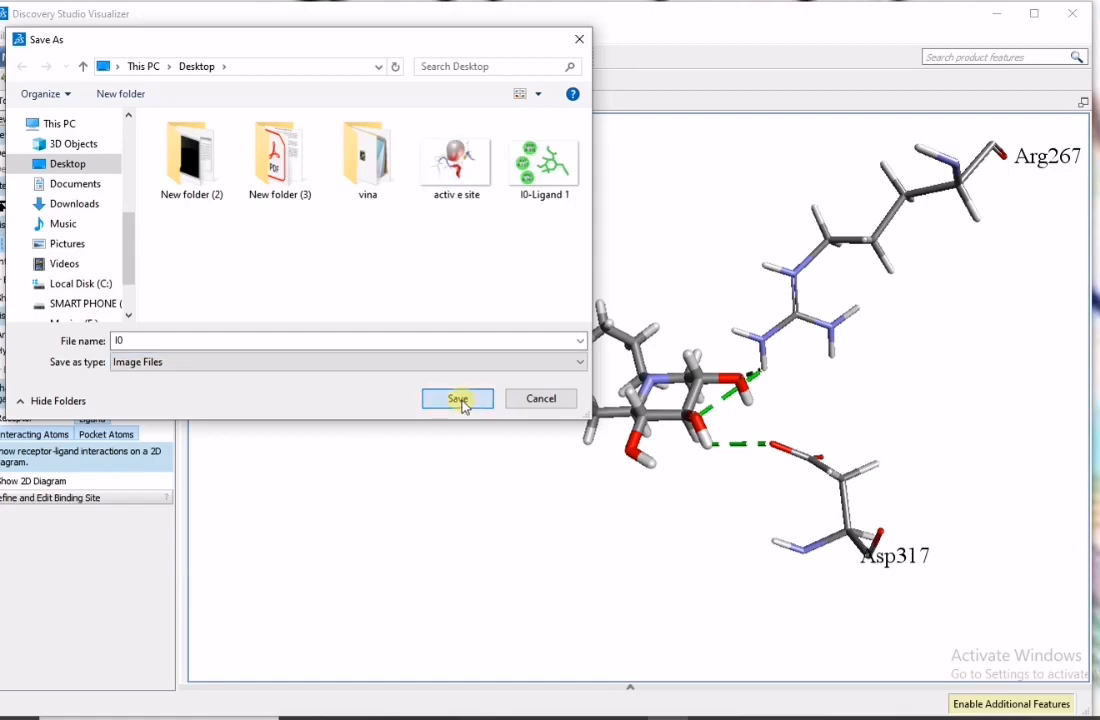
{"action": "left_click", "coordinate": [459, 398]}
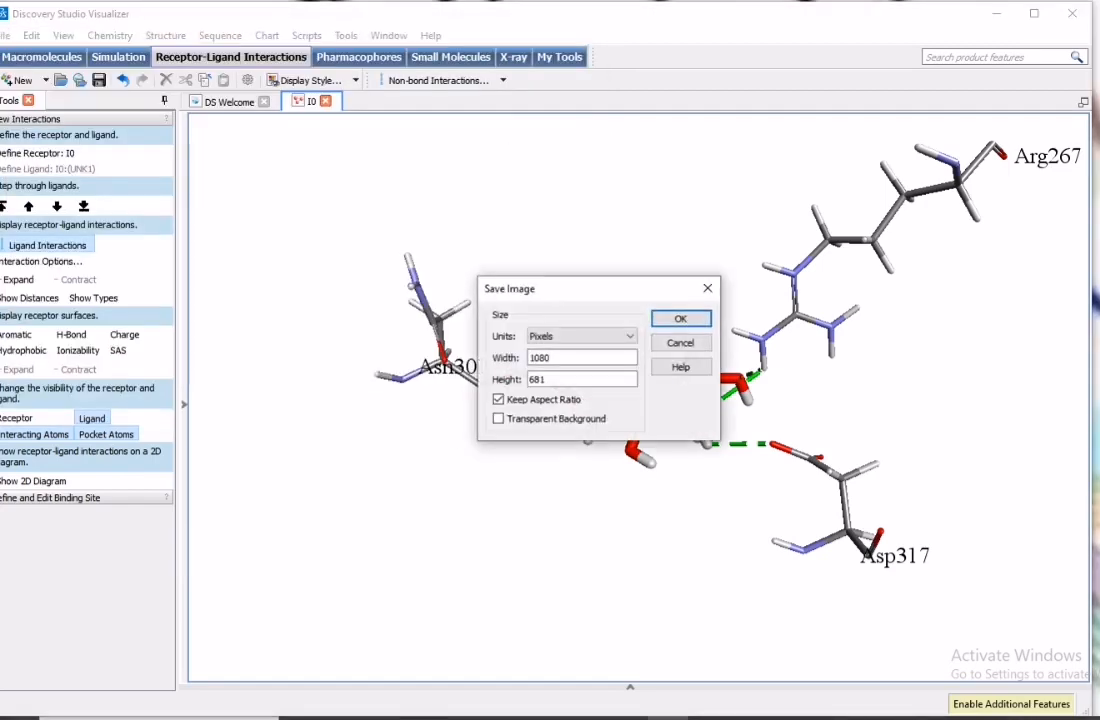
{"action": "type", "text": "4000"}
{"action": "left_click", "coordinate": [694, 321]}
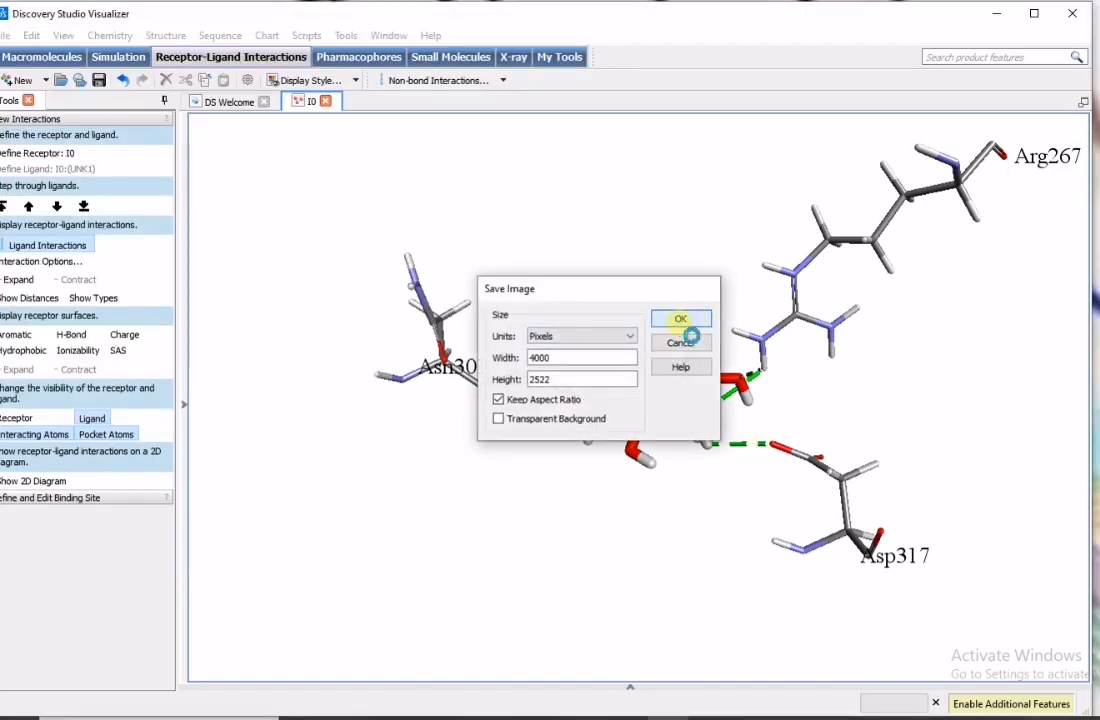
{"action": "left_click", "coordinate": [997, 14]}
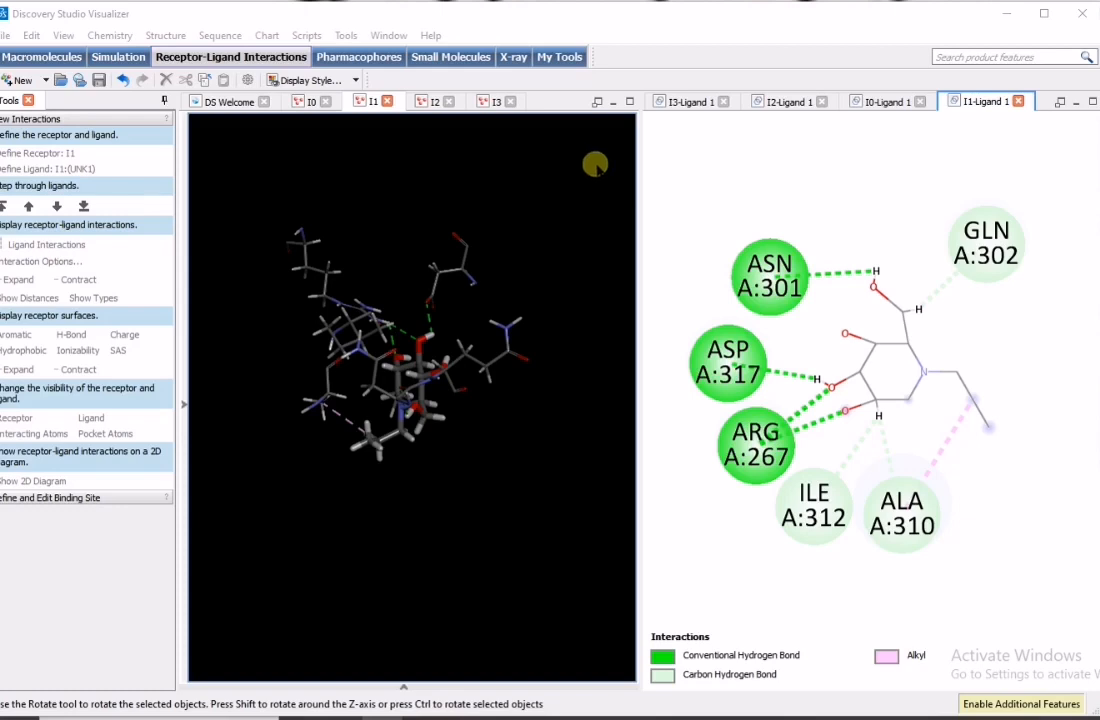
Step: Compare the residue interactions in the I0-Ligand 1 and I1-Ligand 1 diagrams and close the I1-Ligand 1 diagram
{"action": "left_click", "coordinate": [878, 101]}
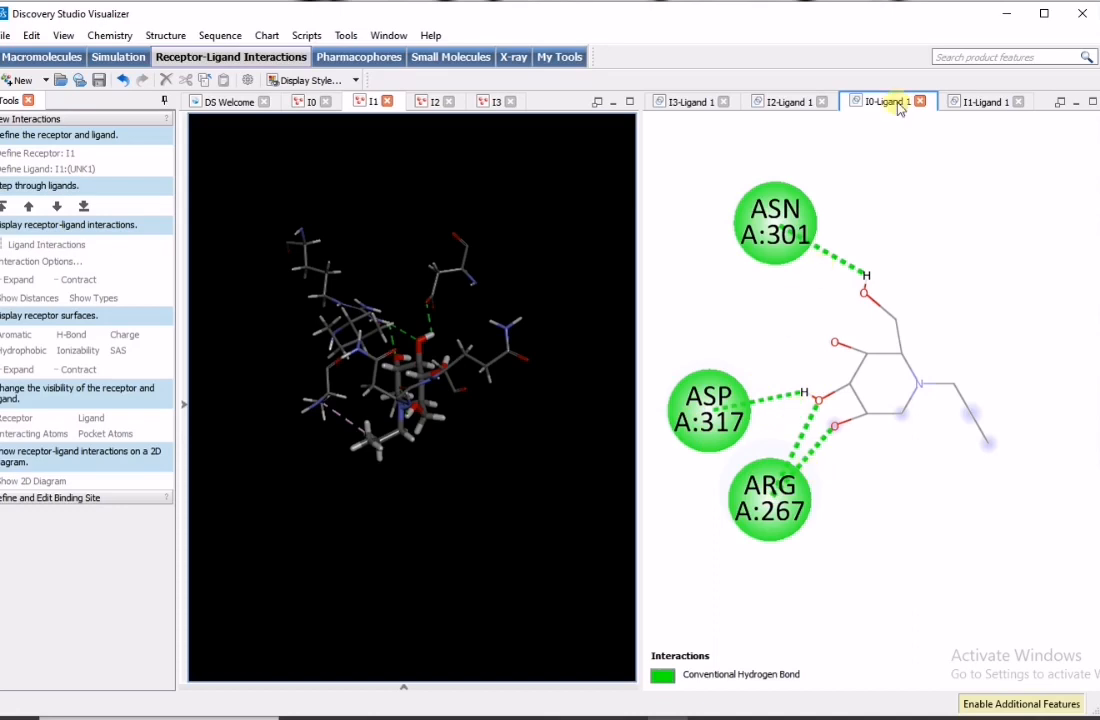
{"action": "left_click", "coordinate": [955, 103]}
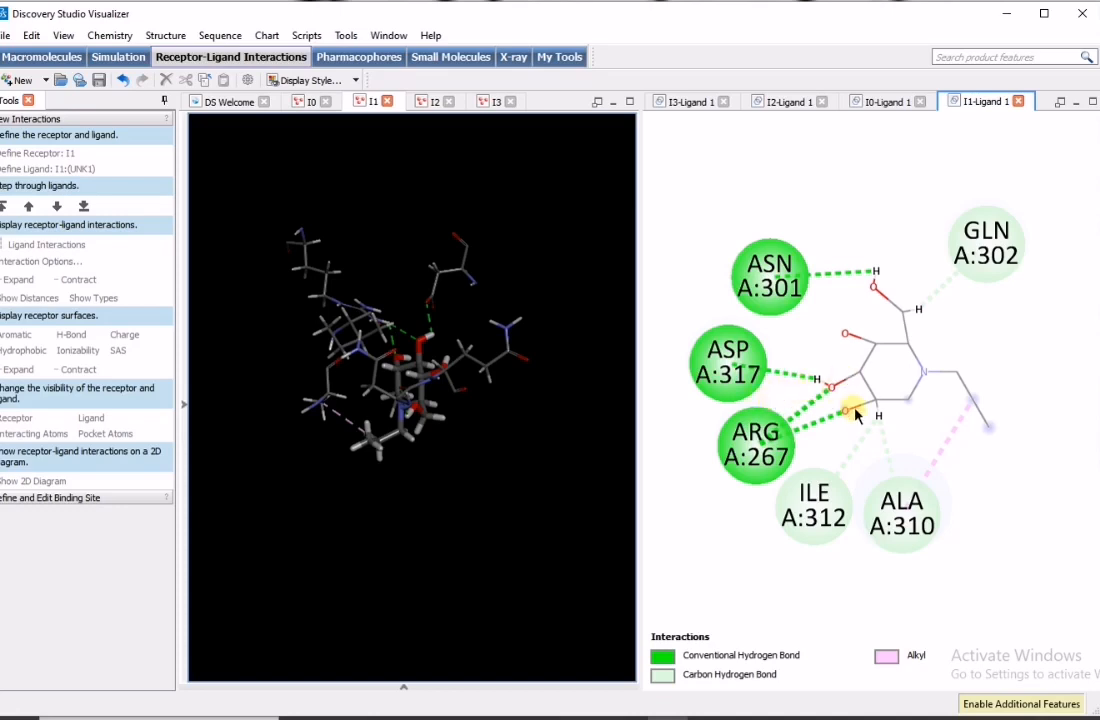
{"action": "left_click", "coordinate": [862, 103]}
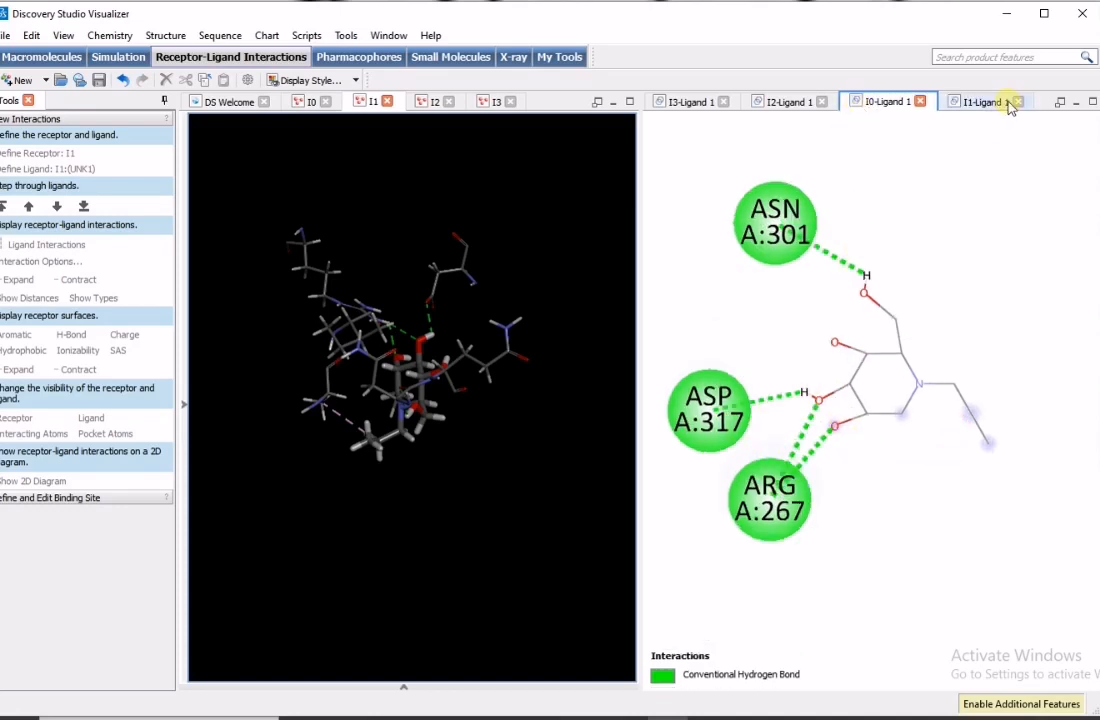
{"action": "left_click", "coordinate": [952, 103]}
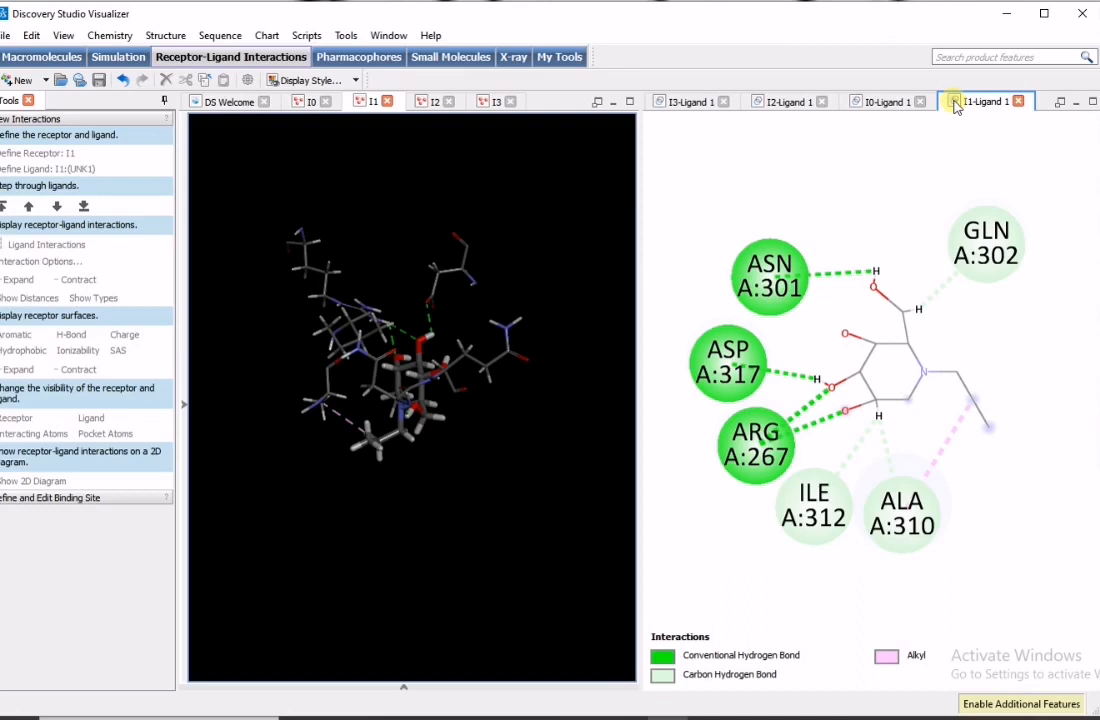
{"action": "left_click", "coordinate": [870, 104]}
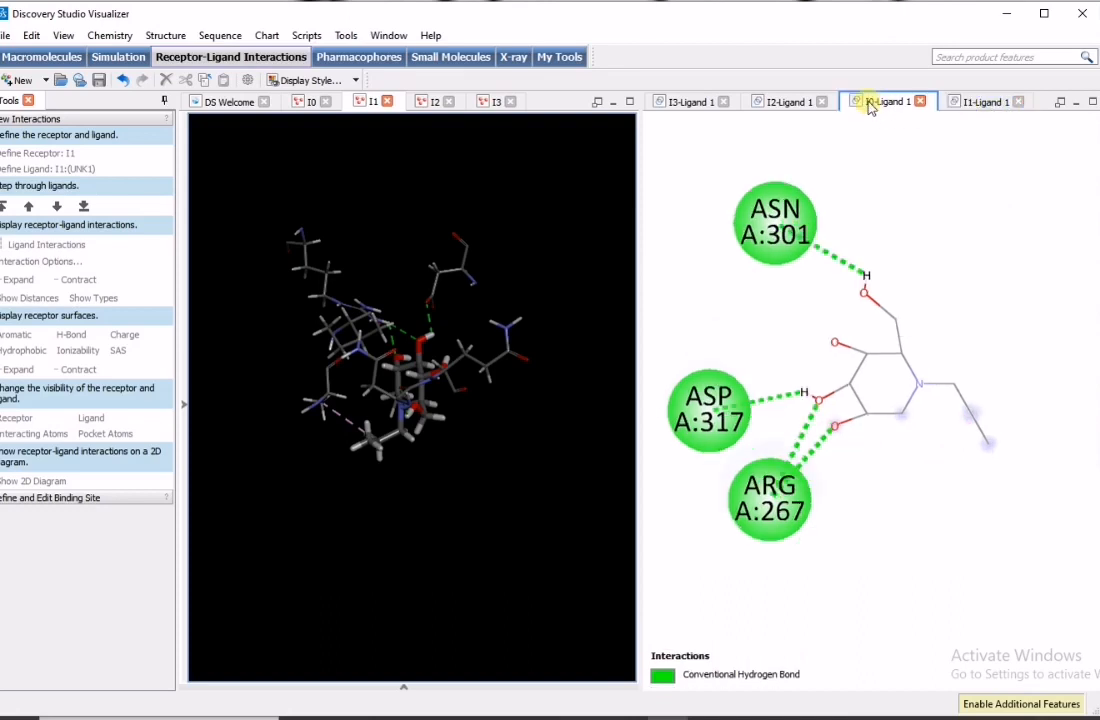
{"action": "left_click", "coordinate": [986, 106]}
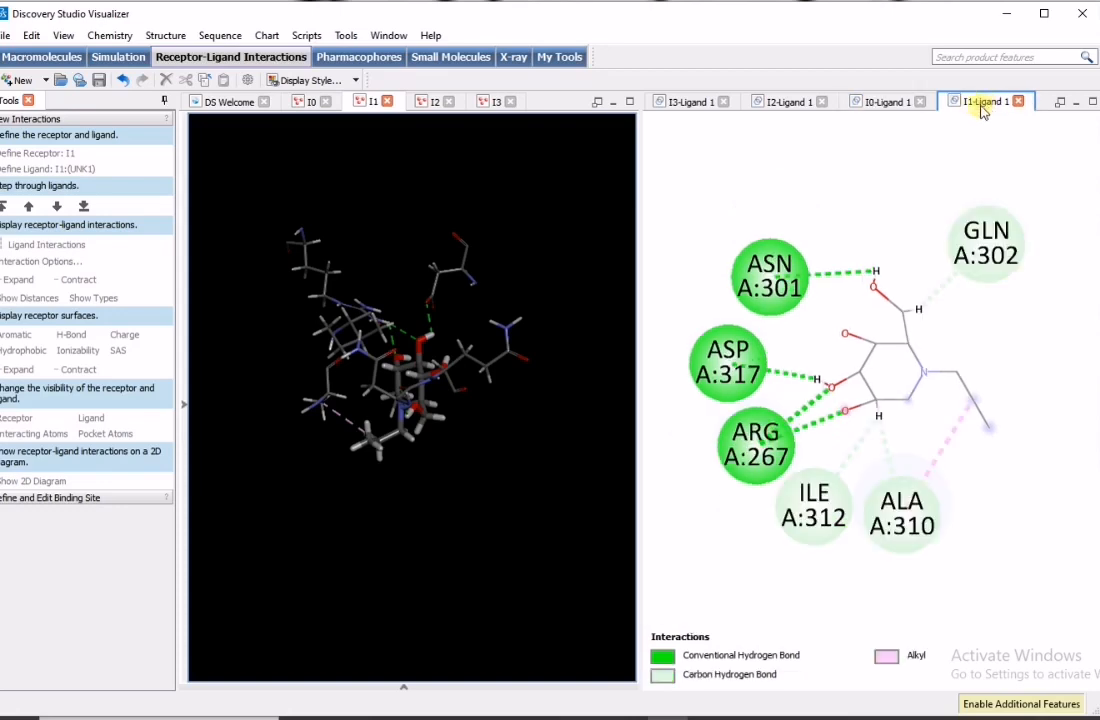
{"action": "left_click", "coordinate": [1018, 101]}
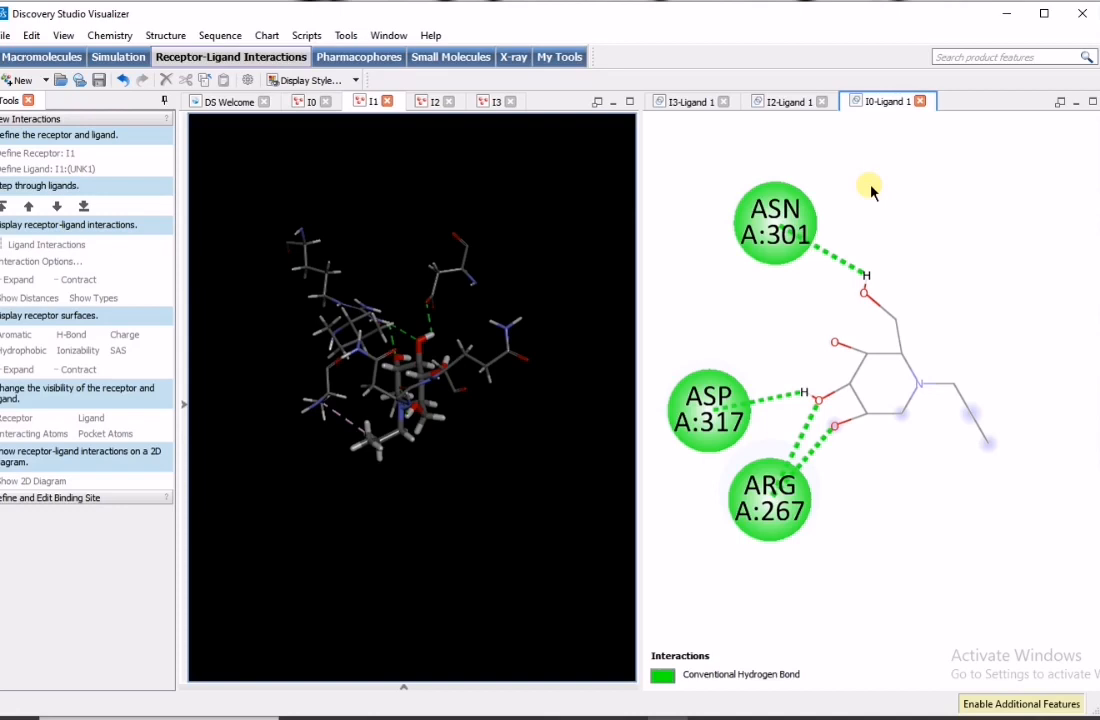
{"action": "left_click", "coordinate": [906, 235]}
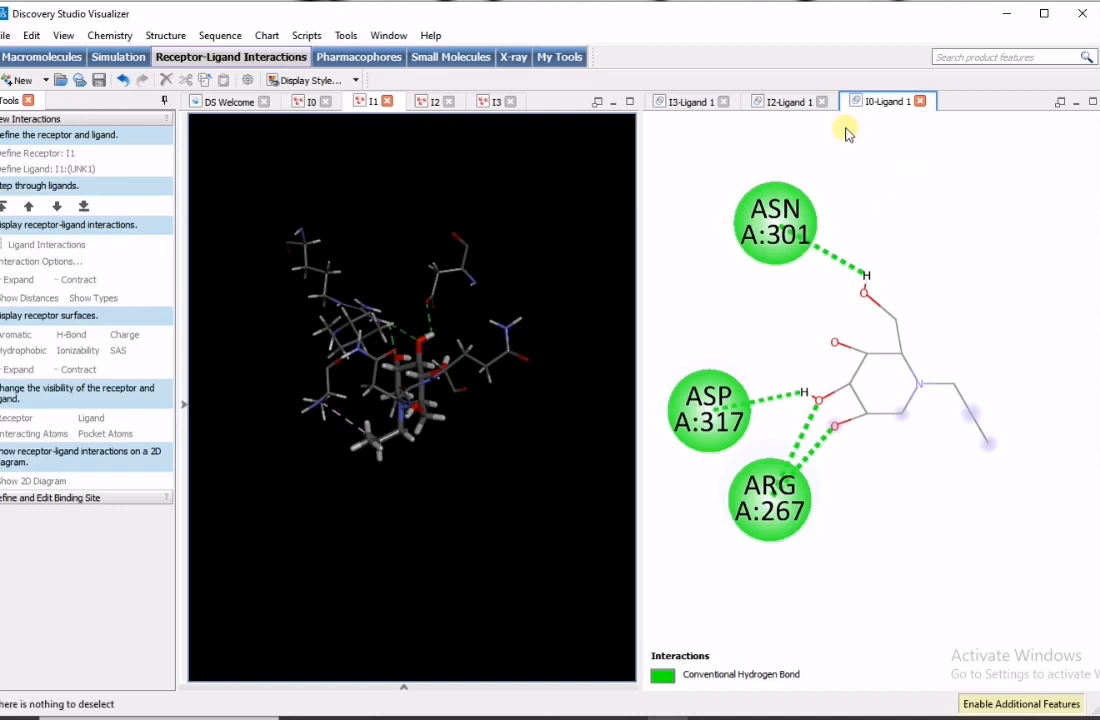
Step: Remove the Gly309 residue from the I2-Ligand 1 diagram and show the I2 complex in the 3D view
{"action": "left_click", "coordinate": [786, 103]}
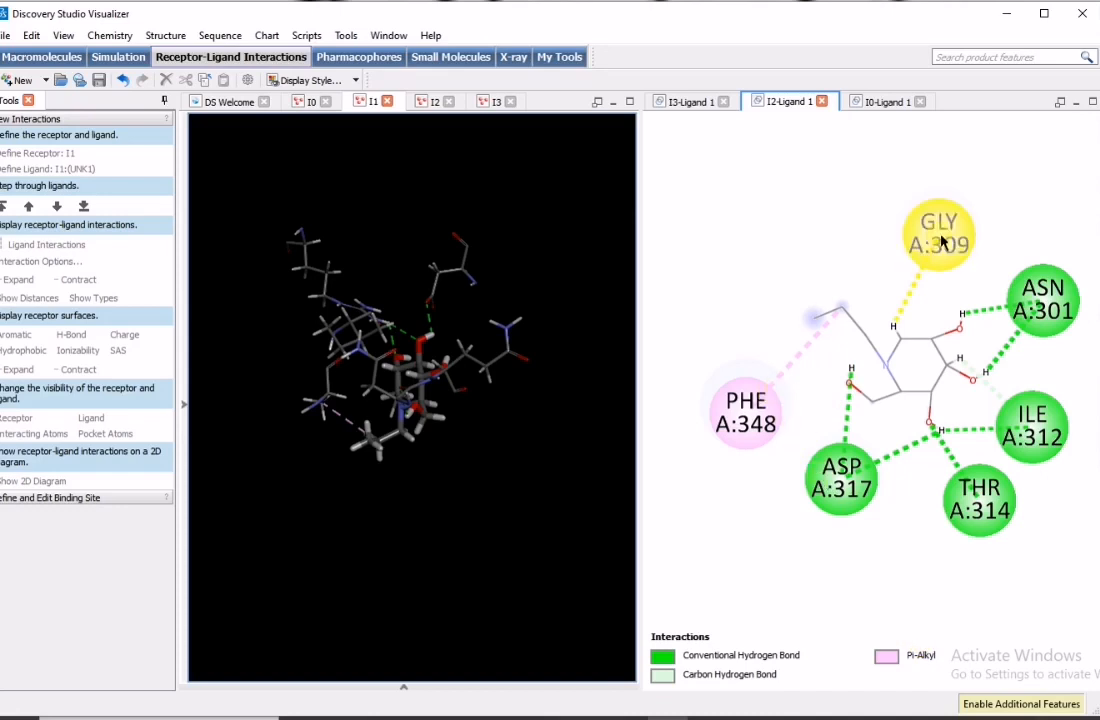
{"action": "left_click", "coordinate": [587, 270]}
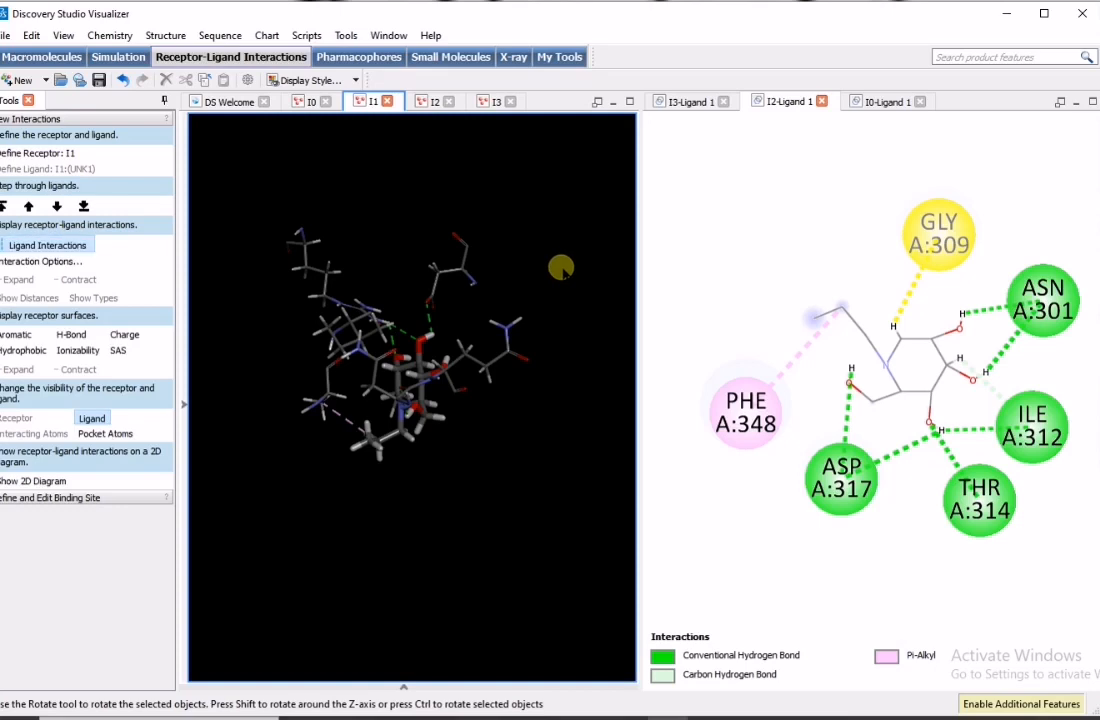
{"action": "left_click_drag", "start_coordinate": [560, 263], "coordinate": [564, 250]}
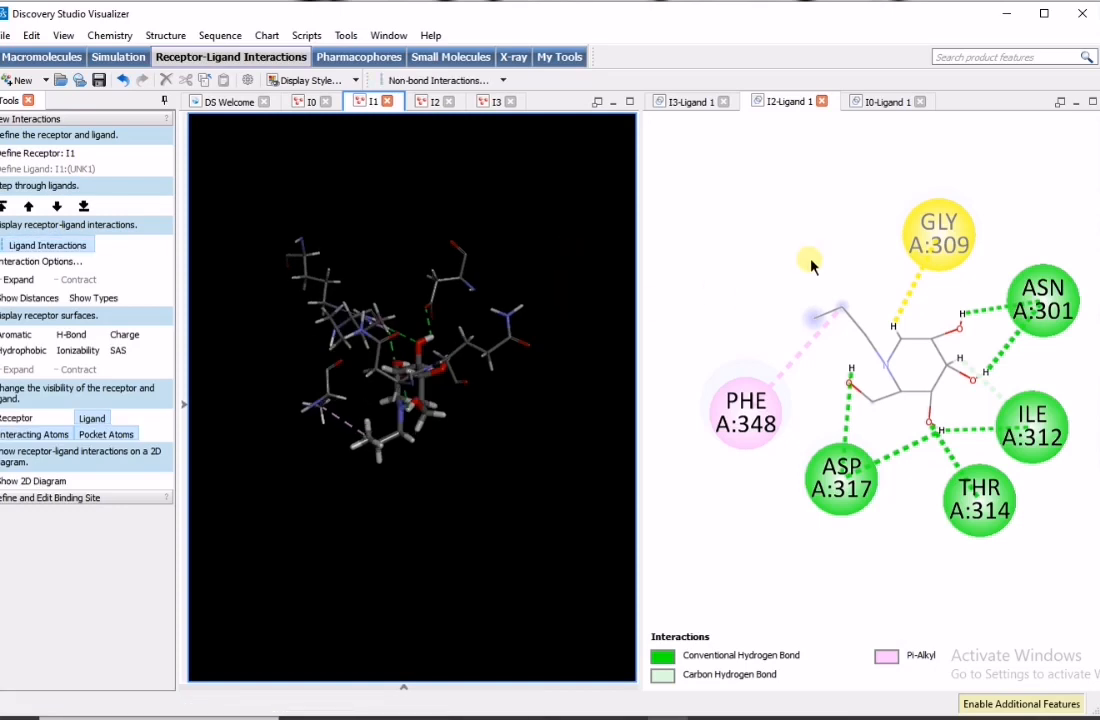
{"action": "left_click", "coordinate": [423, 102]}
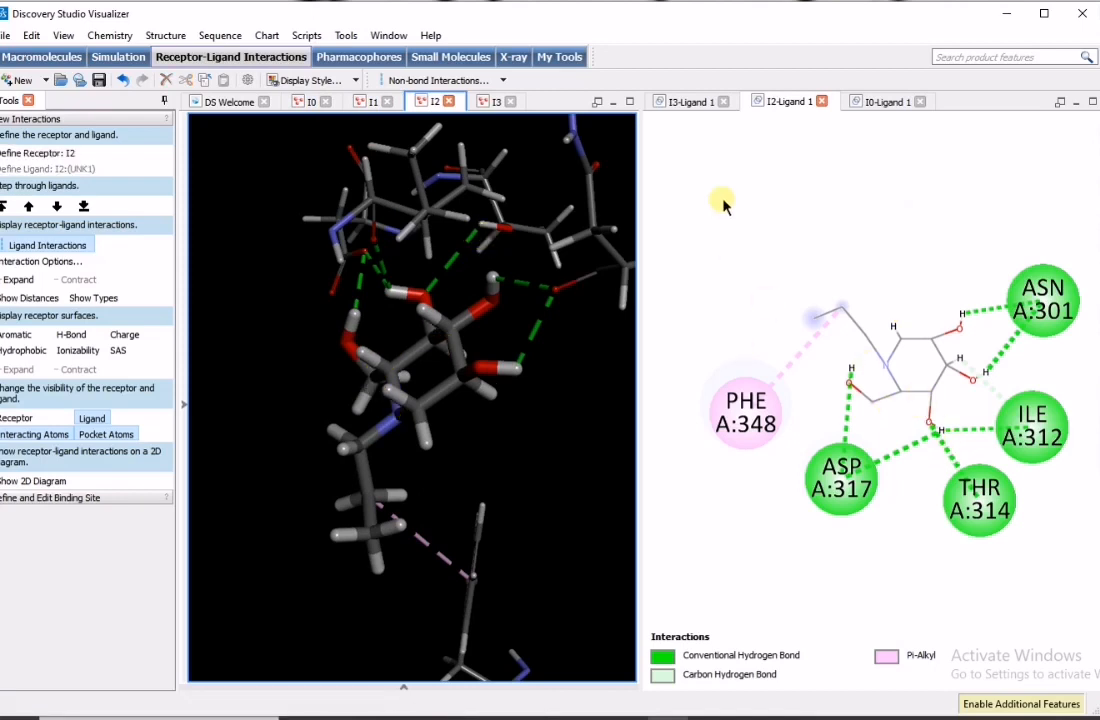
Step: Delete the Asp197 and Leu165 residues from the I3-Ligand 1 diagram, with the I3 complex shown in the 3D view
{"action": "left_click", "coordinate": [690, 104]}
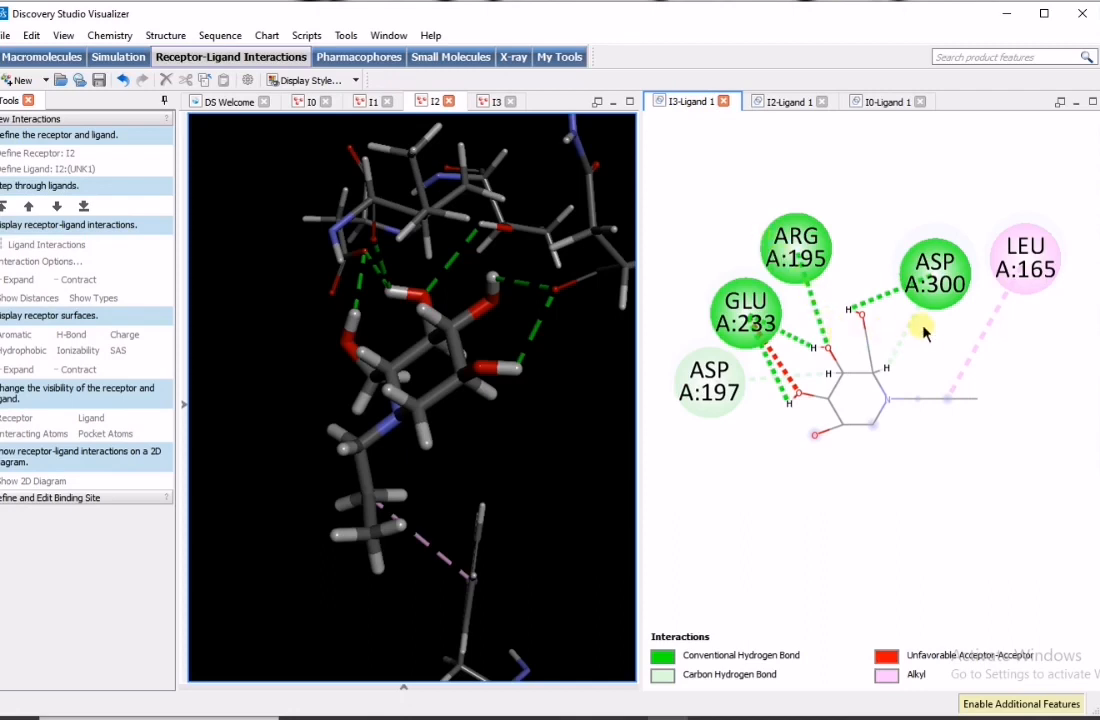
{"action": "left_click", "coordinate": [703, 397]}
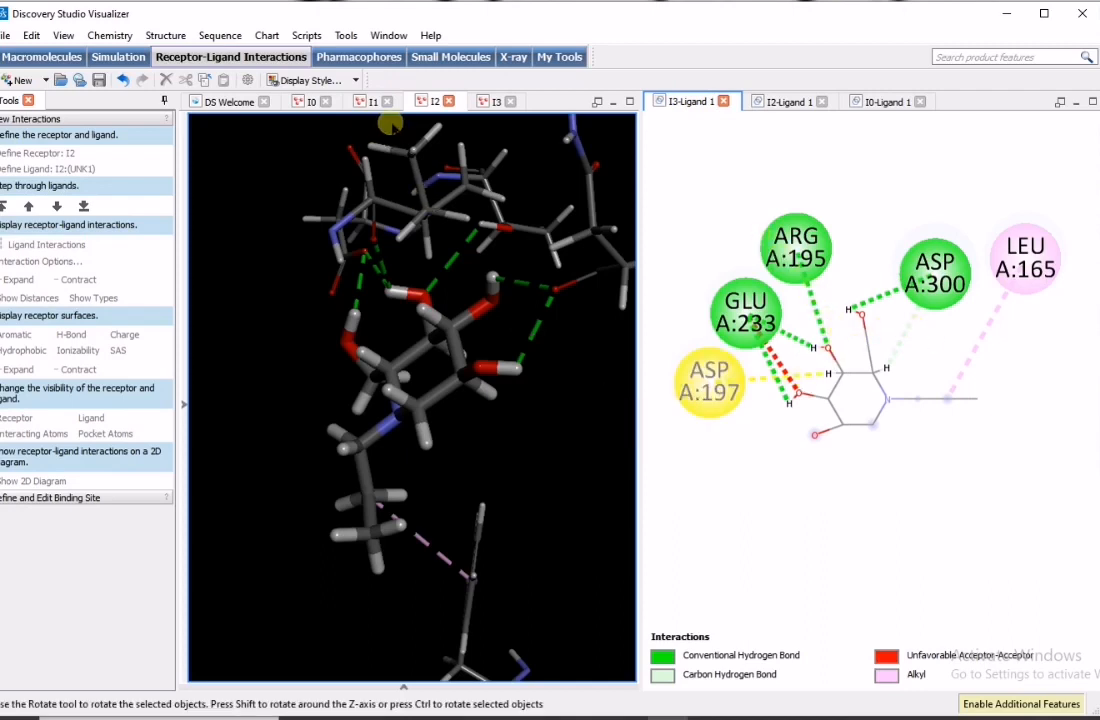
{"action": "left_click", "coordinate": [490, 101]}
{"action": "left_click_drag", "start_coordinate": [491, 331], "coordinate": [508, 300]}
{"action": "key", "text": "Delete"}
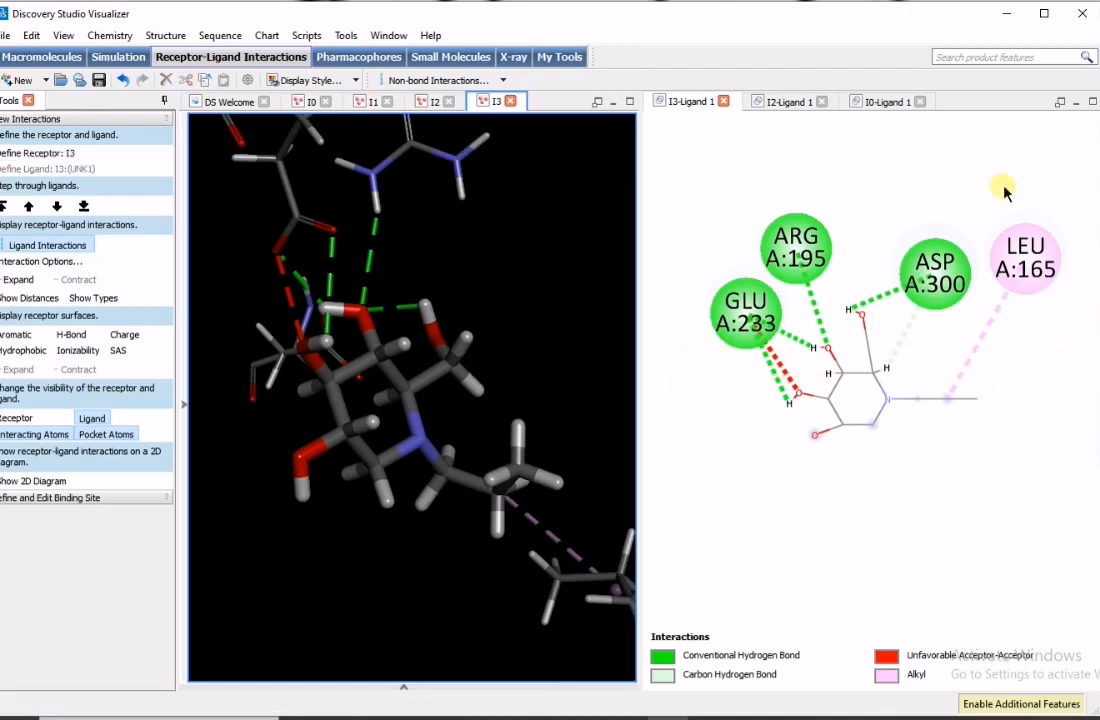
{"action": "left_click", "coordinate": [1014, 238]}
{"action": "left_click_drag", "start_coordinate": [360, 310], "coordinate": [428, 355]}
{"action": "key", "text": "Delete"}
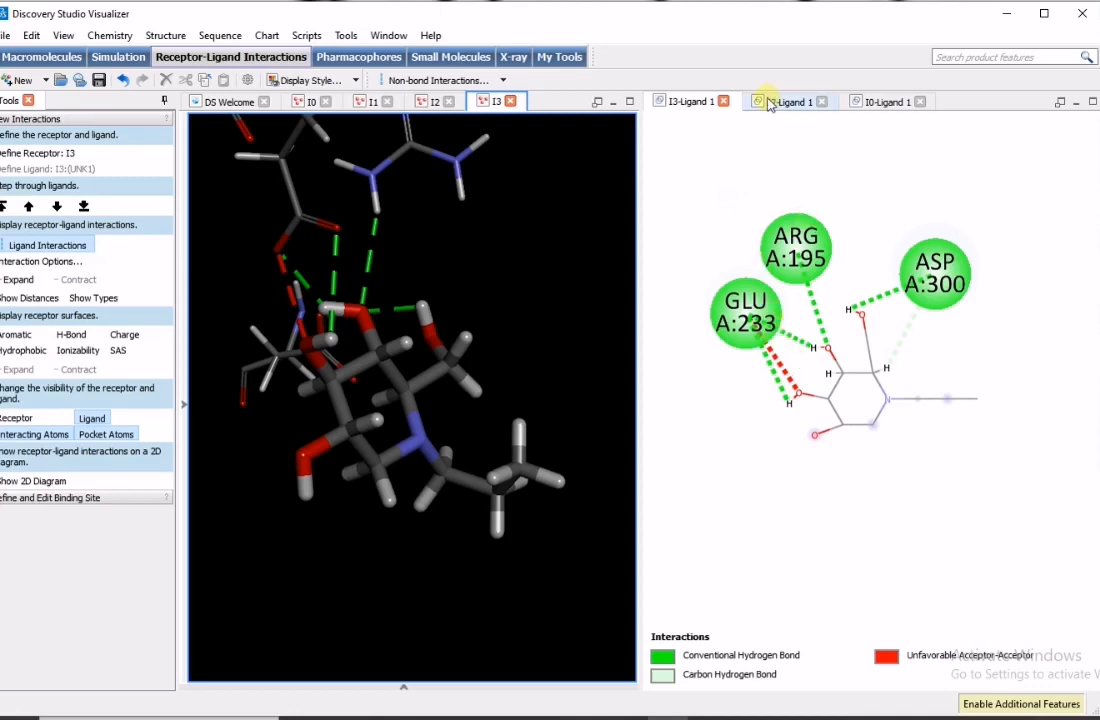
Step: Compare the residue interactions in the I0-Ligand 1, I2-Ligand 1 and I3-Ligand 1 diagrams and close the I3-Ligand 1 diagram
{"action": "left_click", "coordinate": [878, 102]}
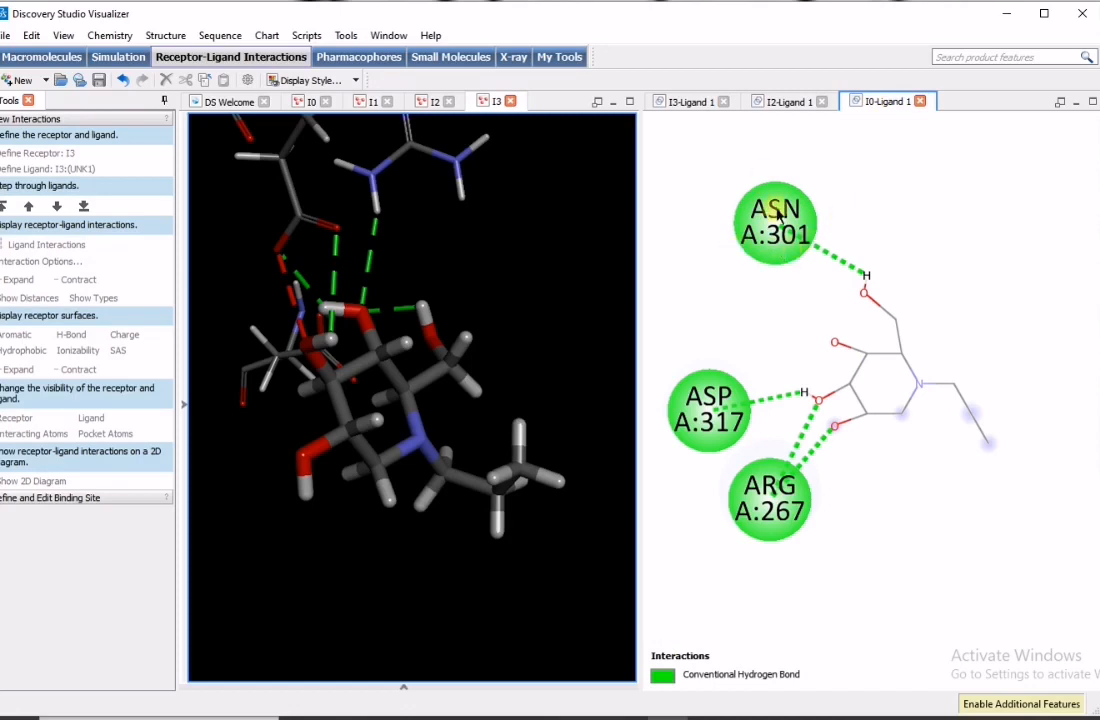
{"action": "left_click", "coordinate": [822, 456]}
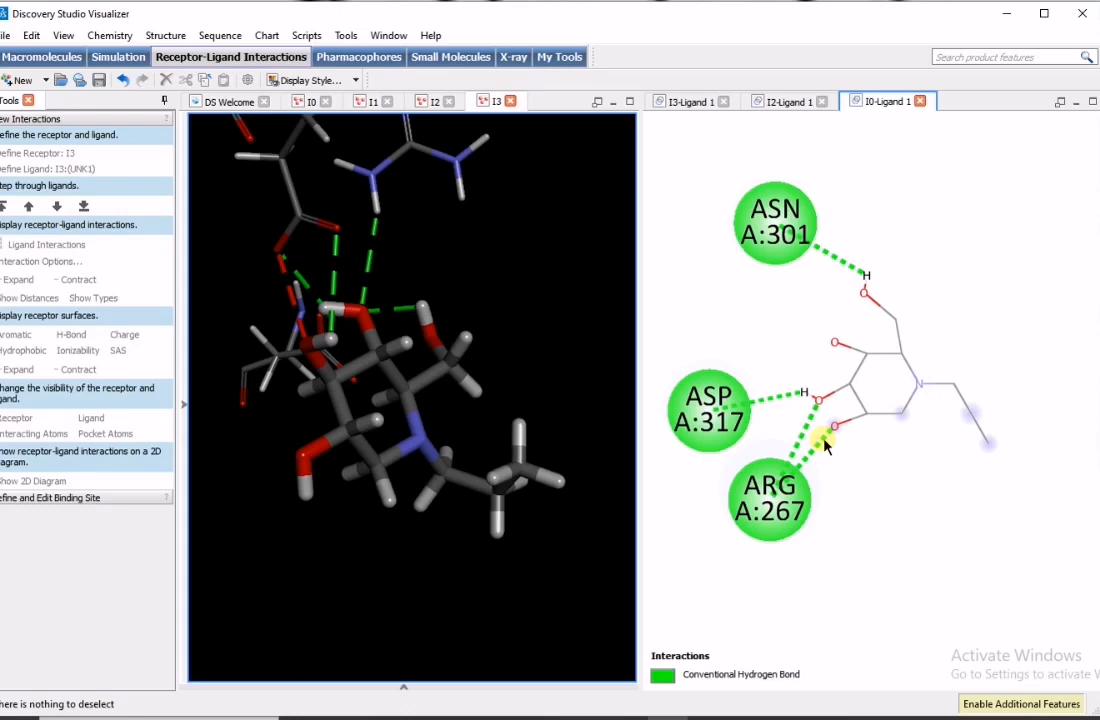
{"action": "left_click", "coordinate": [788, 102]}
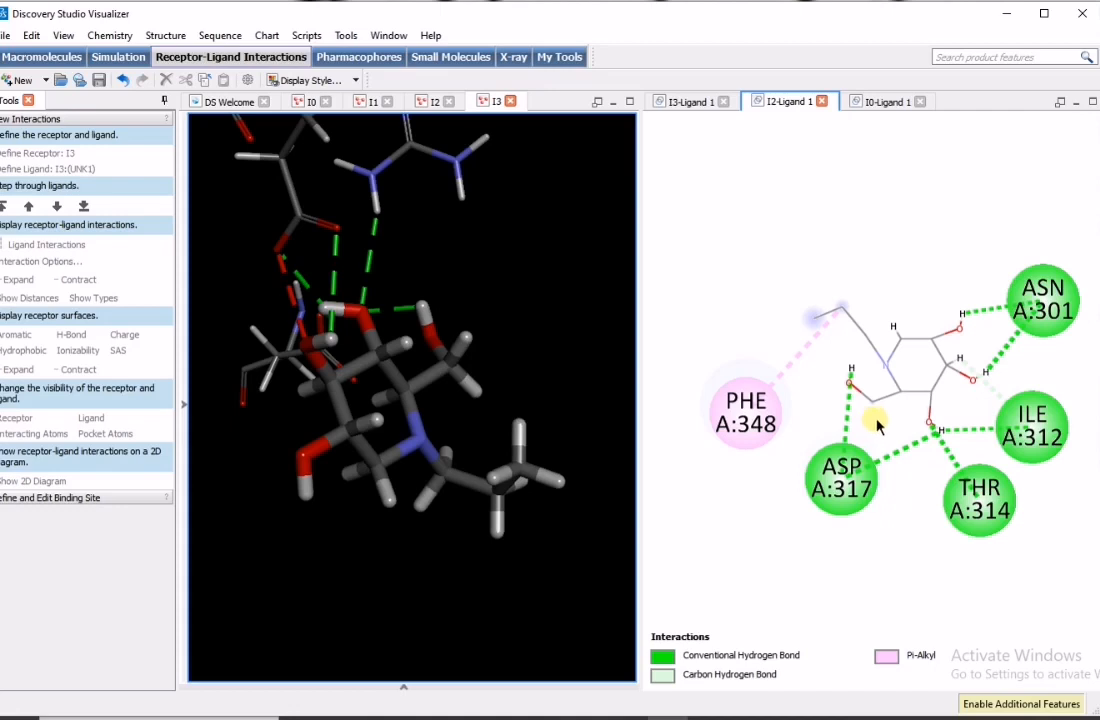
{"action": "left_click", "coordinate": [687, 104]}
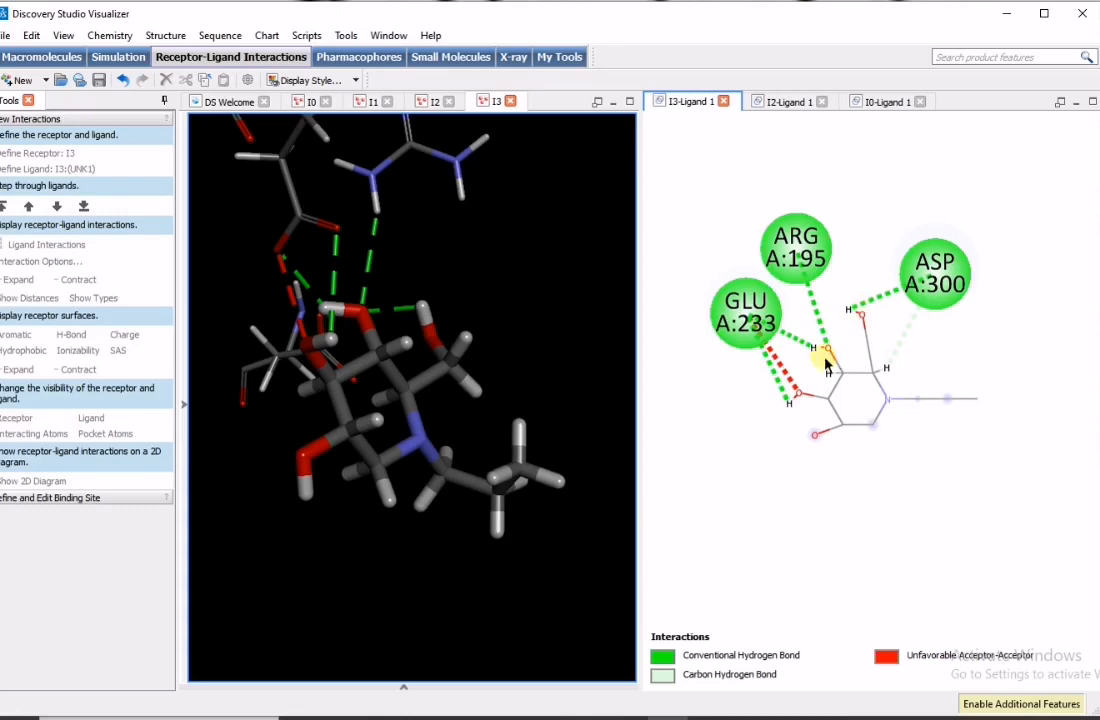
{"action": "left_click", "coordinate": [723, 102]}
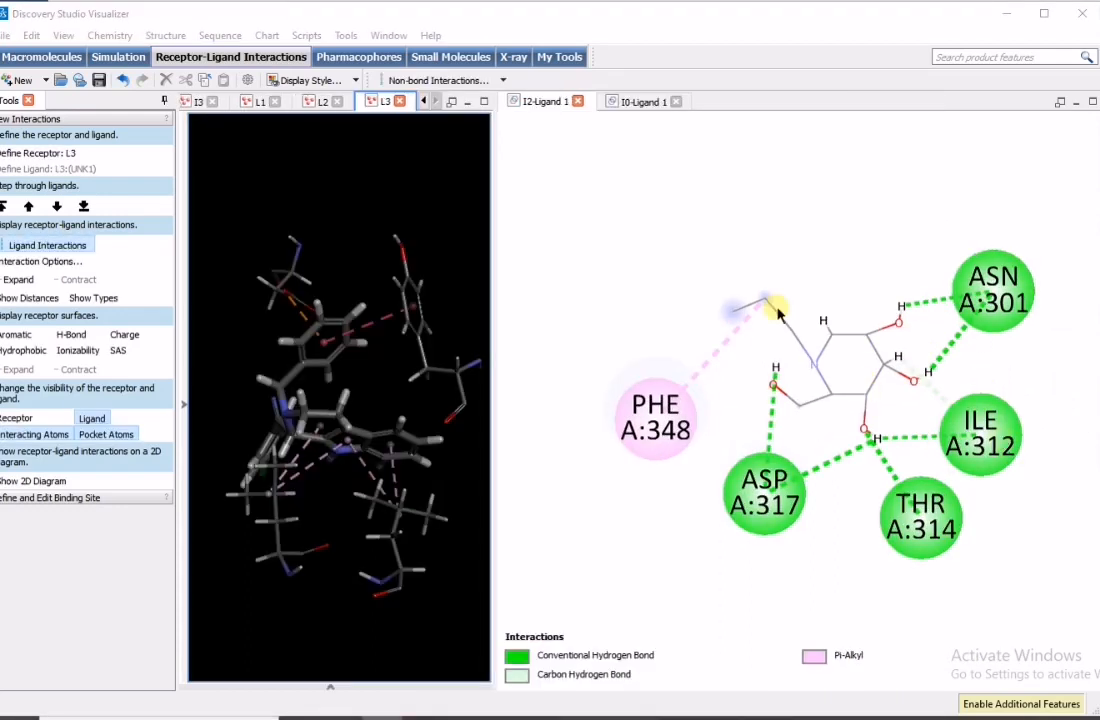
{"action": "left_click", "coordinate": [631, 104]}
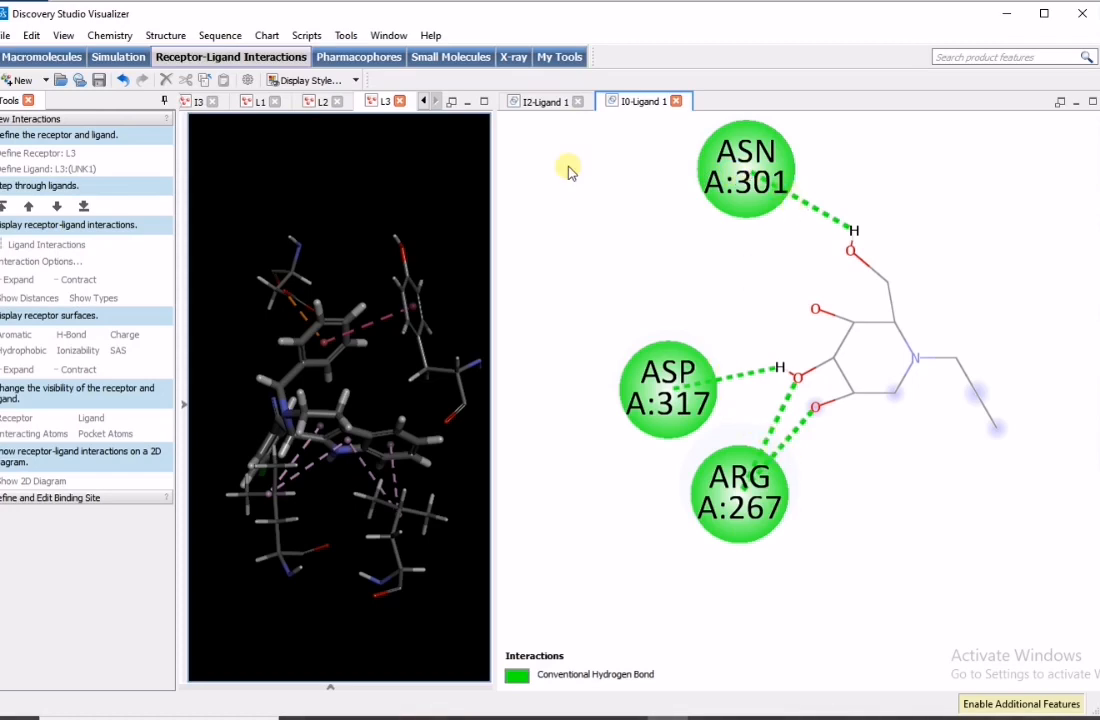
{"action": "left_click", "coordinate": [540, 103]}
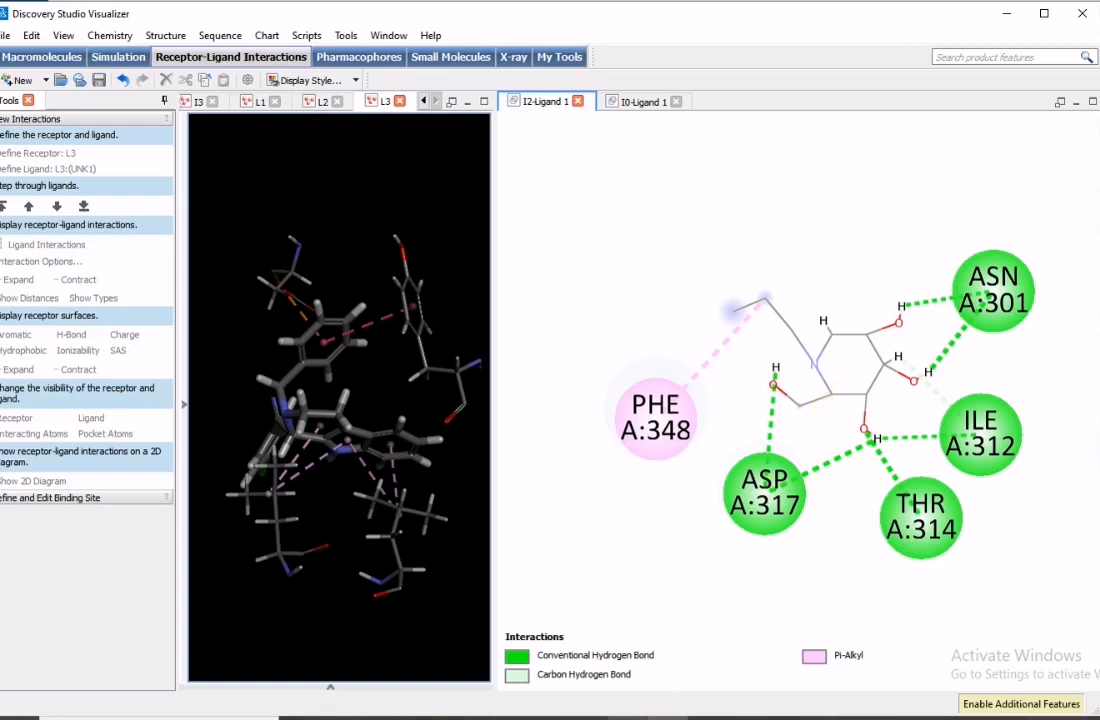
Step: Switch to the 1b2y Word document and compare the affinity and RMSD values of inhibitor docking modes 1 and 2
{"action": "mouse_move", "coordinate": [622, 716]}
{"action": "left_click", "coordinate": [580, 670]}
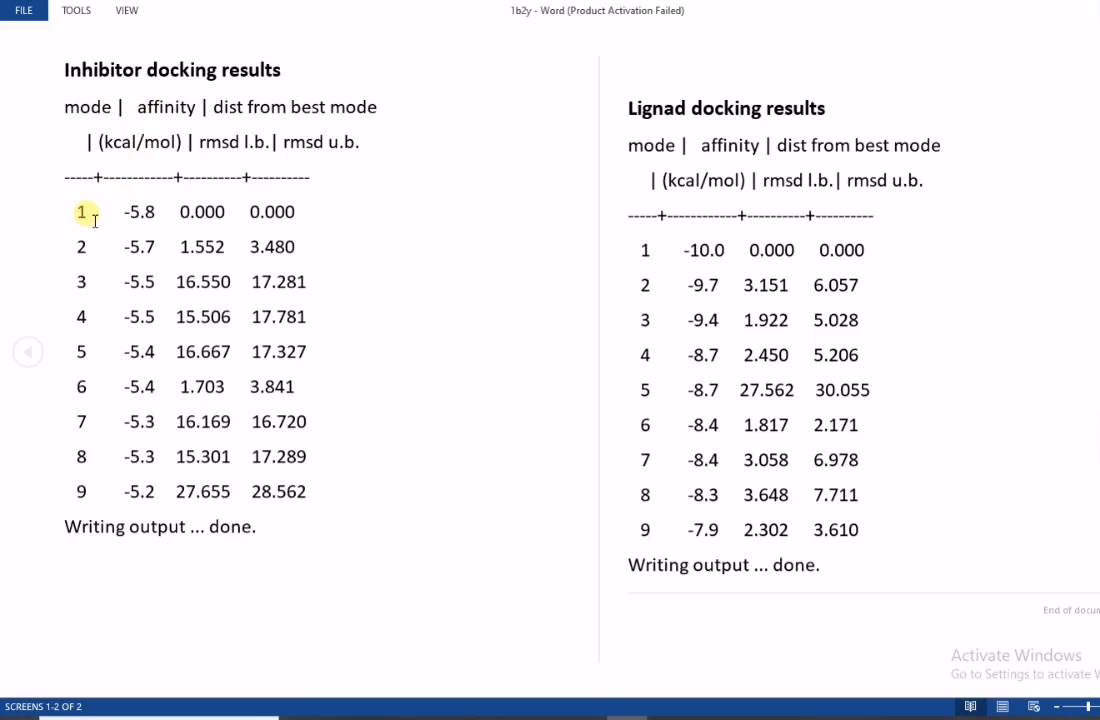
{"action": "left_click_drag", "start_coordinate": [108, 250], "coordinate": [165, 252]}
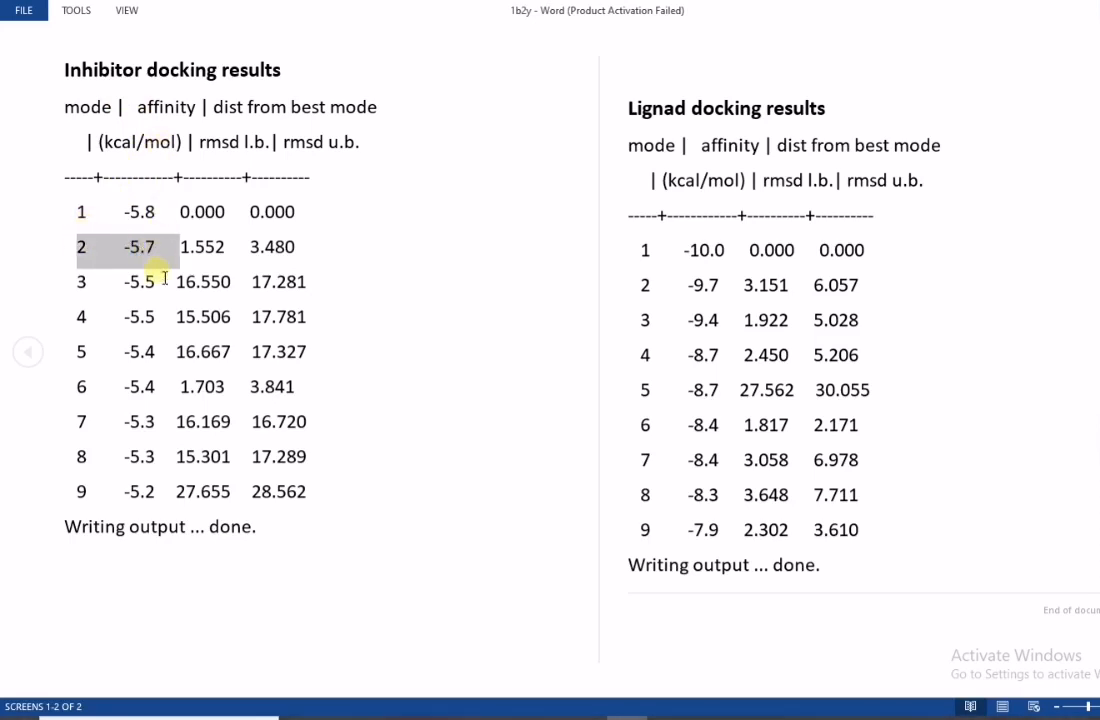
{"action": "left_click_drag", "start_coordinate": [81, 214], "coordinate": [160, 220]}
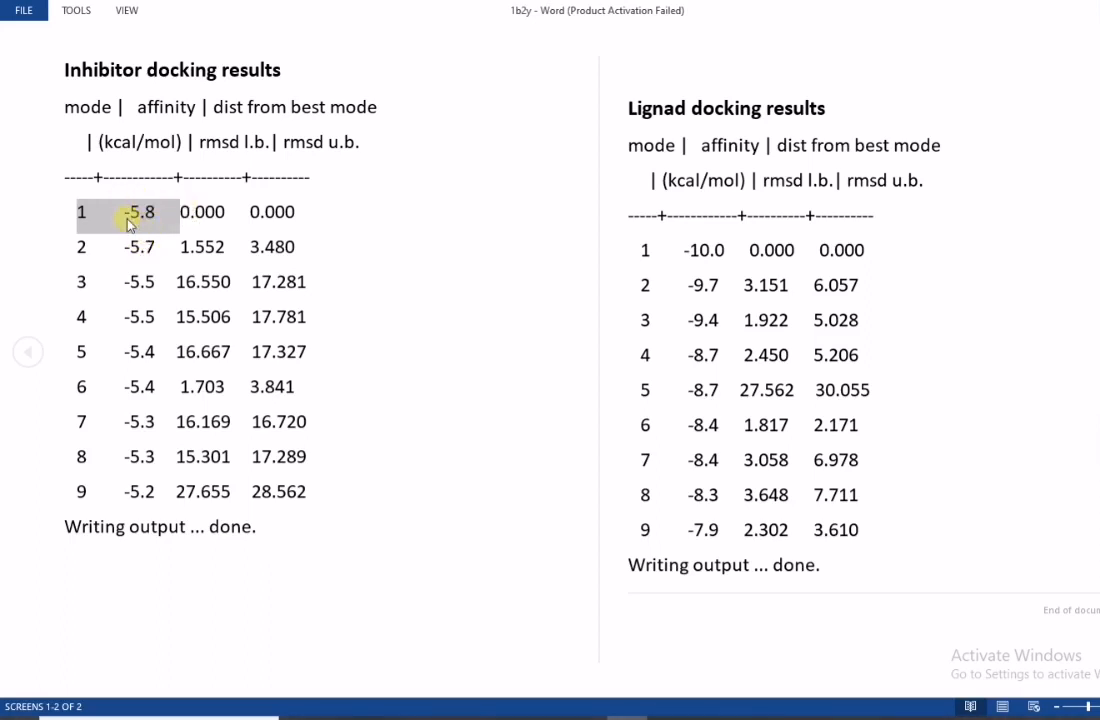
{"action": "left_click_drag", "start_coordinate": [86, 212], "coordinate": [296, 227]}
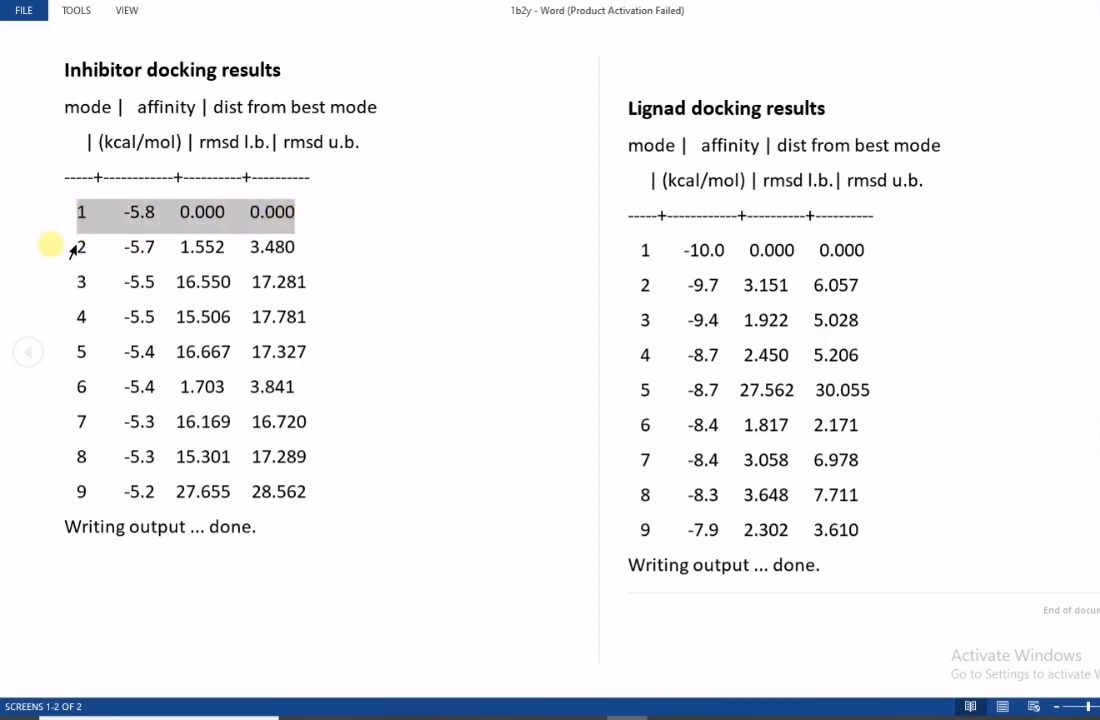
{"action": "left_click_drag", "start_coordinate": [90, 252], "coordinate": [287, 255]}
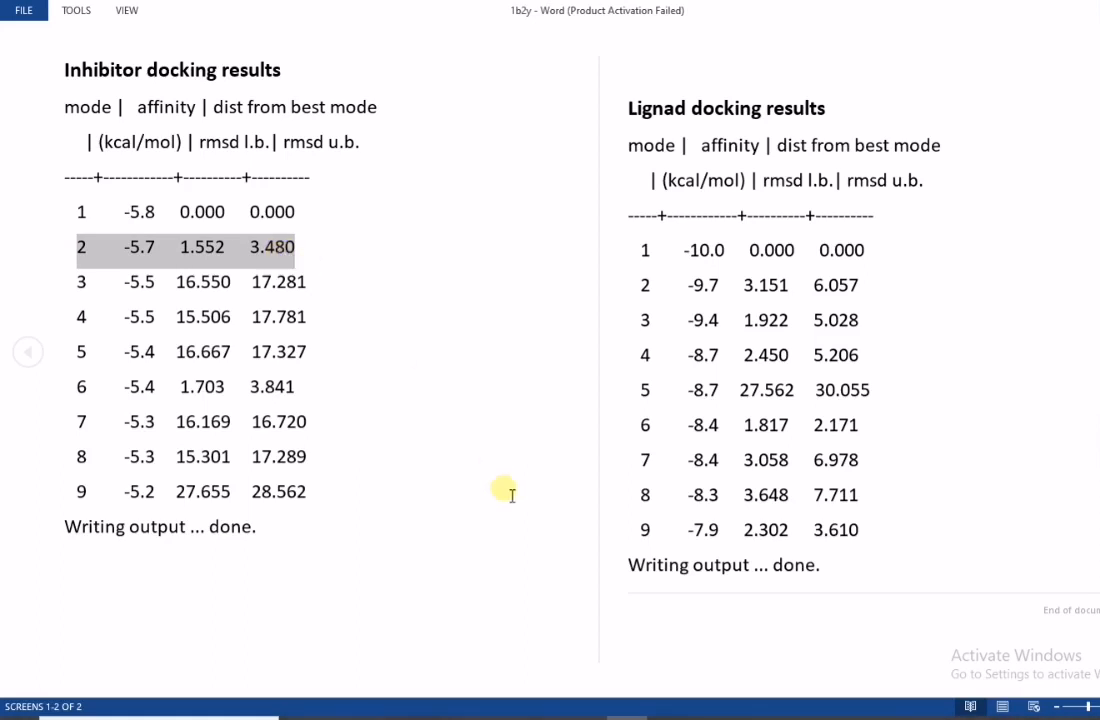
Step: Return to Discovery Studio and close the I0-Ligand 1 and I2-Ligand 1 diagrams
{"action": "left_click", "coordinate": [666, 716]}
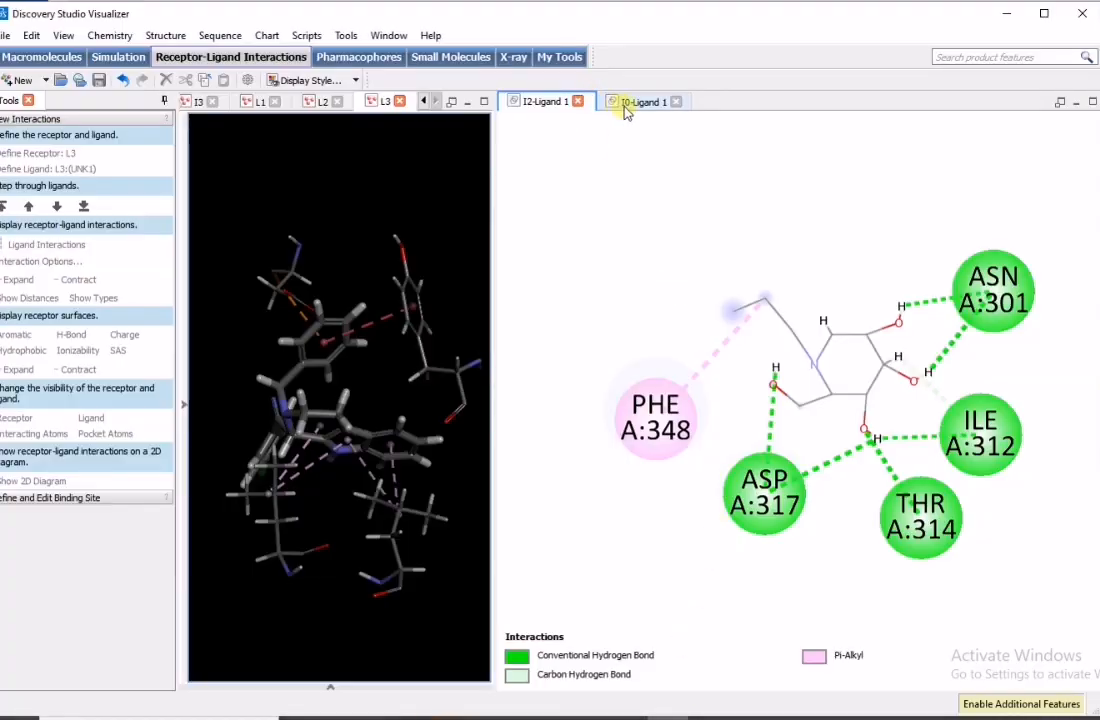
{"action": "left_click", "coordinate": [664, 104]}
{"action": "left_click", "coordinate": [677, 102]}
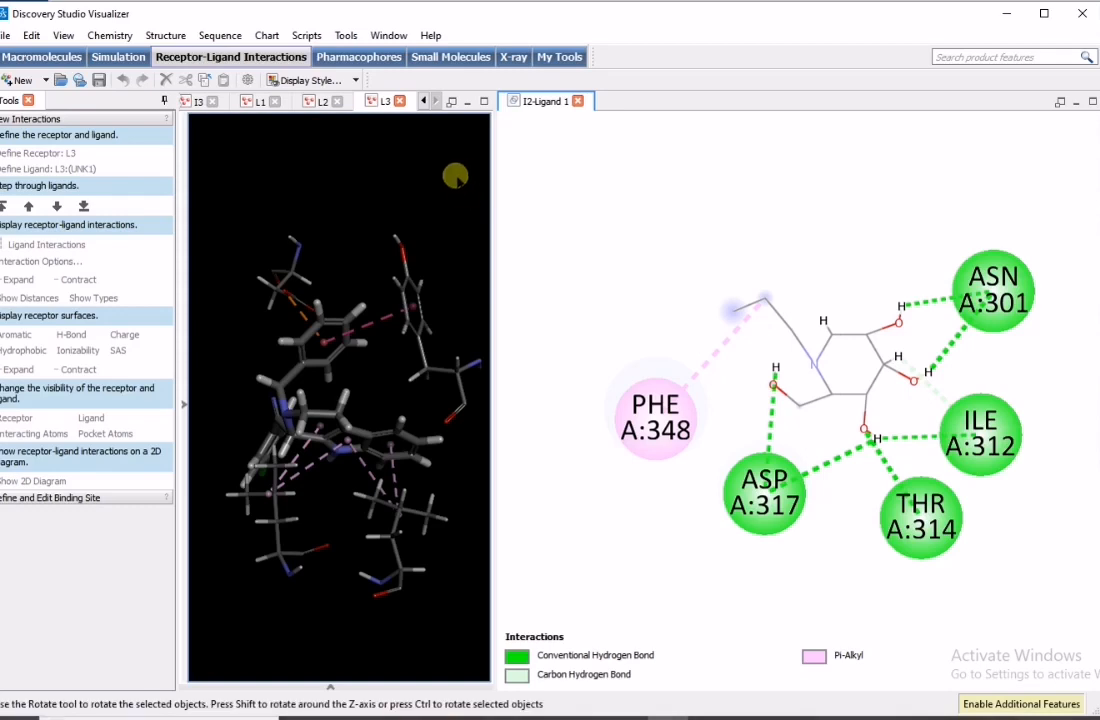
{"action": "left_click", "coordinate": [578, 101]}
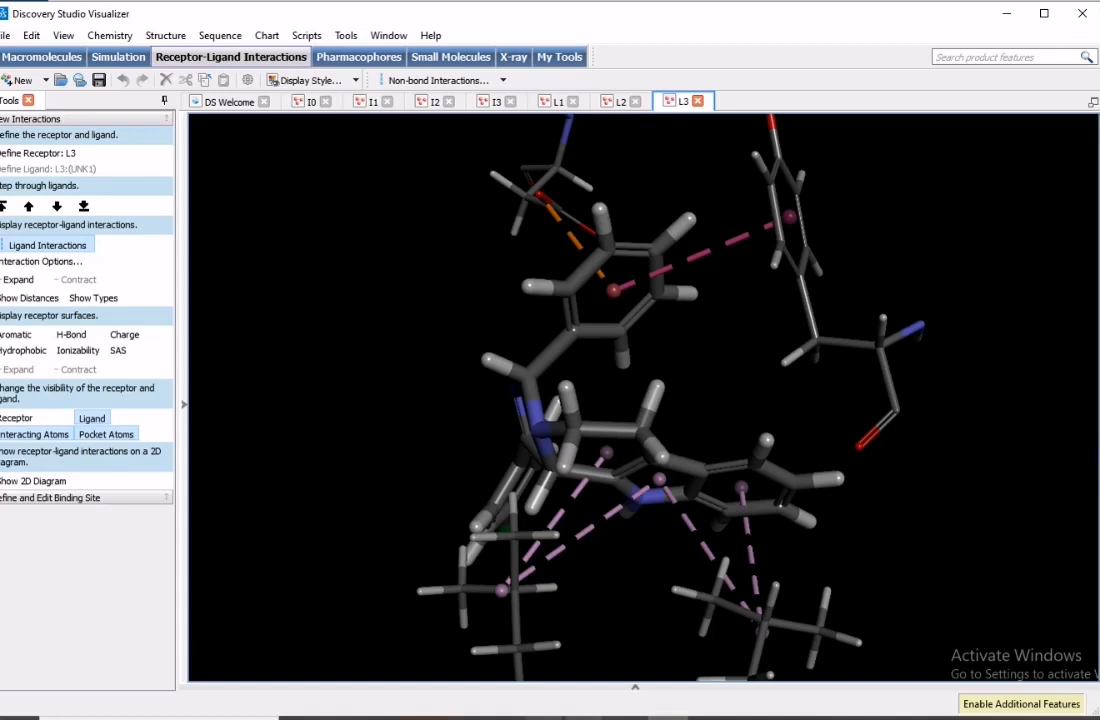
Step: Compare the mode 1 affinities of the ligand and inhibitor docking results in the 1b2y Word document, and return to Discovery Studio
{"action": "mouse_move", "coordinate": [626, 716]}
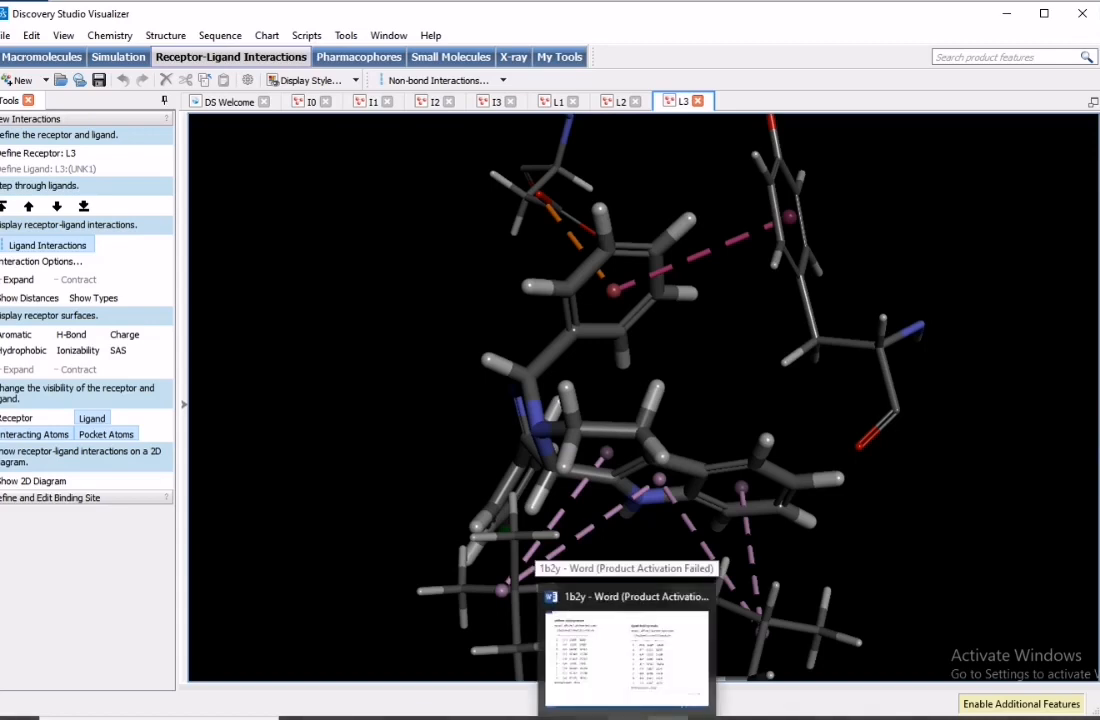
{"action": "left_click", "coordinate": [626, 650]}
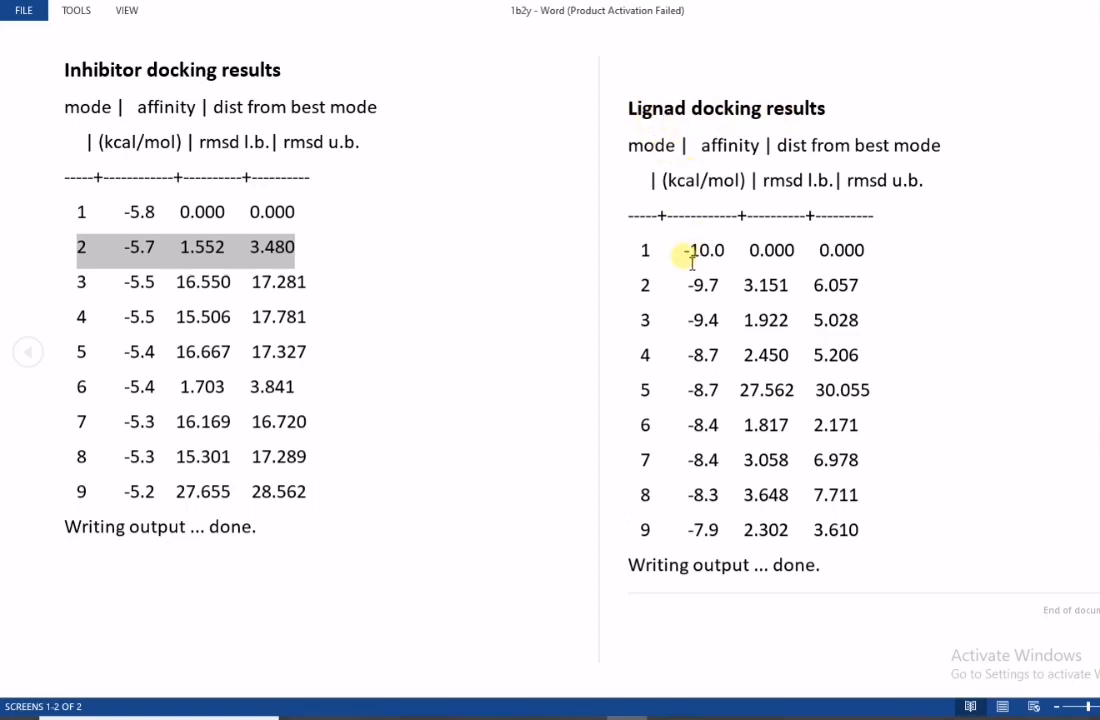
{"action": "left_click_drag", "start_coordinate": [641, 252], "coordinate": [730, 262]}
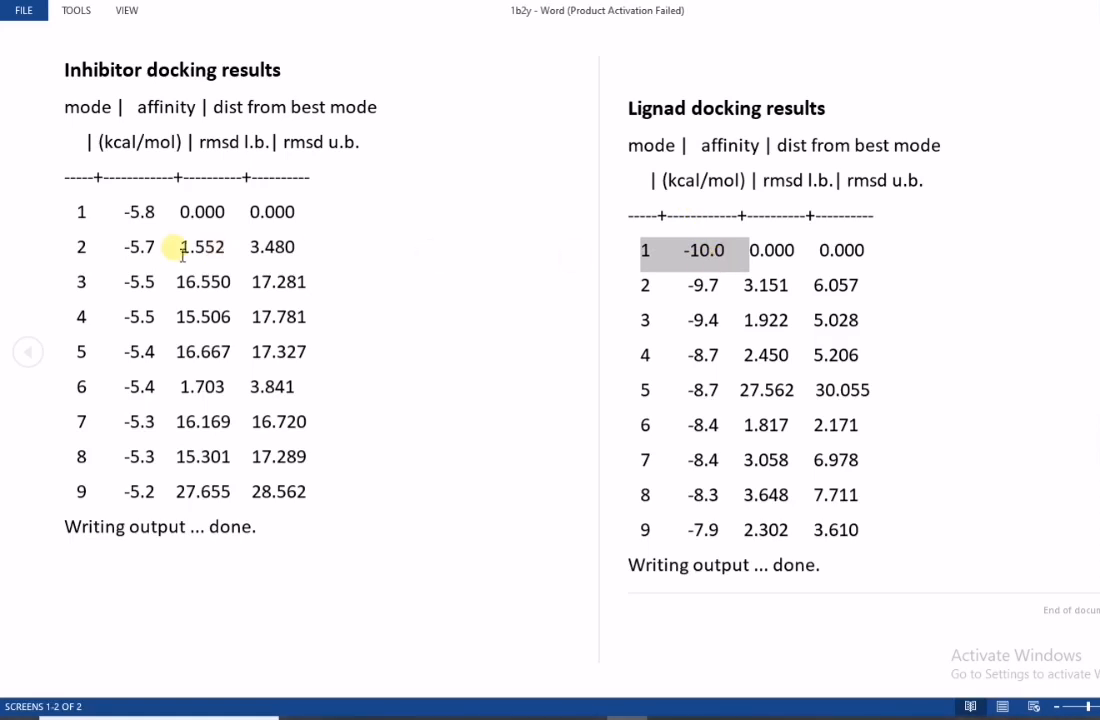
{"action": "left_click_drag", "start_coordinate": [78, 213], "coordinate": [307, 221]}
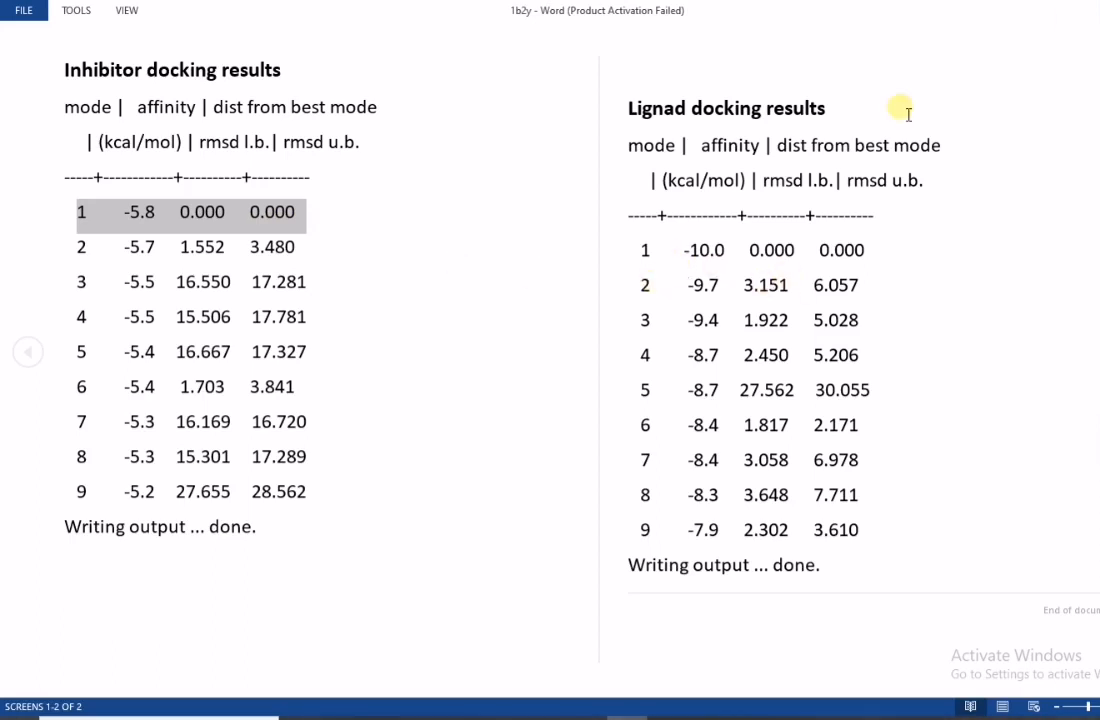
{"action": "left_click", "coordinate": [1097, 10]}
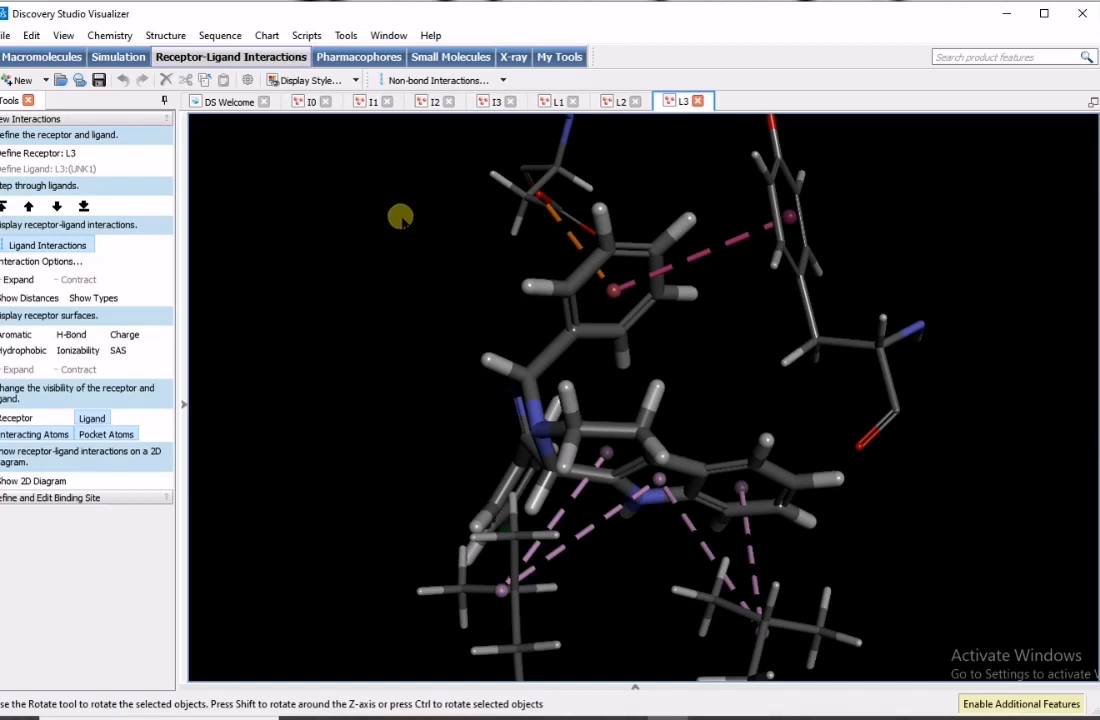
Step: Generate the 2D receptor-ligand interaction diagrams for the L1, L2 and L3 complexes
{"action": "left_click", "coordinate": [550, 104]}
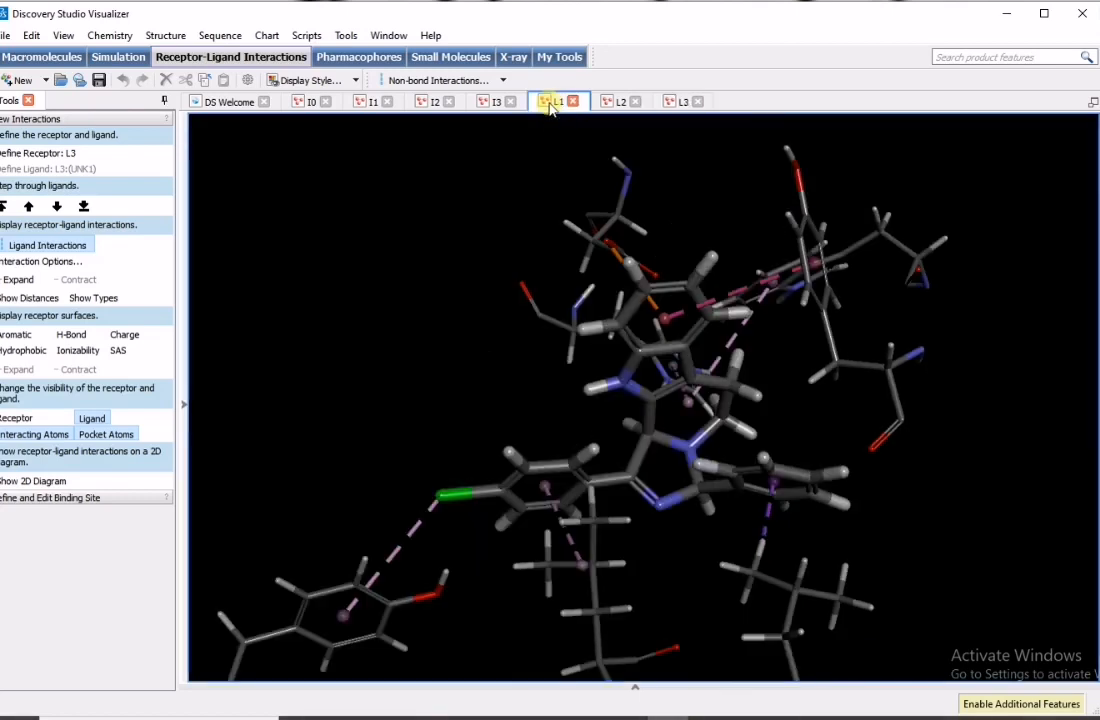
{"action": "left_click", "coordinate": [52, 481]}
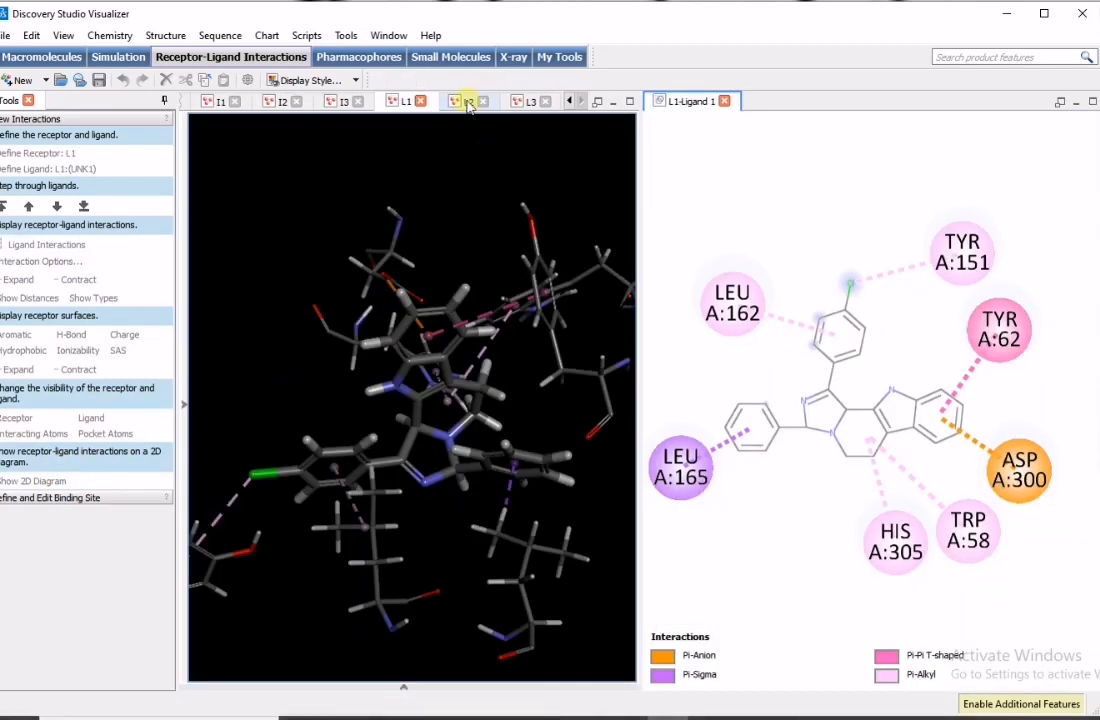
{"action": "left_click", "coordinate": [466, 102]}
{"action": "left_click", "coordinate": [49, 481]}
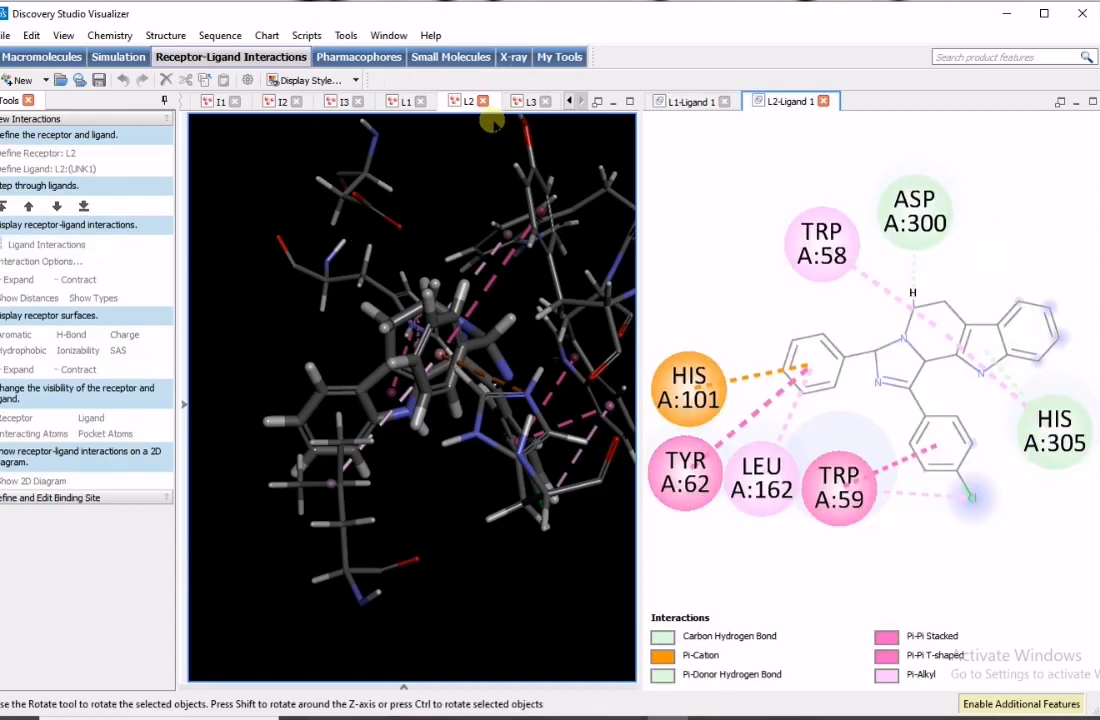
{"action": "left_click", "coordinate": [528, 102]}
{"action": "left_click", "coordinate": [50, 482]}
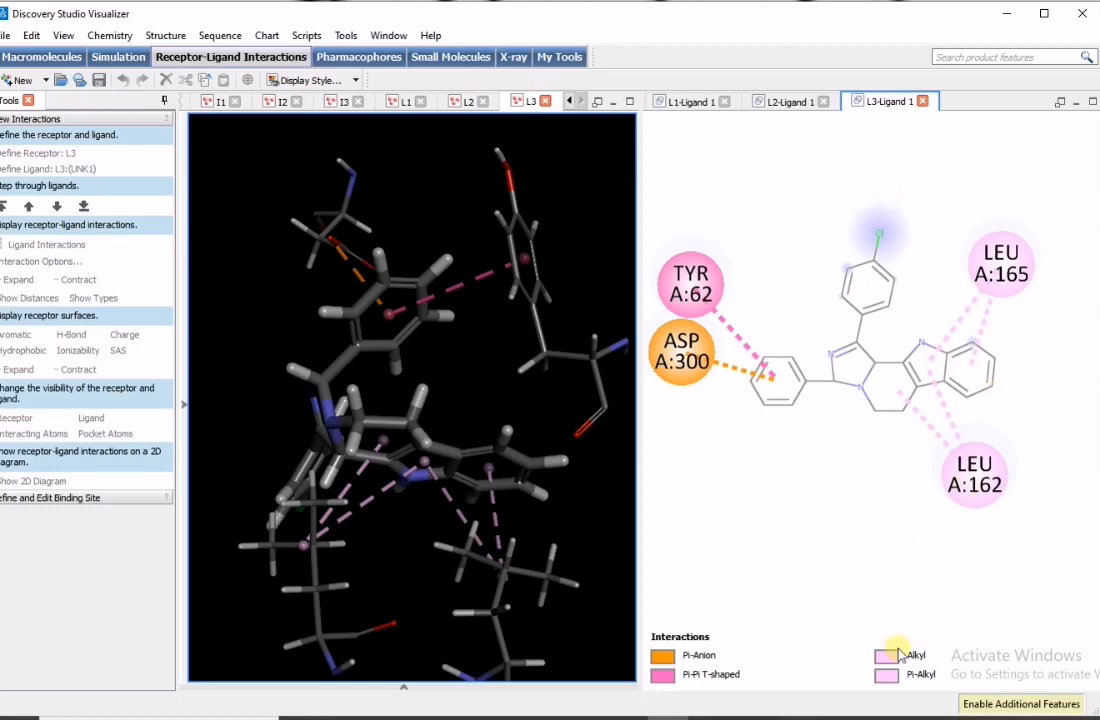
Step: Highlight the LEU A:162 interactions in the L3-Ligand 1 diagram, and clear the selection
{"action": "left_click", "coordinate": [995, 498]}
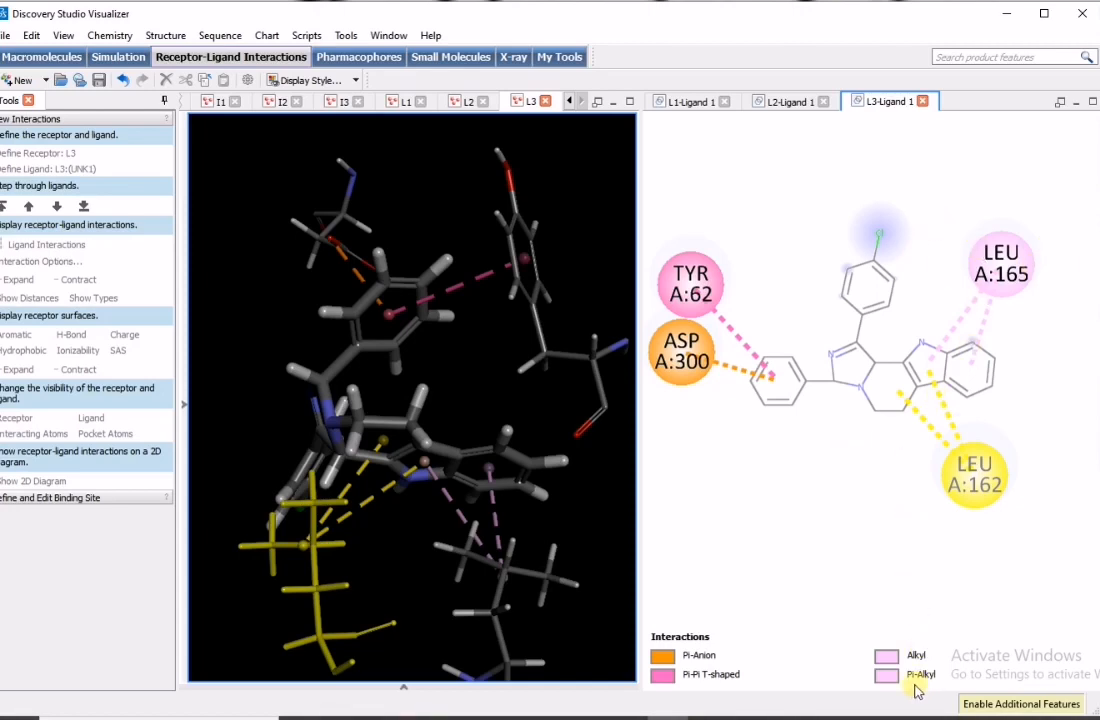
{"action": "left_click", "coordinate": [803, 496]}
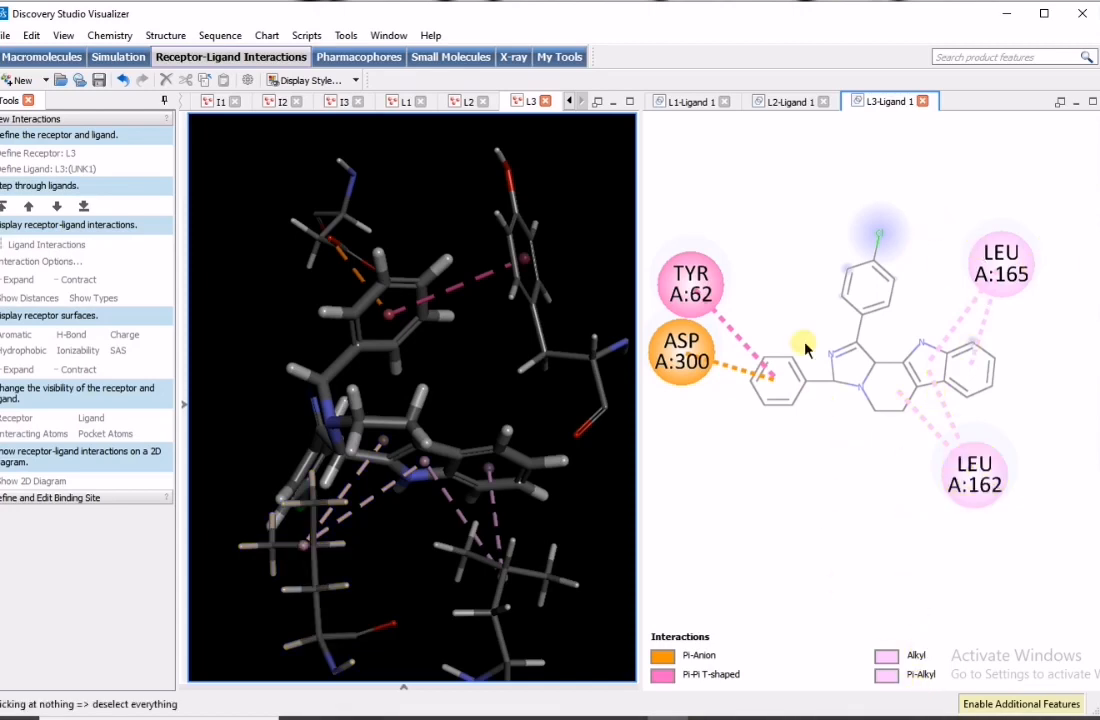
Step: Delete the ASP A:300 residue and its interaction from the L2-Ligand 1 diagram, with the L2 complex shown alongside
{"action": "left_click", "coordinate": [781, 104]}
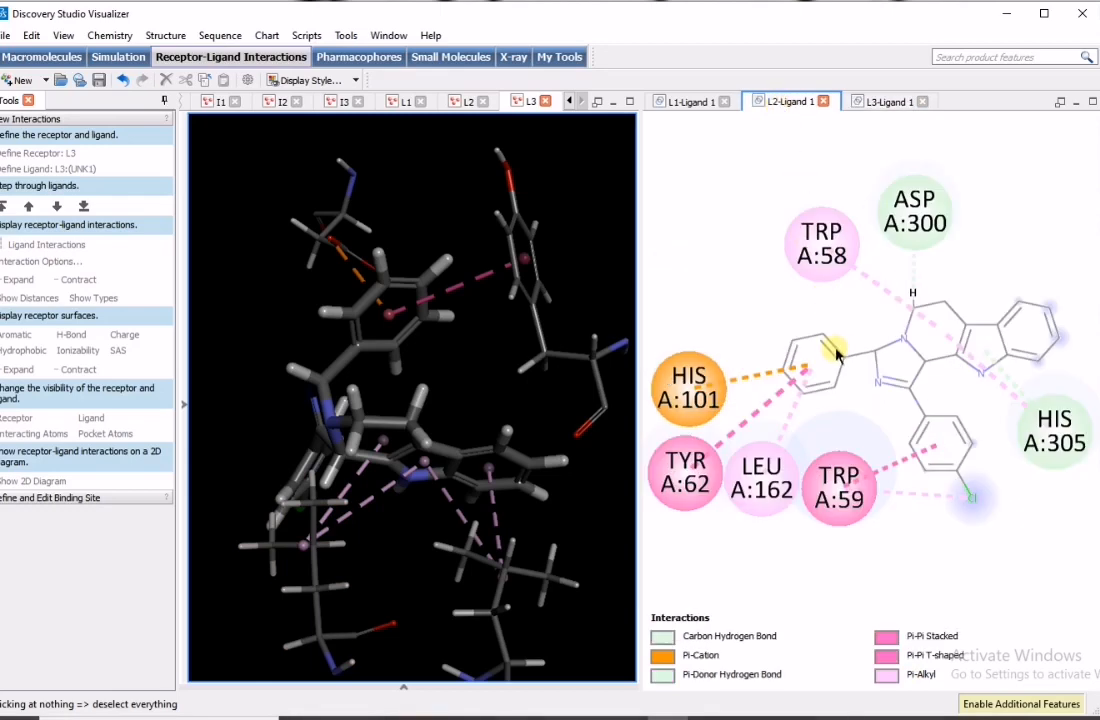
{"action": "left_click", "coordinate": [915, 219]}
{"action": "left_click_drag", "start_coordinate": [420, 313], "coordinate": [436, 304]}
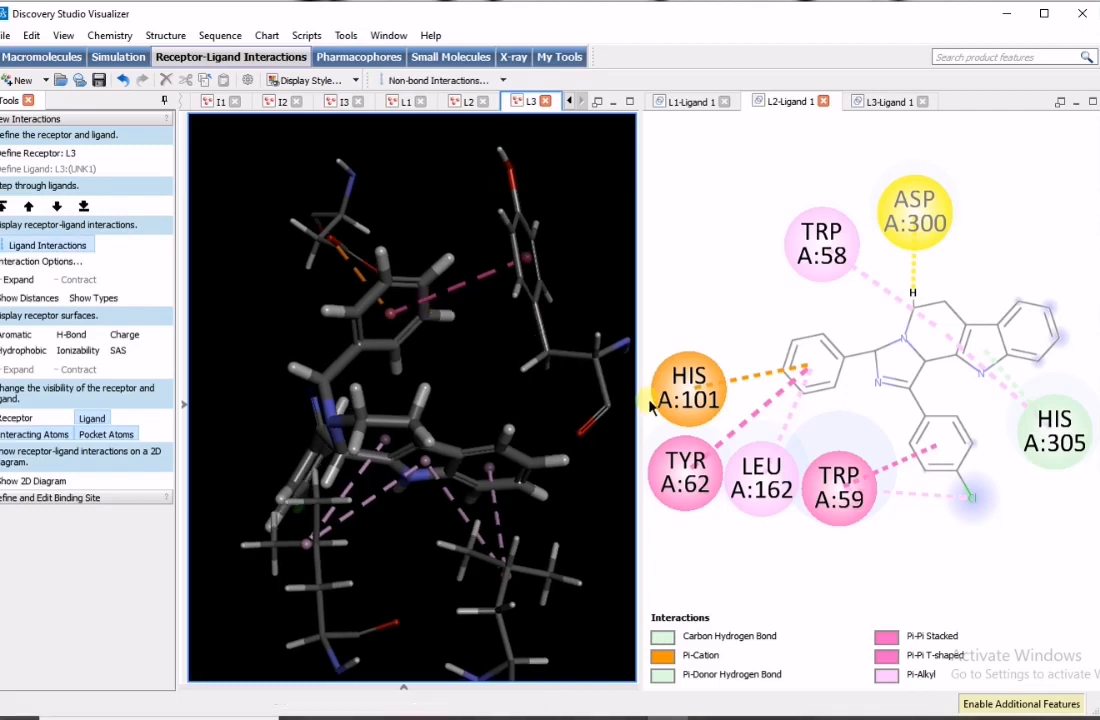
{"action": "left_click", "coordinate": [975, 540]}
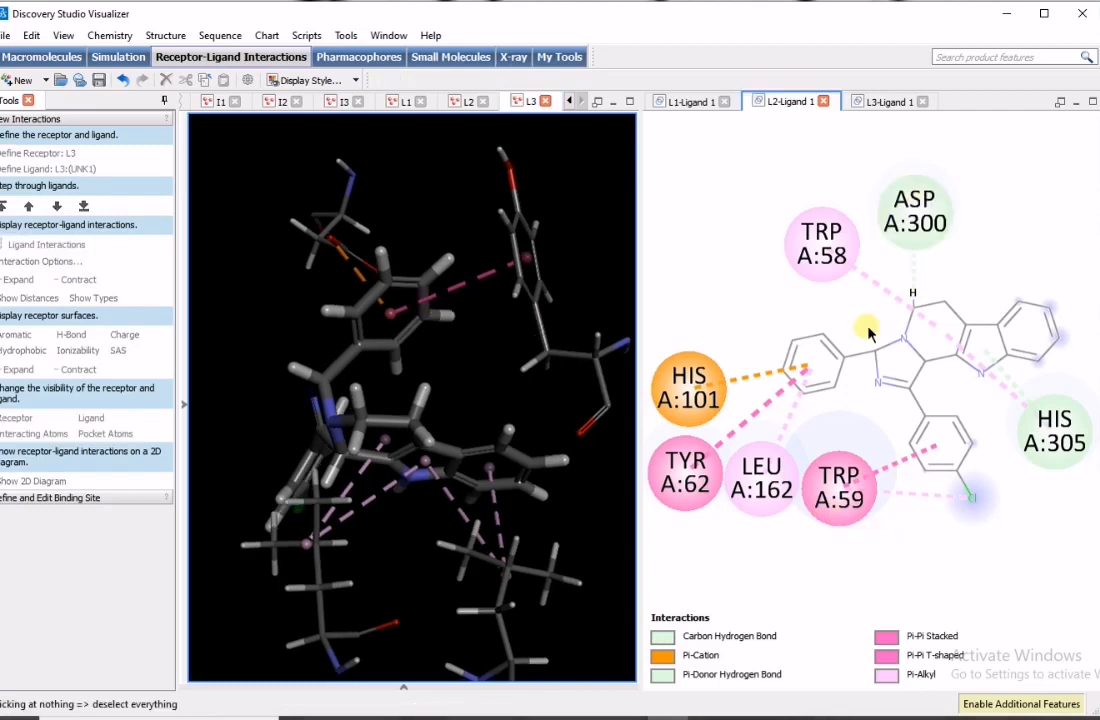
{"action": "left_click", "coordinate": [929, 213]}
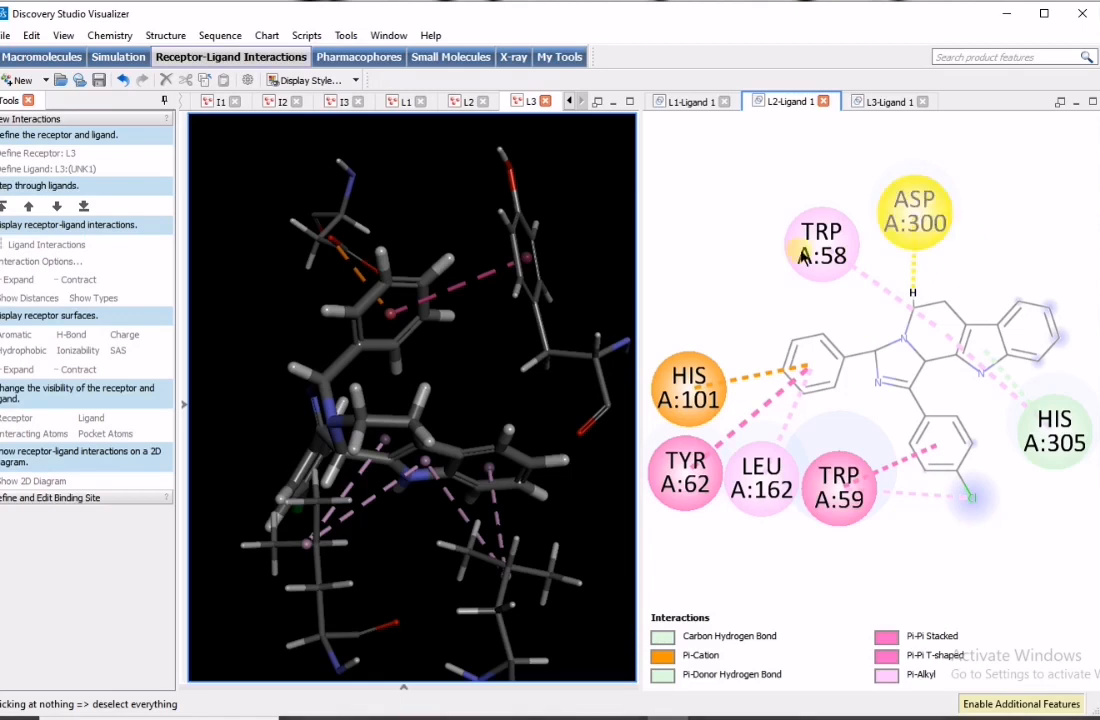
{"action": "left_click", "coordinate": [463, 101]}
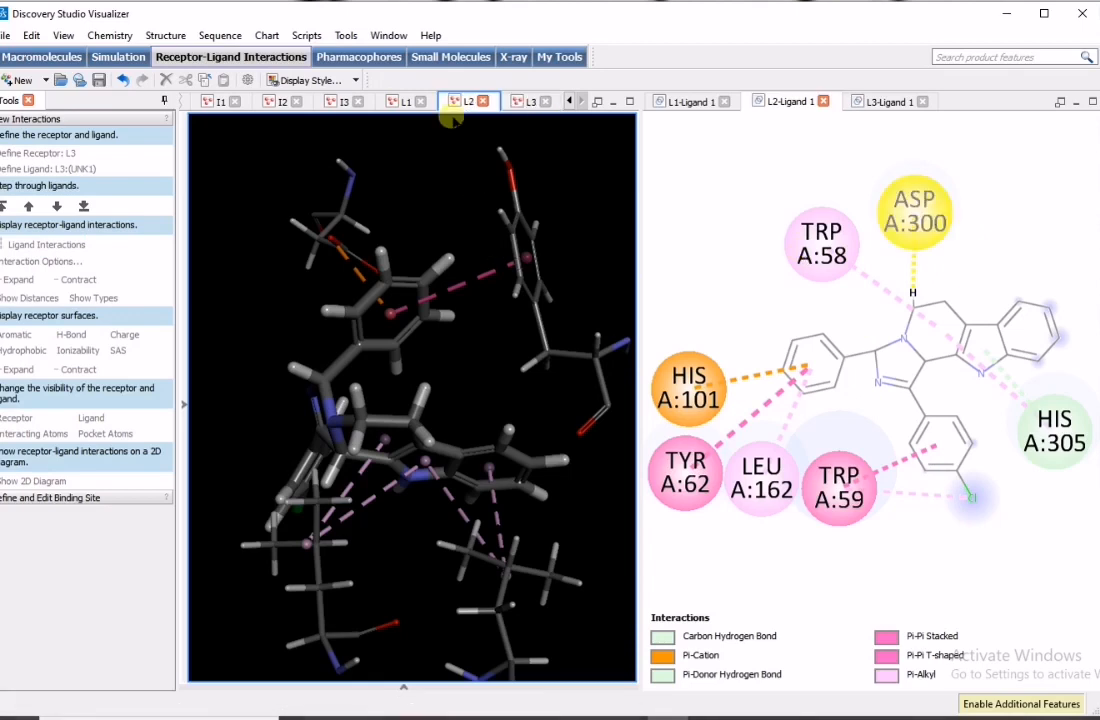
{"action": "key", "text": "Delete"}
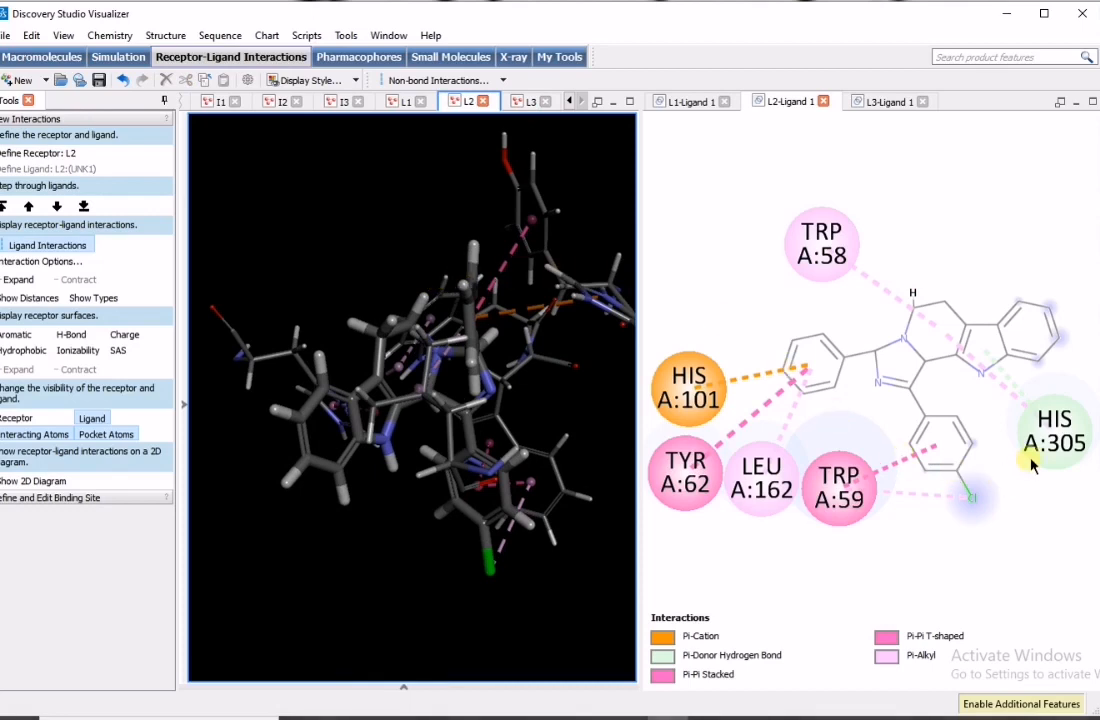
Step: Highlight HIS A:305 in the L2 diagram, compare it with the L1 and L3 diagrams, and close the L3-Ligand 1 diagram
{"action": "left_click", "coordinate": [1060, 450]}
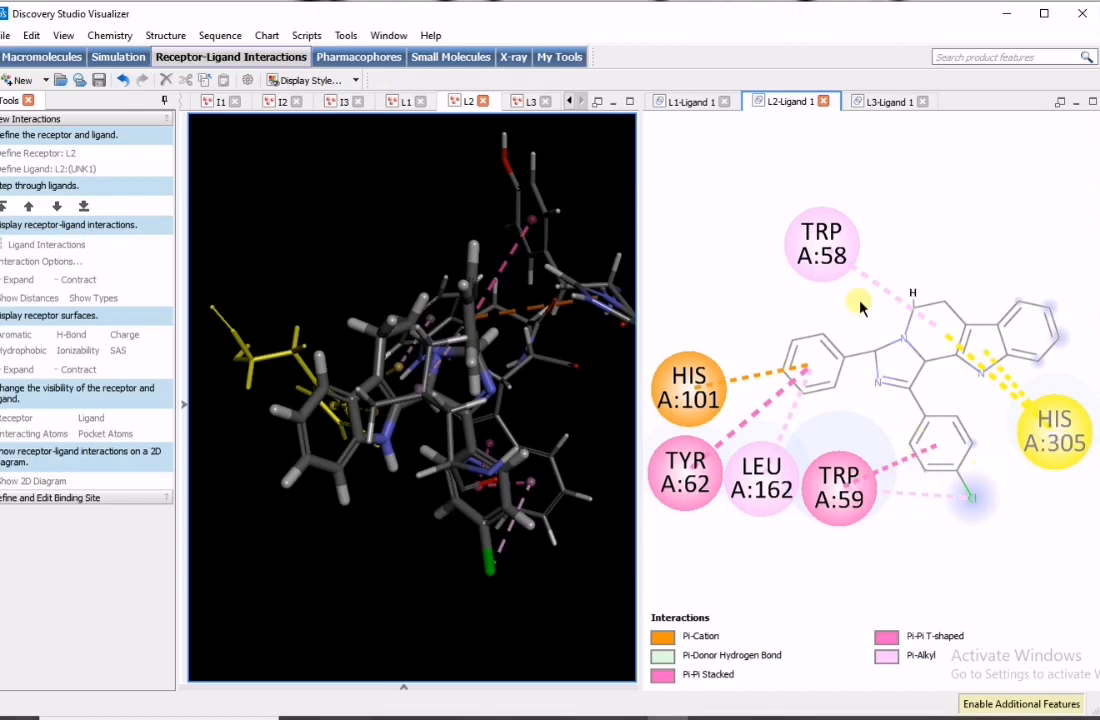
{"action": "left_click", "coordinate": [662, 103]}
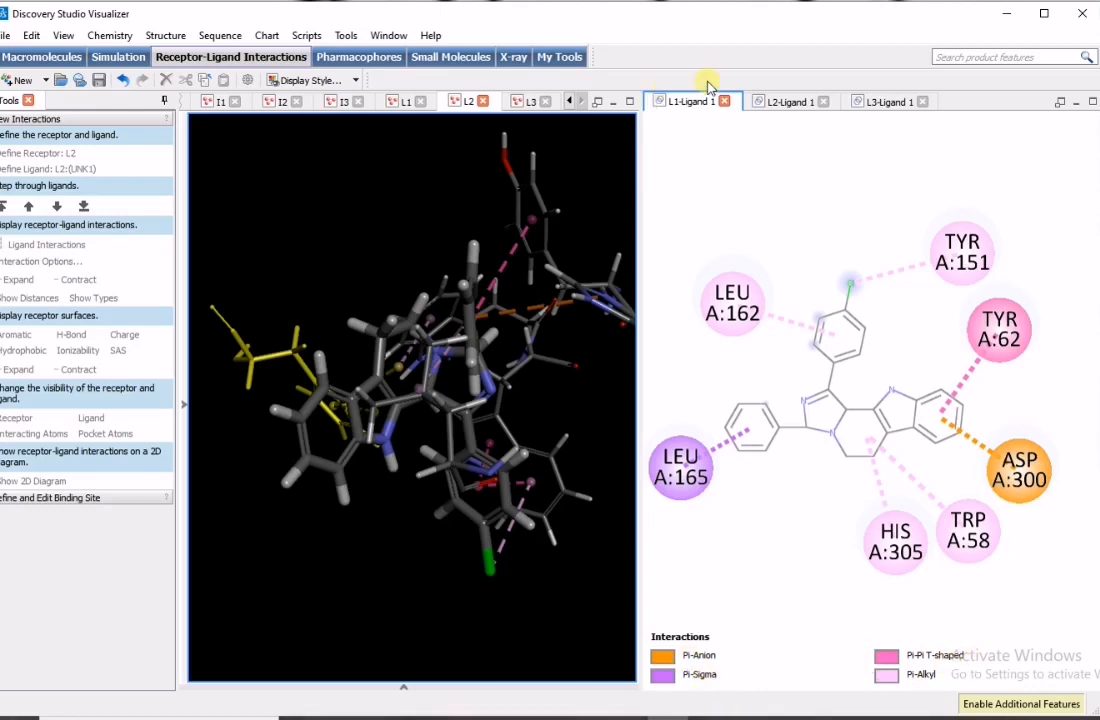
{"action": "left_click", "coordinate": [796, 102]}
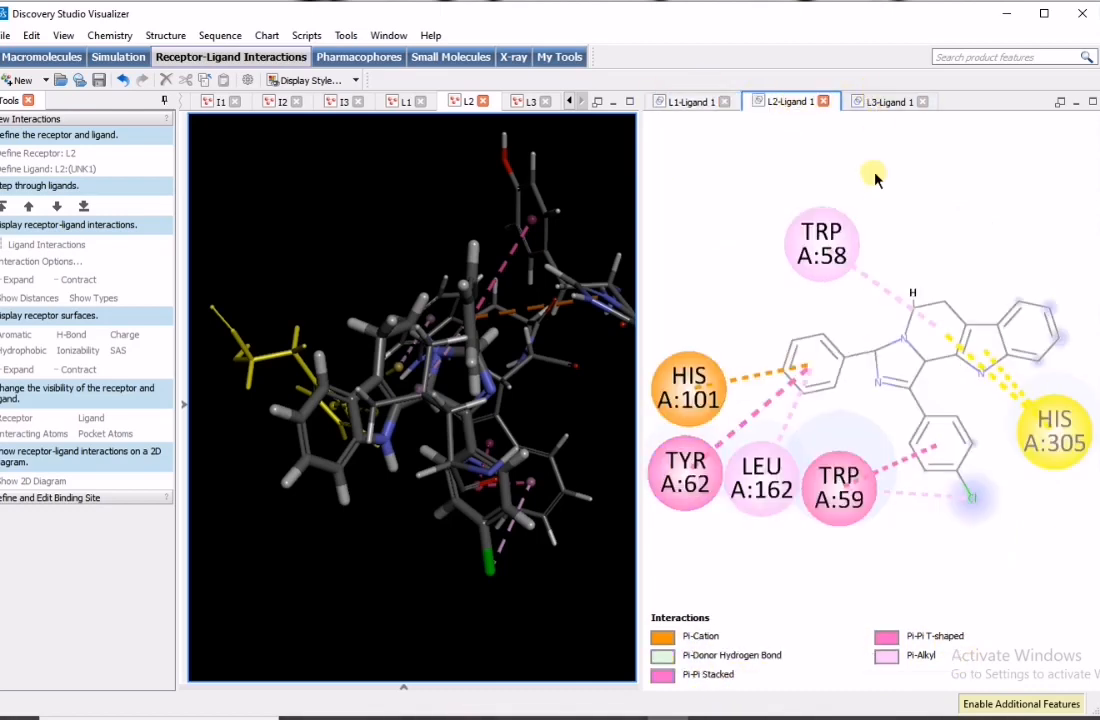
{"action": "left_click", "coordinate": [877, 135]}
{"action": "left_click", "coordinate": [873, 103]}
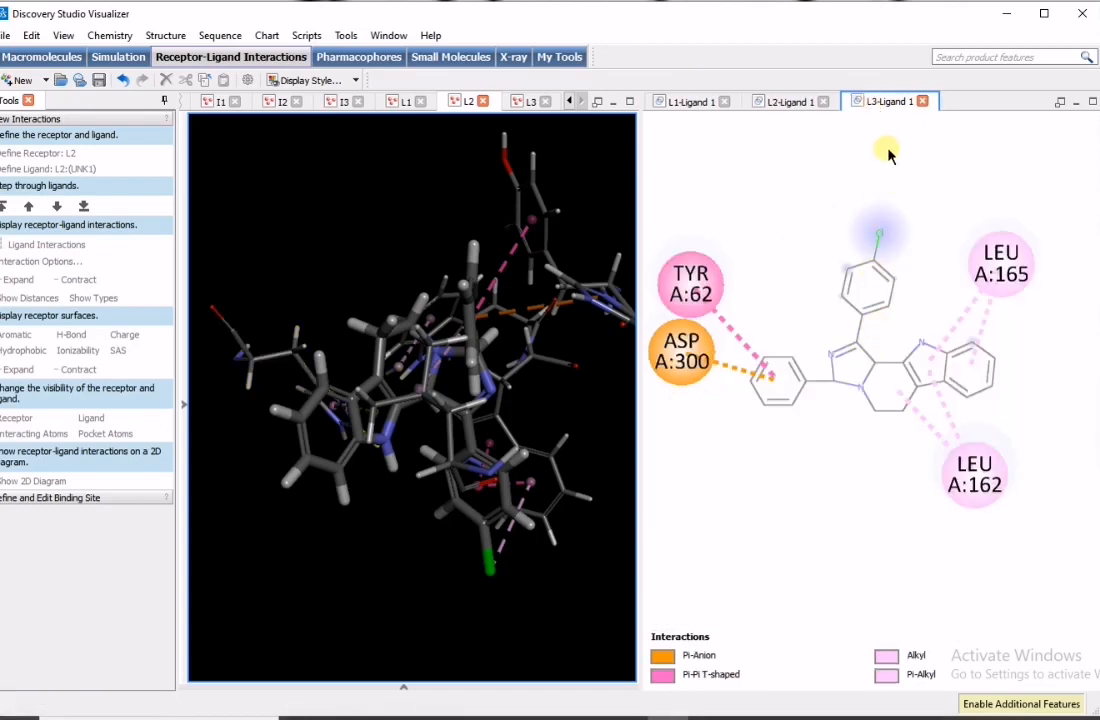
{"action": "left_click", "coordinate": [924, 102]}
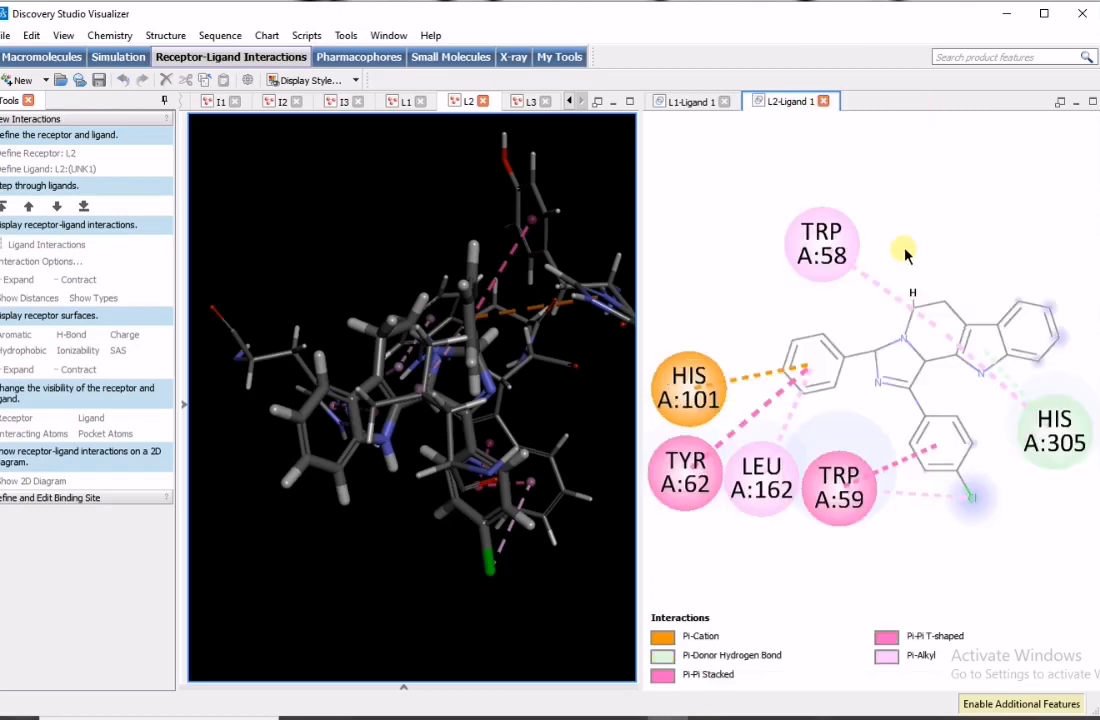
Step: Compare the affinities of ligand docking modes 1 and 2 in the 1b2y Word document, and return to Discovery Studio
{"action": "left_click", "coordinate": [681, 102]}
{"action": "left_click", "coordinate": [777, 102]}
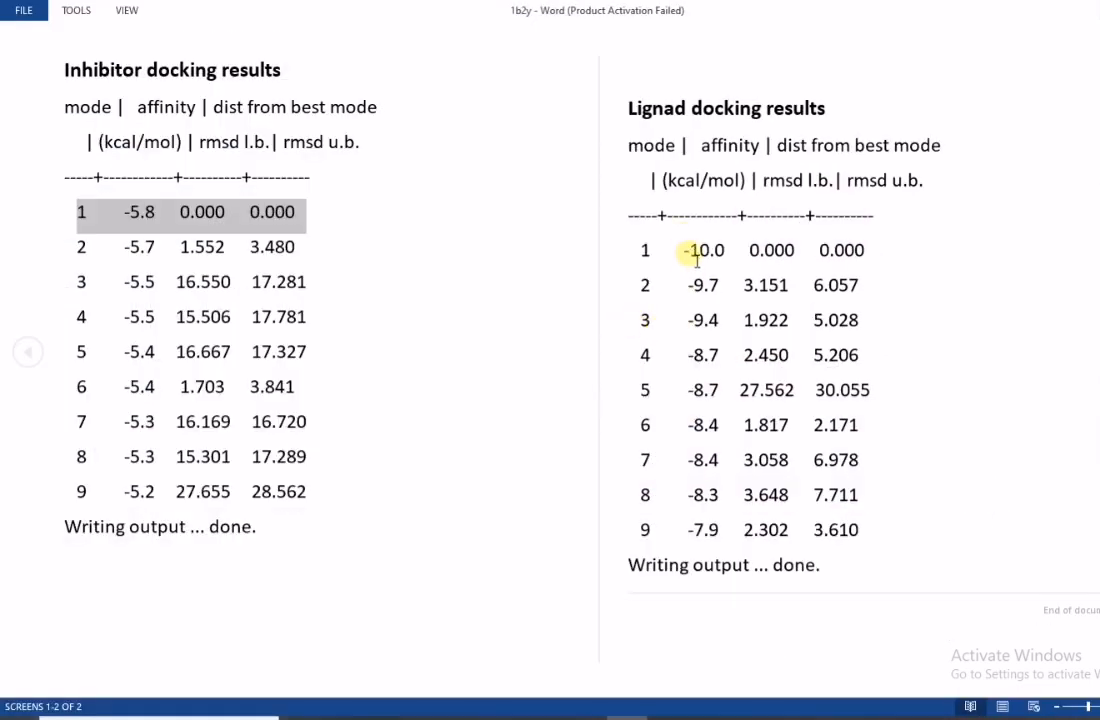
{"action": "left_click_drag", "start_coordinate": [641, 251], "coordinate": [731, 260]}
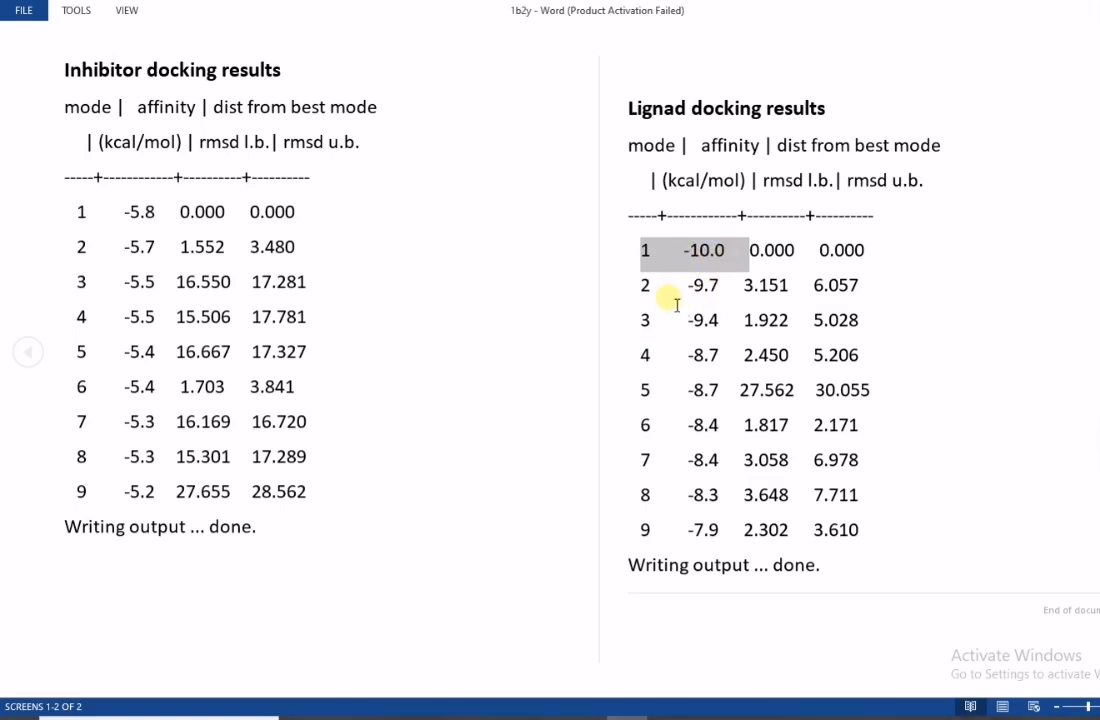
{"action": "left_click_drag", "start_coordinate": [638, 289], "coordinate": [740, 290]}
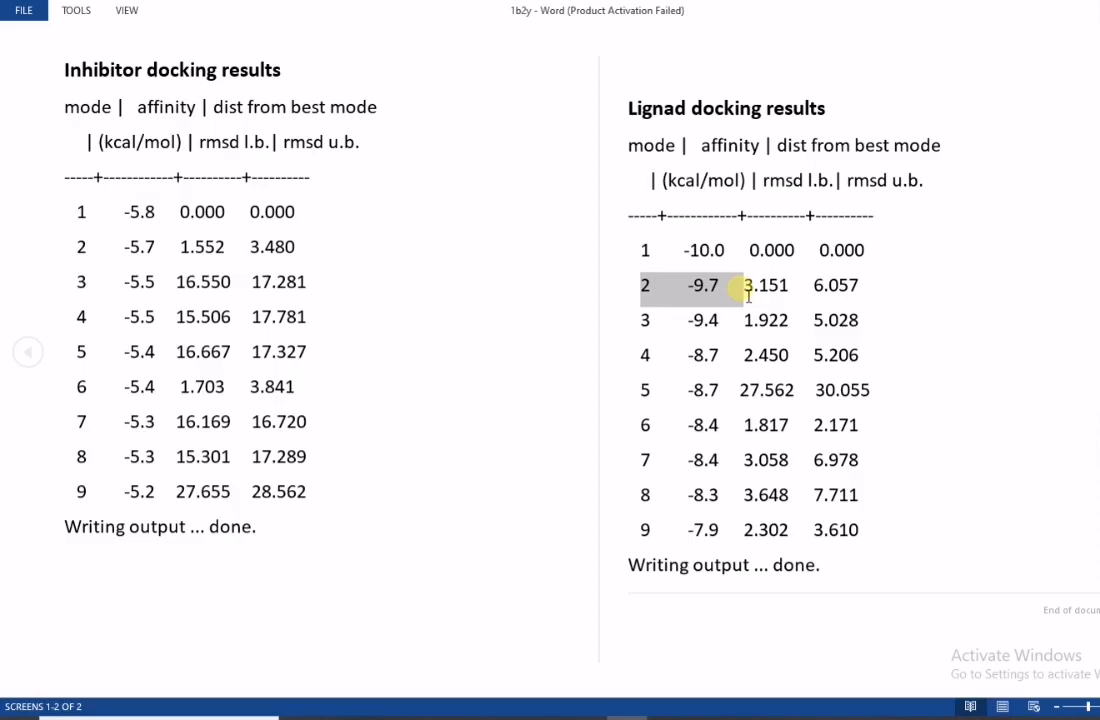
{"action": "left_click", "coordinate": [705, 710]}
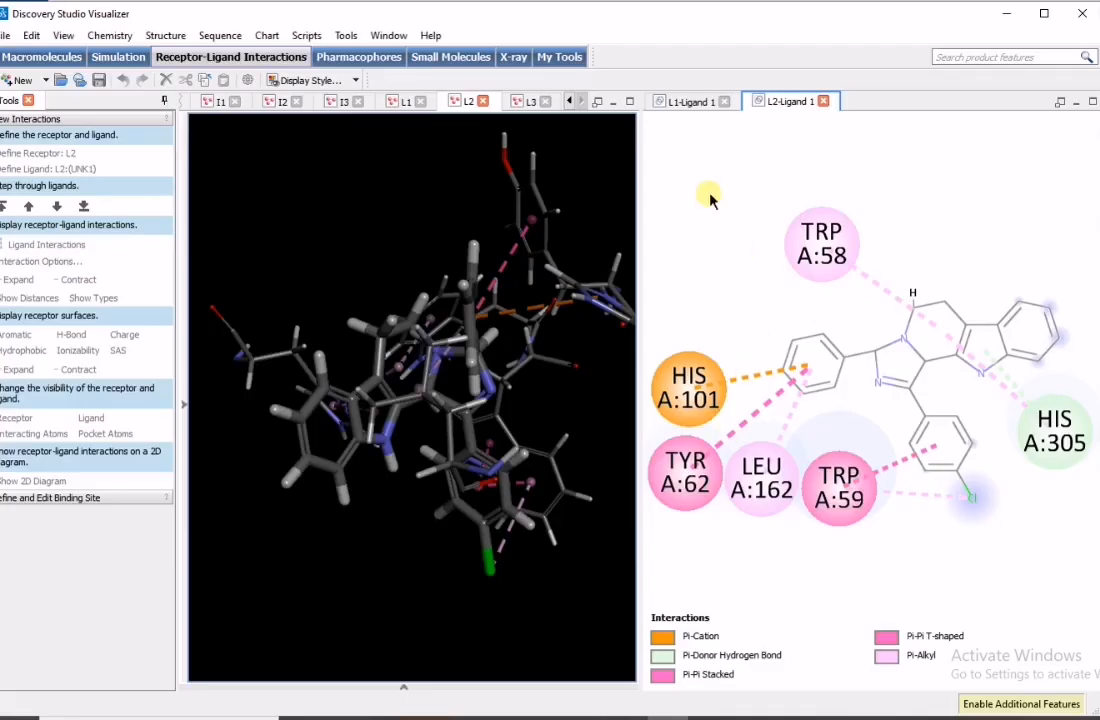
Step: Compare the interacting residues and interaction types between the L1-Ligand 1 and L2-Ligand 1 diagrams
{"action": "left_click", "coordinate": [686, 104]}
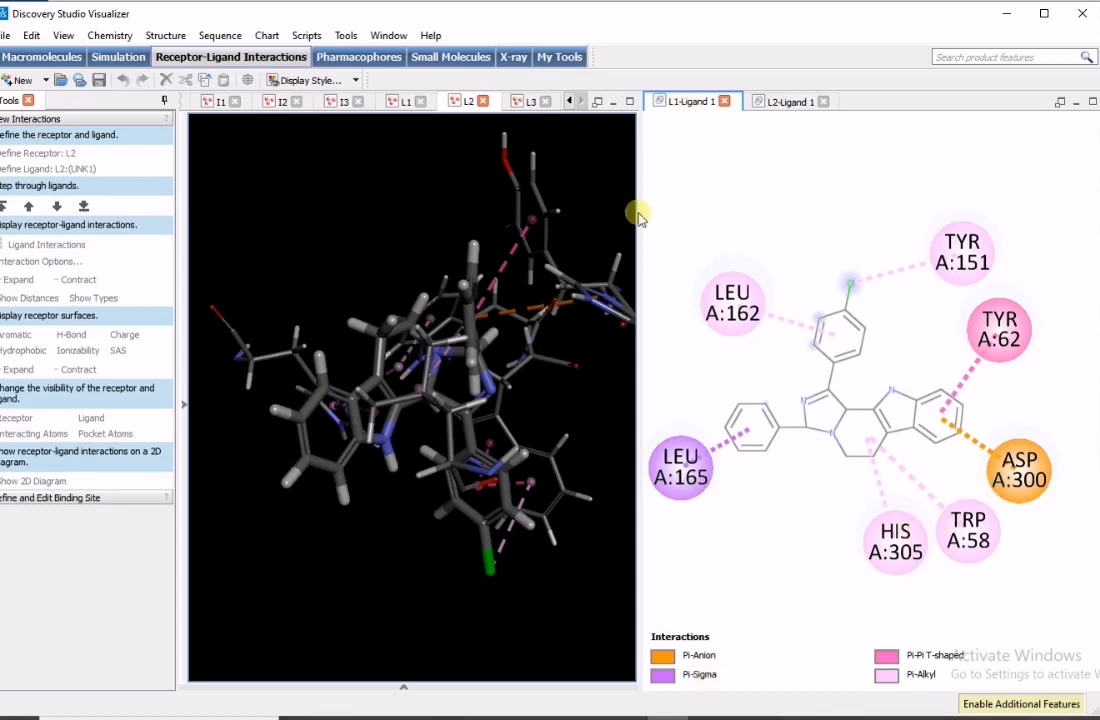
{"action": "left_click", "coordinate": [782, 102]}
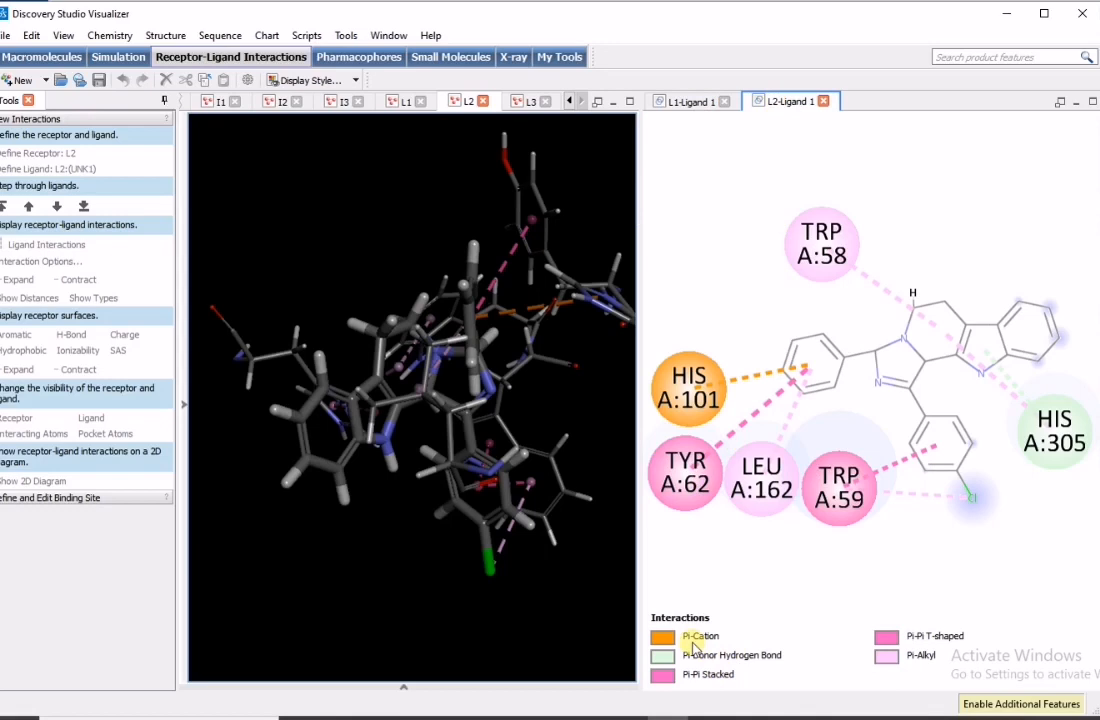
{"action": "left_click", "coordinate": [676, 101]}
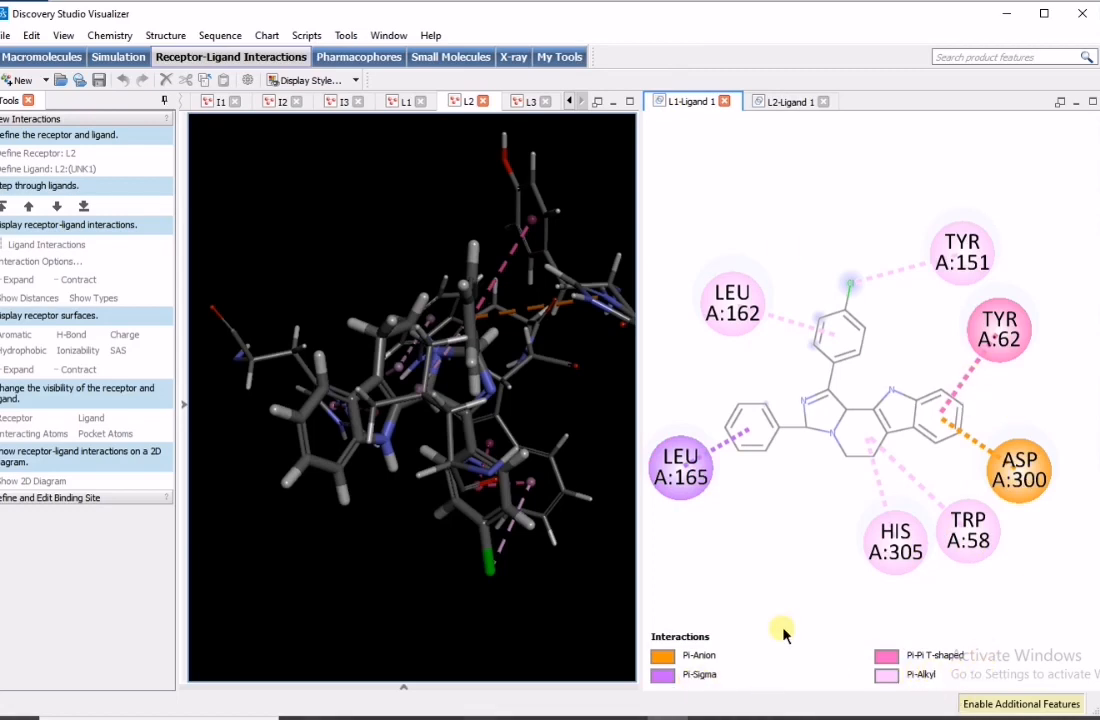
{"action": "left_click", "coordinate": [770, 101]}
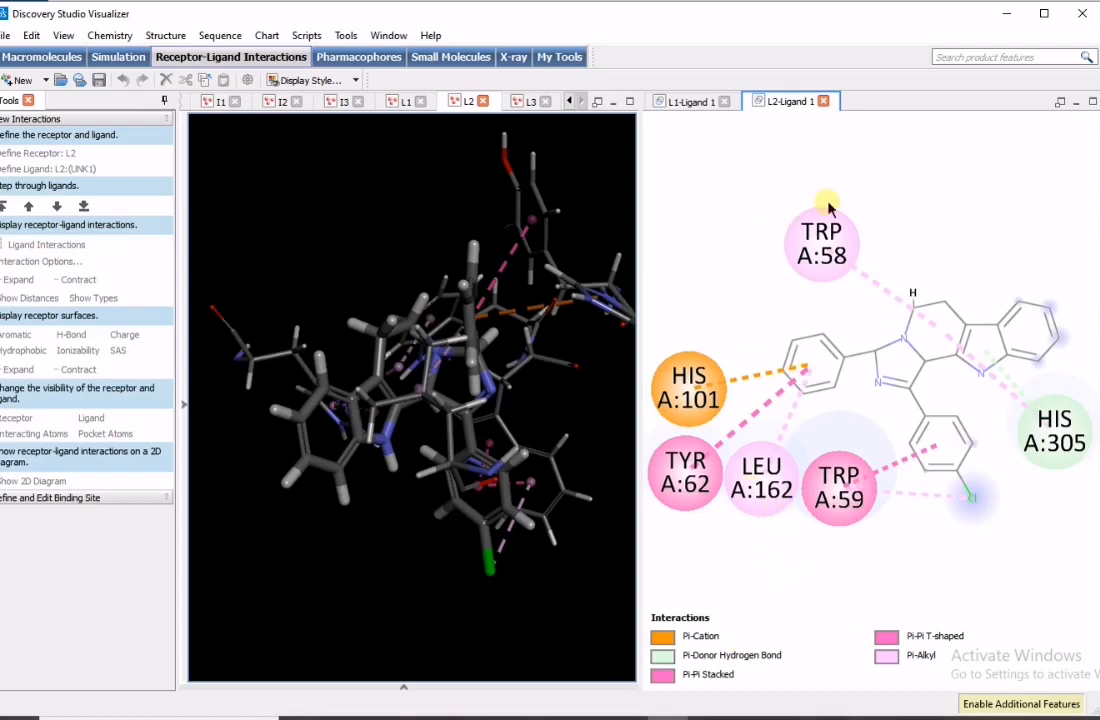
{"action": "left_click", "coordinate": [675, 97]}
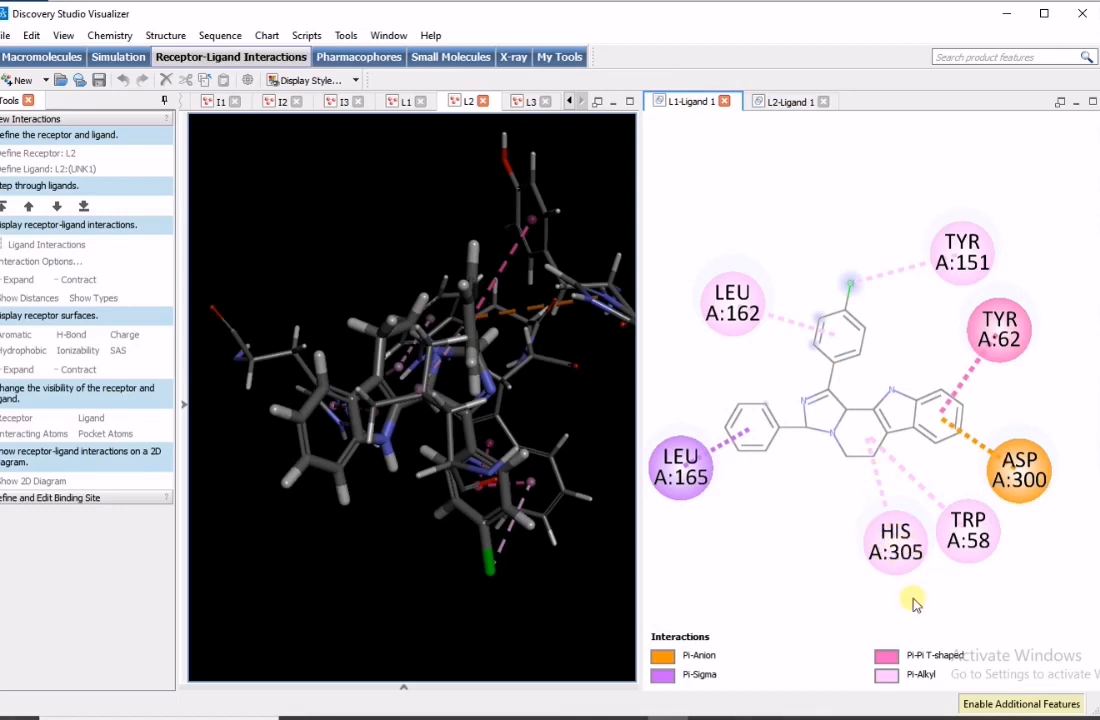
{"action": "left_click", "coordinate": [766, 101]}
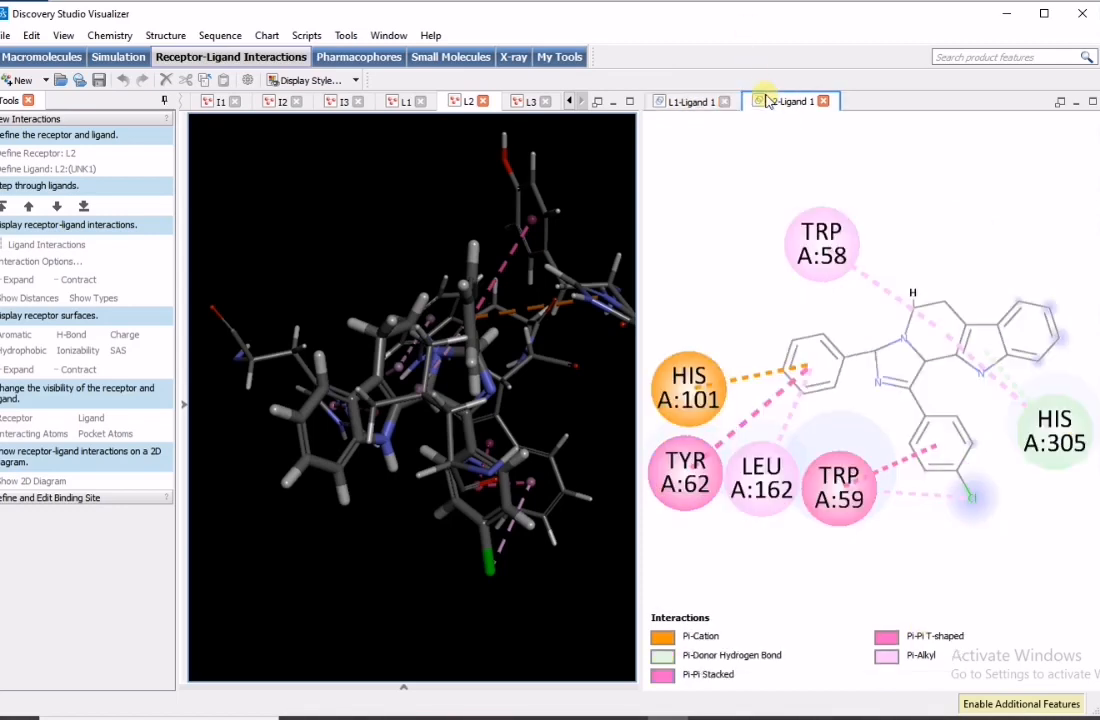
{"action": "left_click", "coordinate": [690, 101]}
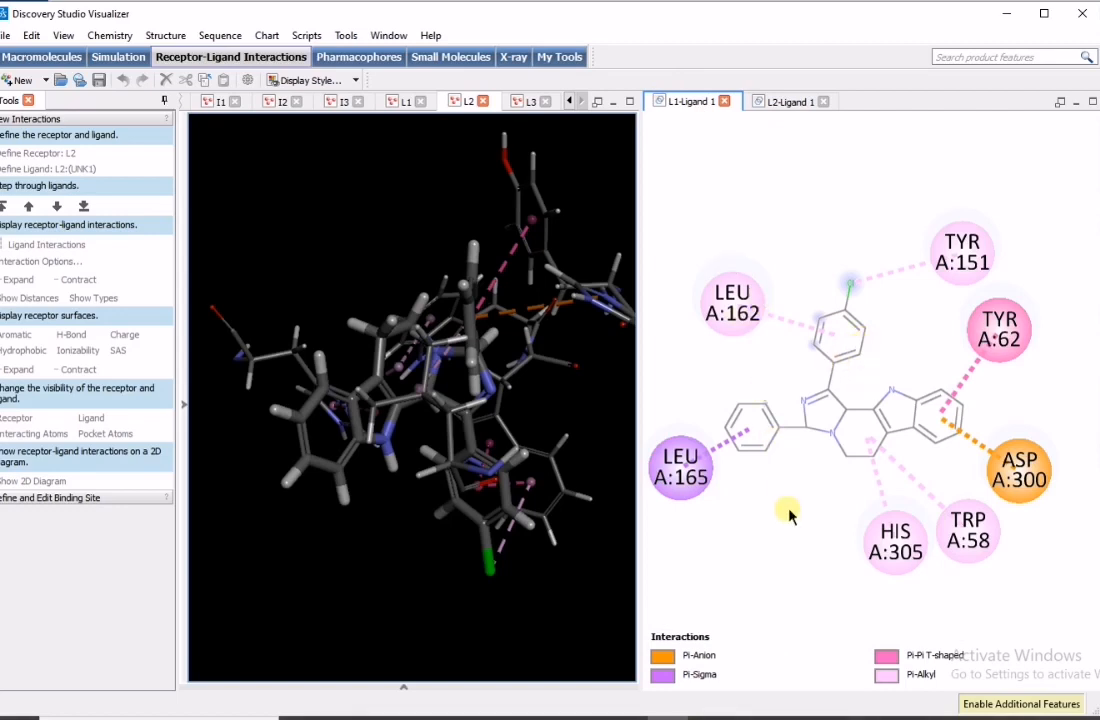
{"action": "left_click", "coordinate": [765, 103]}
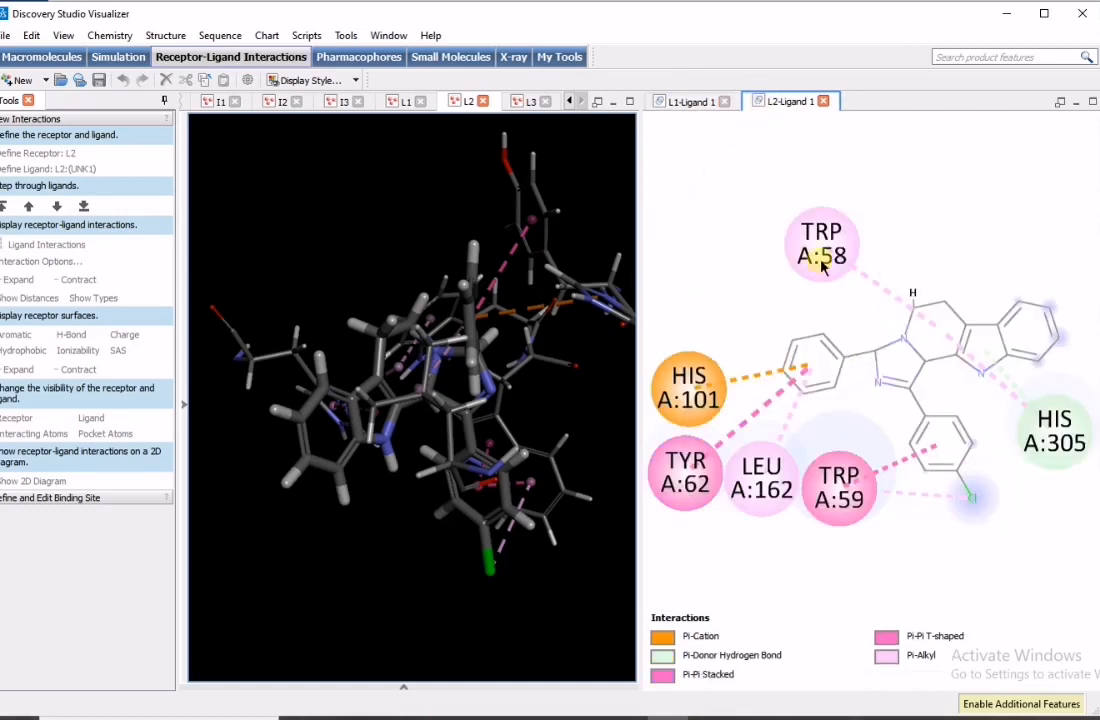
{"action": "right_click", "coordinate": [738, 202]}
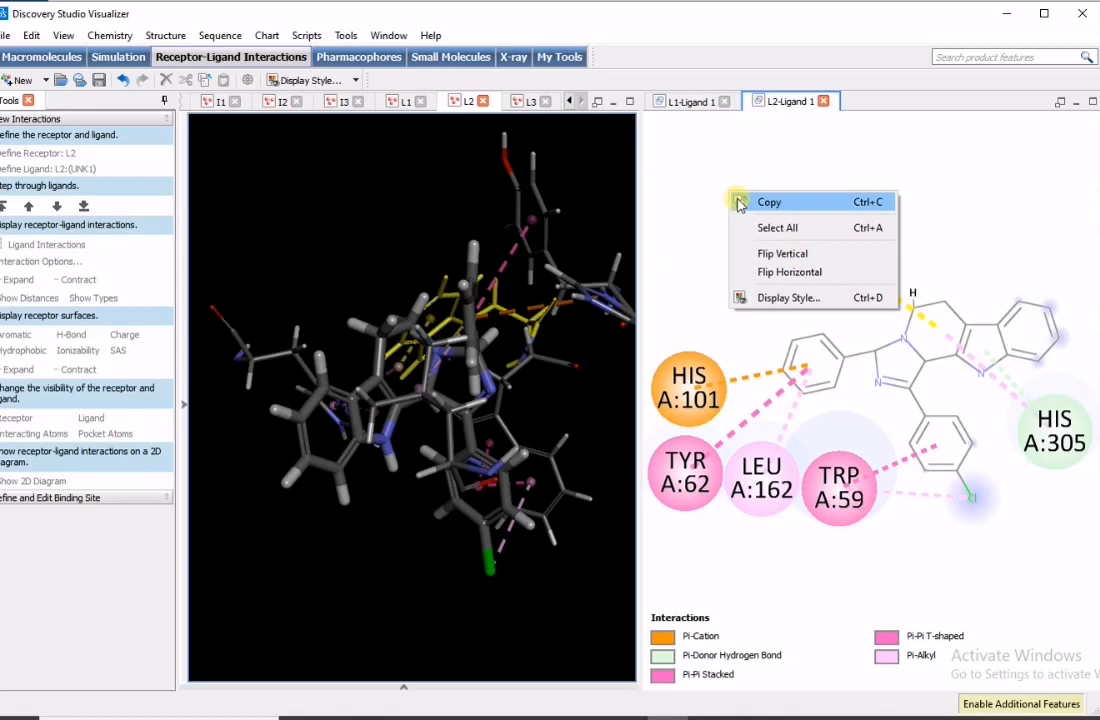
{"action": "left_click", "coordinate": [790, 298]}
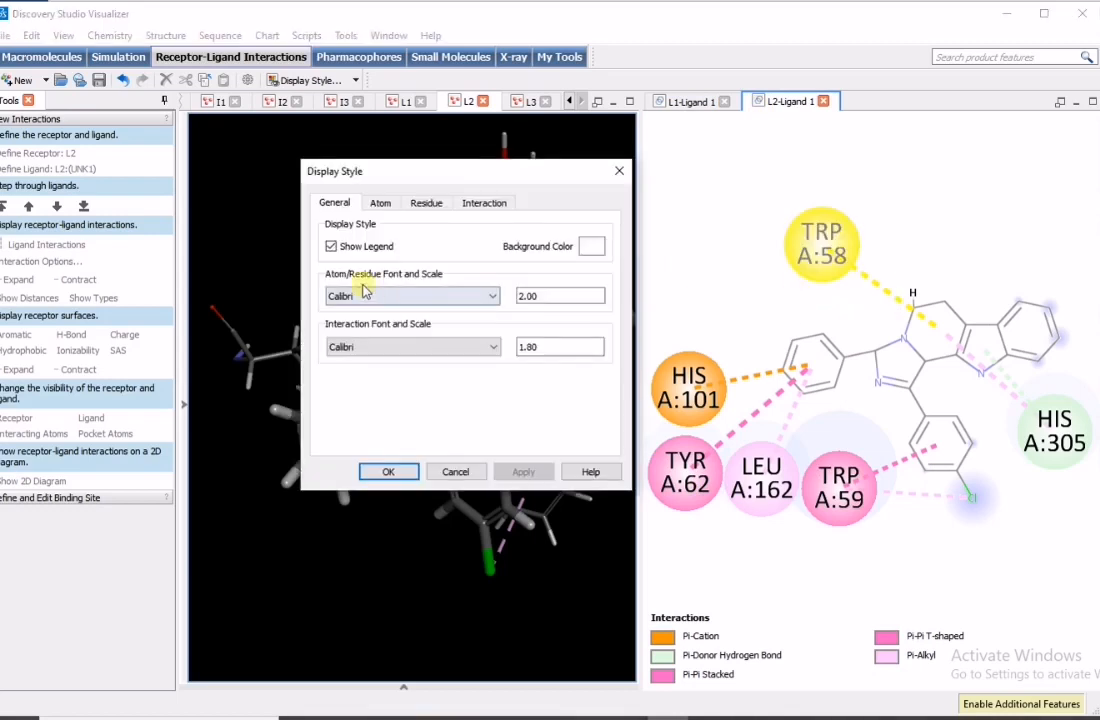
{"action": "left_click", "coordinate": [616, 175]}
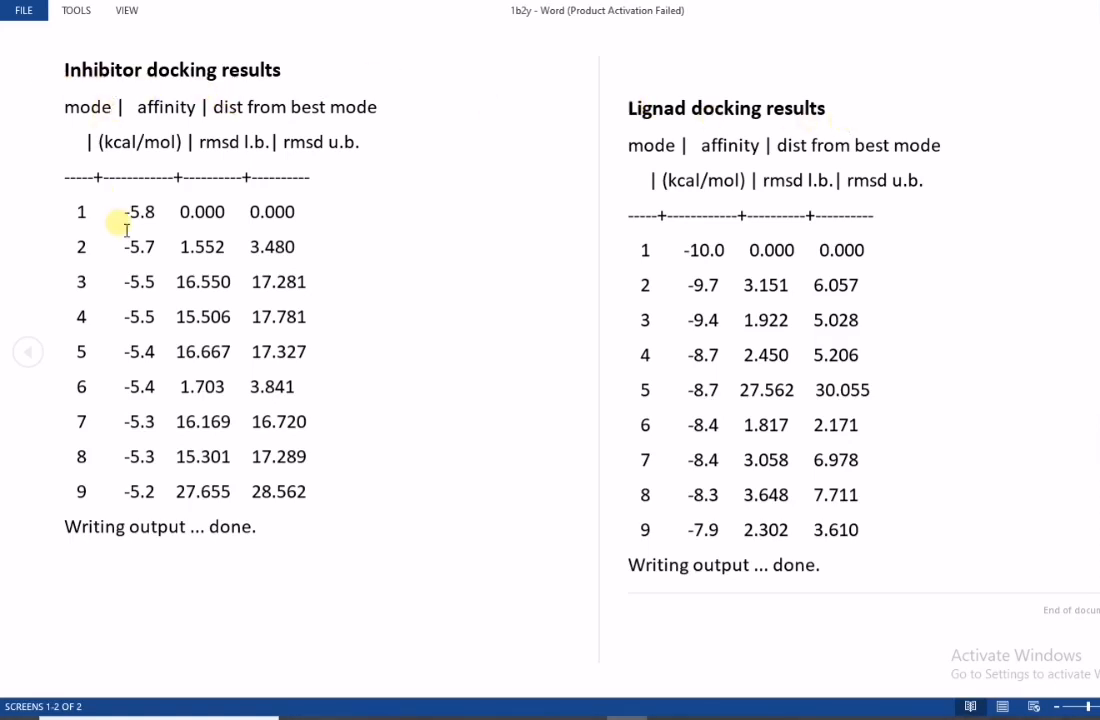
Step: Compare the mode 1 affinities of the inhibitor and ligand docking results in the 1b2y Word document
{"action": "left_click_drag", "start_coordinate": [77, 212], "coordinate": [166, 220]}
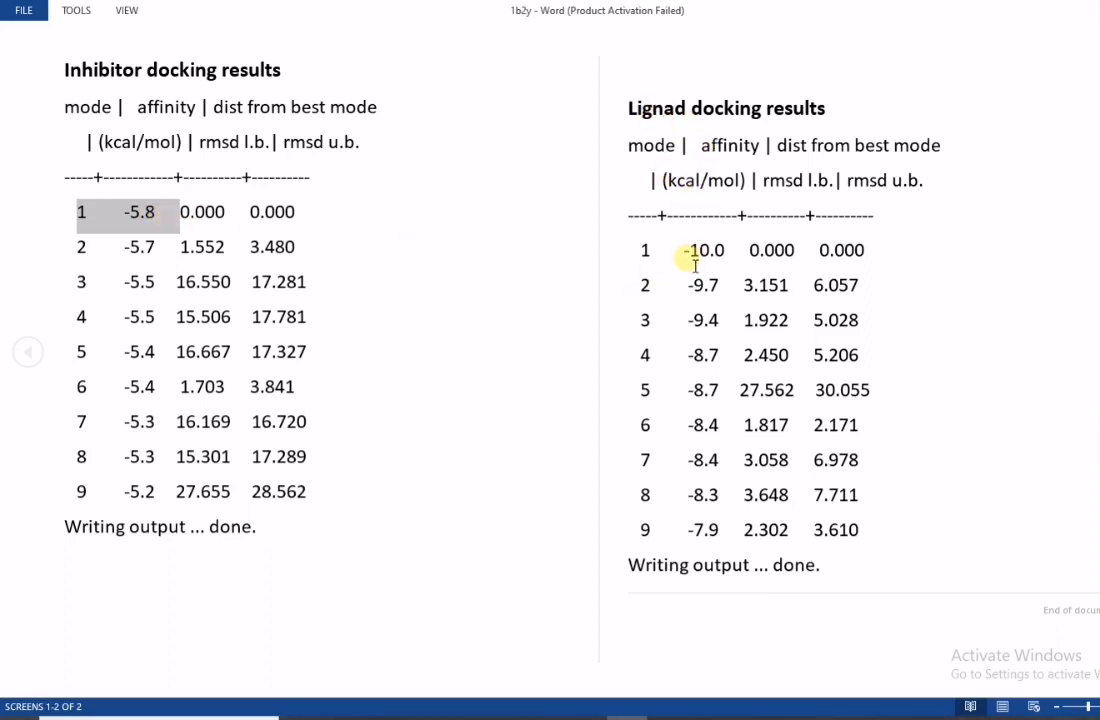
{"action": "left_click_drag", "start_coordinate": [683, 253], "coordinate": [728, 258]}
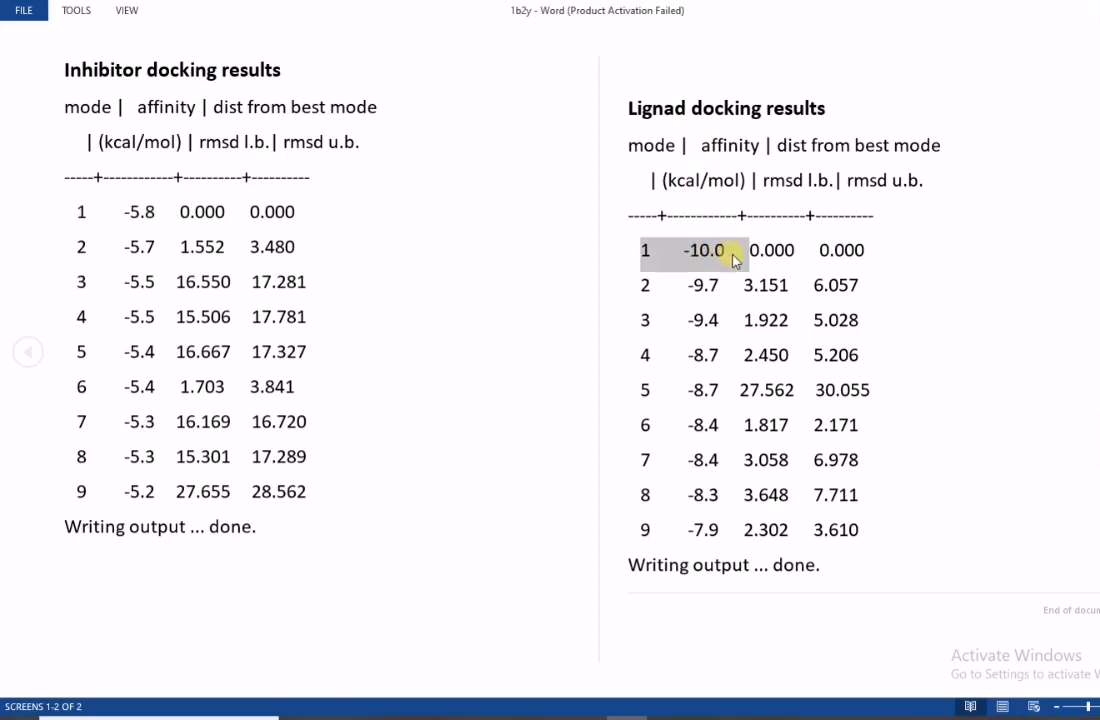
{"action": "left_click", "coordinate": [197, 236]}
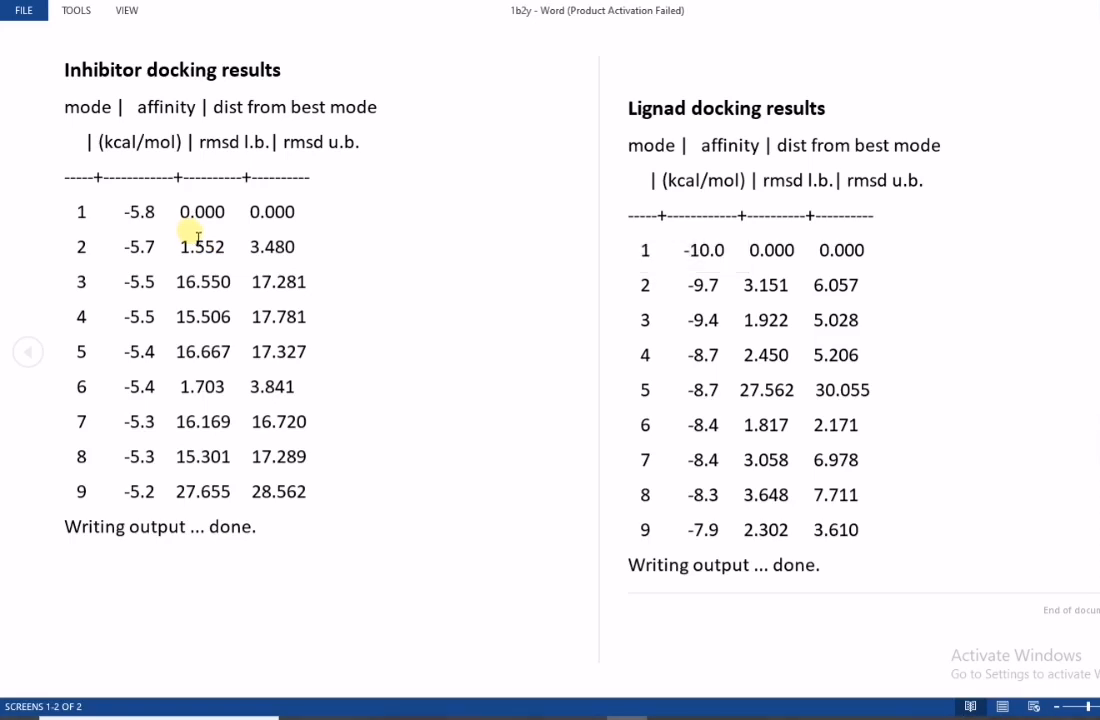